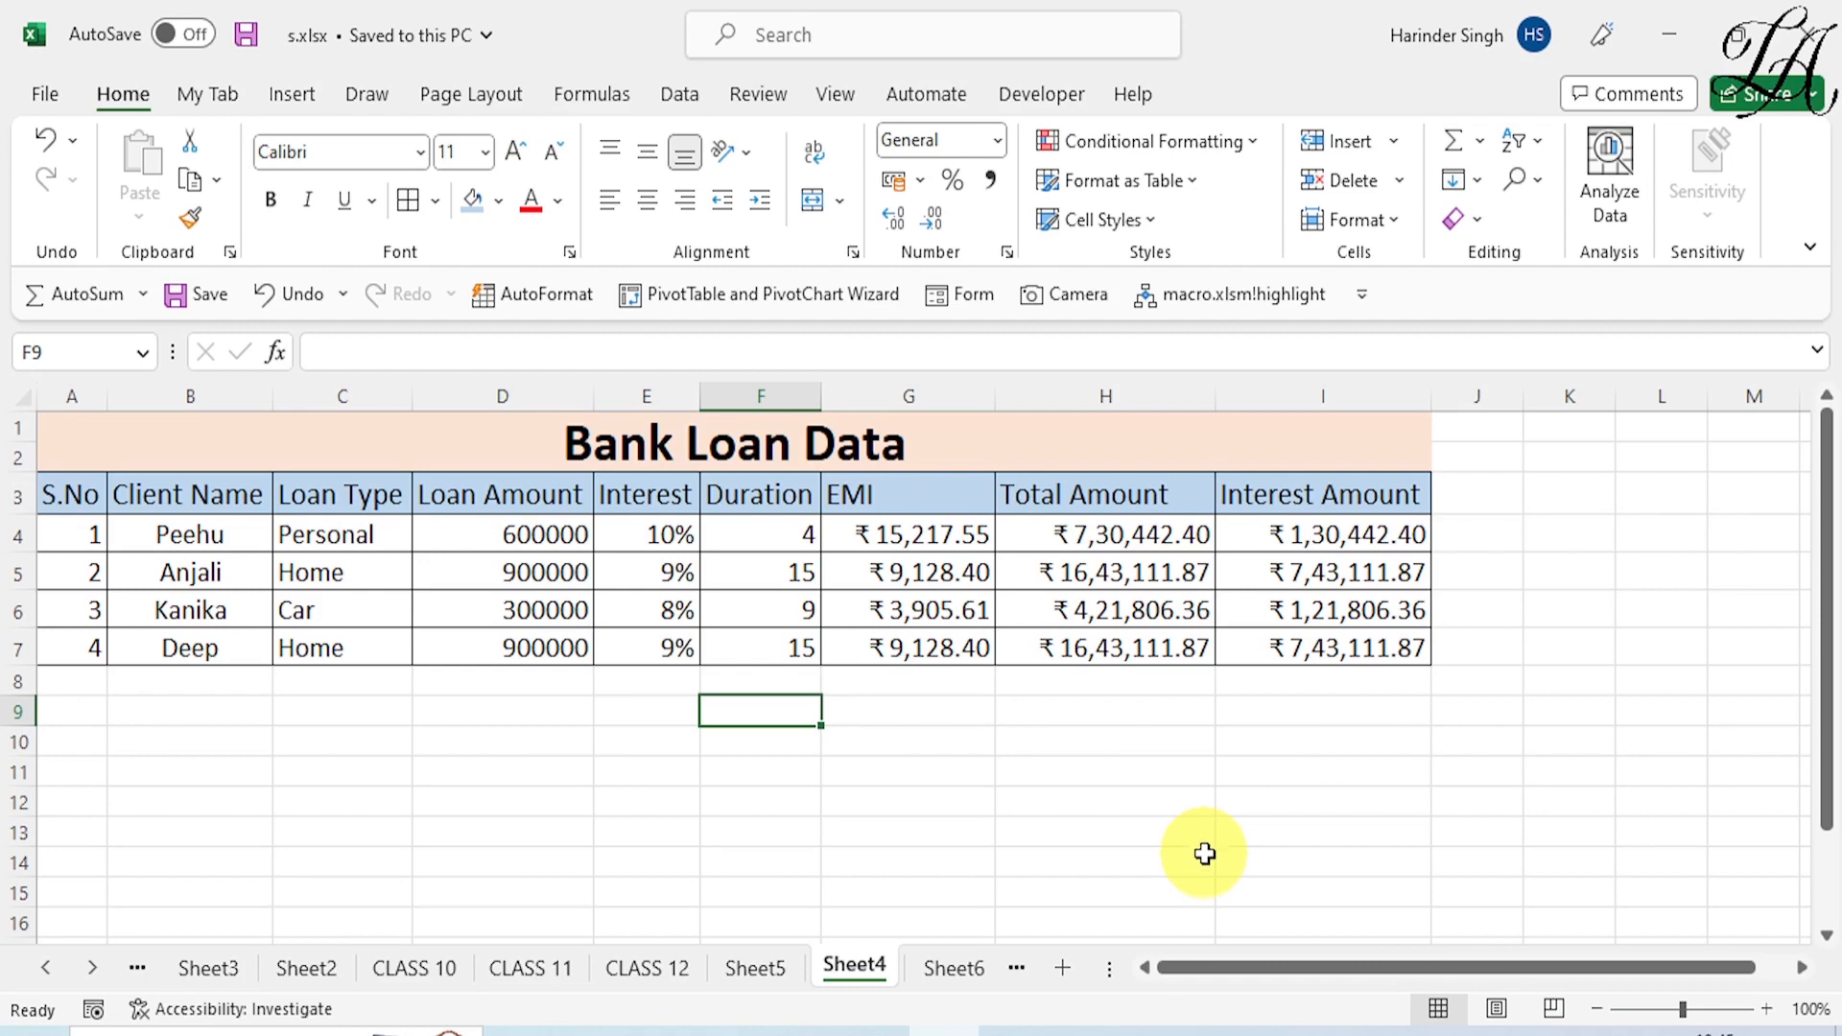
scroll(1206, 849, down, 1)
scroll(1206, 850, up, 2)
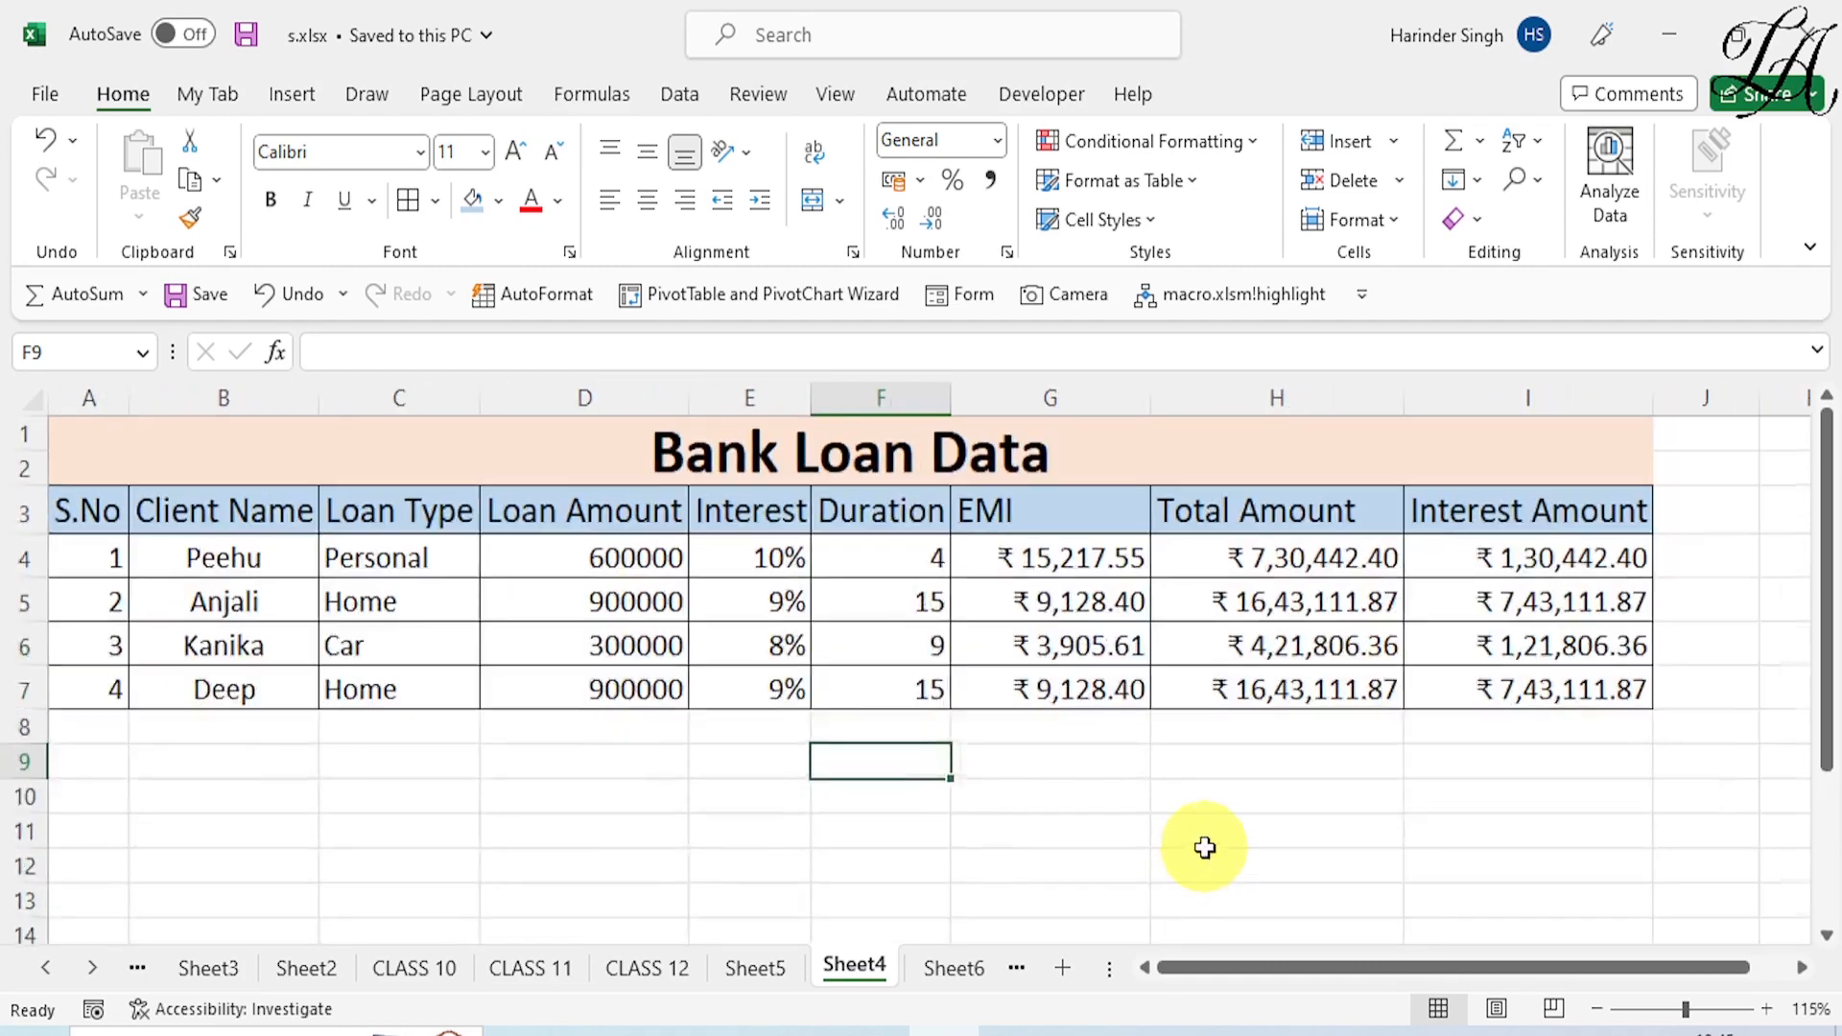
drag(1196, 962, 1149, 969)
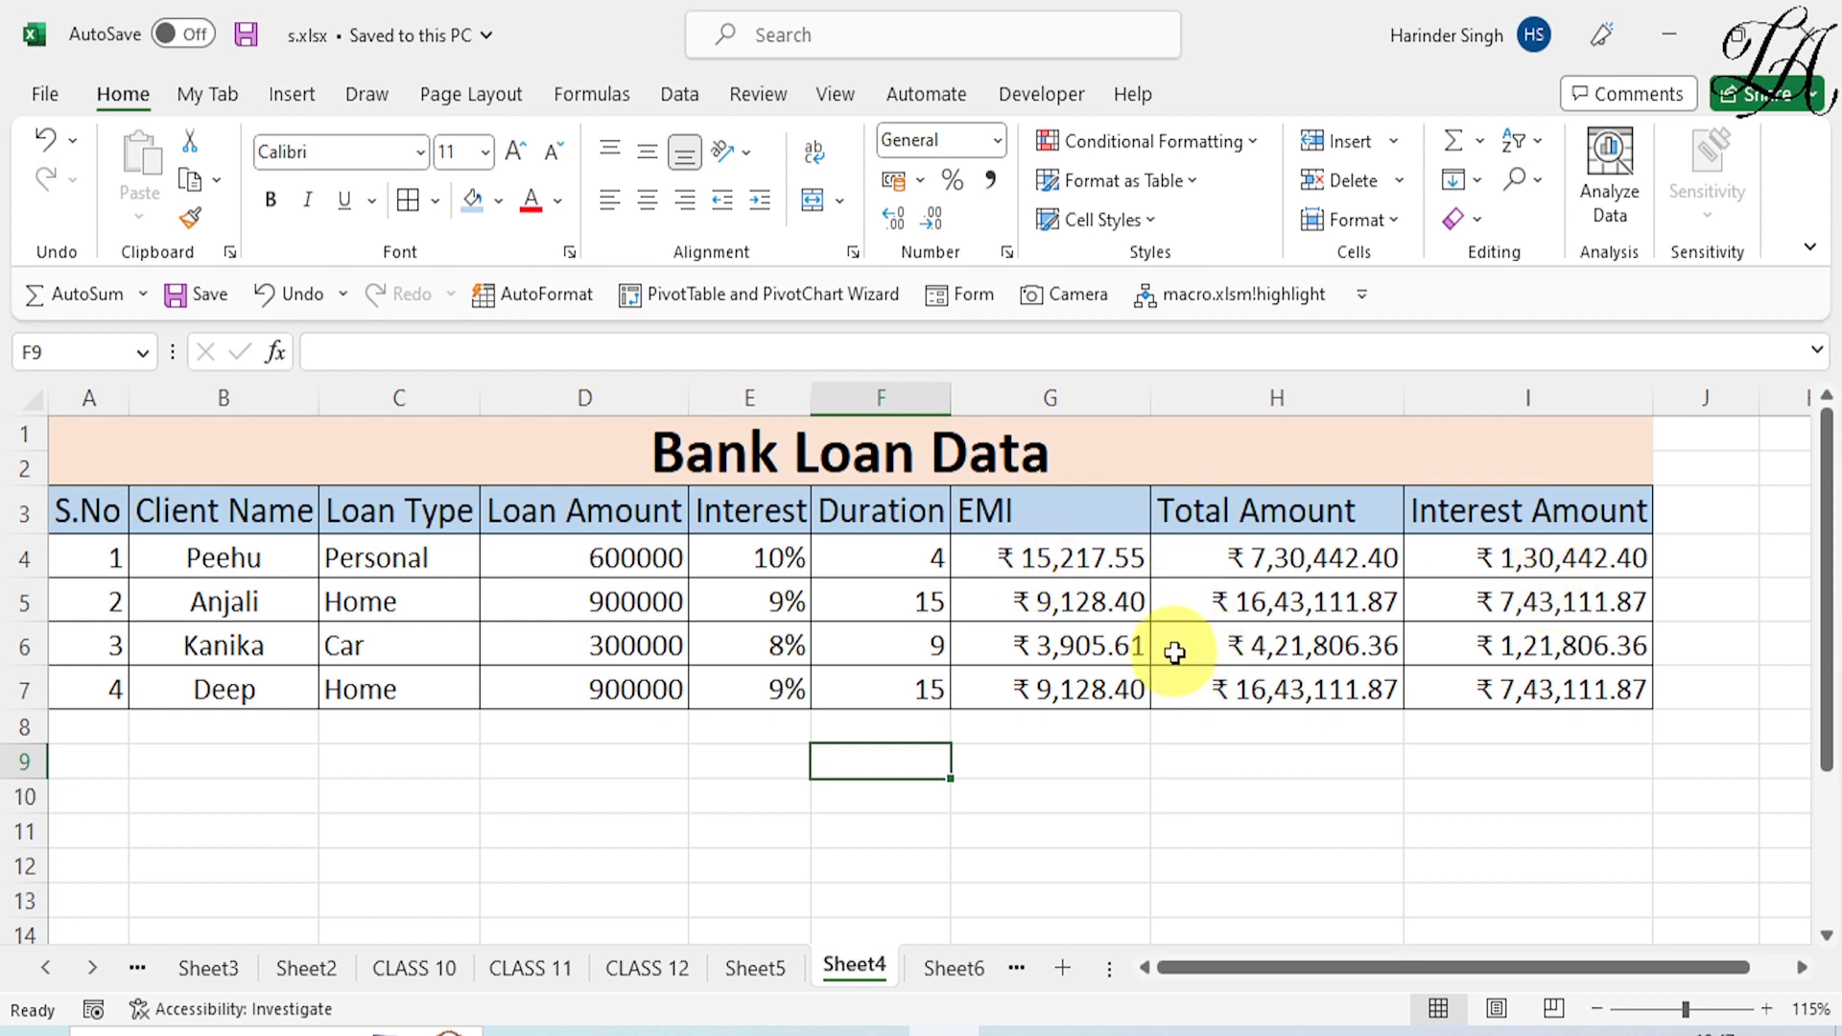
Step: Open Sheet6 and enlarge the row 3 headings, from S.No to Interest Amount, to font size 16
click(954, 969)
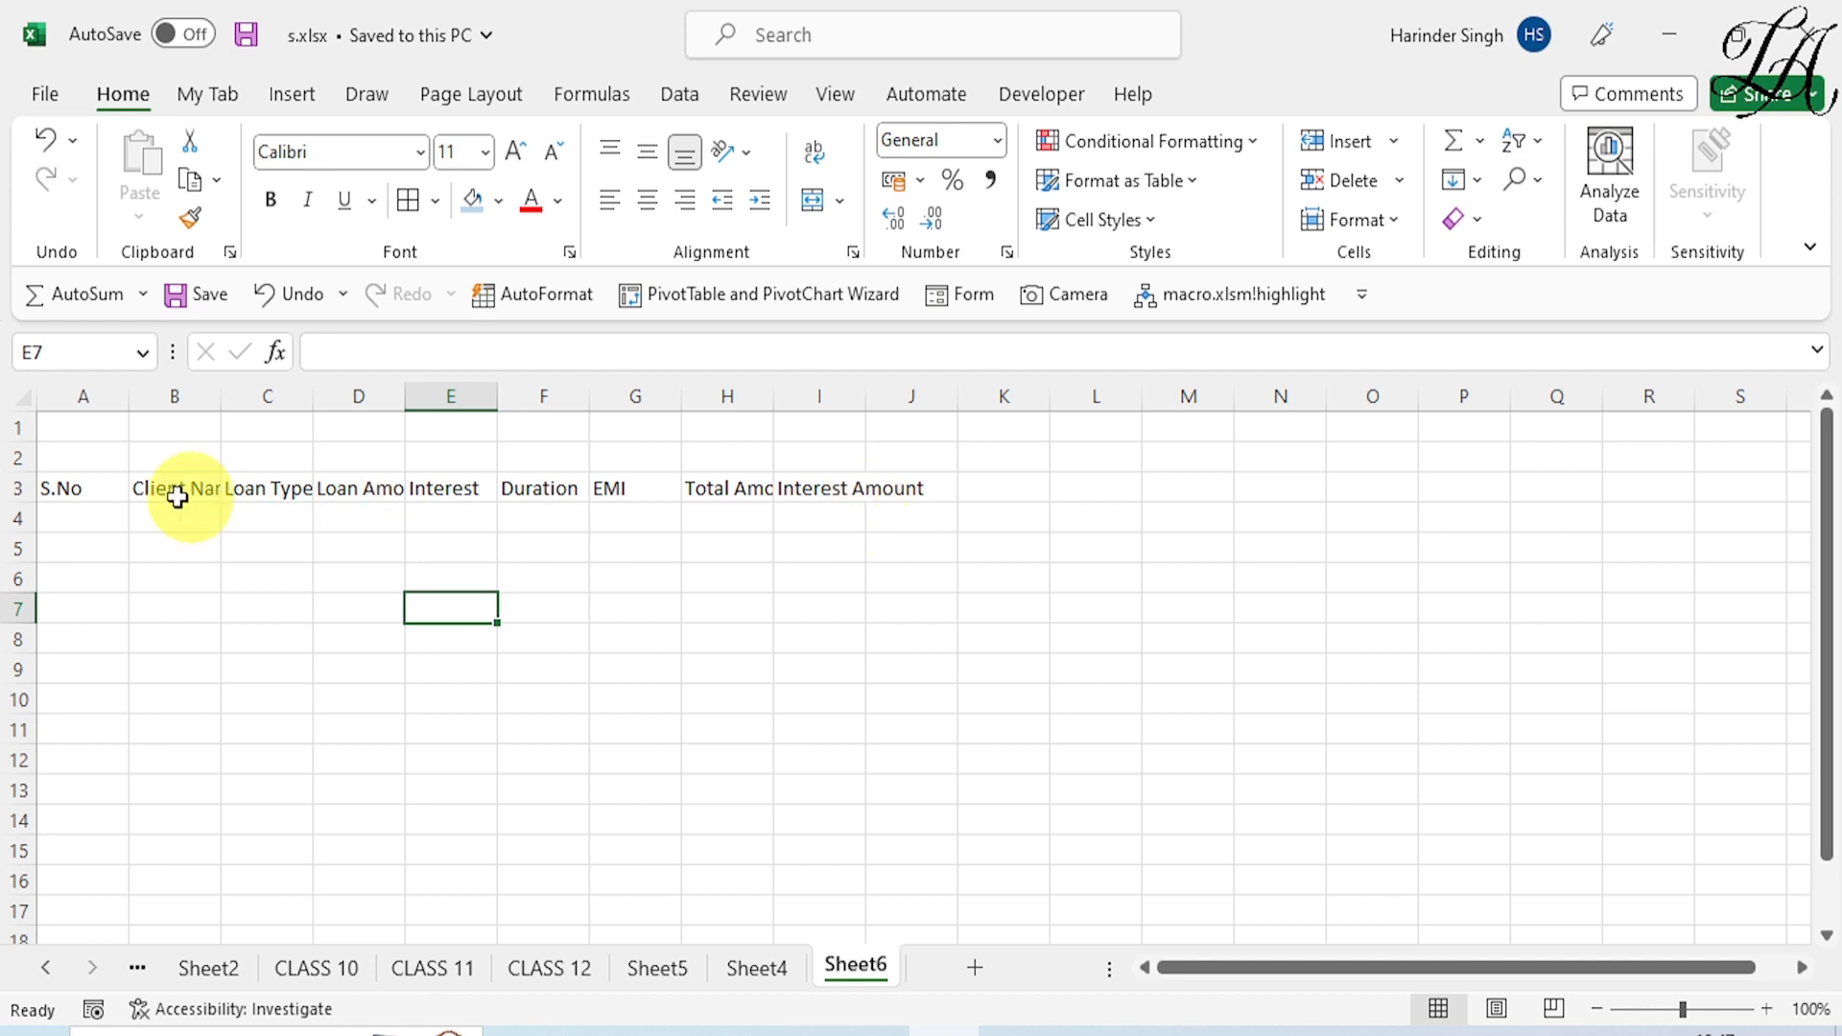
drag(74, 485, 912, 490)
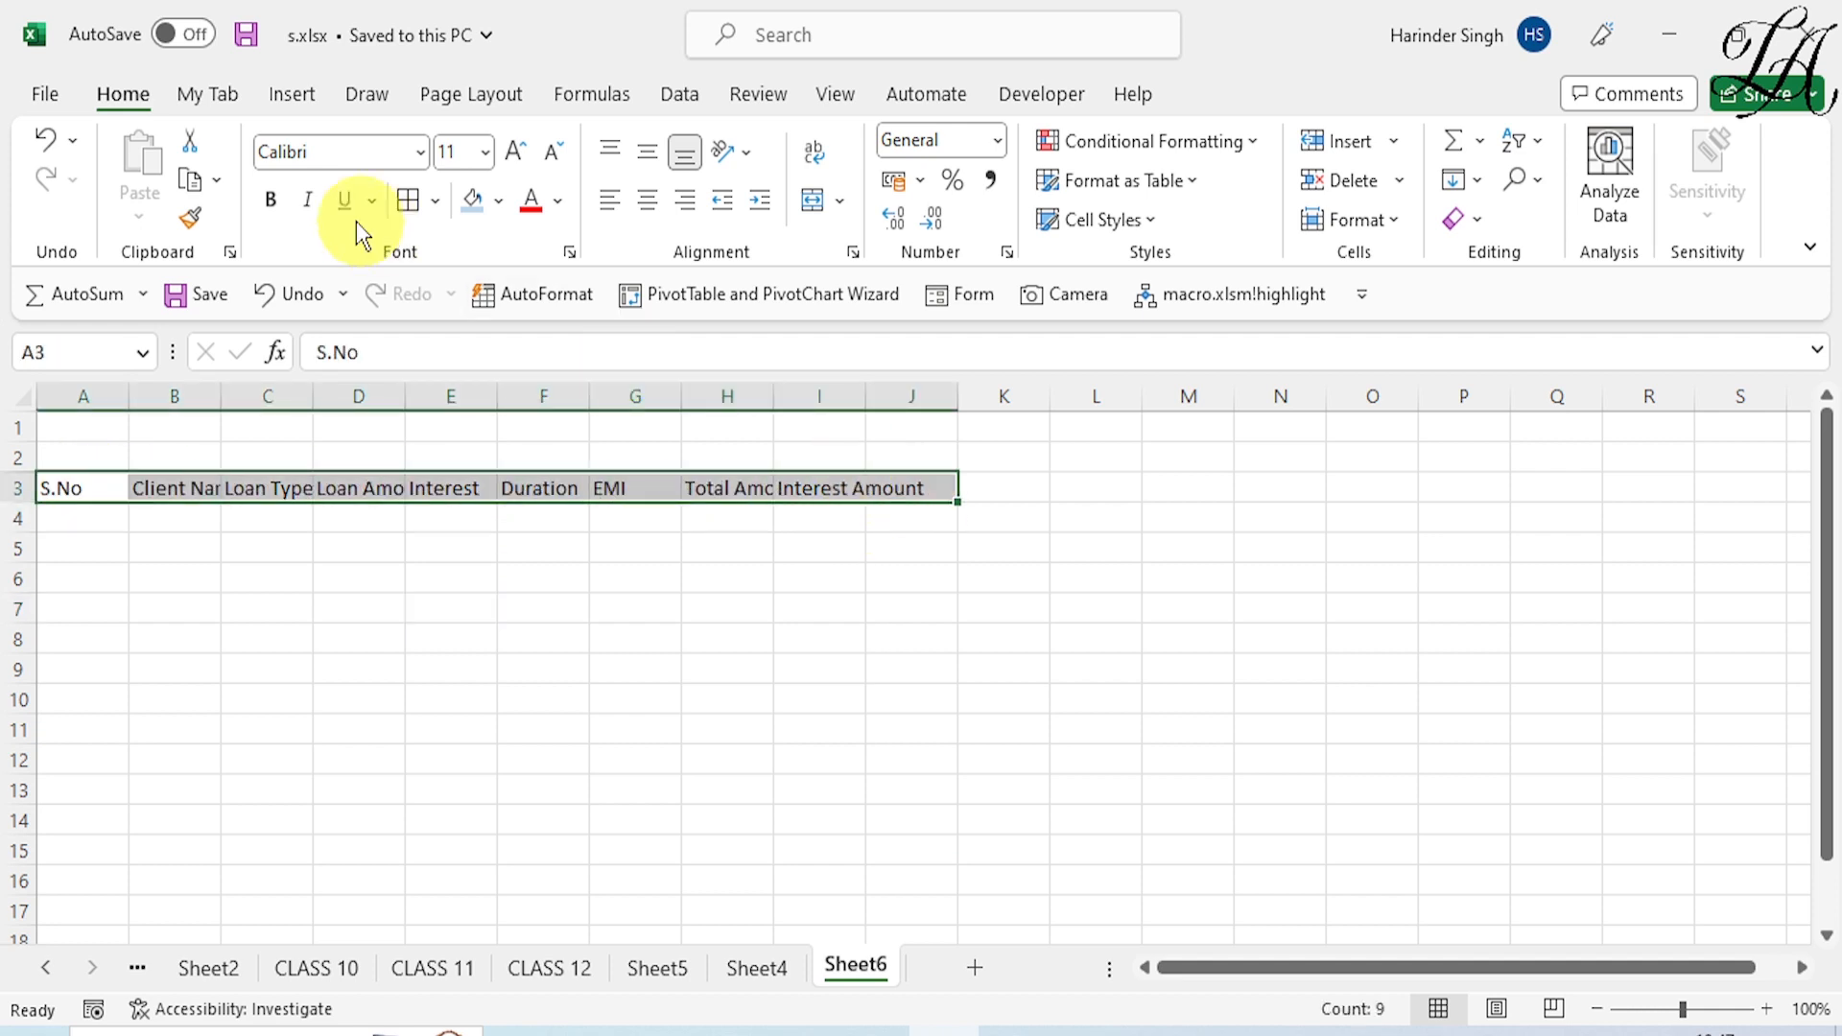
click(515, 152)
click(516, 154)
click(518, 154)
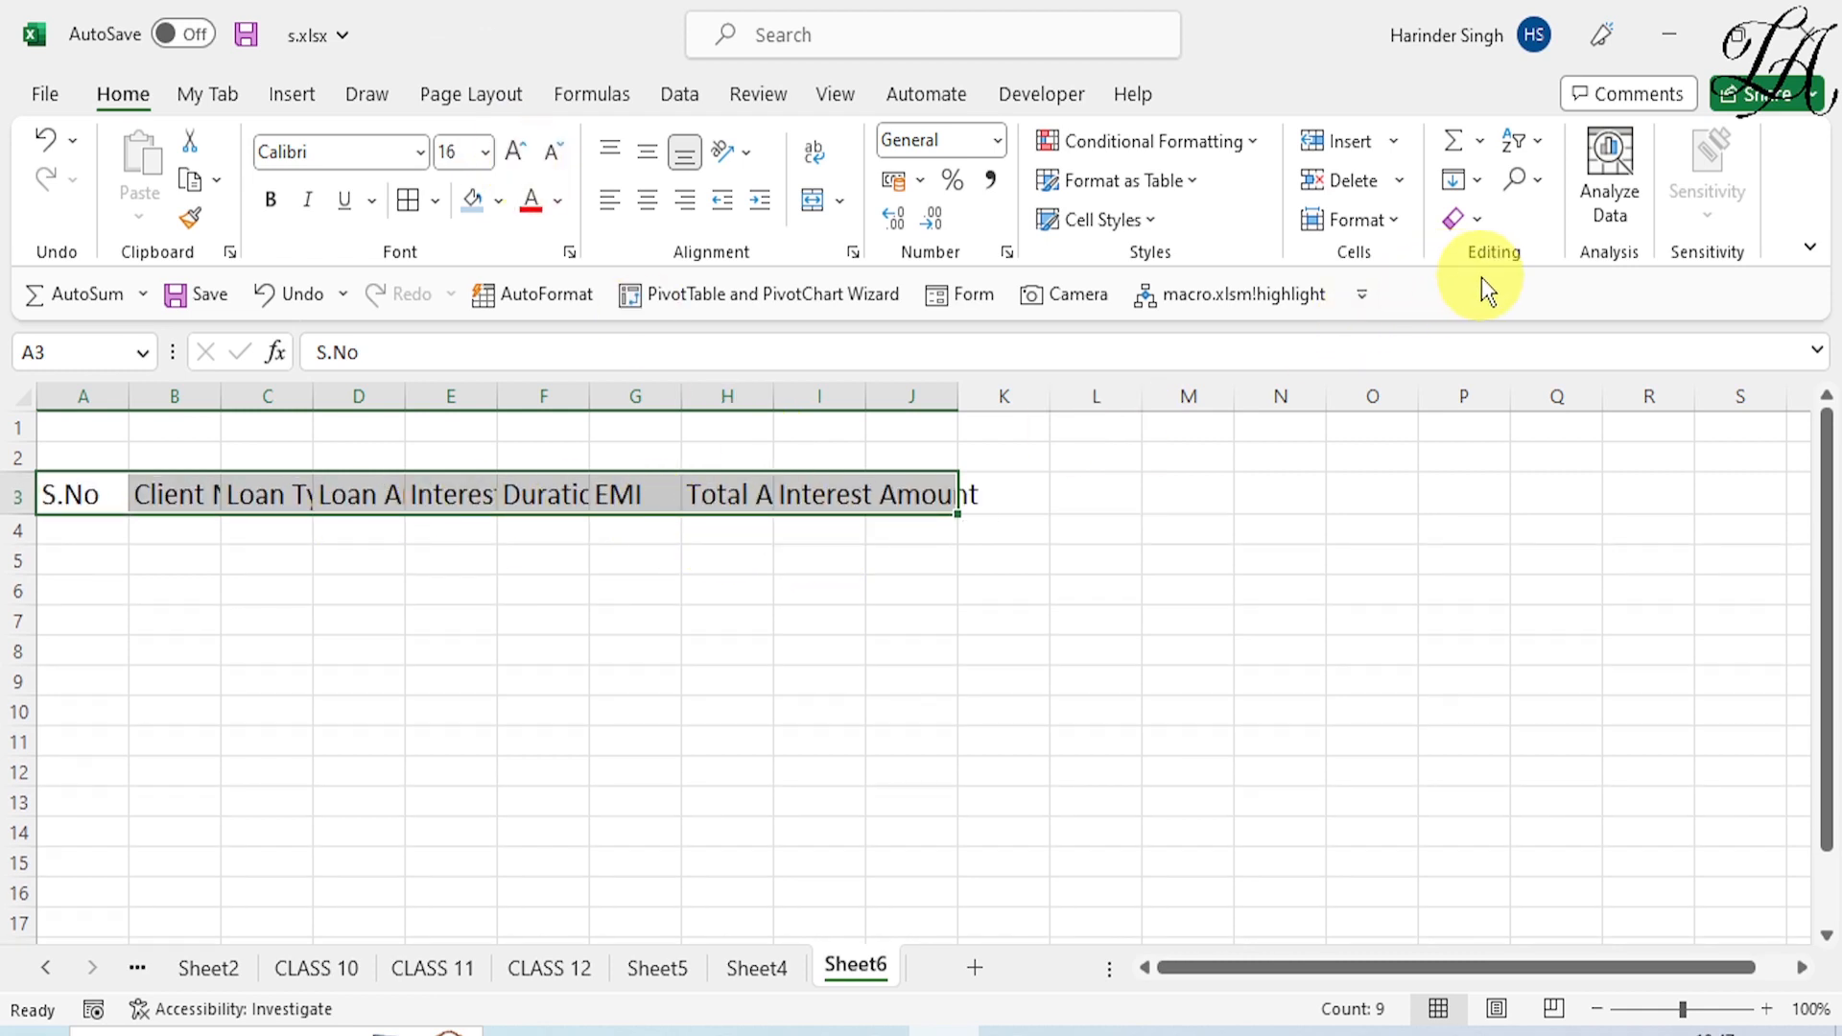
Step: AutoFit the column widths to the enlarged row 3 headings
click(1396, 221)
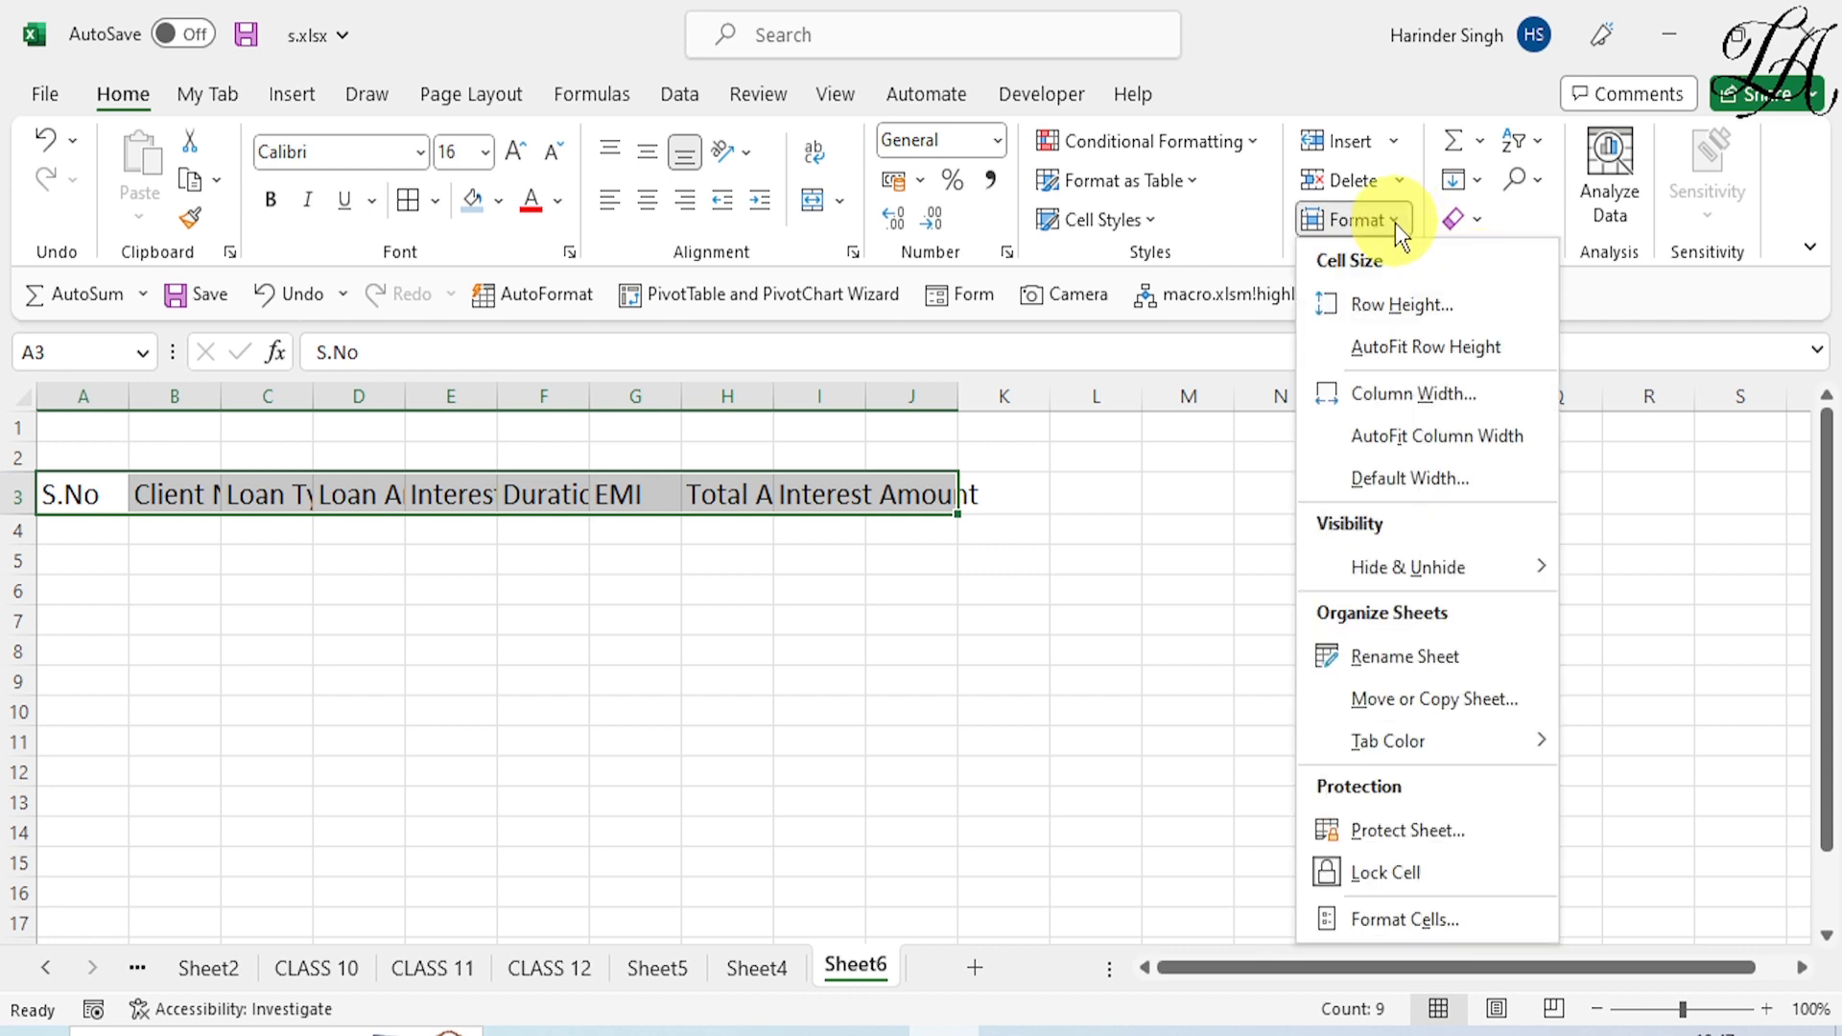
click(1430, 440)
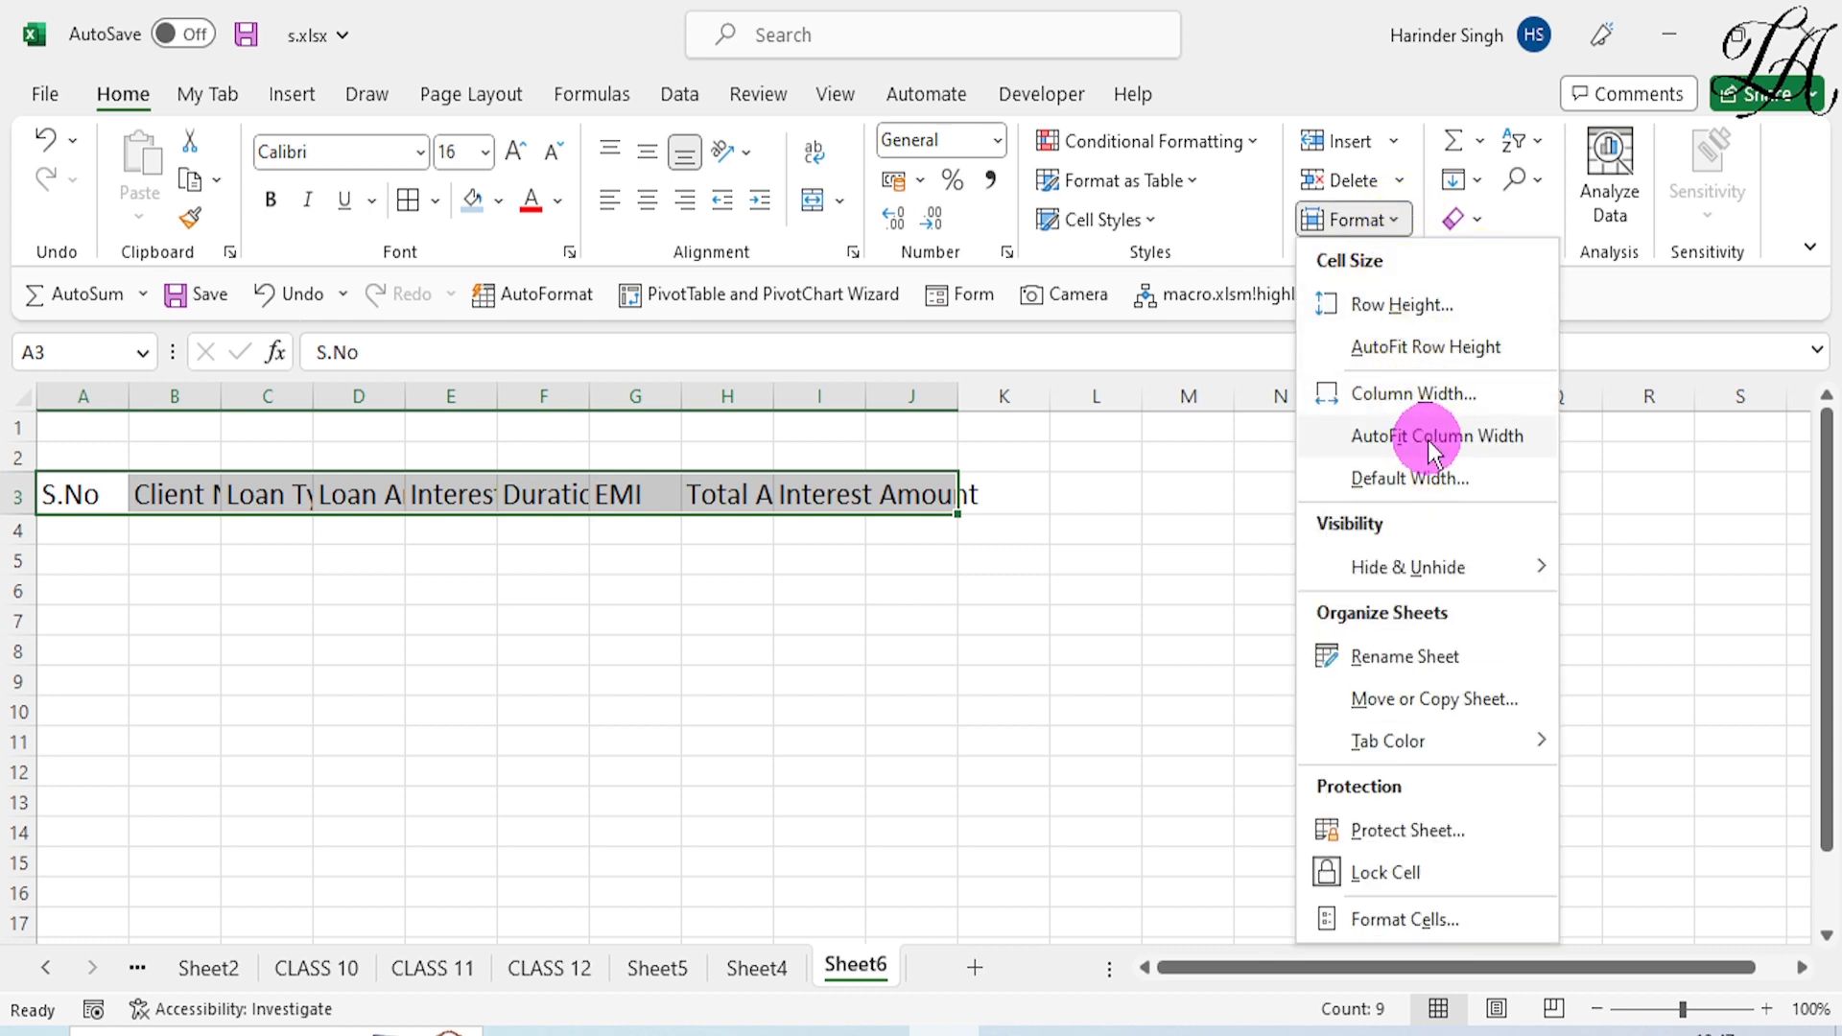
click(664, 648)
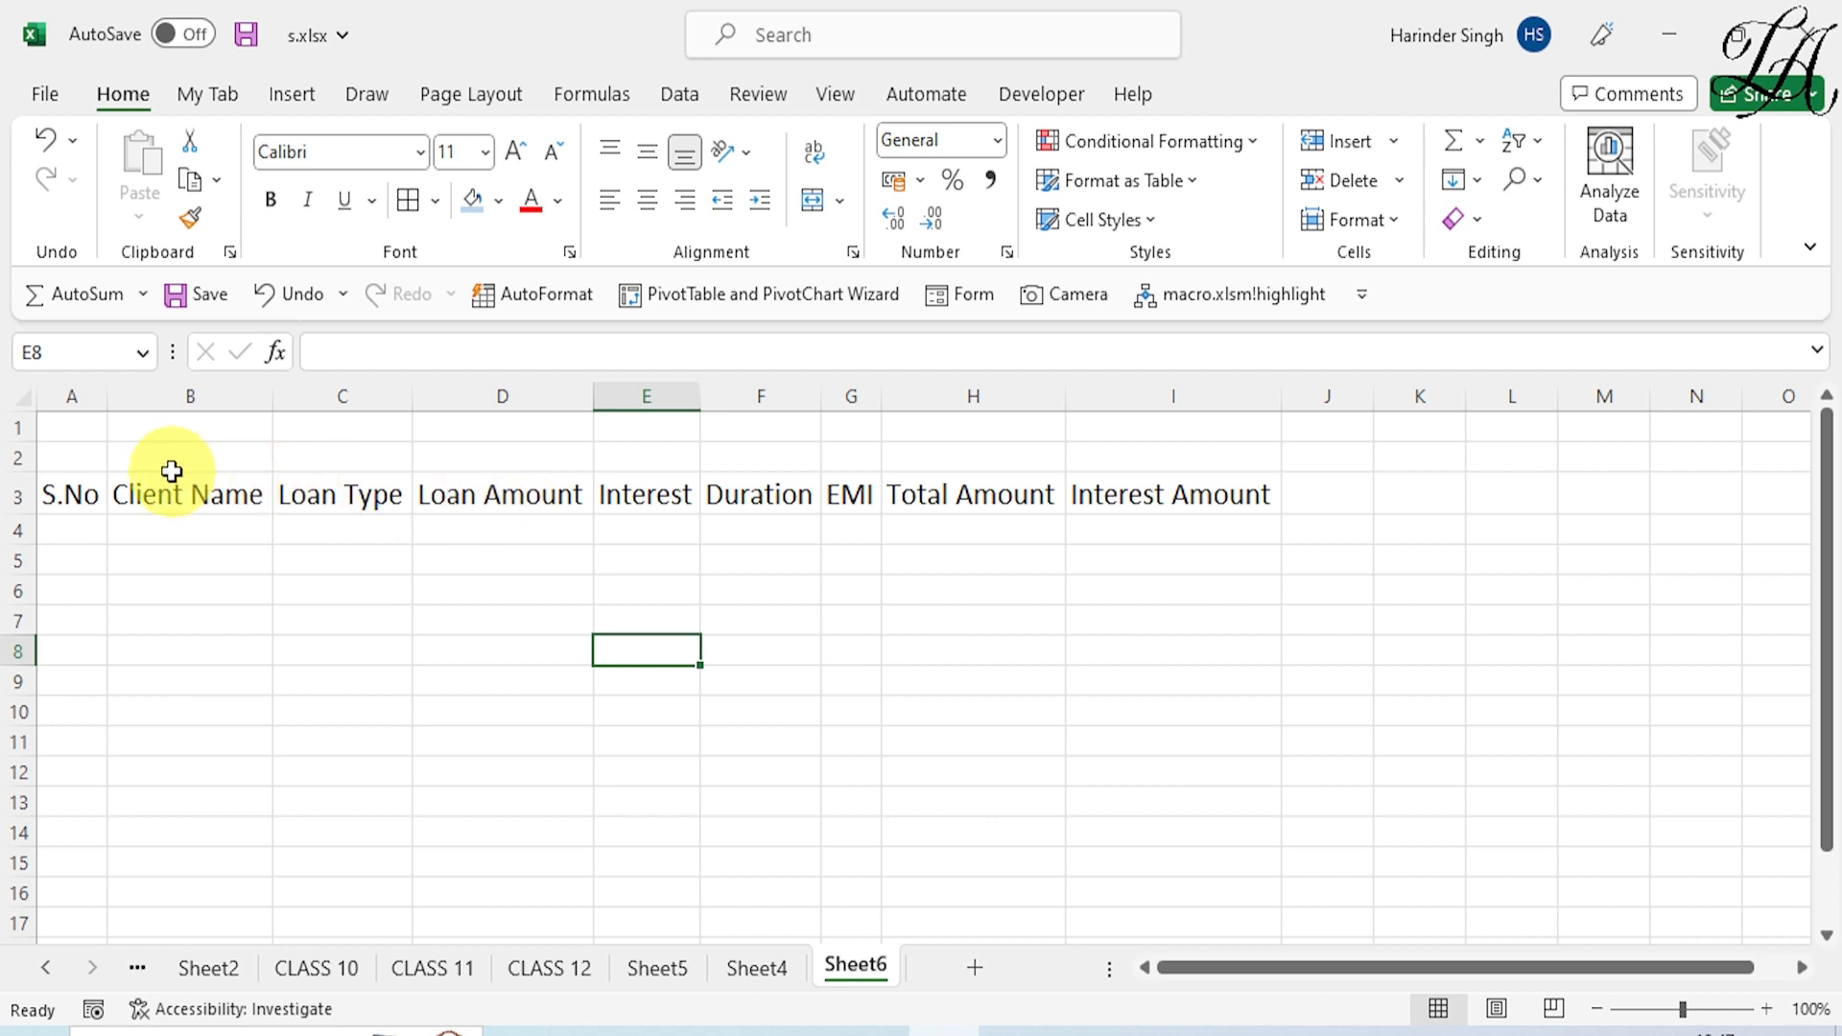
Step: Merge and center cells A1:I2 above the headings and enter the title "Loan Calculation"
click(85, 441)
drag(85, 444, 1085, 456)
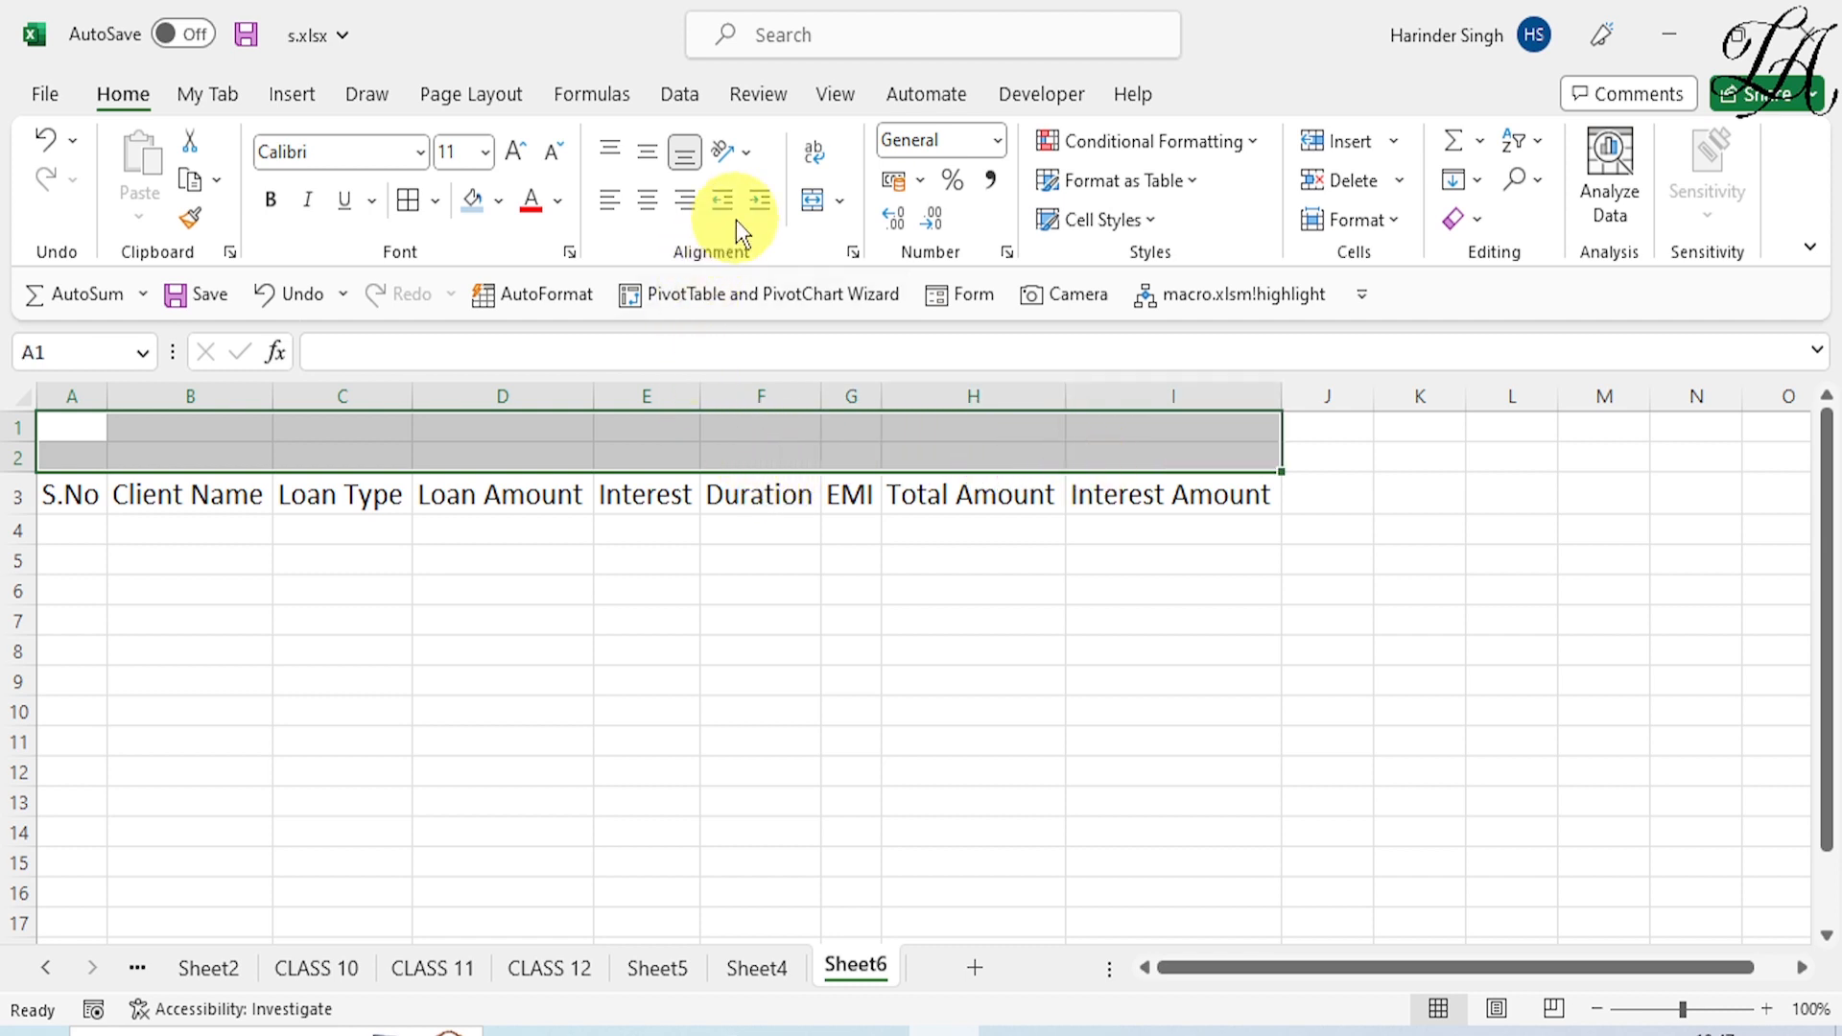
click(812, 198)
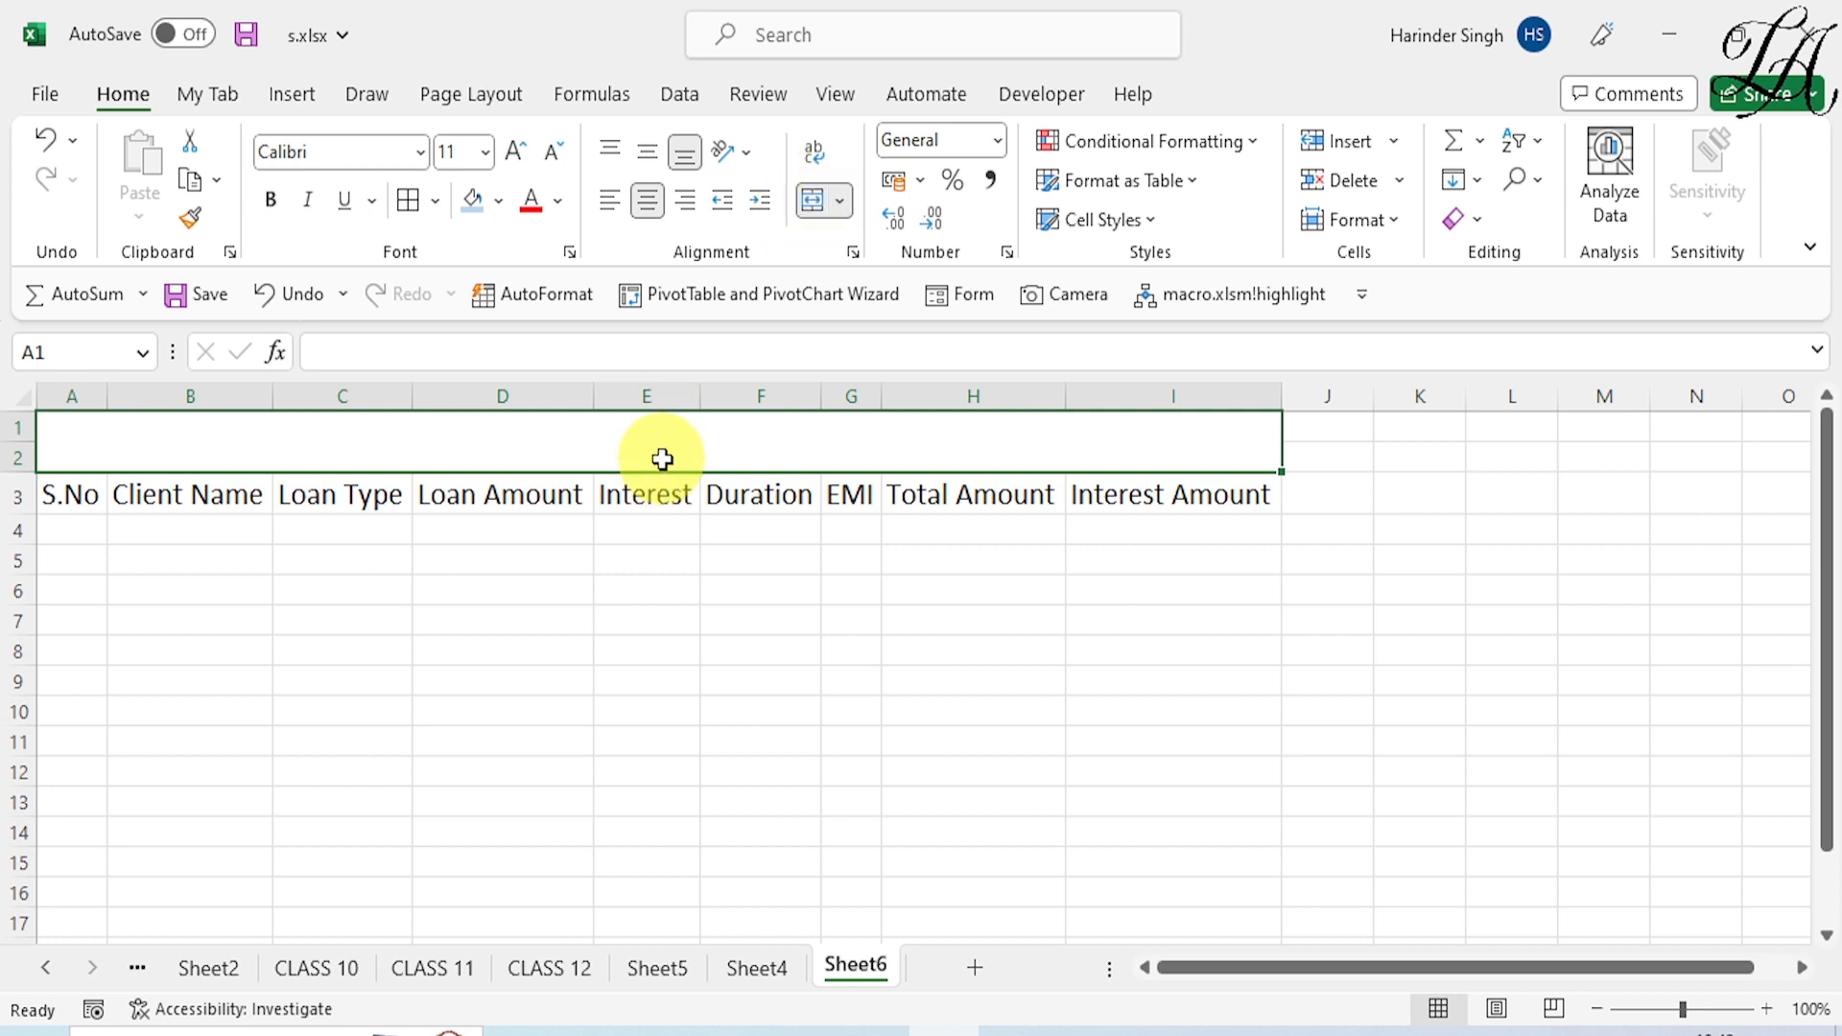
text(Loan)
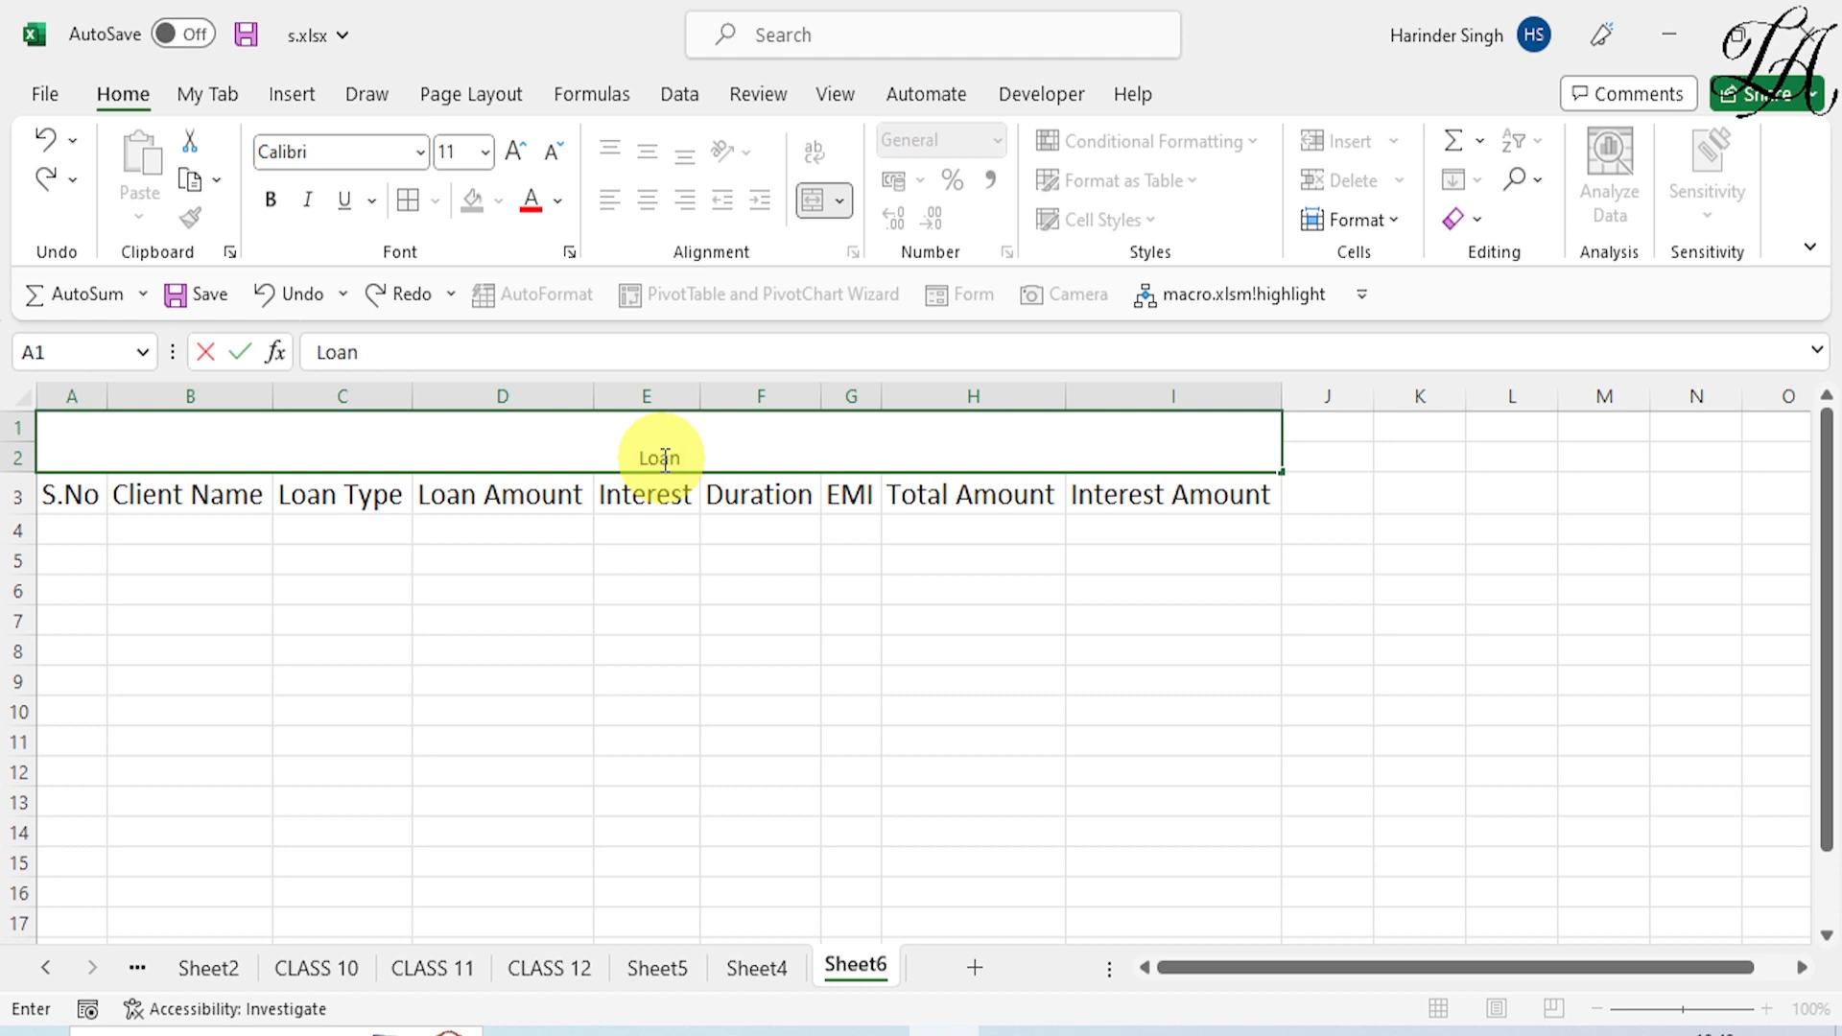
text( Calculation)
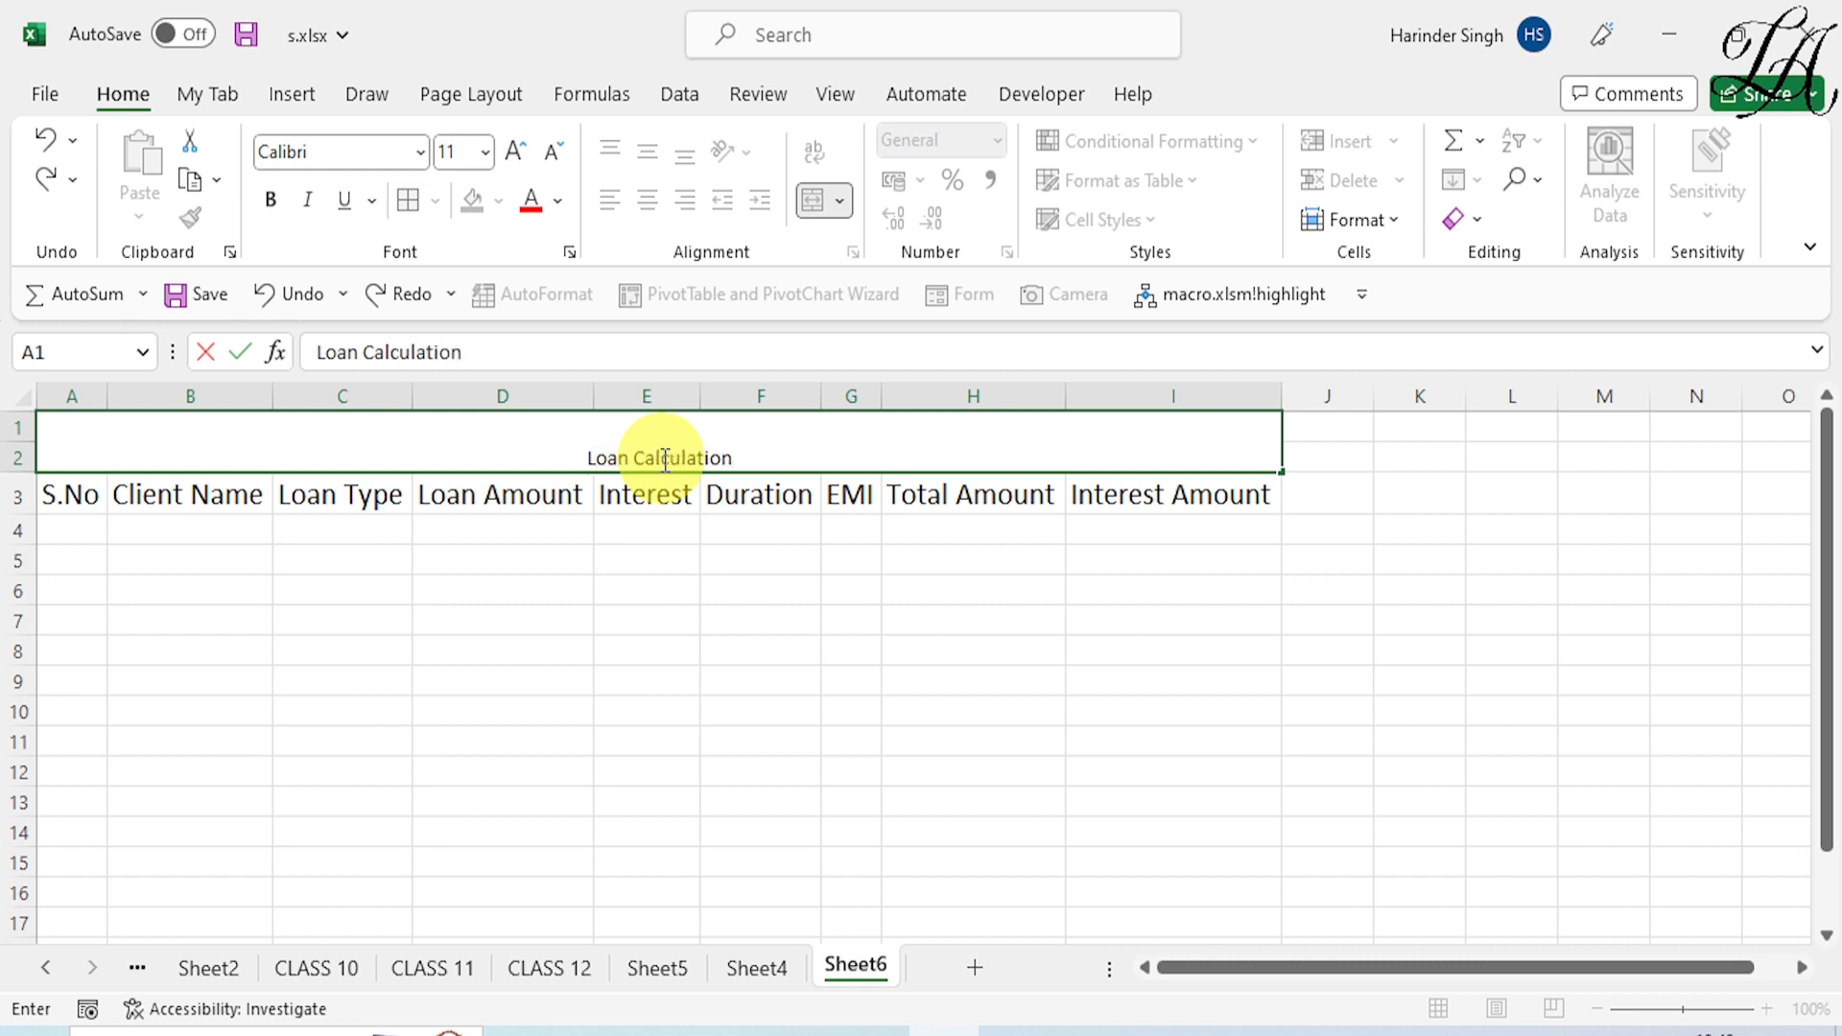
Step: Make the "Loan Calculation" title text bold and enlarge it to font size 22
drag(588, 457, 794, 458)
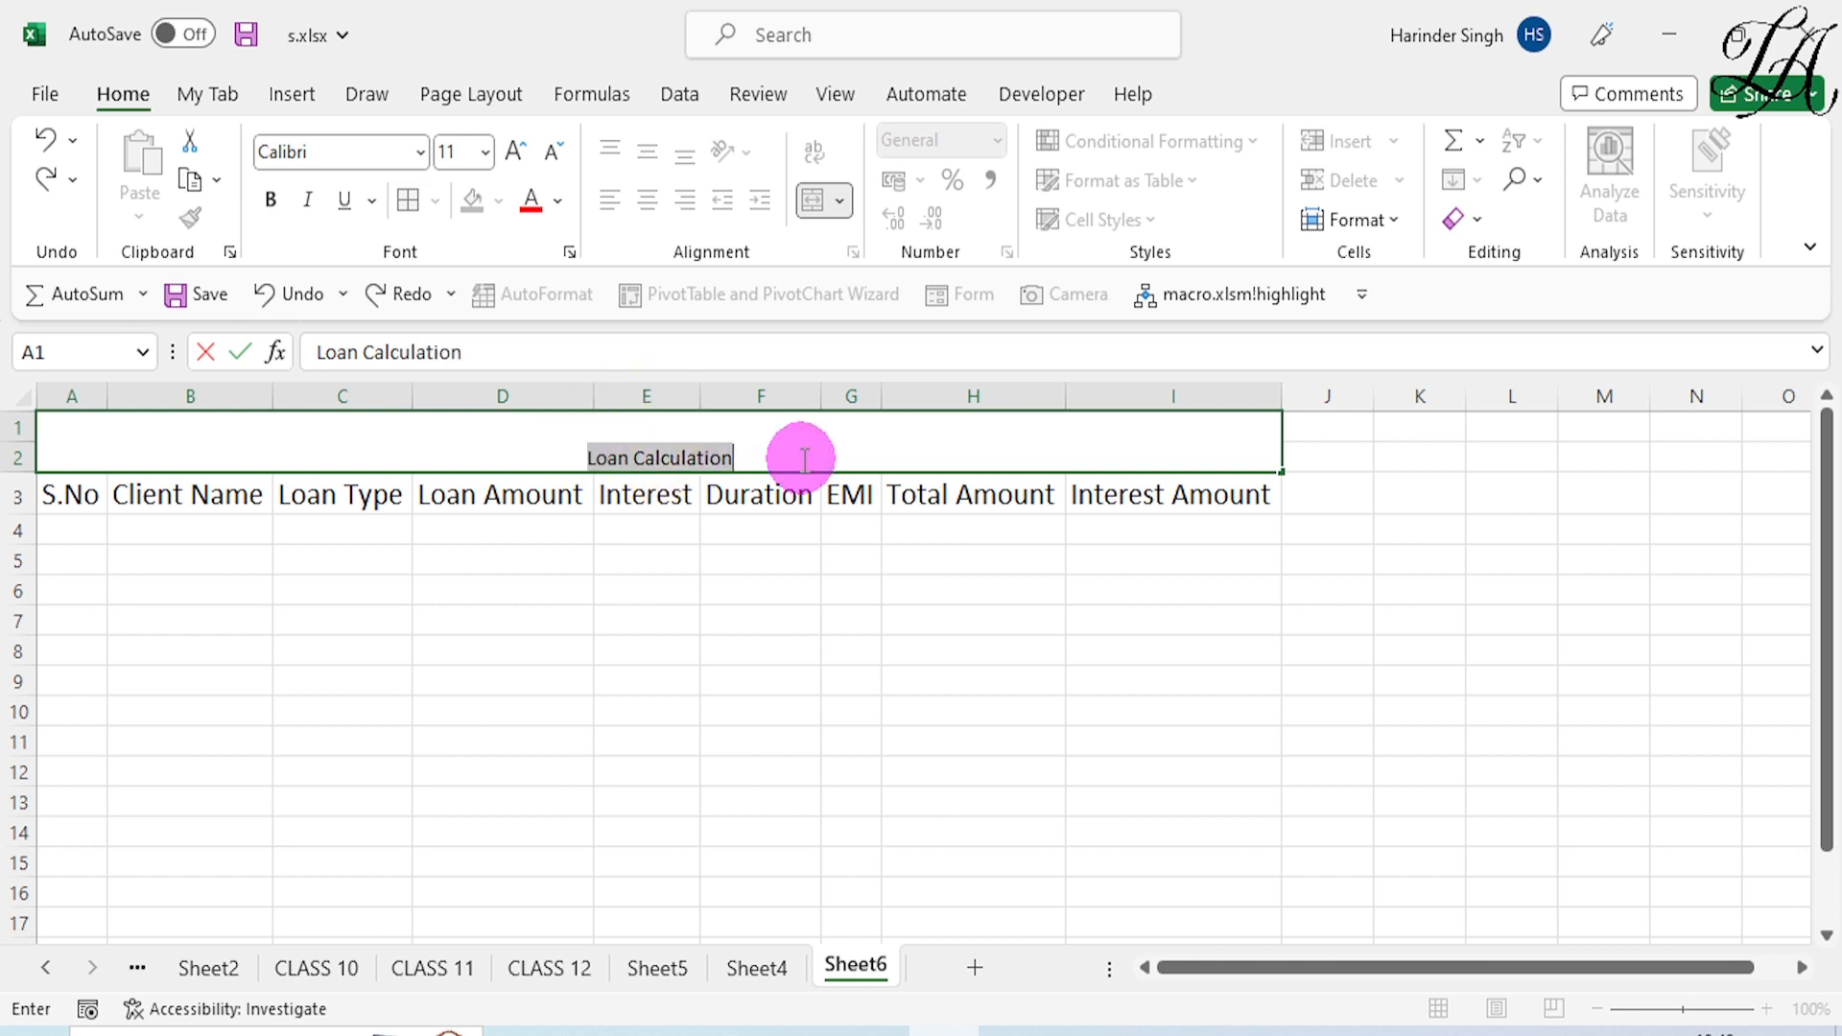
click(272, 200)
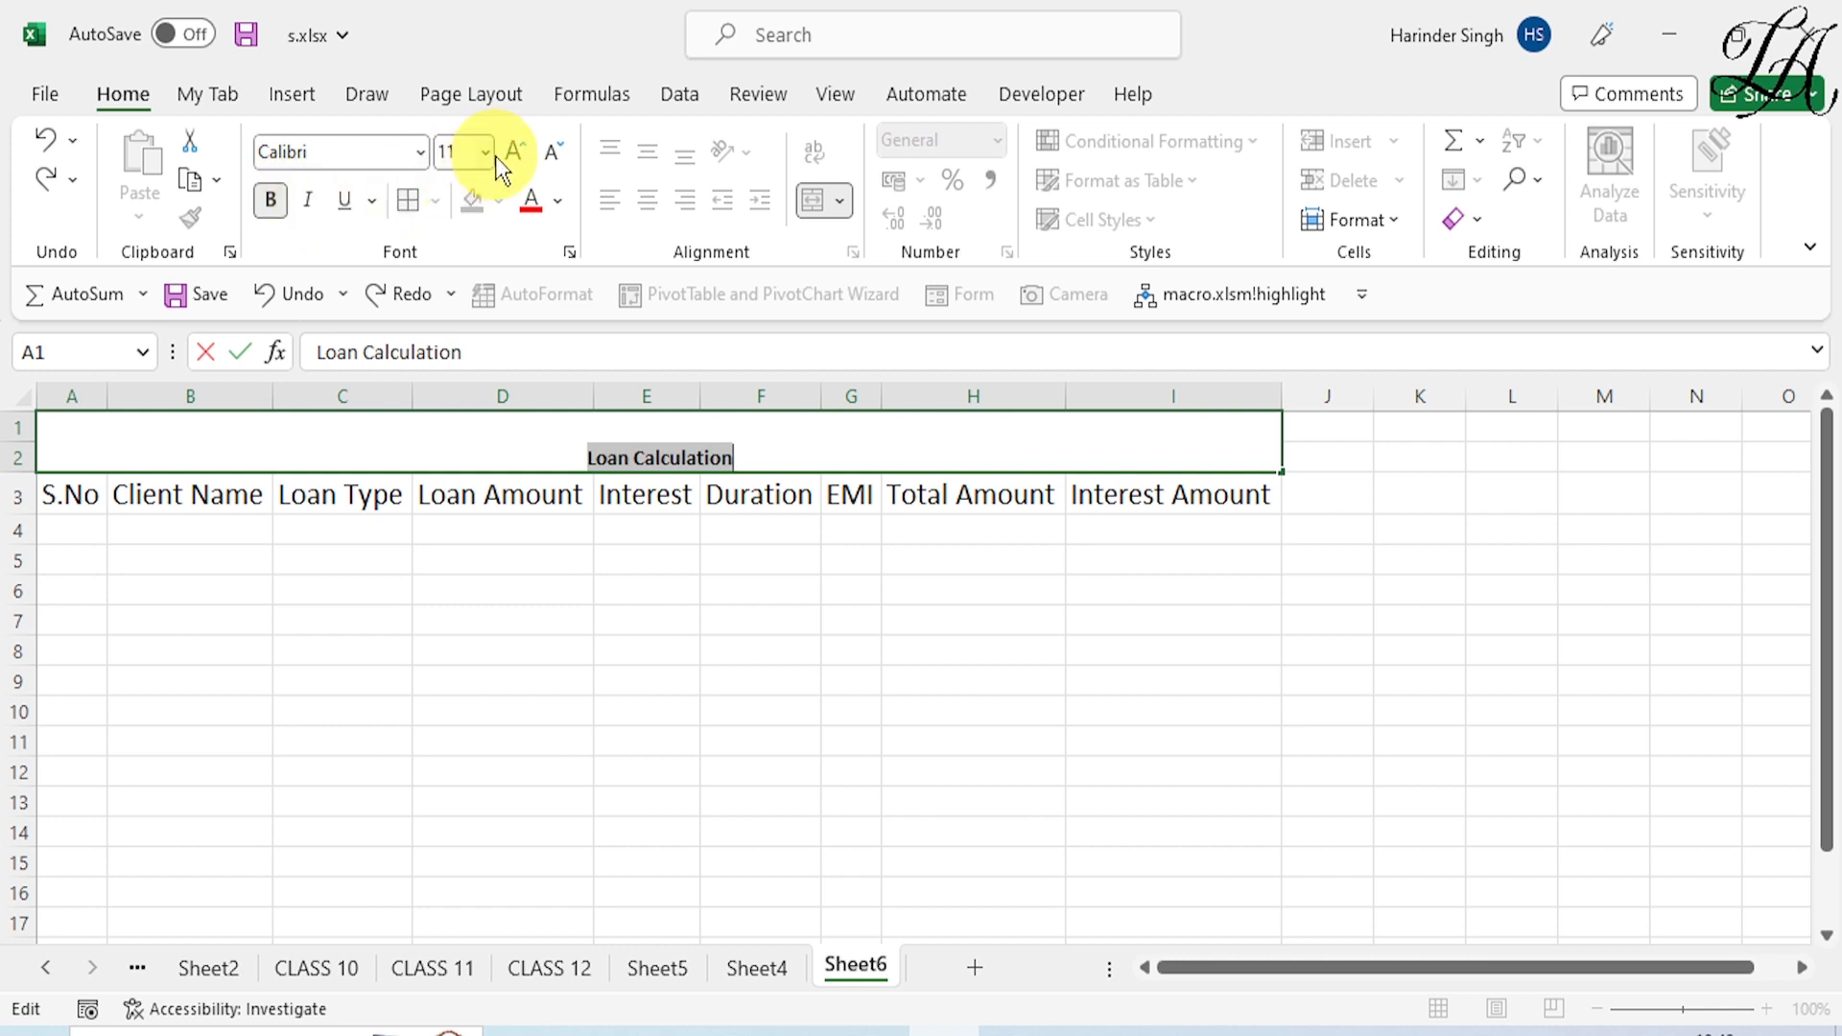
click(508, 149)
click(509, 148)
click(508, 149)
click(509, 149)
click(508, 149)
click(508, 149)
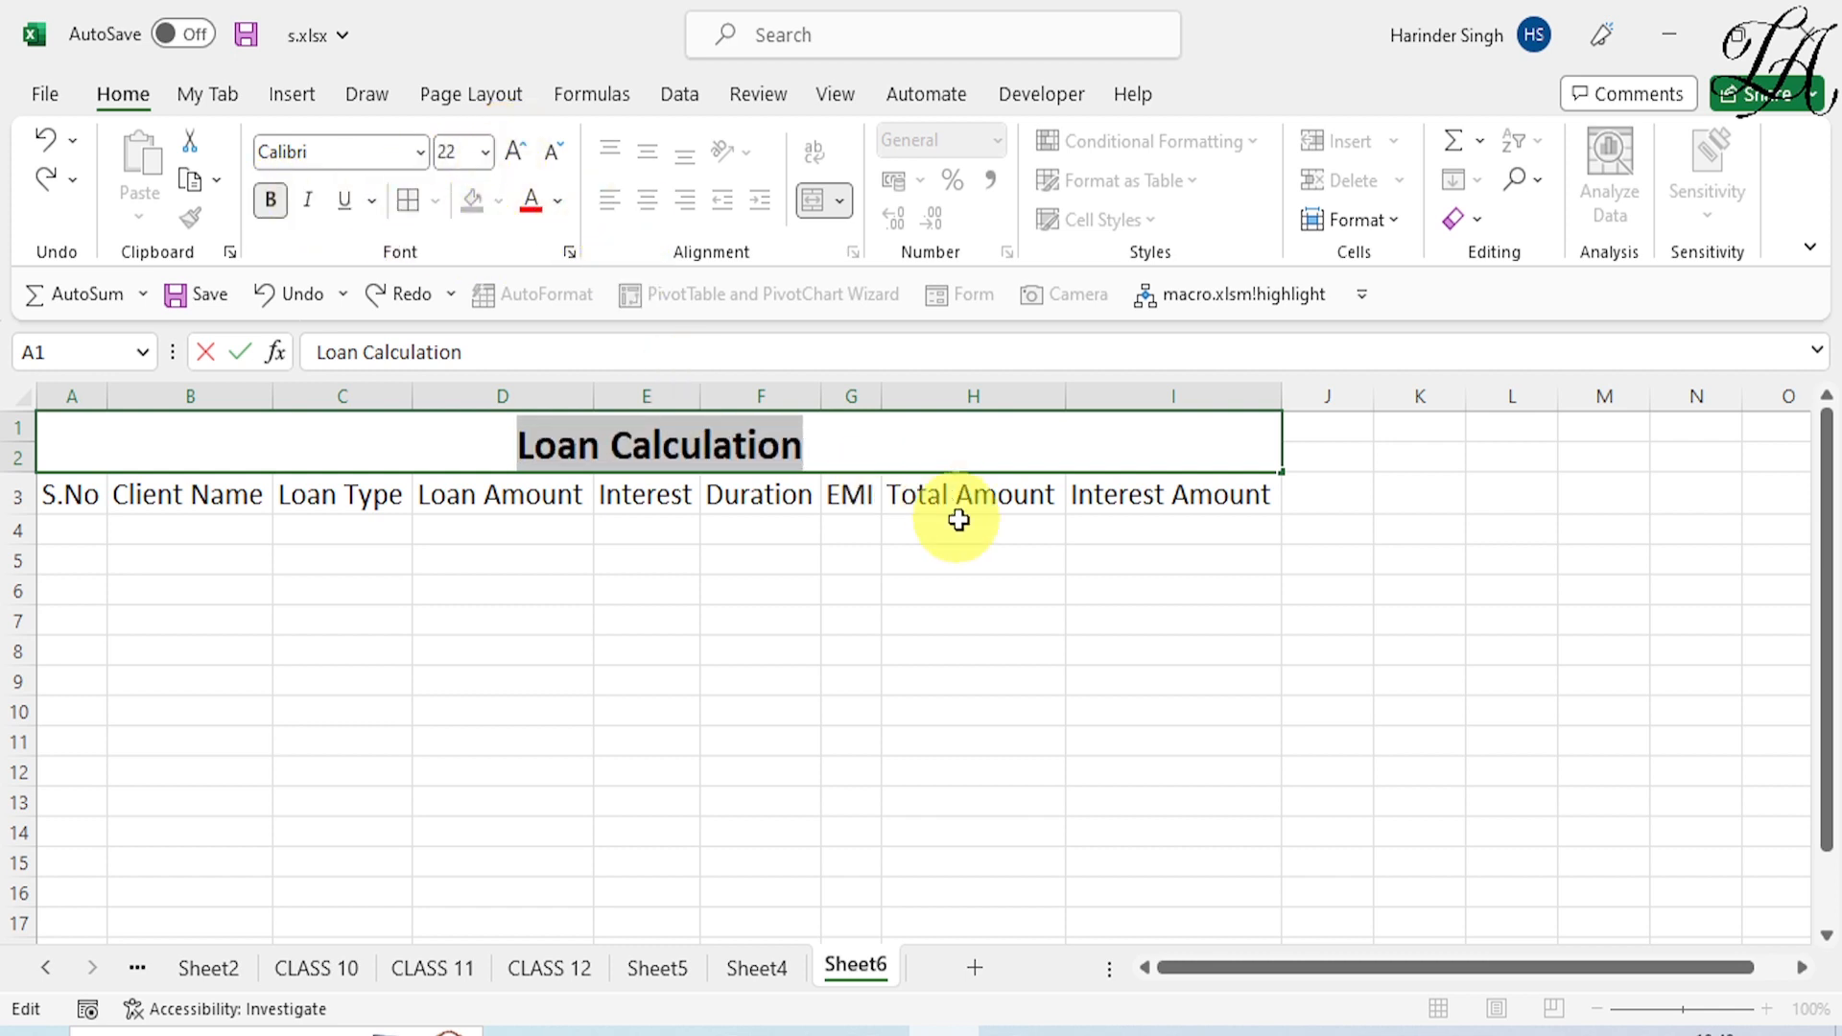
click(969, 561)
Step: Middle-align the merged title cell vertically and fill it with light orange
click(887, 429)
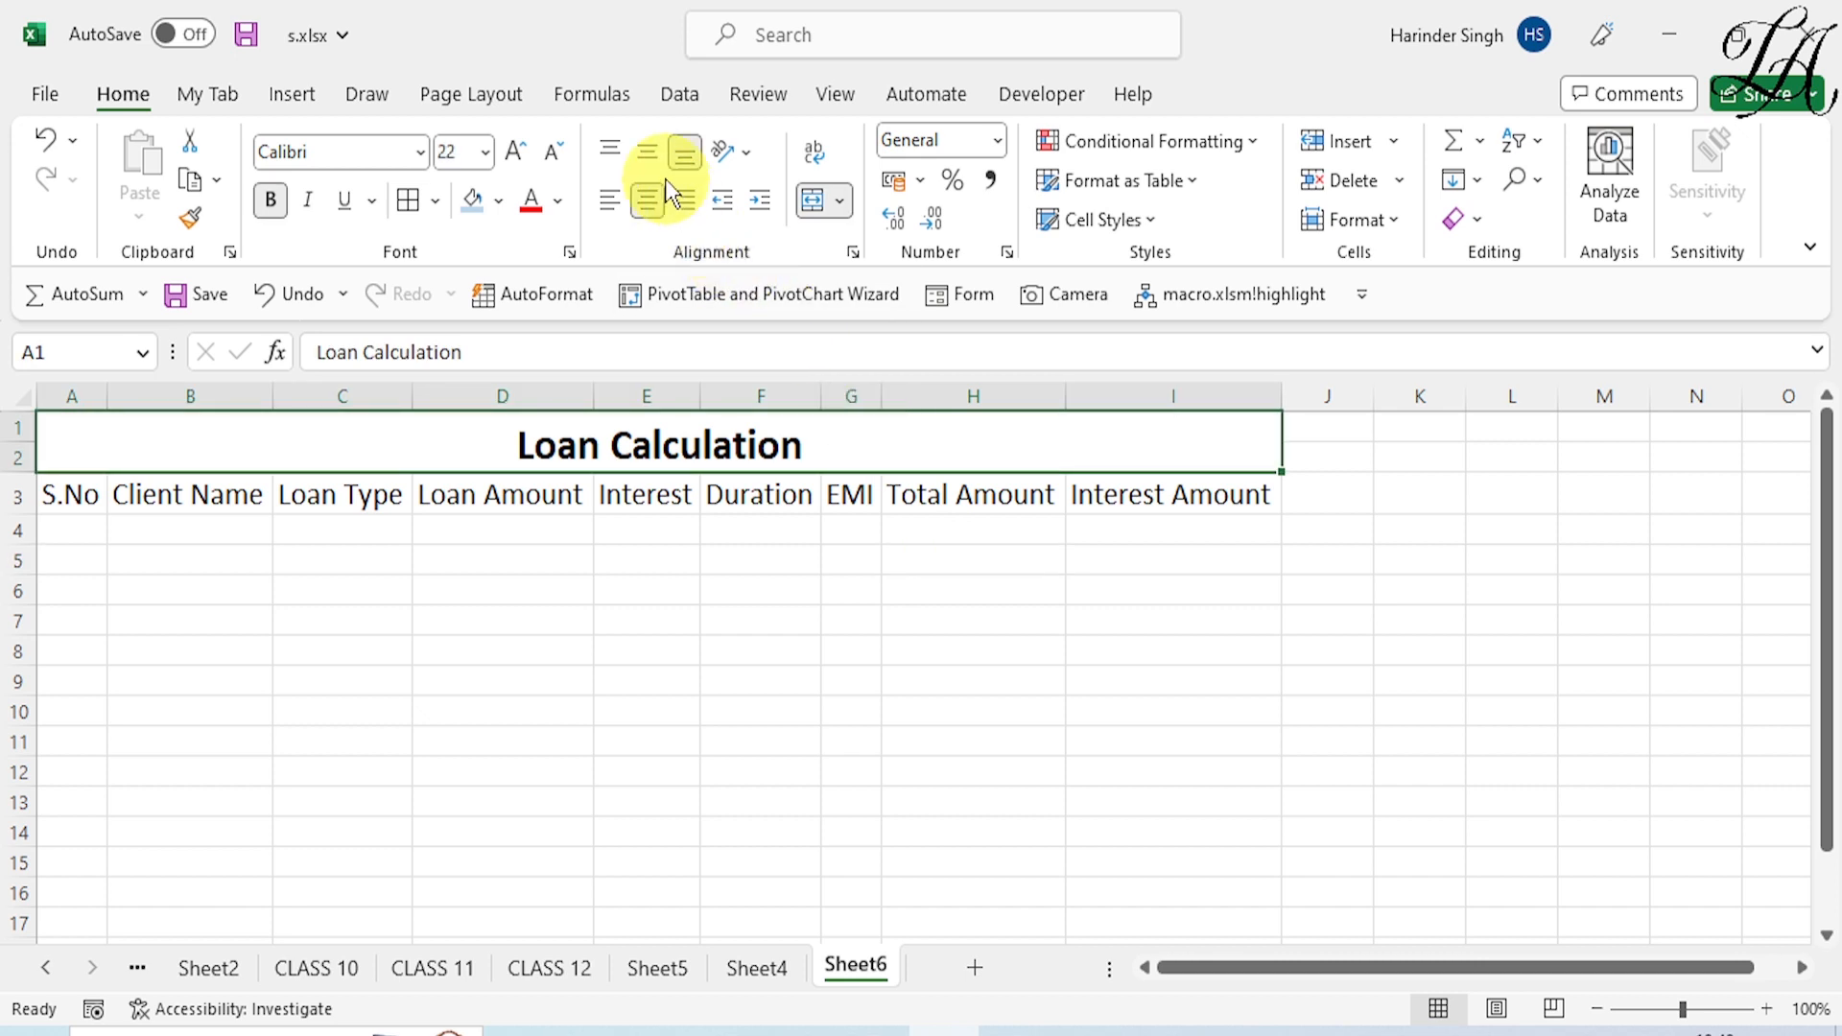
click(649, 155)
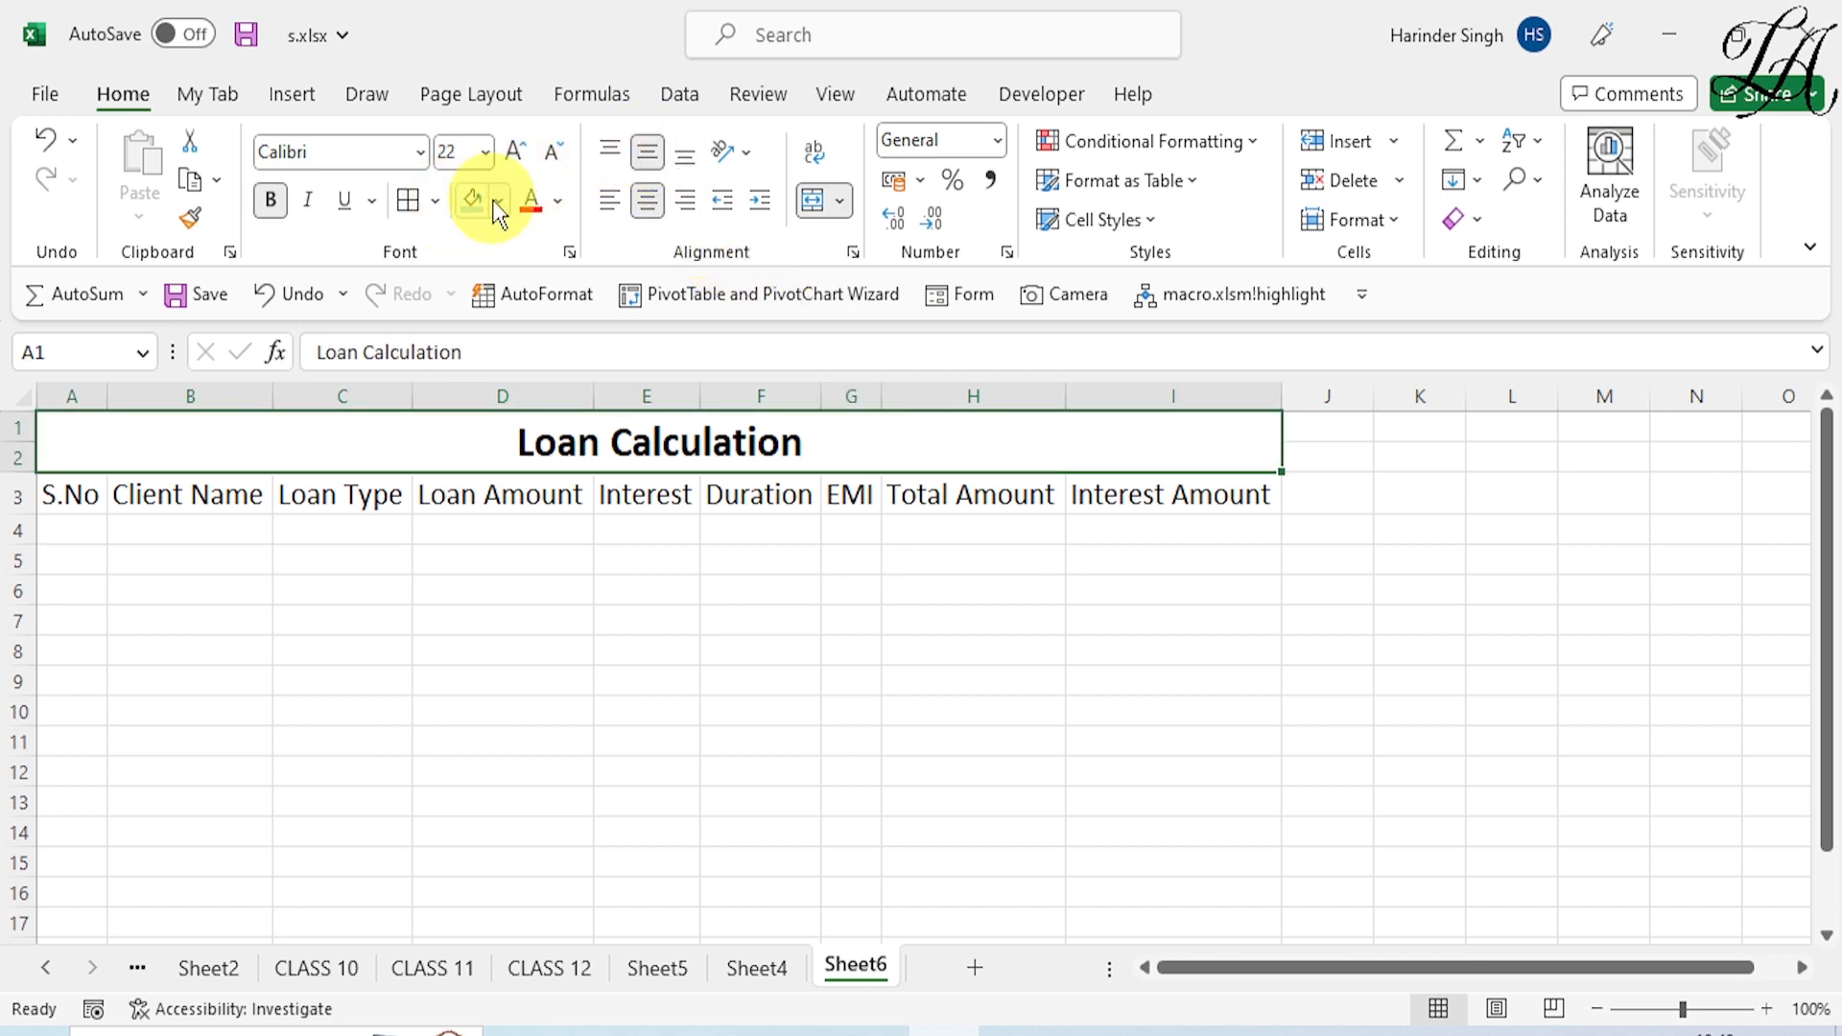
click(497, 202)
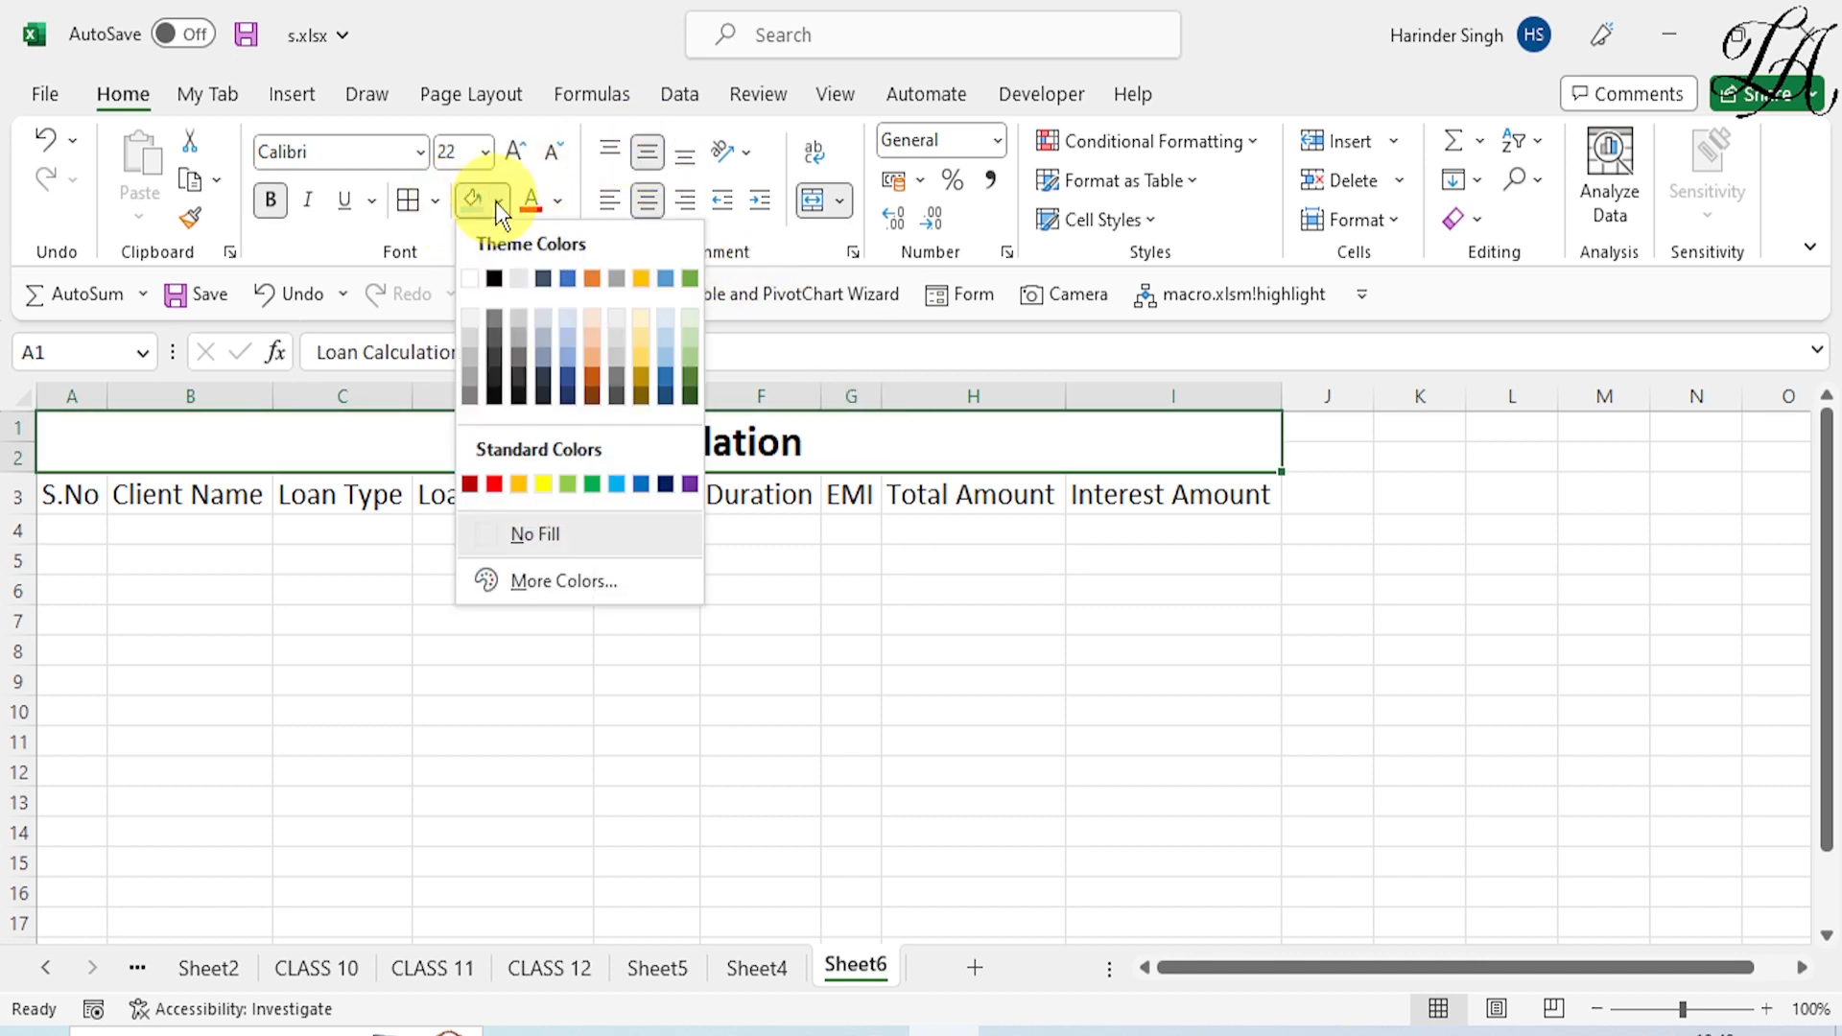
click(596, 338)
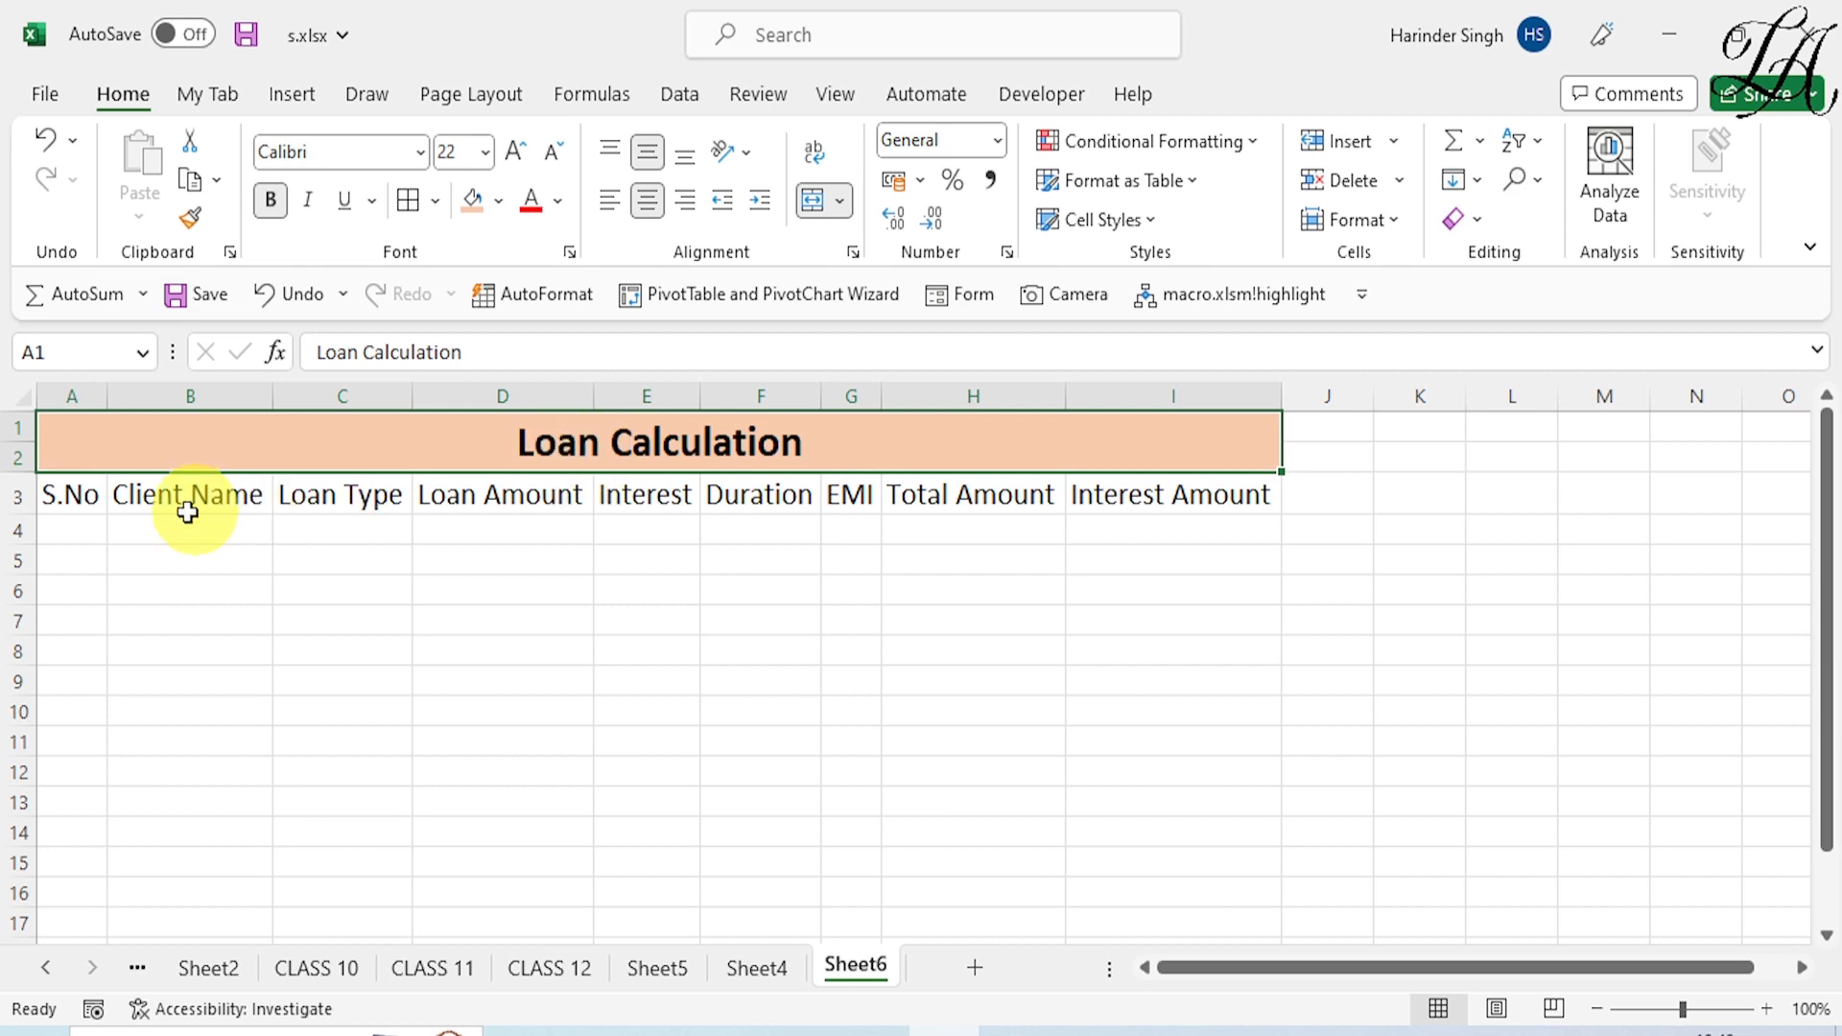
Step: Copy the serial numbers and client names in A4:B7 of Sheet4 into Sheet6, starting at cell A4
click(76, 527)
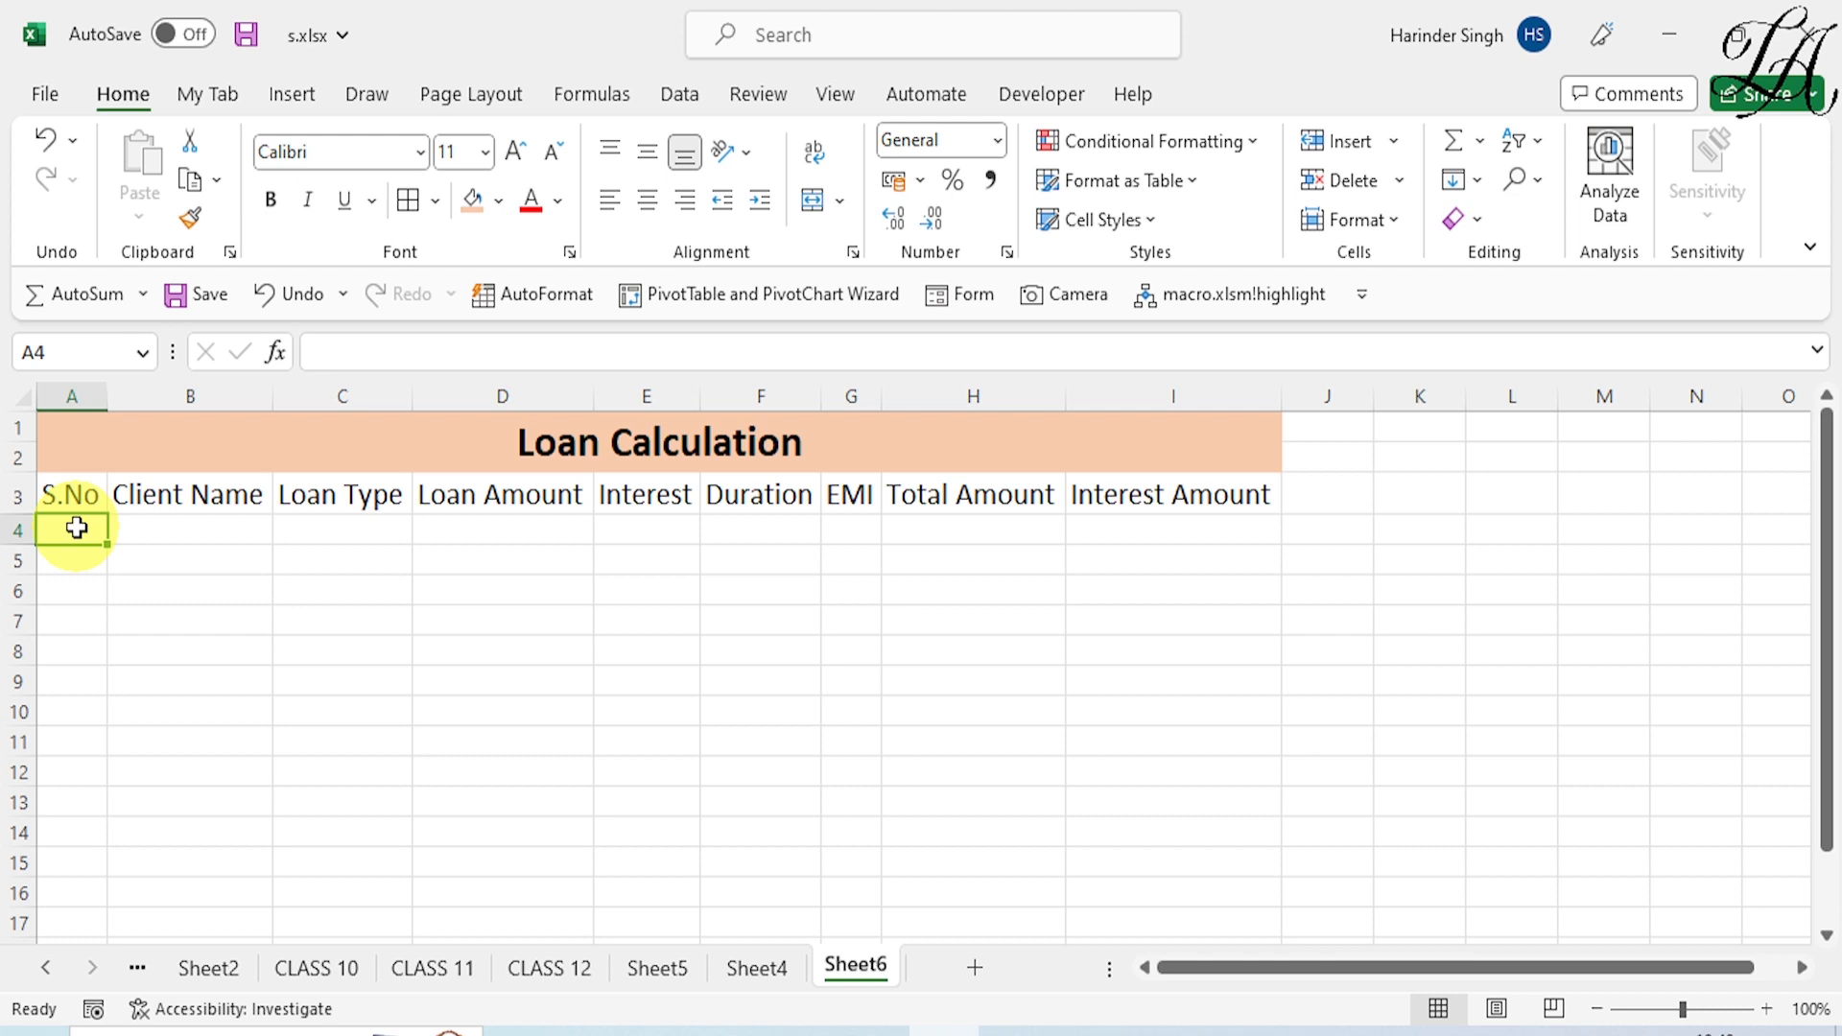
click(754, 971)
drag(98, 547, 208, 685)
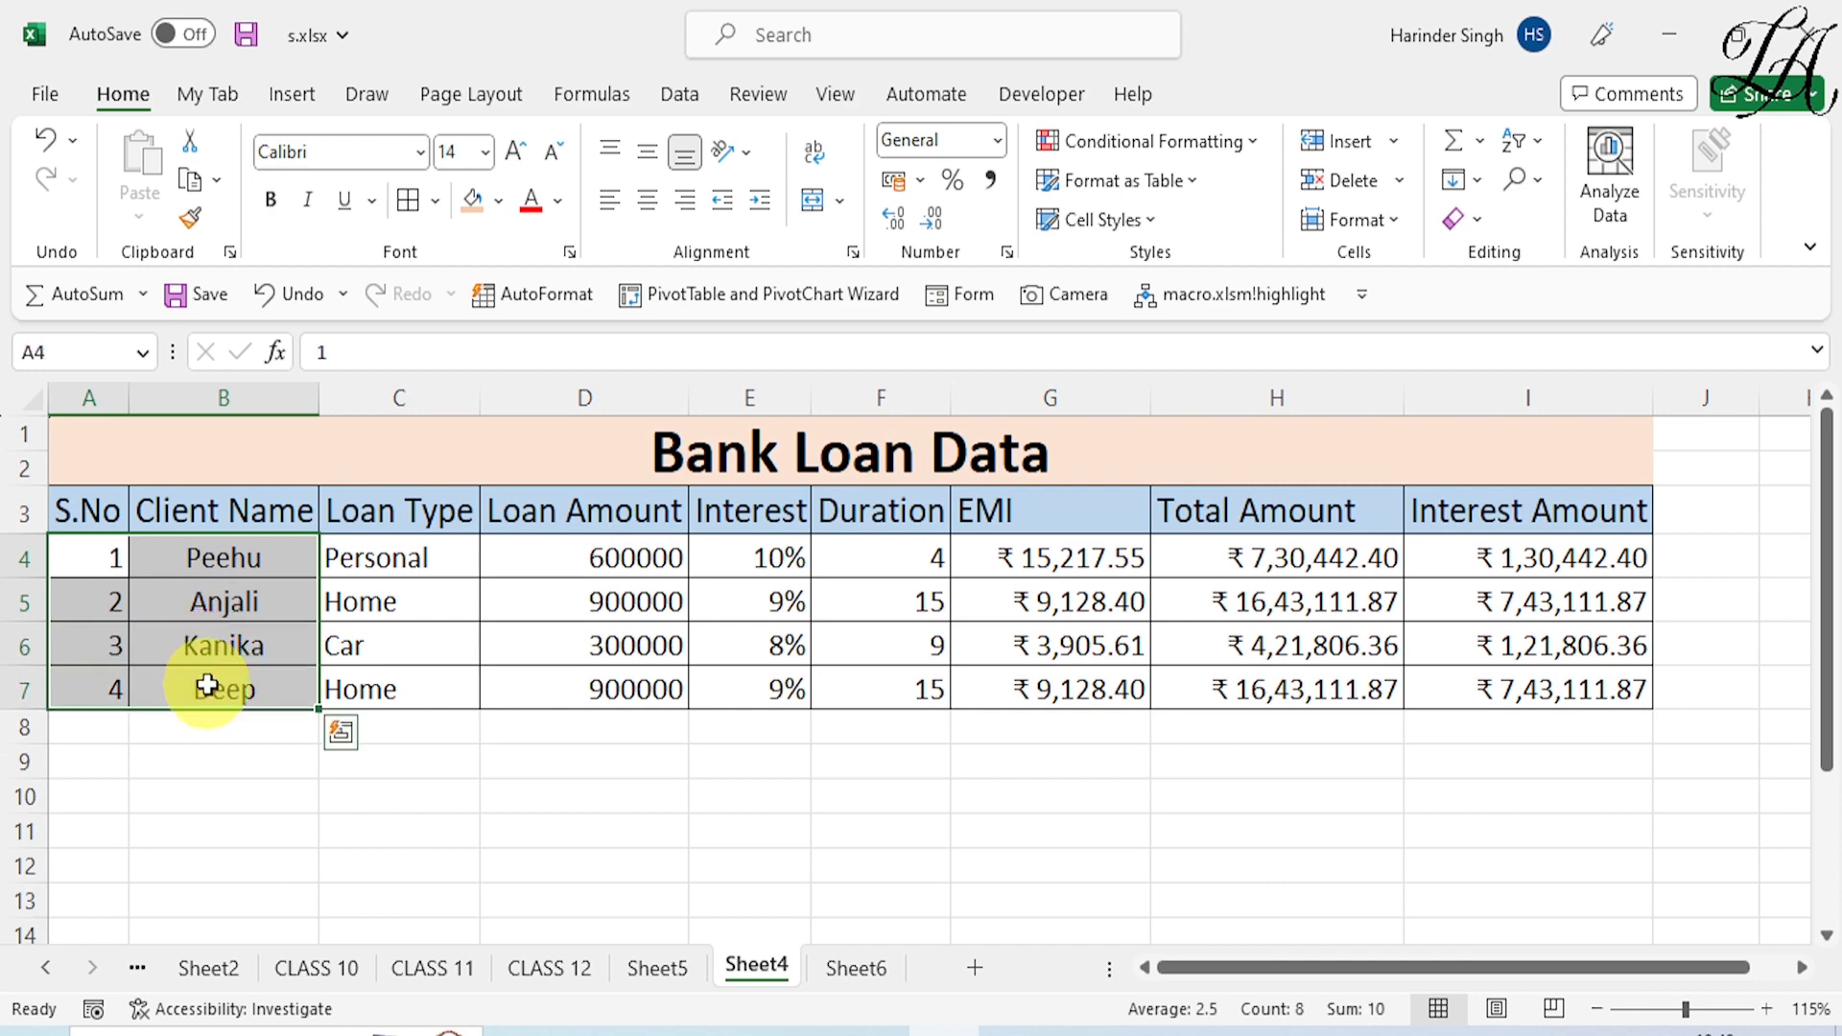
key(ctrl+c)
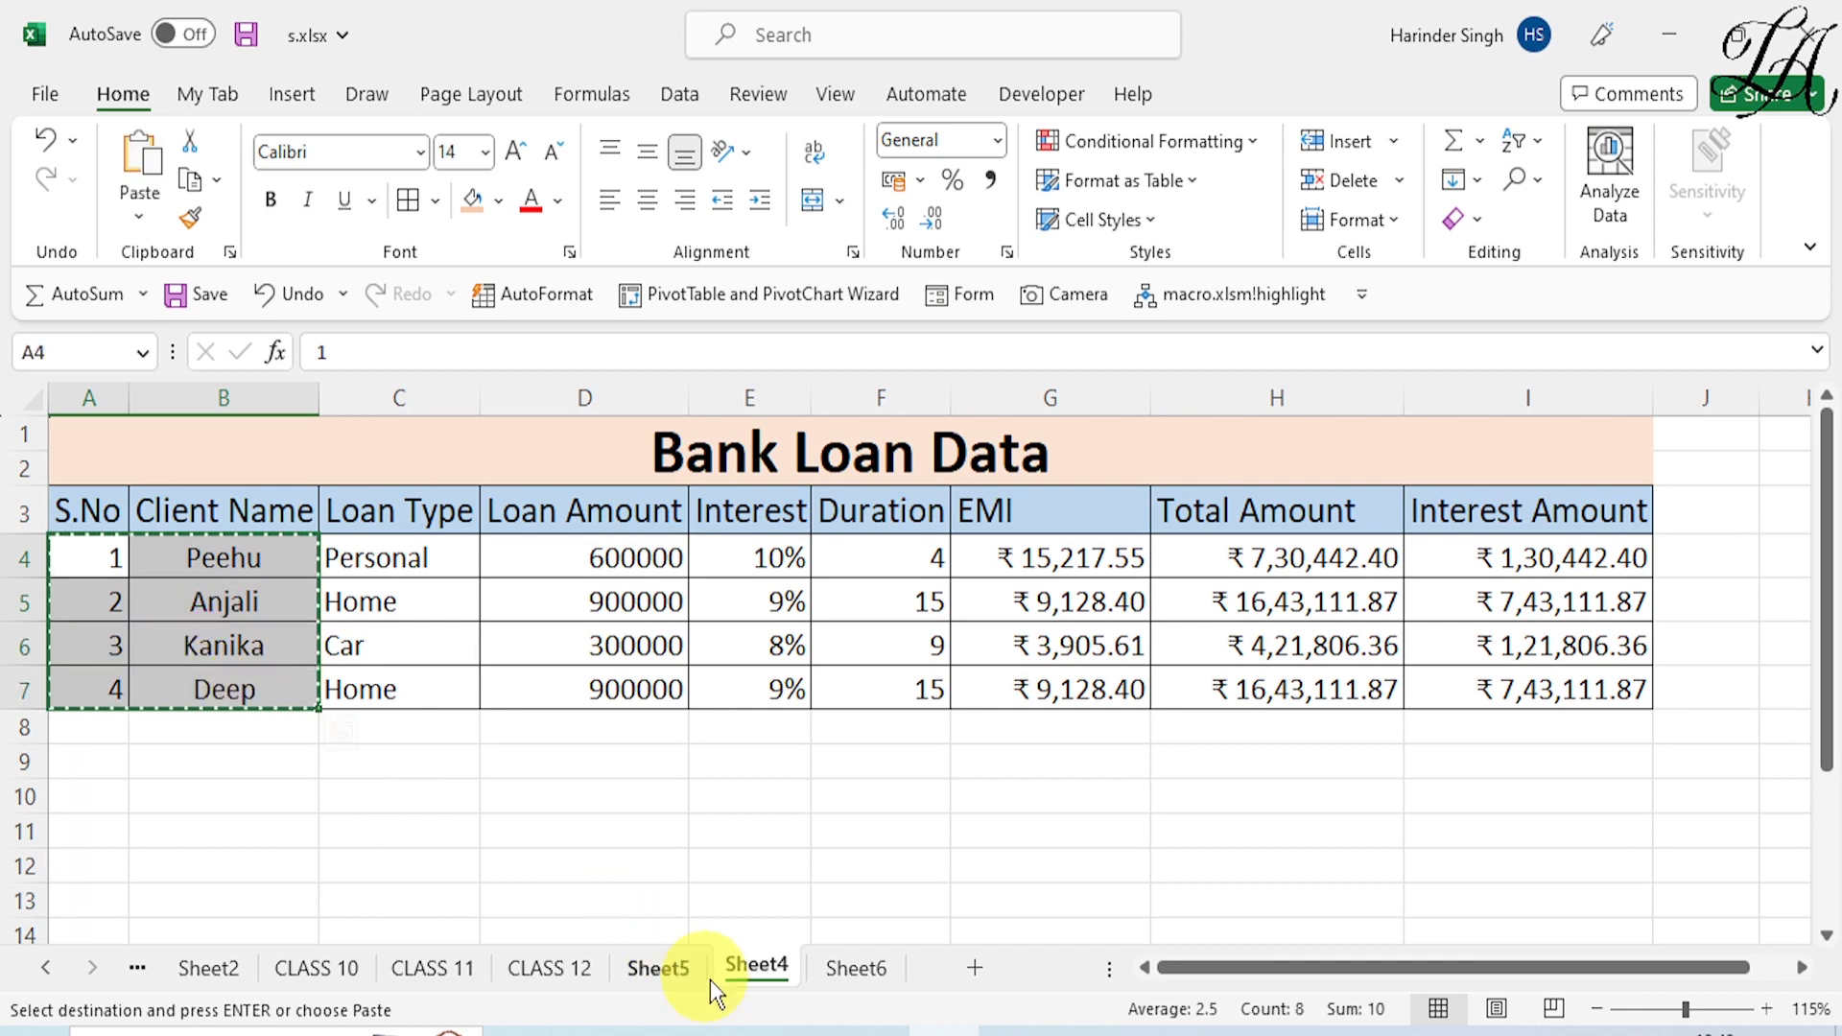
click(864, 977)
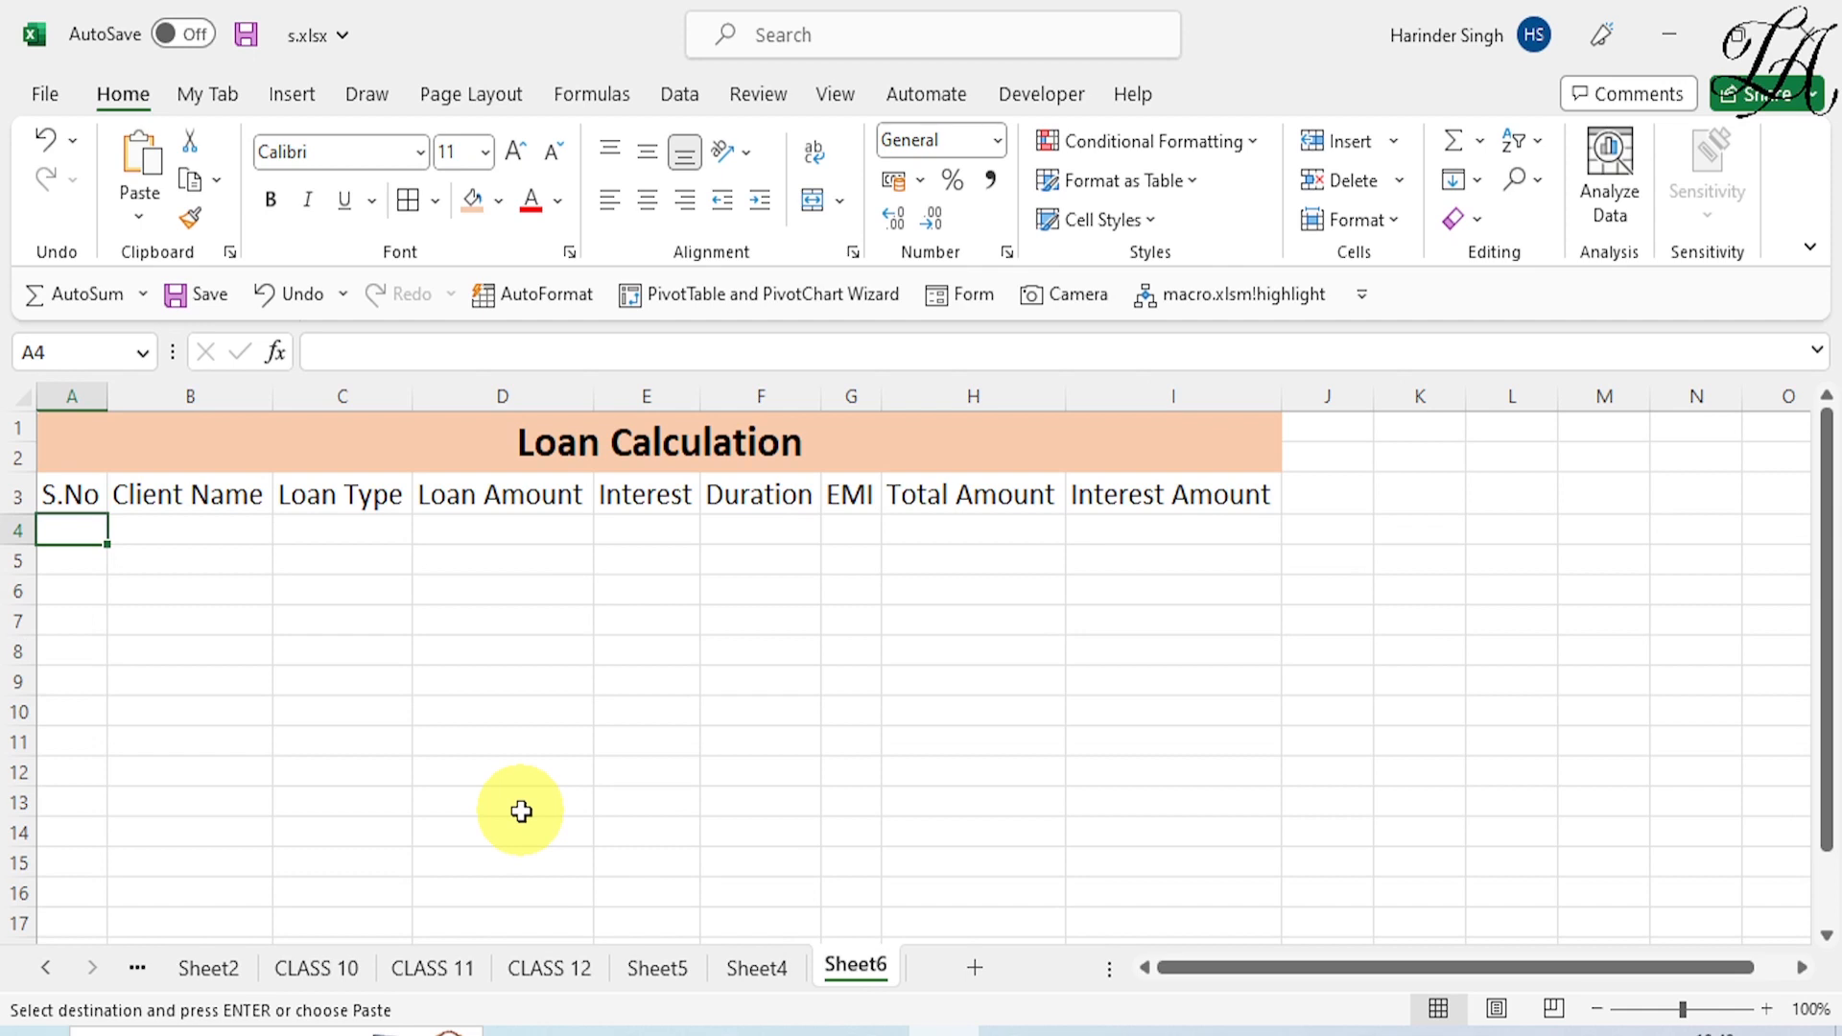
key(ctrl+v)
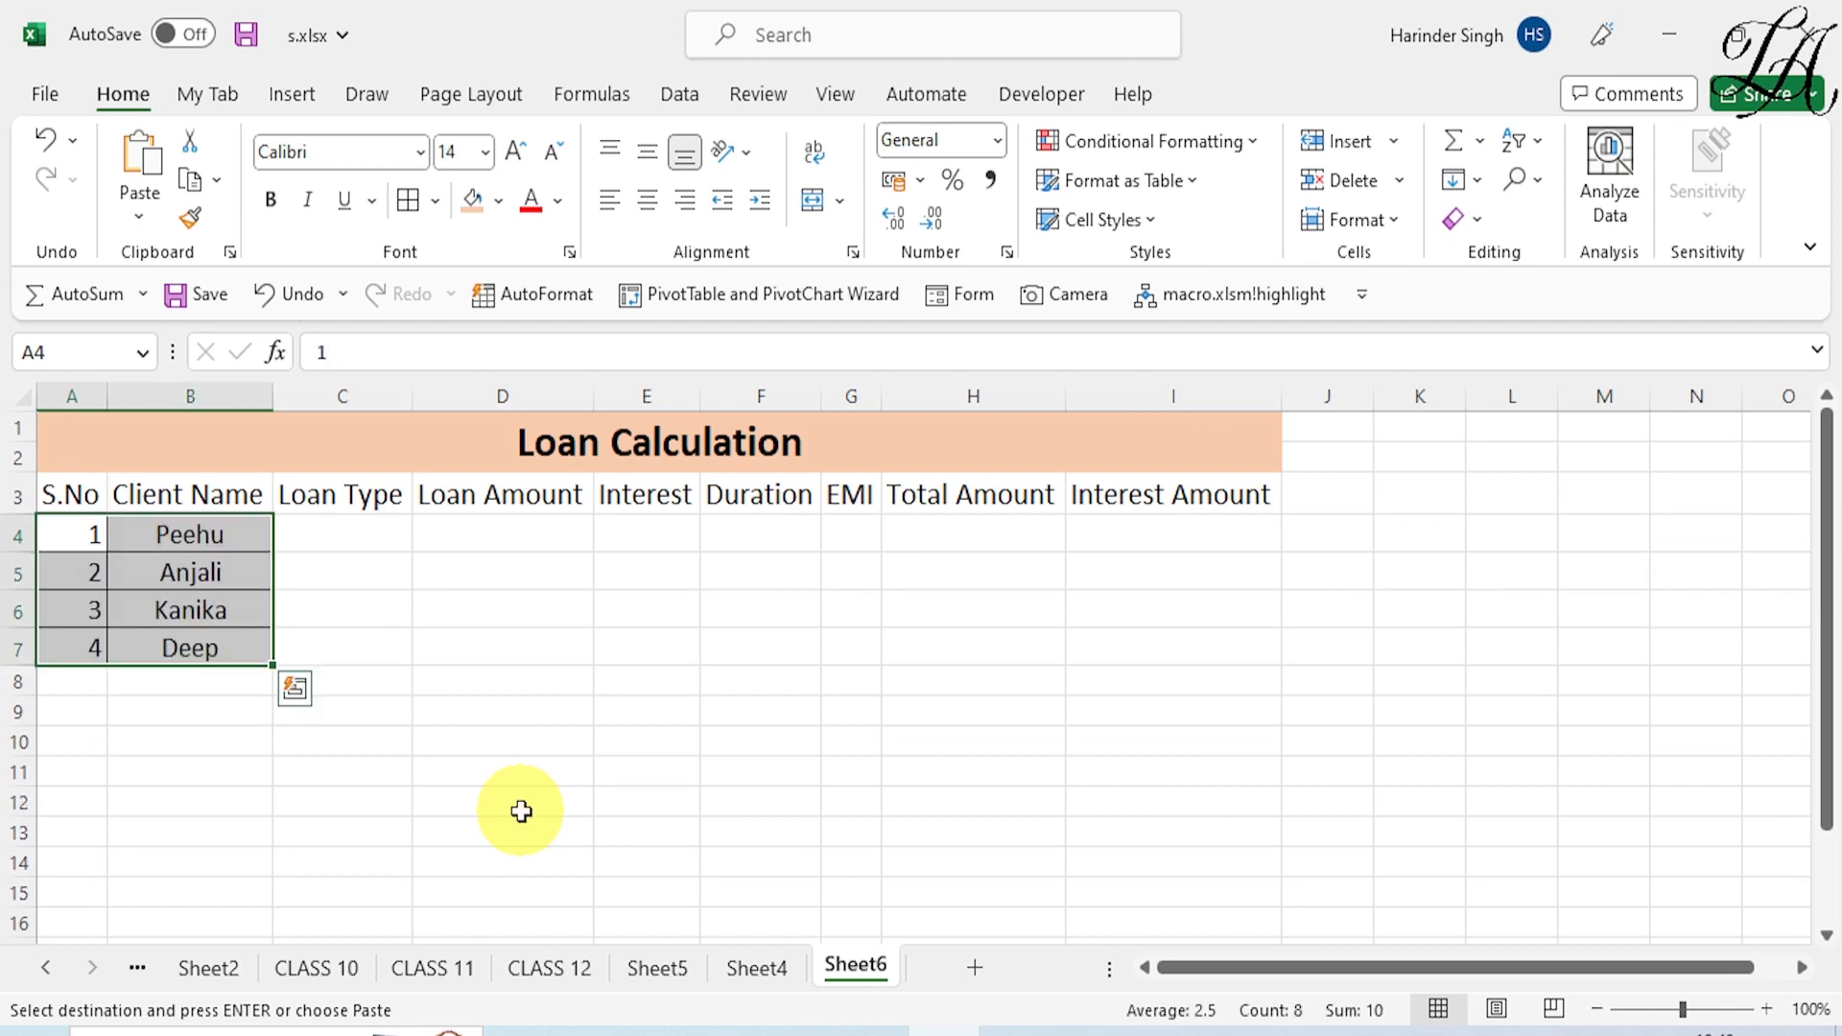
Step: Apply all borders to the table body A4:I7
click(335, 535)
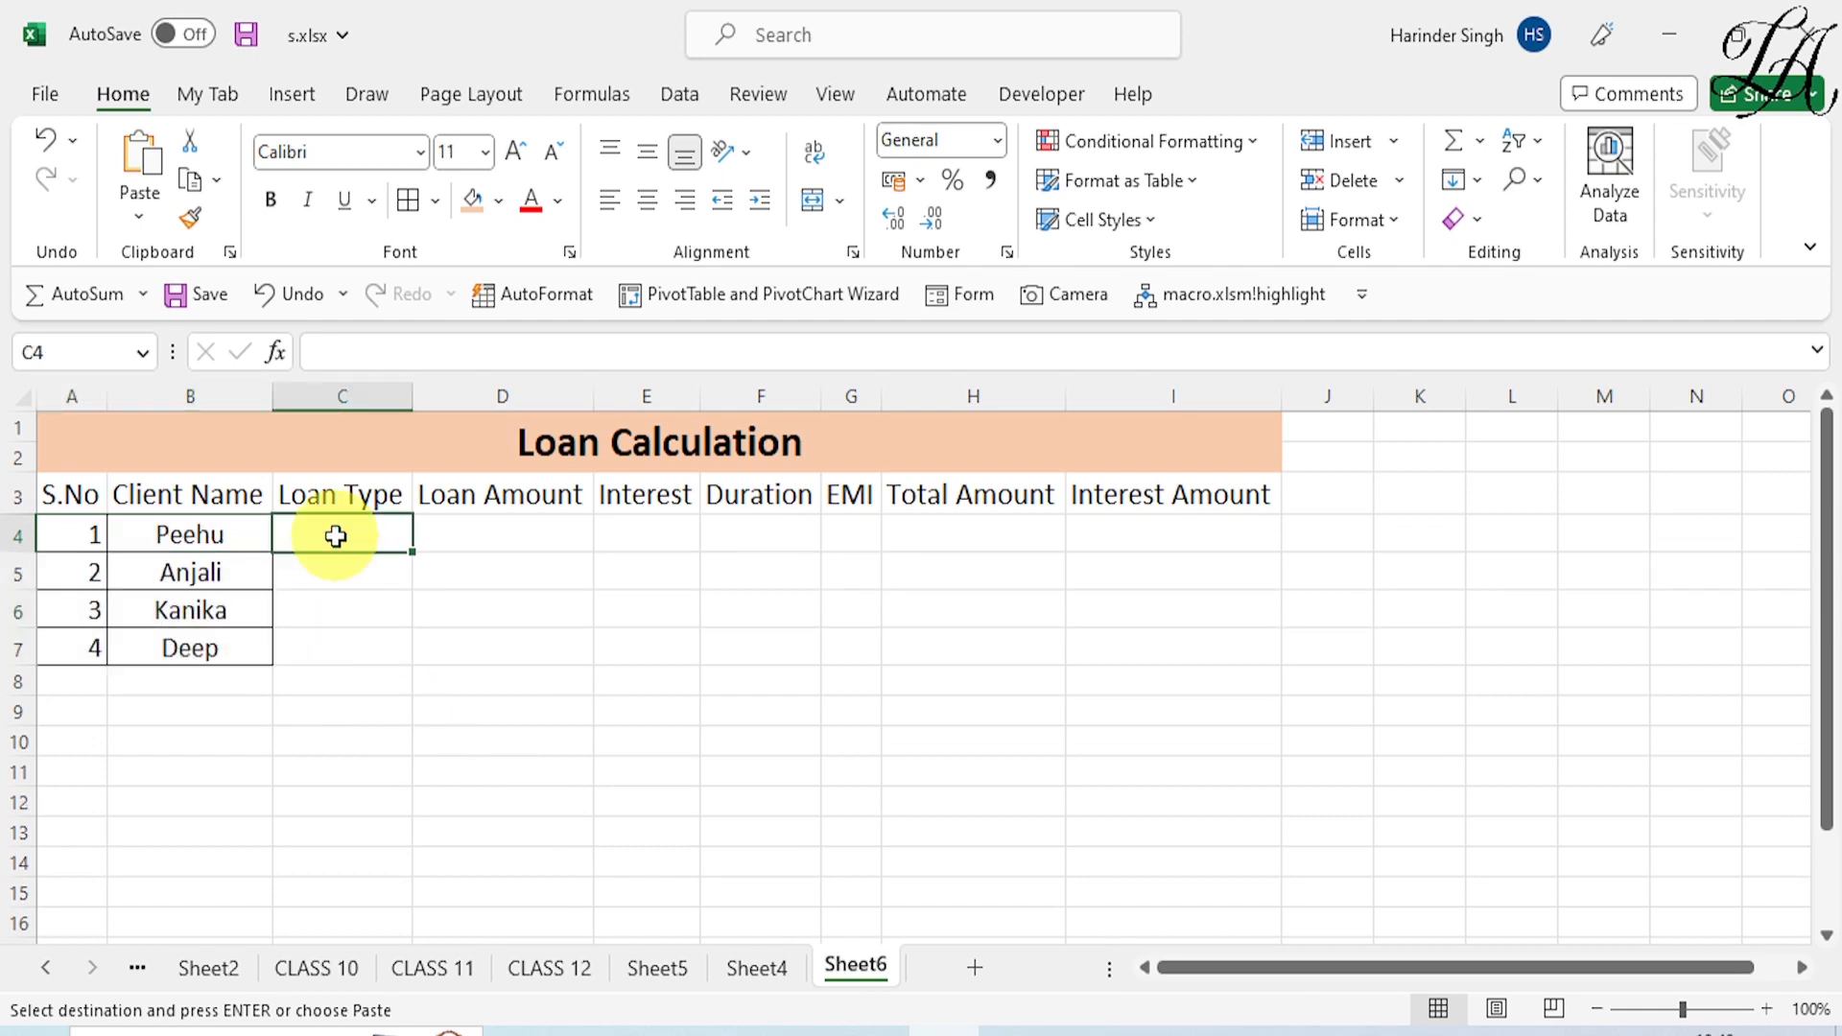
click(96, 541)
drag(128, 566, 1205, 658)
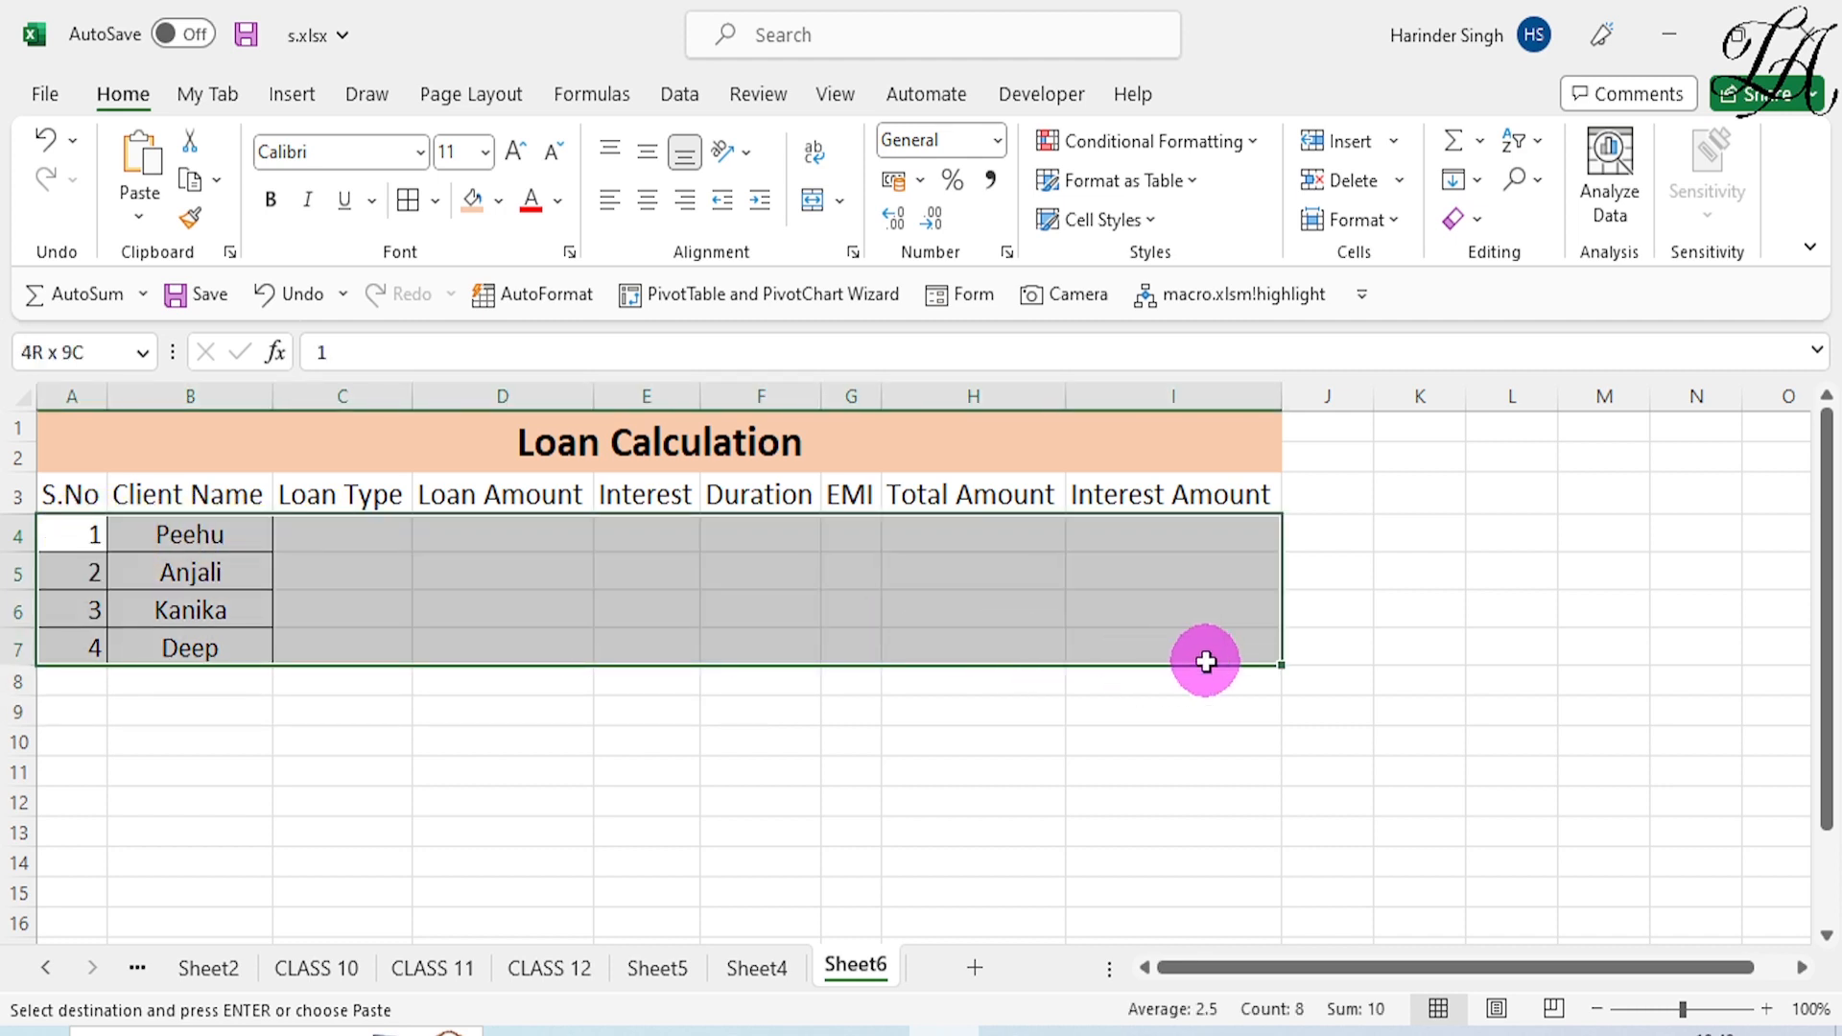
click(409, 202)
Step: Fill the Loan Type cells C4, C5 and C6 with Personal, Home and Car
click(337, 544)
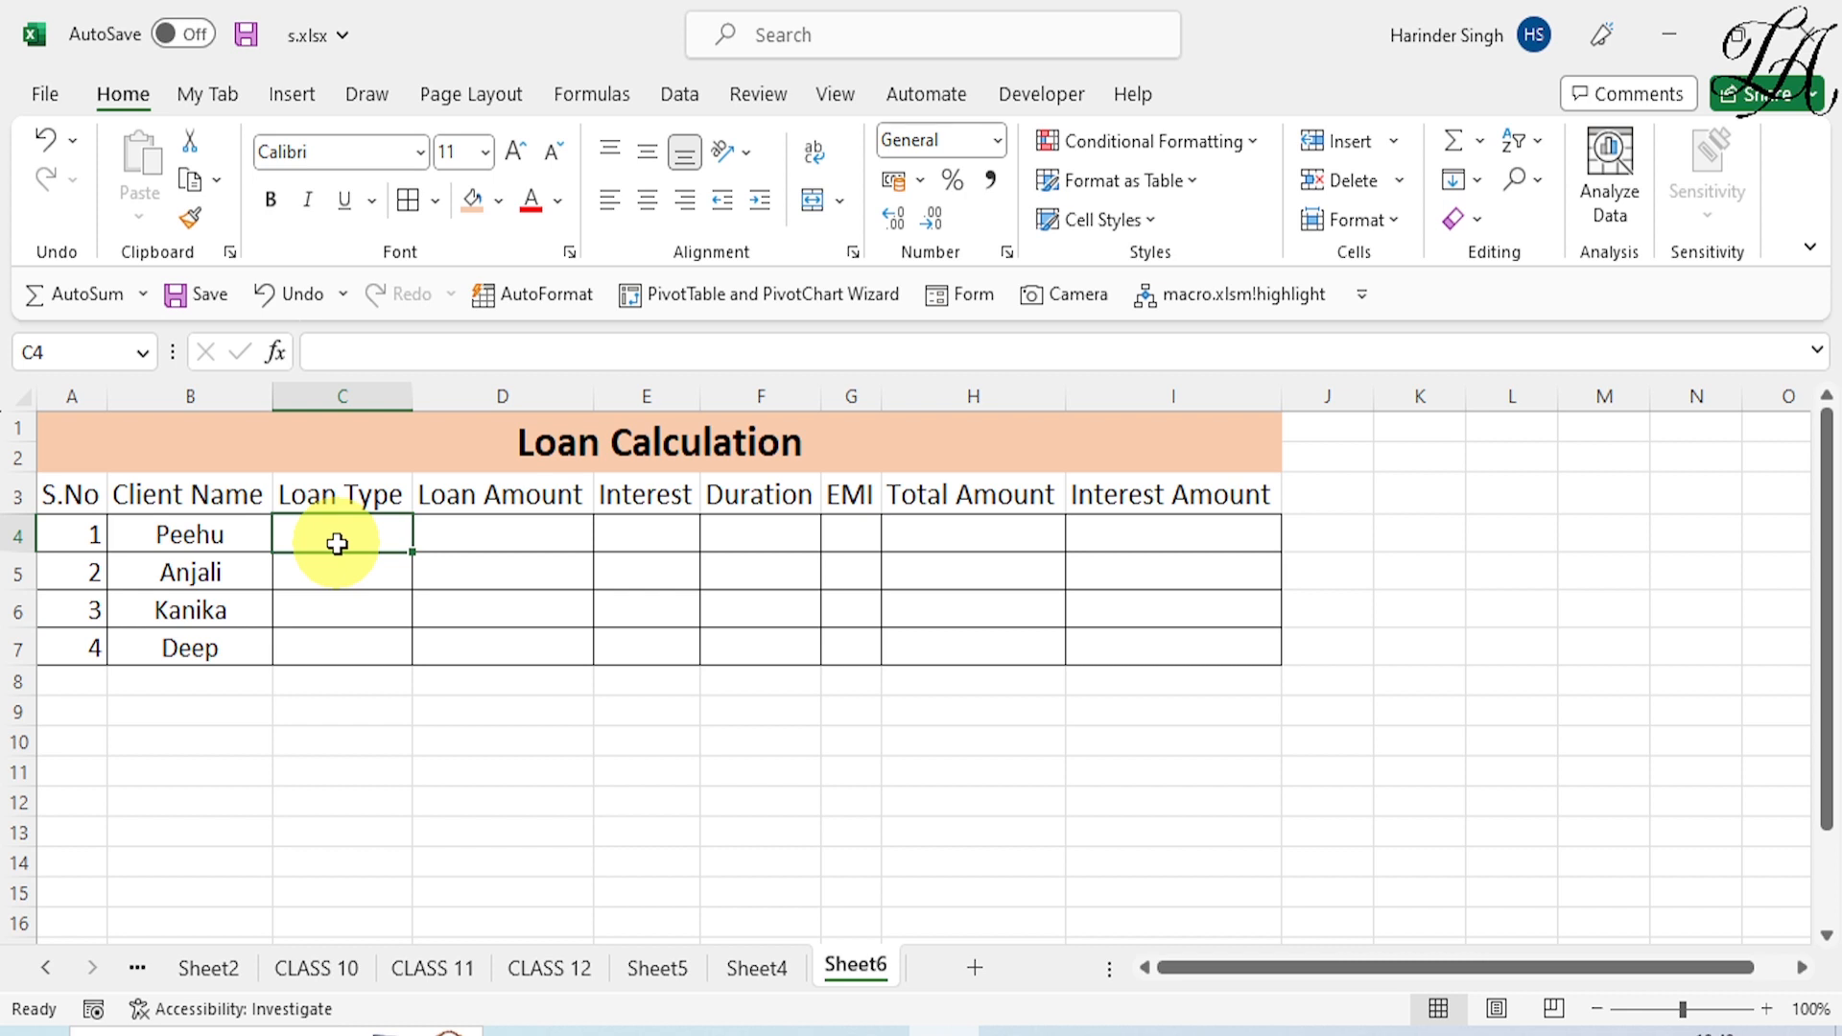
text(Pers)
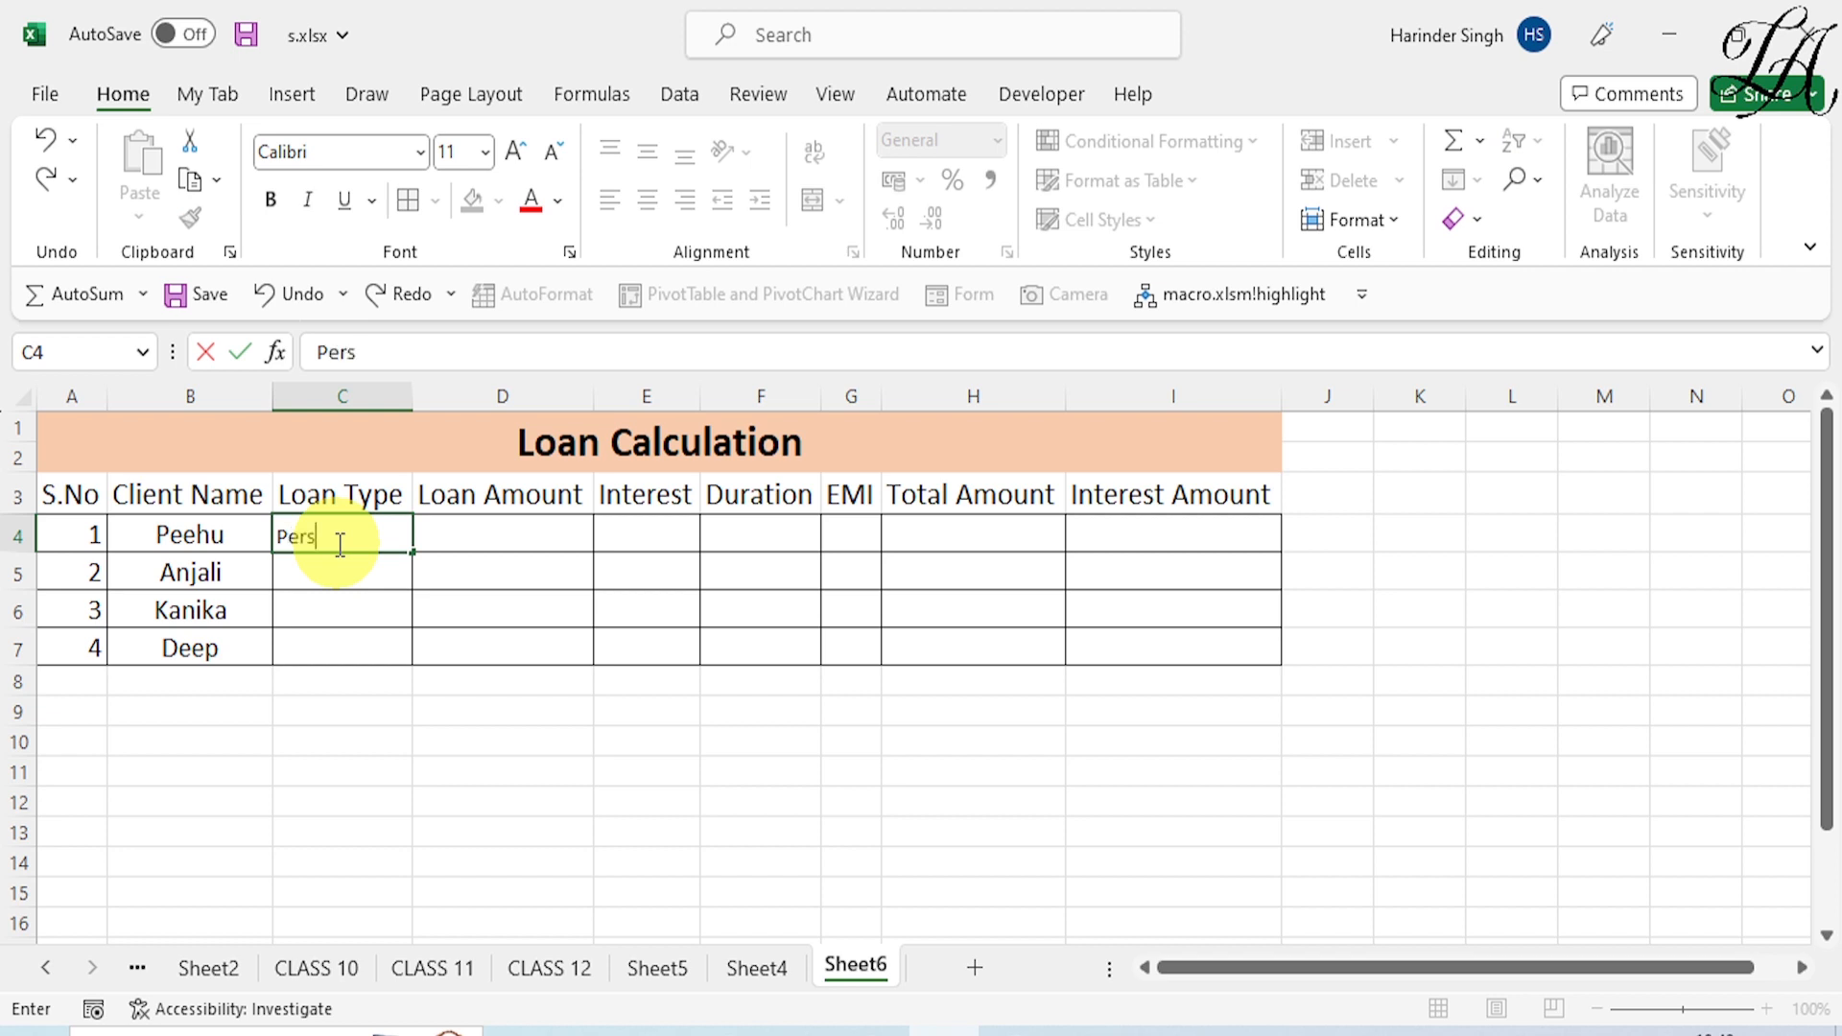
text(onal)
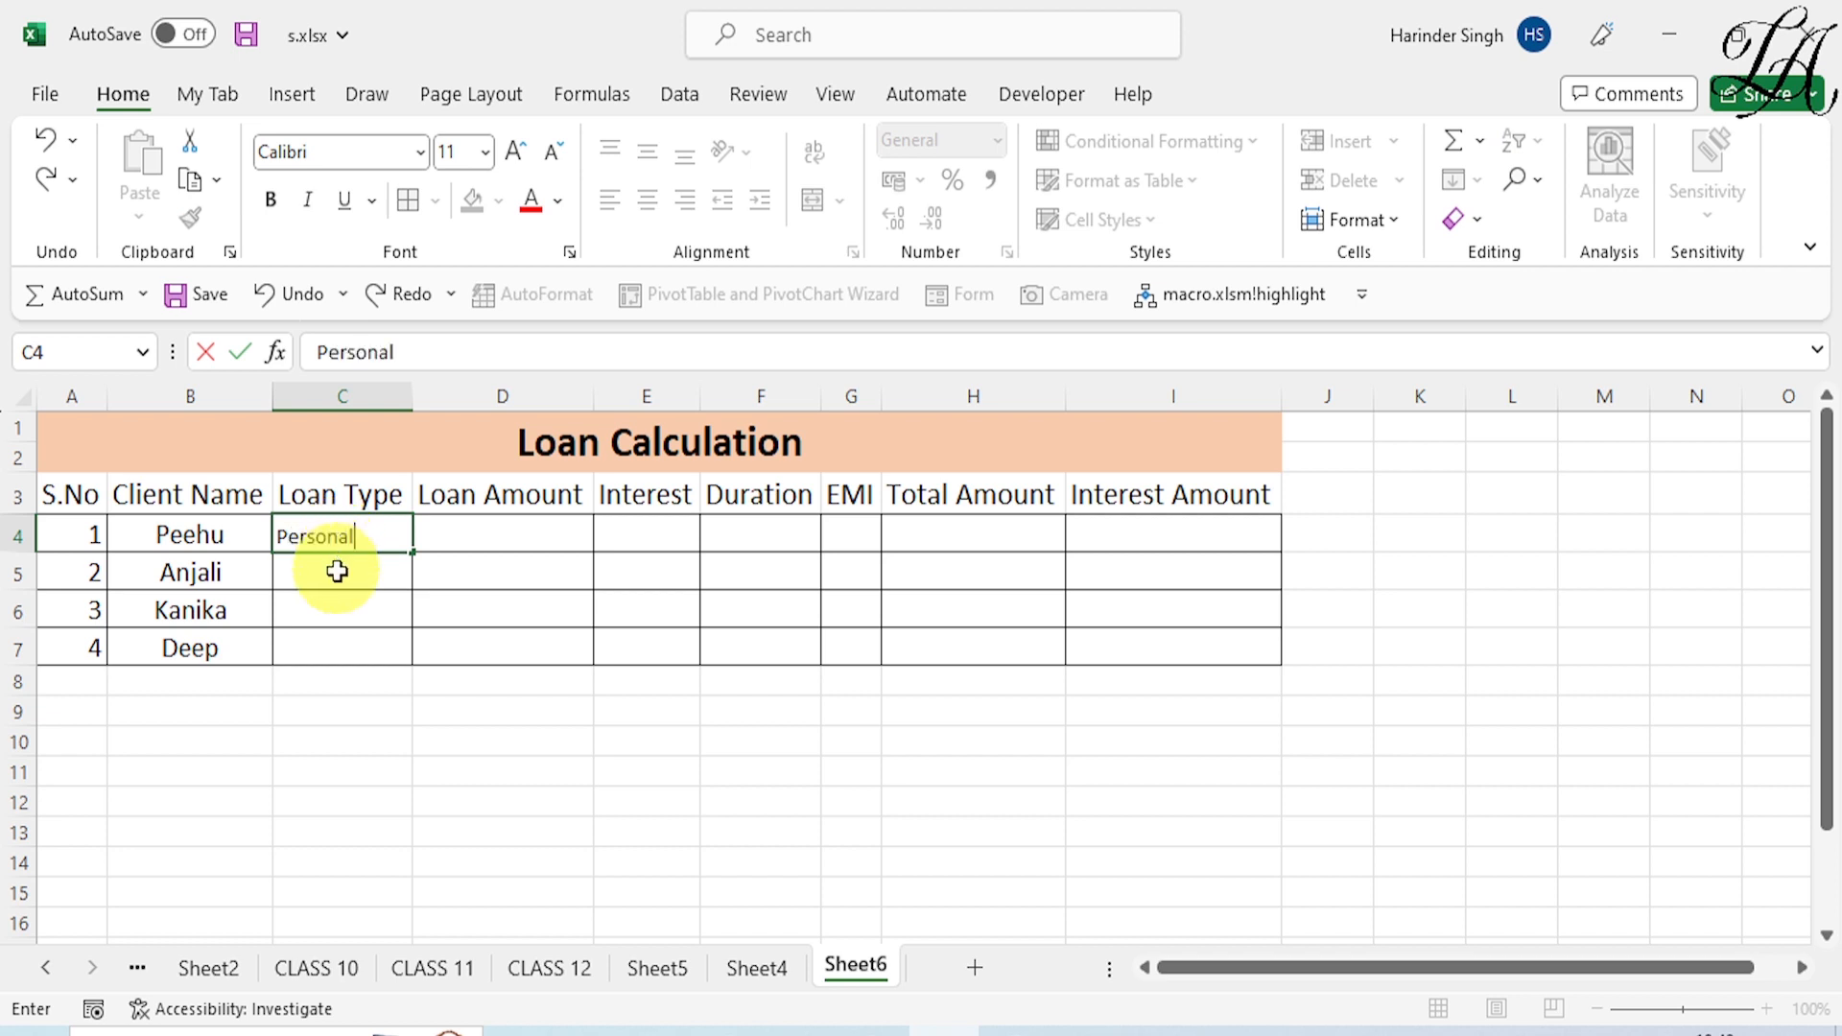
click(346, 576)
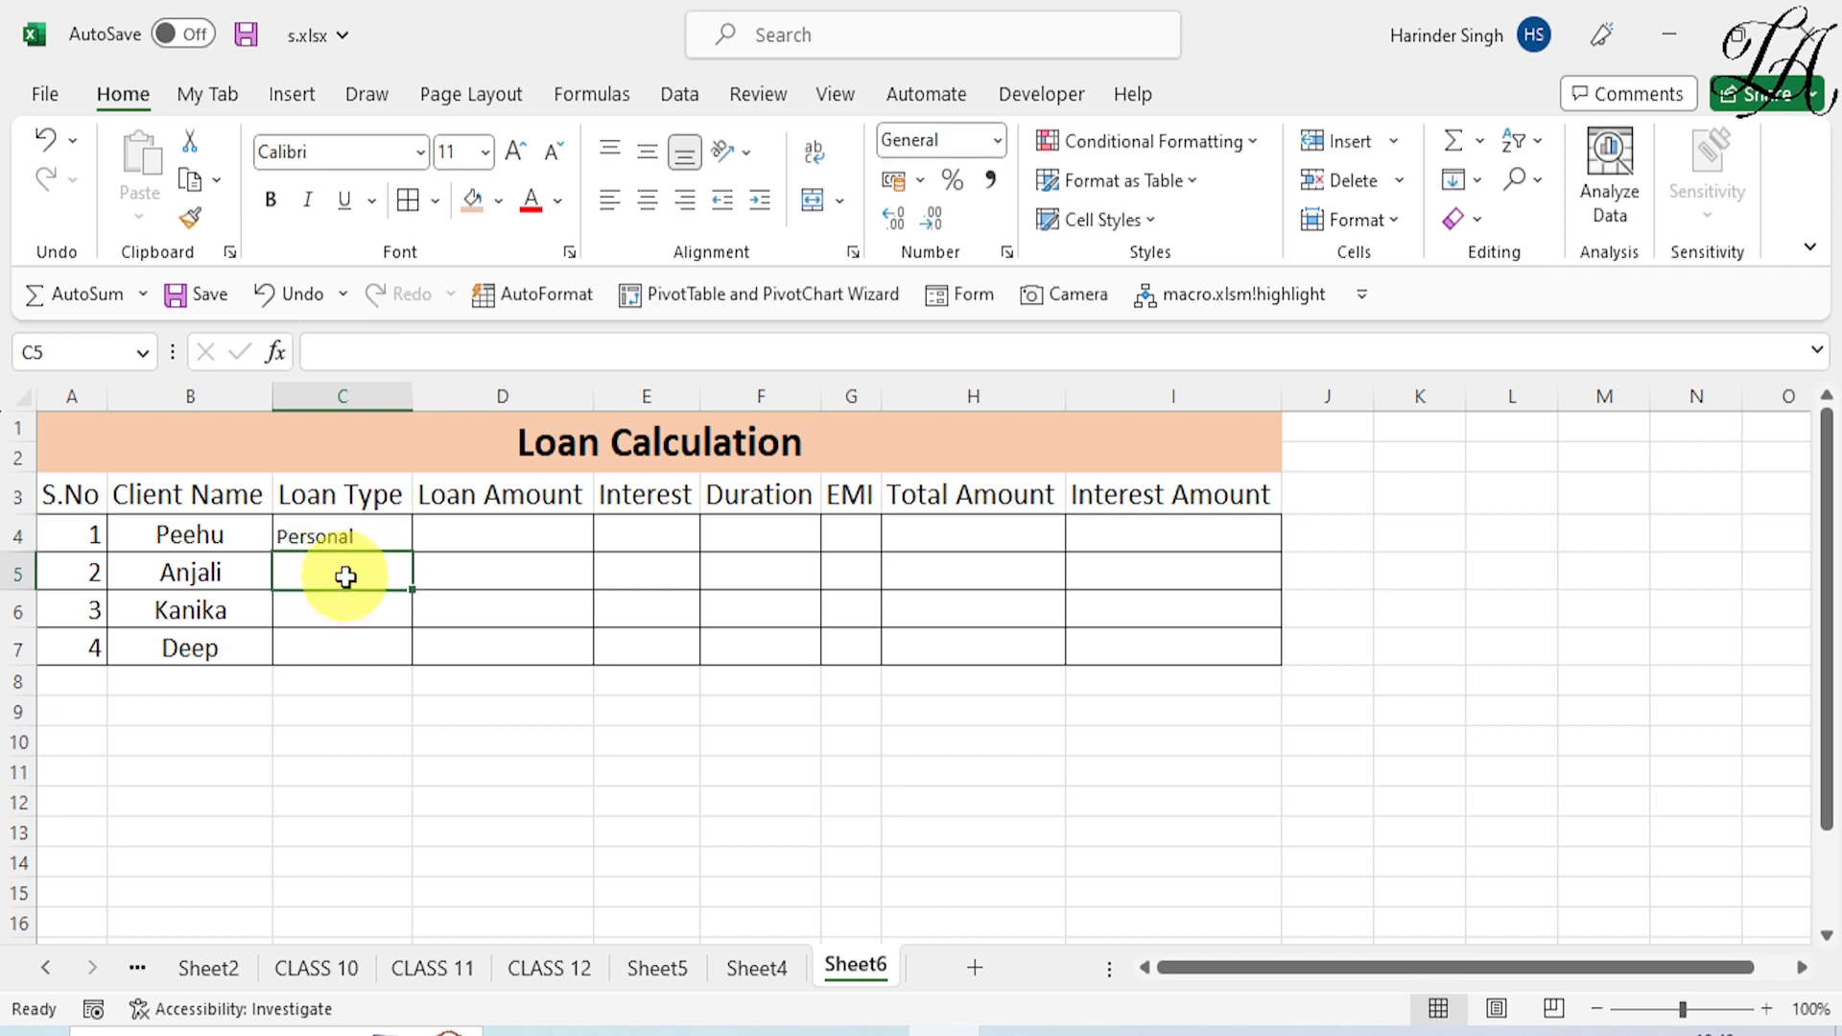
text(Home)
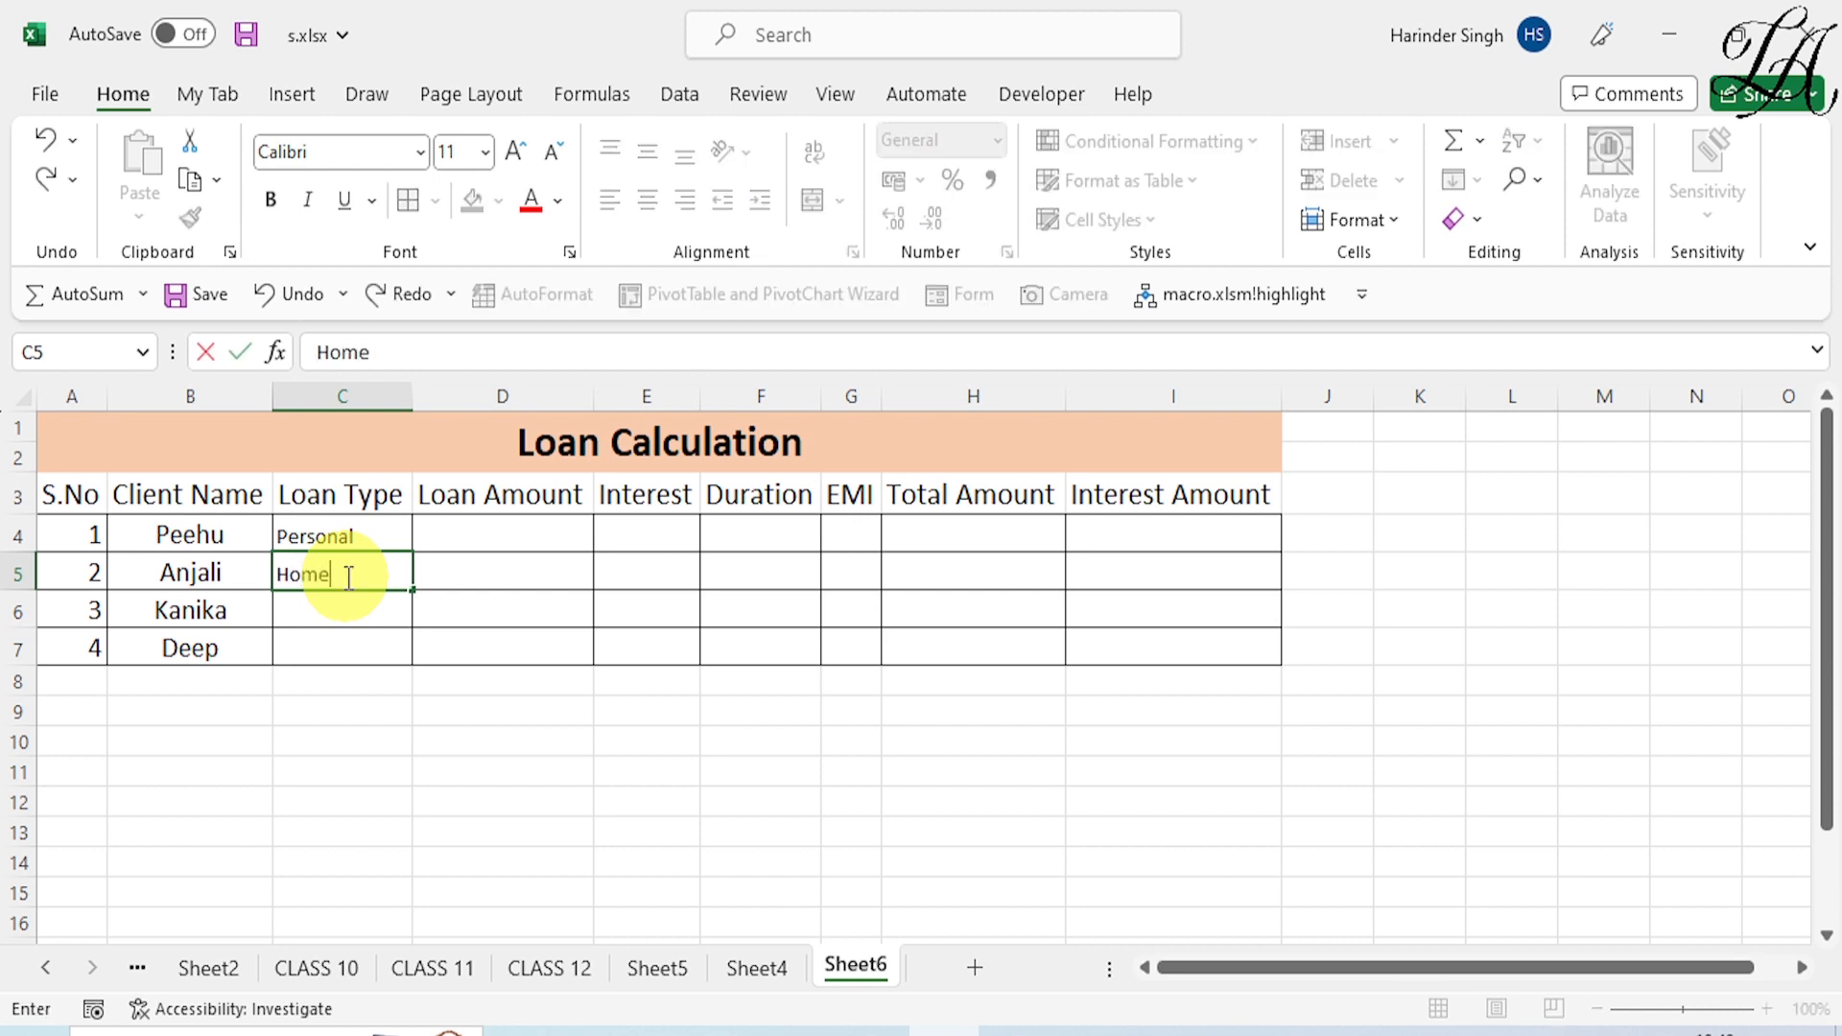
key(Return)
text(Car)
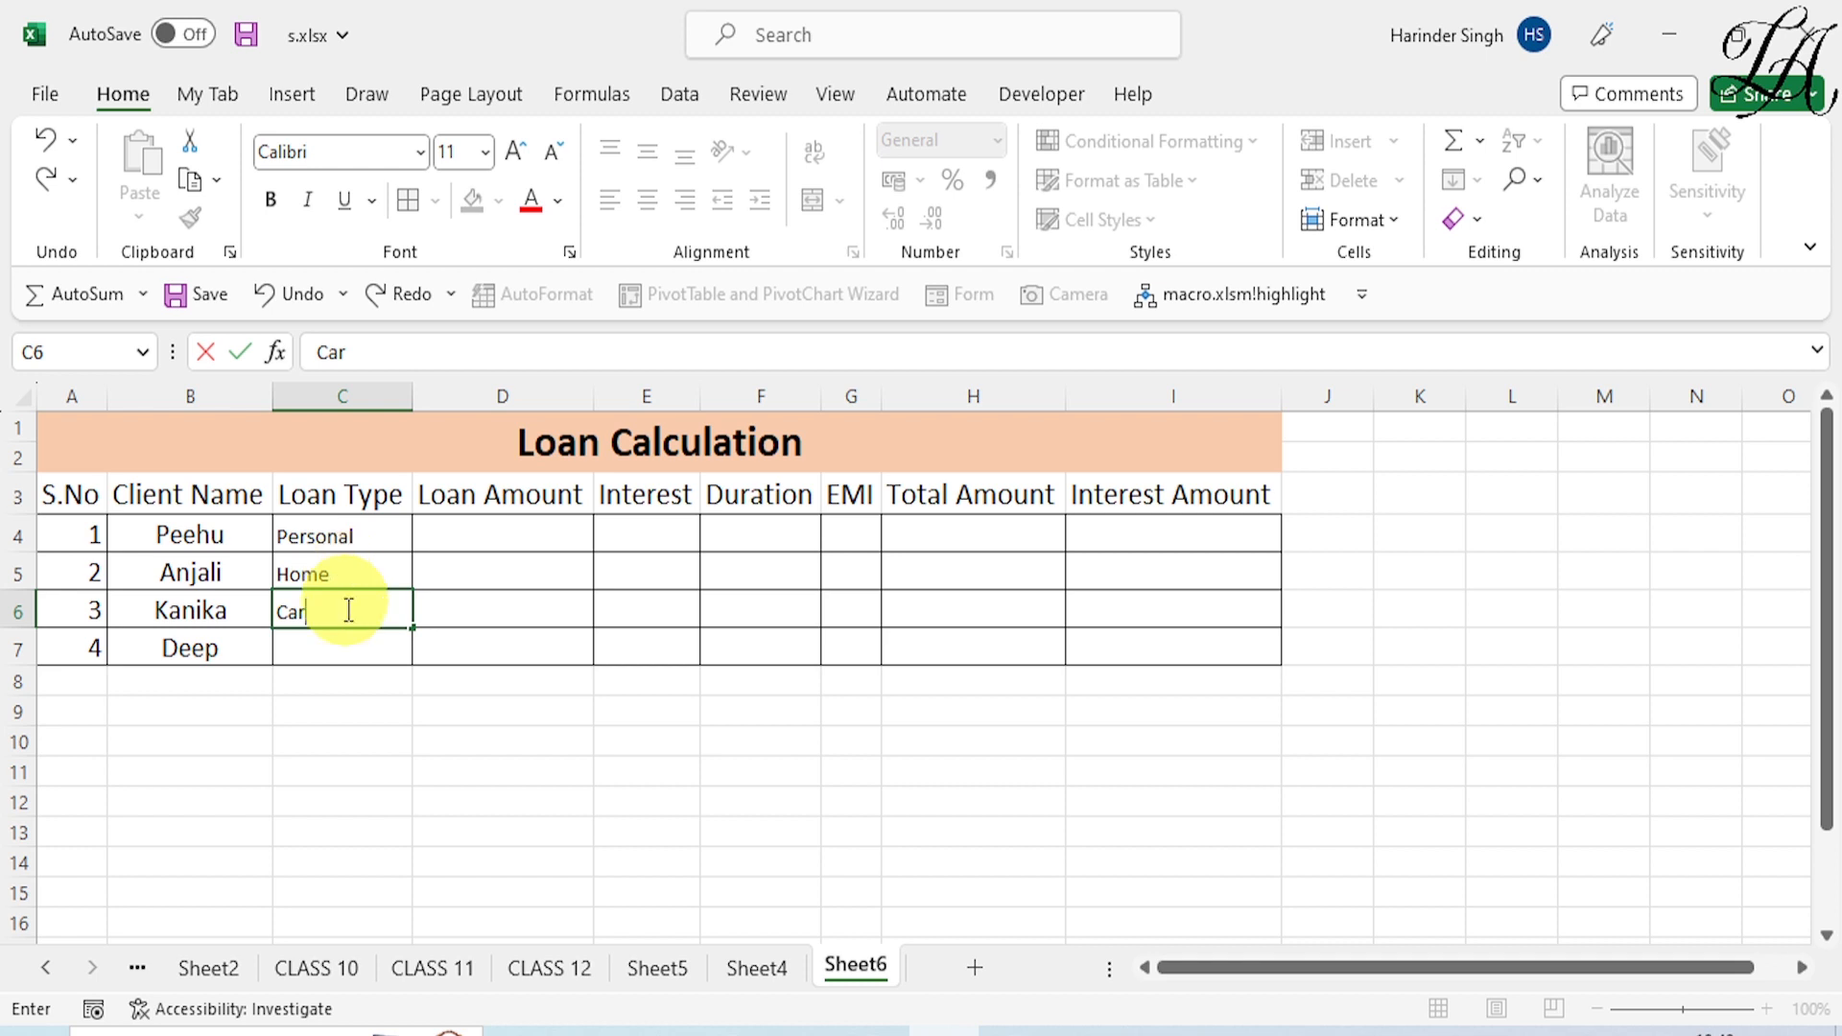
Step: Copy the Home loan type from C5 into C7 for the fourth client
click(359, 573)
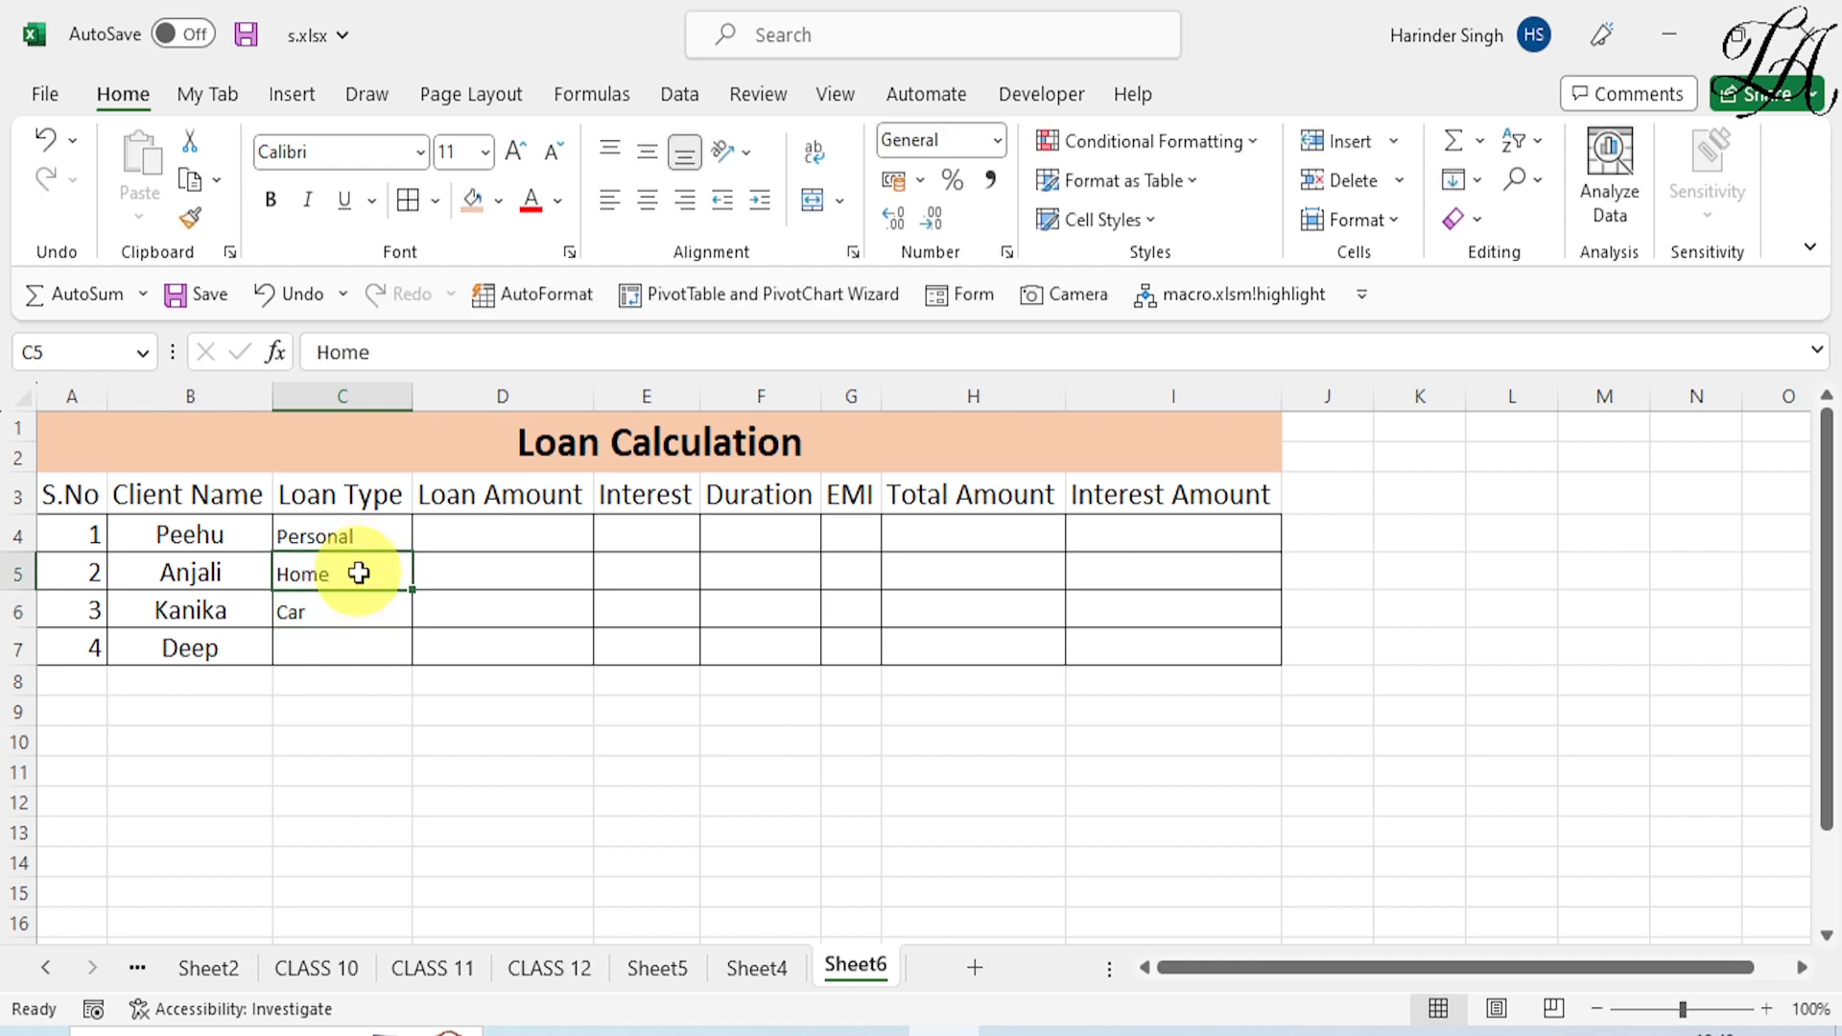
key(ctrl+c)
click(369, 650)
key(ctrl+v)
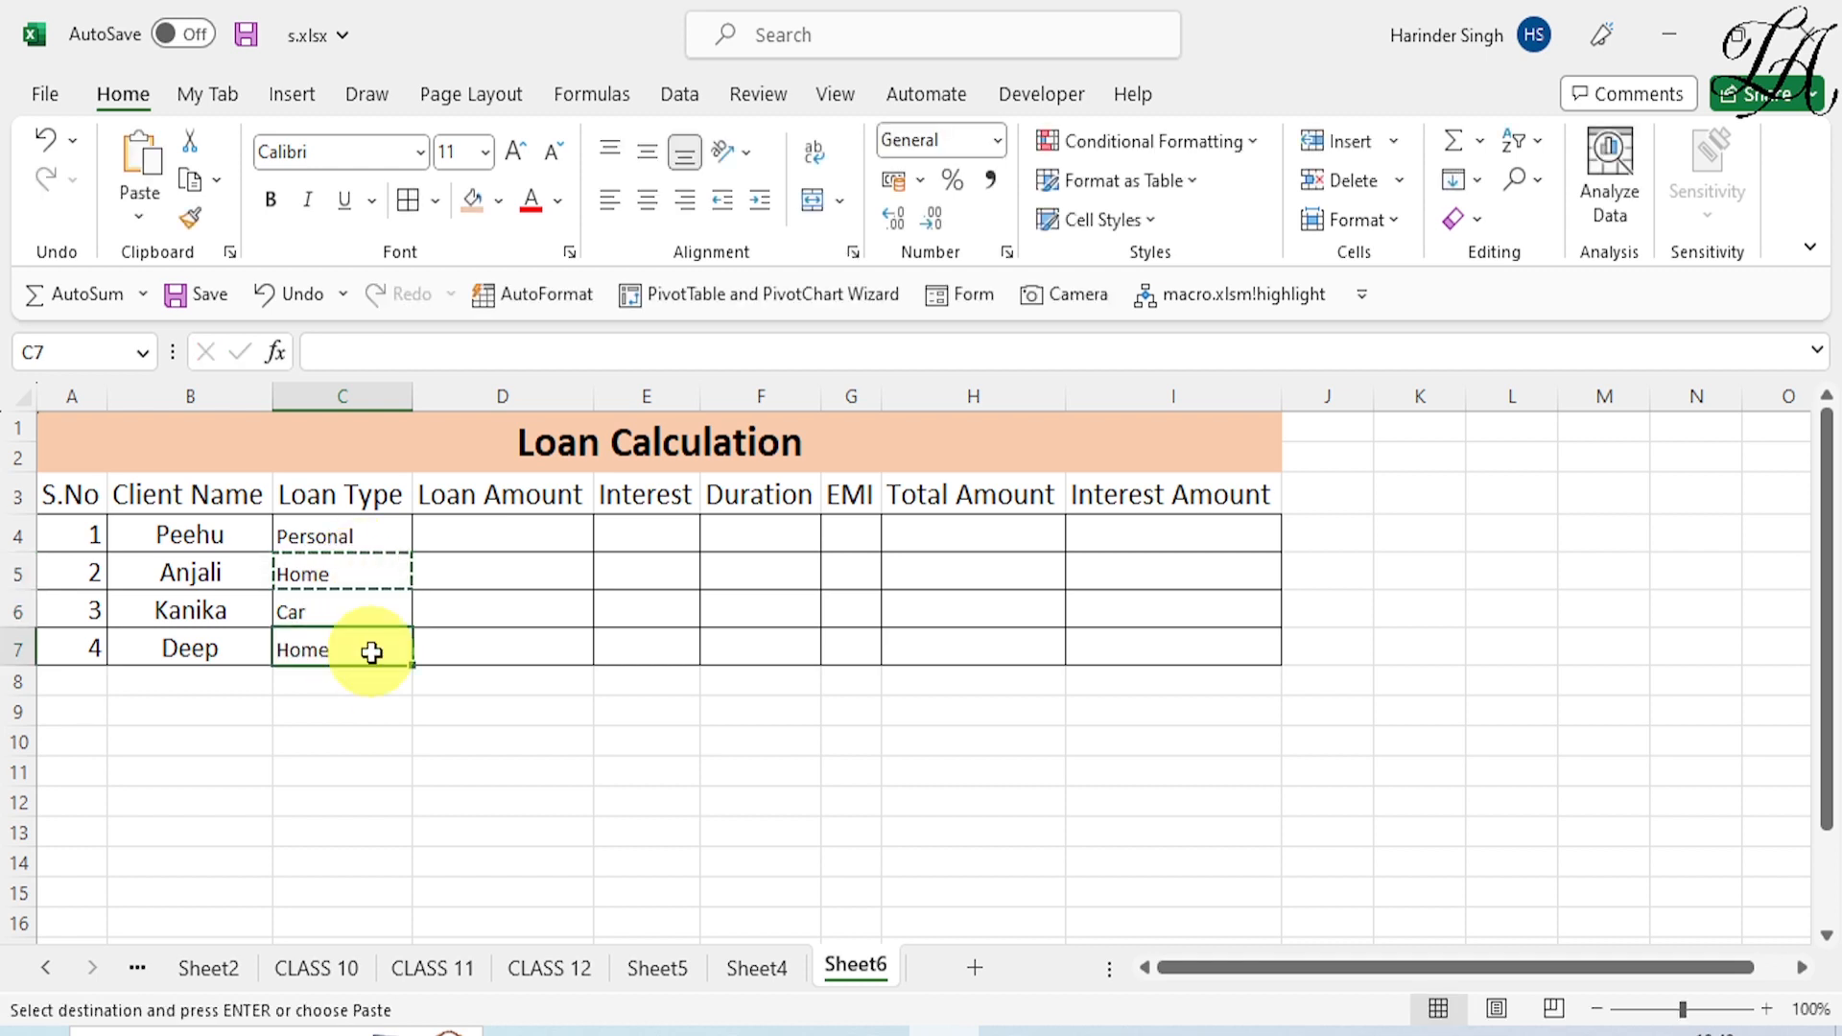
click(509, 570)
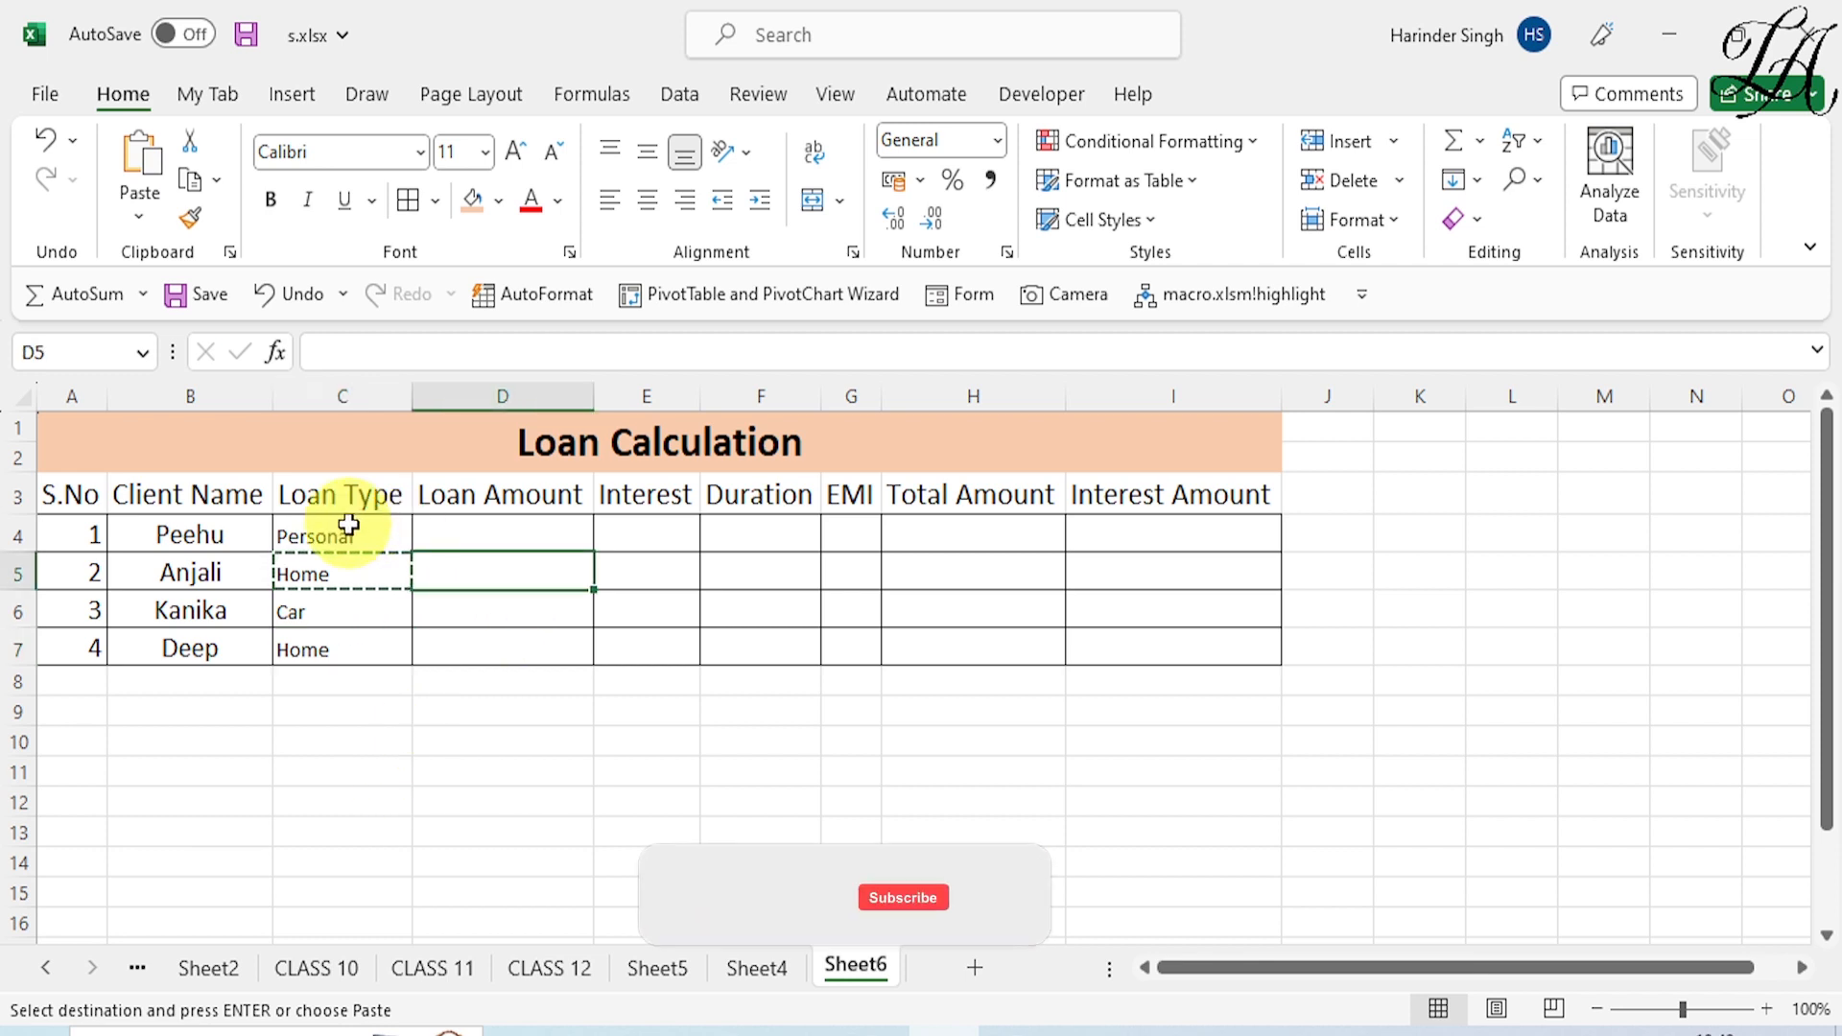
Step: Increase the font size of the table cells C4:I7 to 14
mouse_move(348, 525)
mouse_down()
mouse_move(481, 646)
mouse_move(942, 624)
mouse_move(1234, 637)
mouse_up()
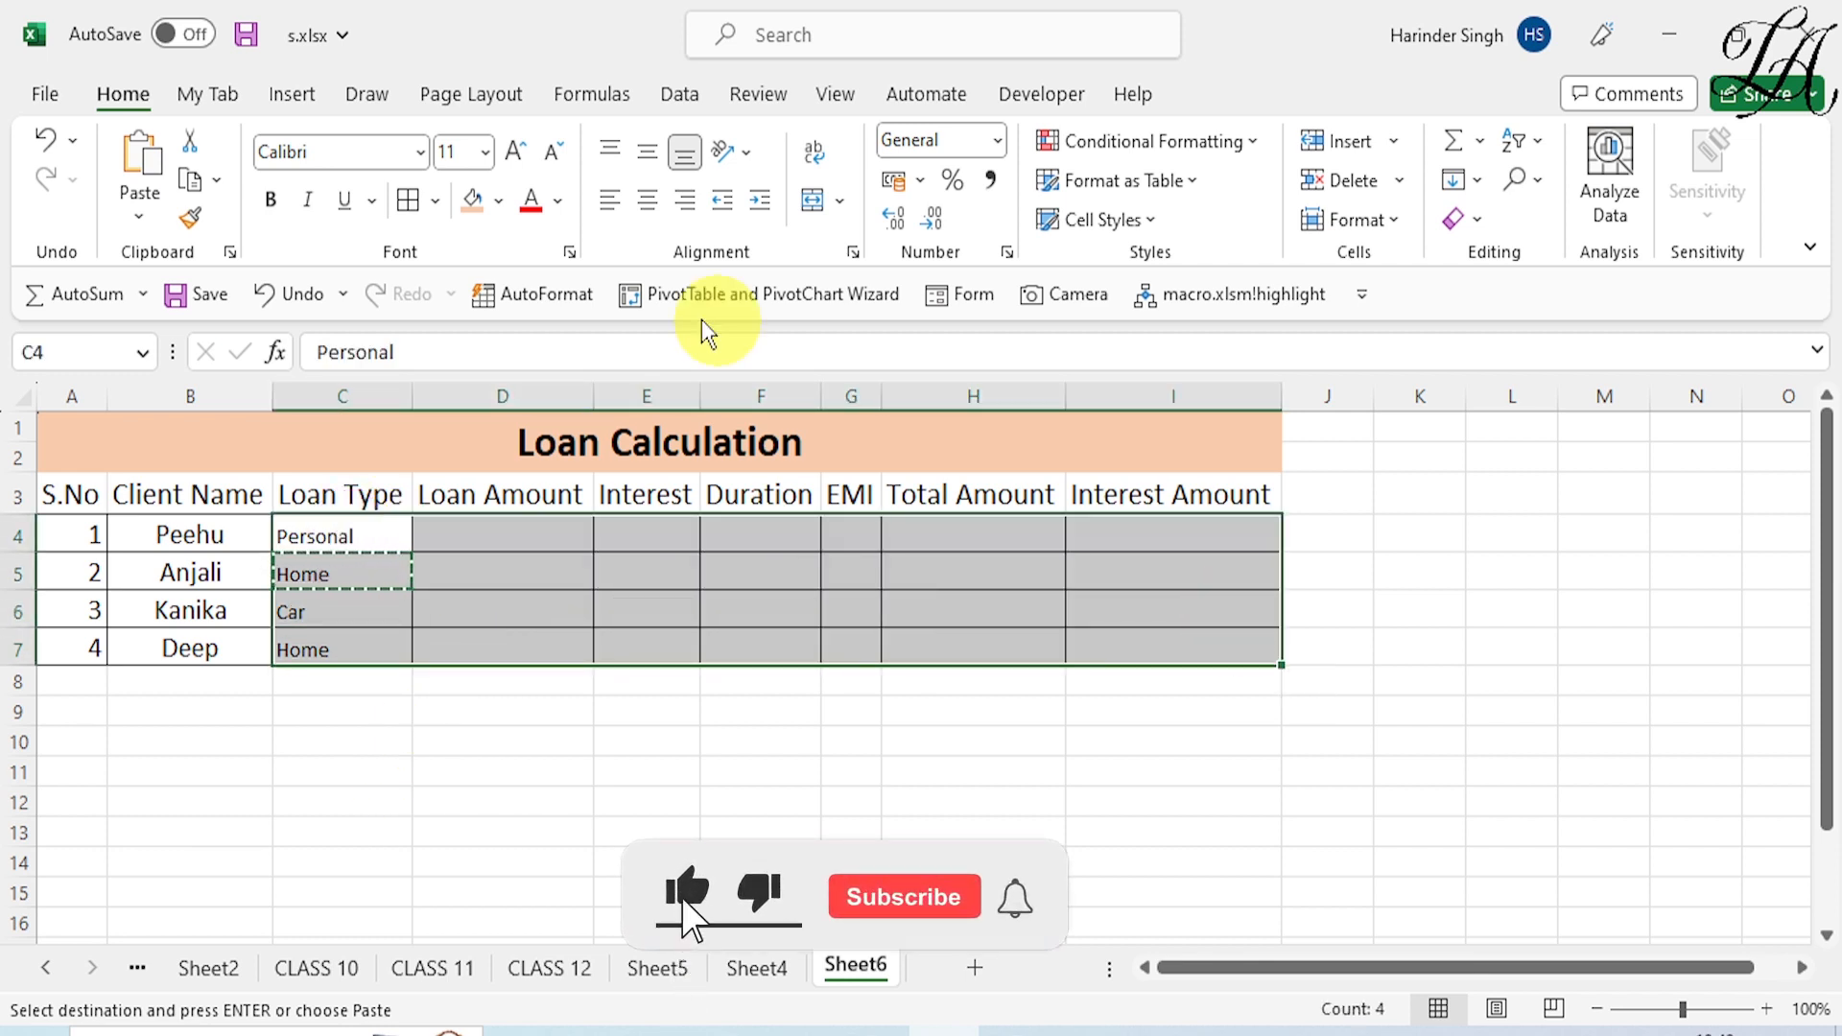
click(521, 149)
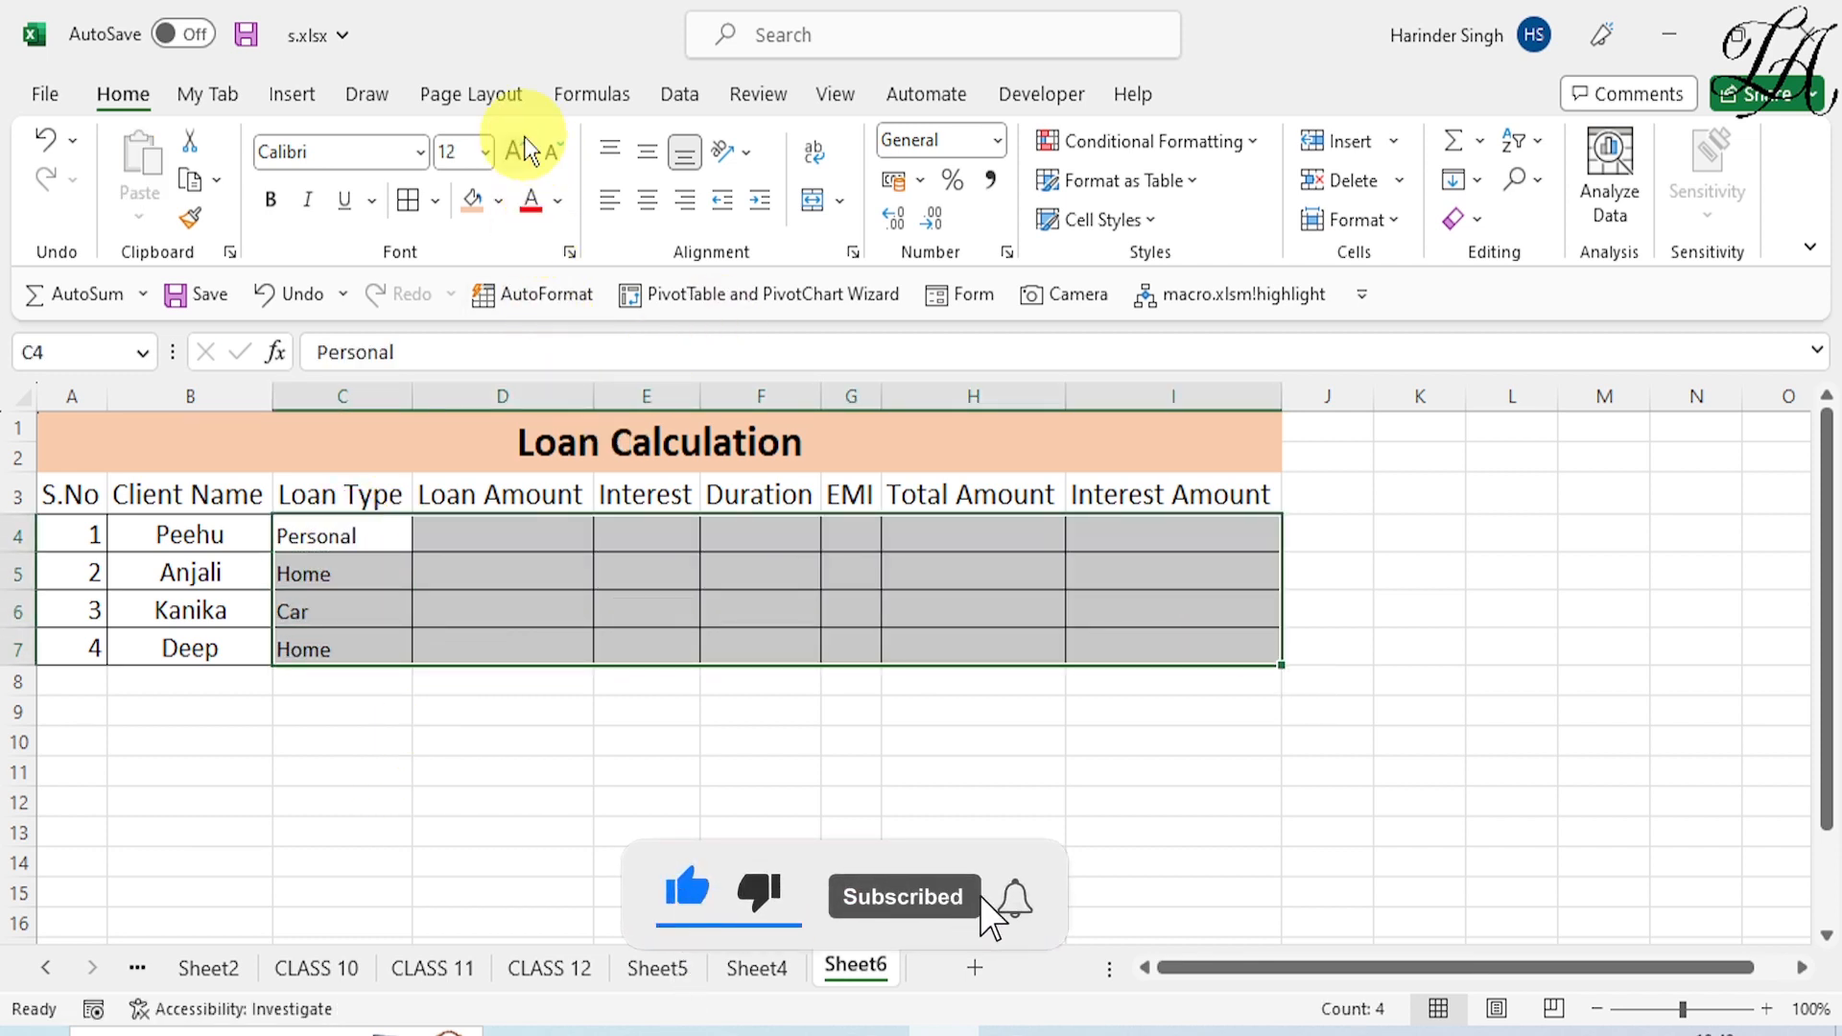
click(526, 149)
Step: Fill the Loan Amount cells D4, D5 and D6 with 300000, 900000 and 500000
click(508, 542)
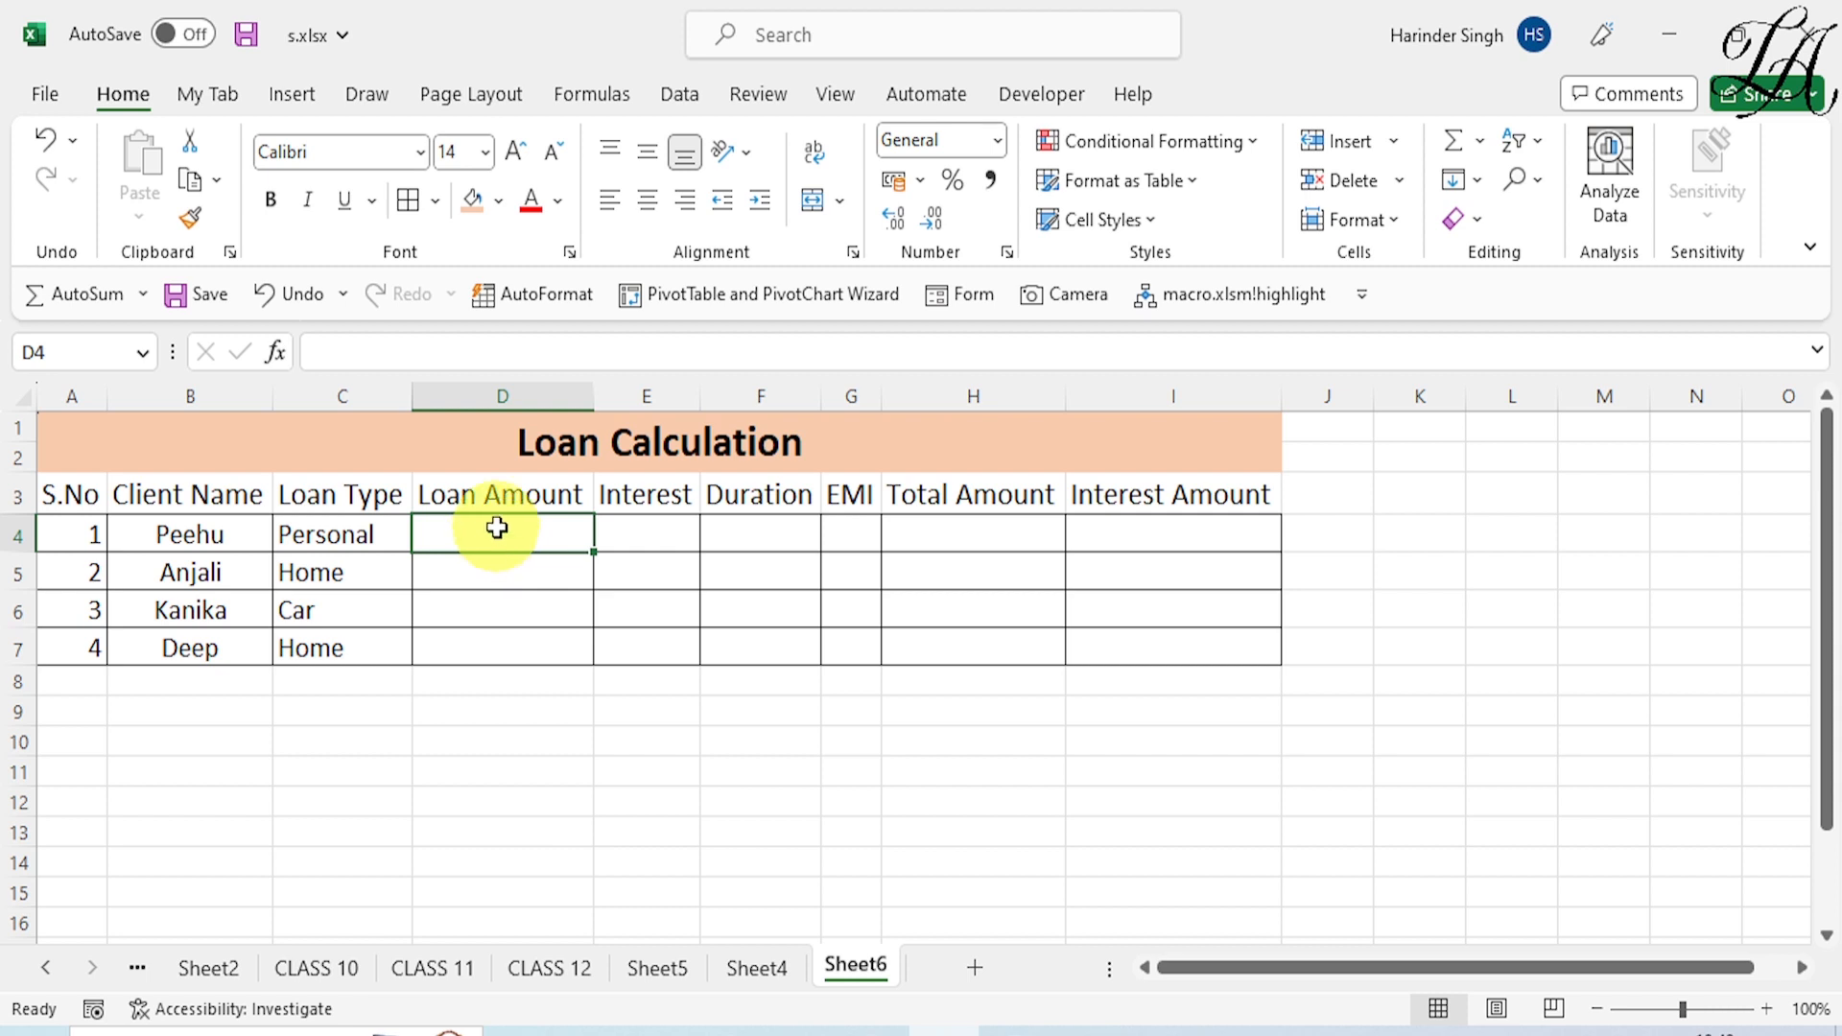
text(3)
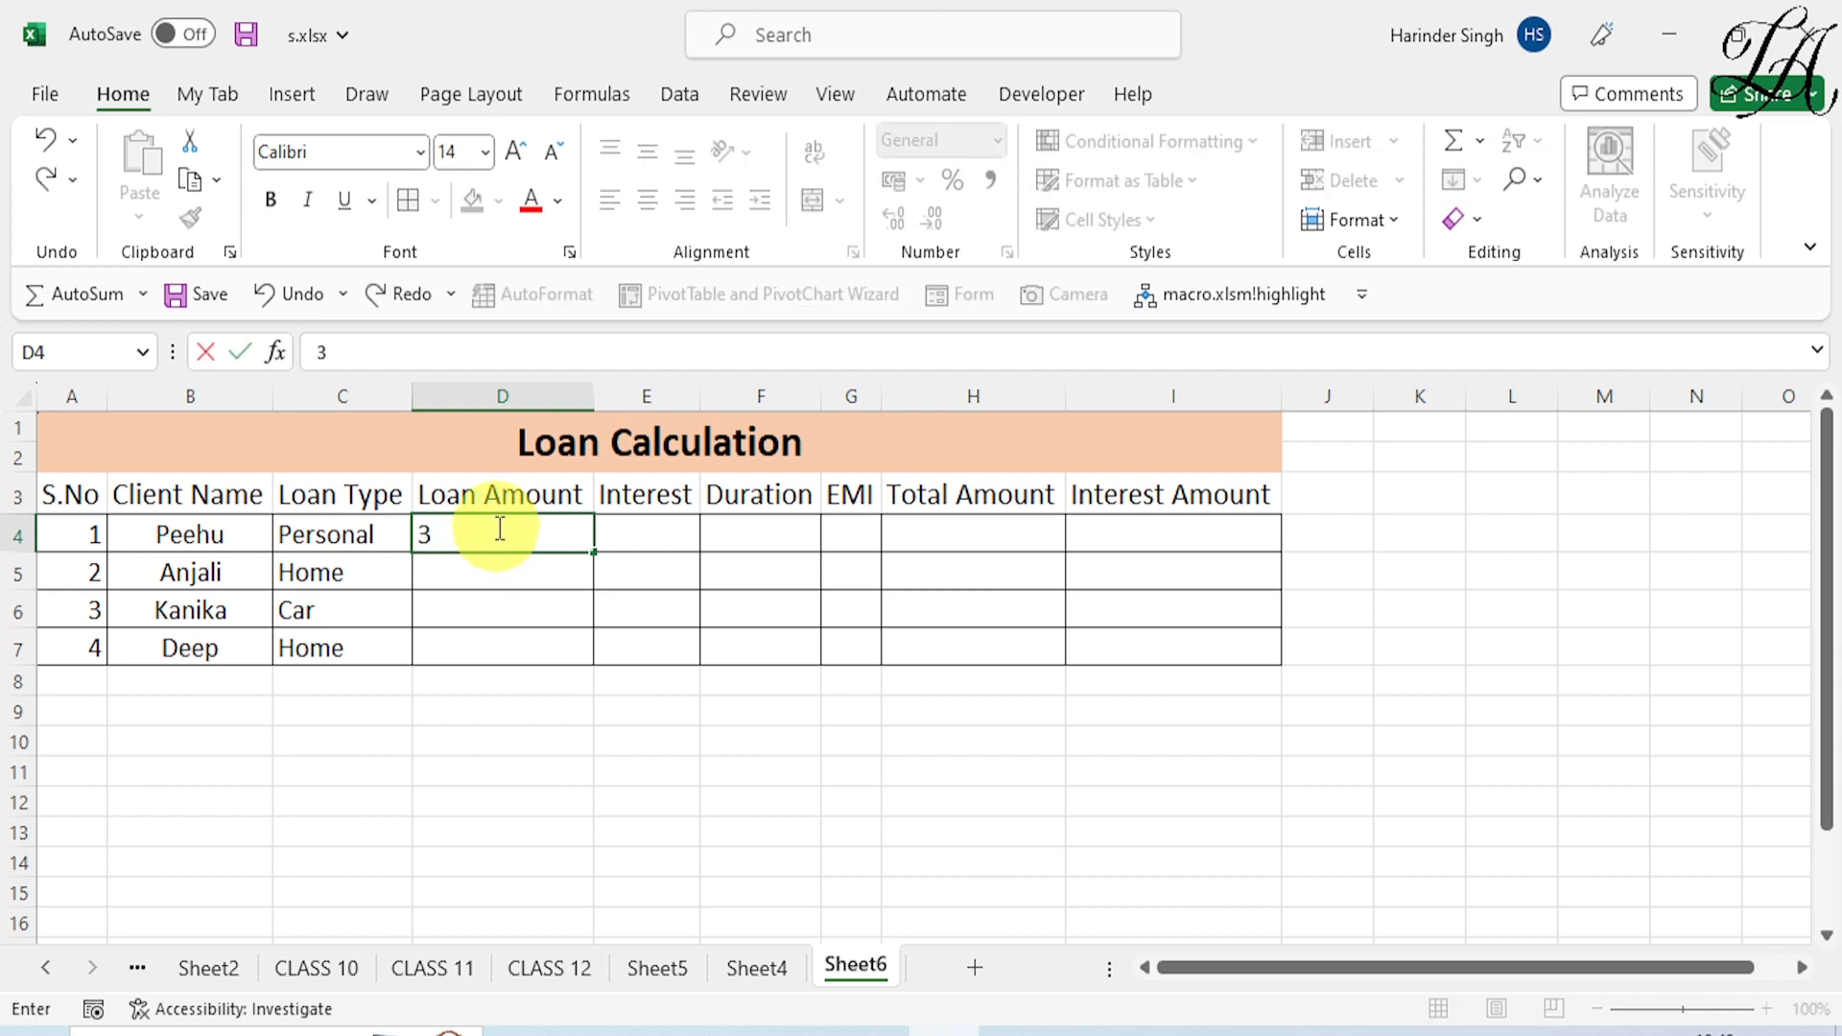
text(00000)
click(436, 570)
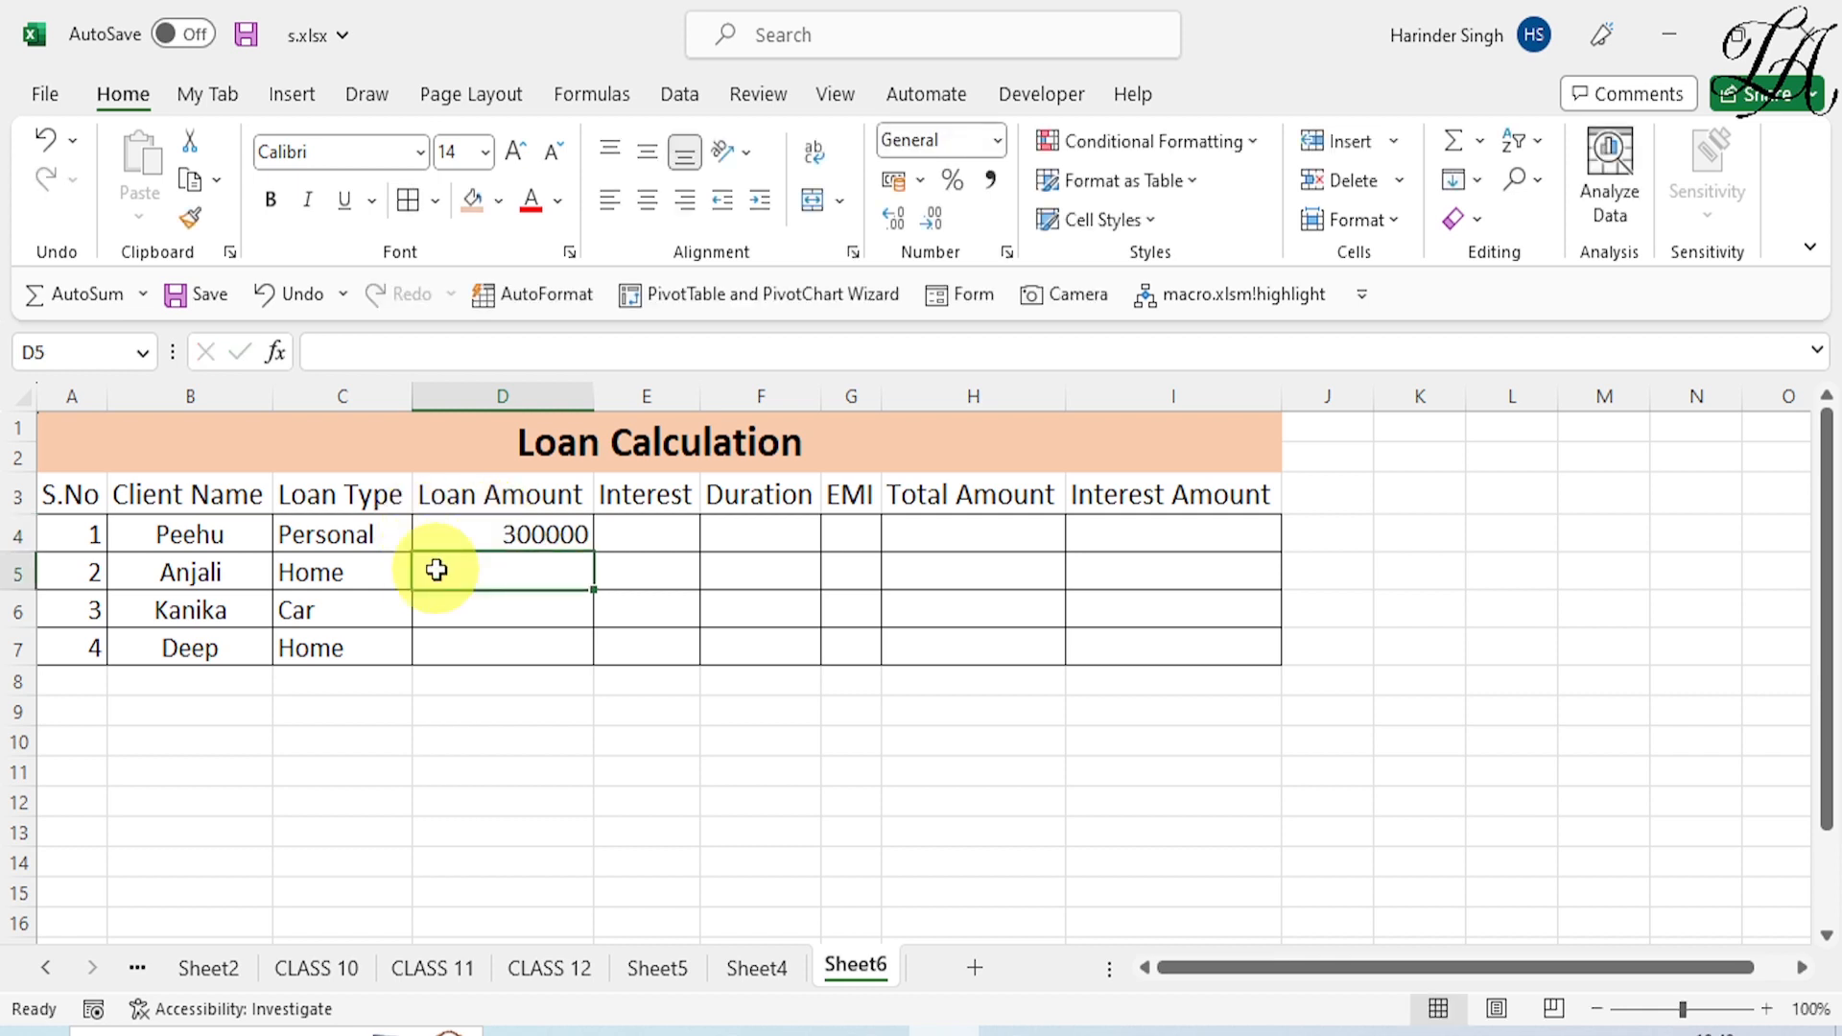
text(900)
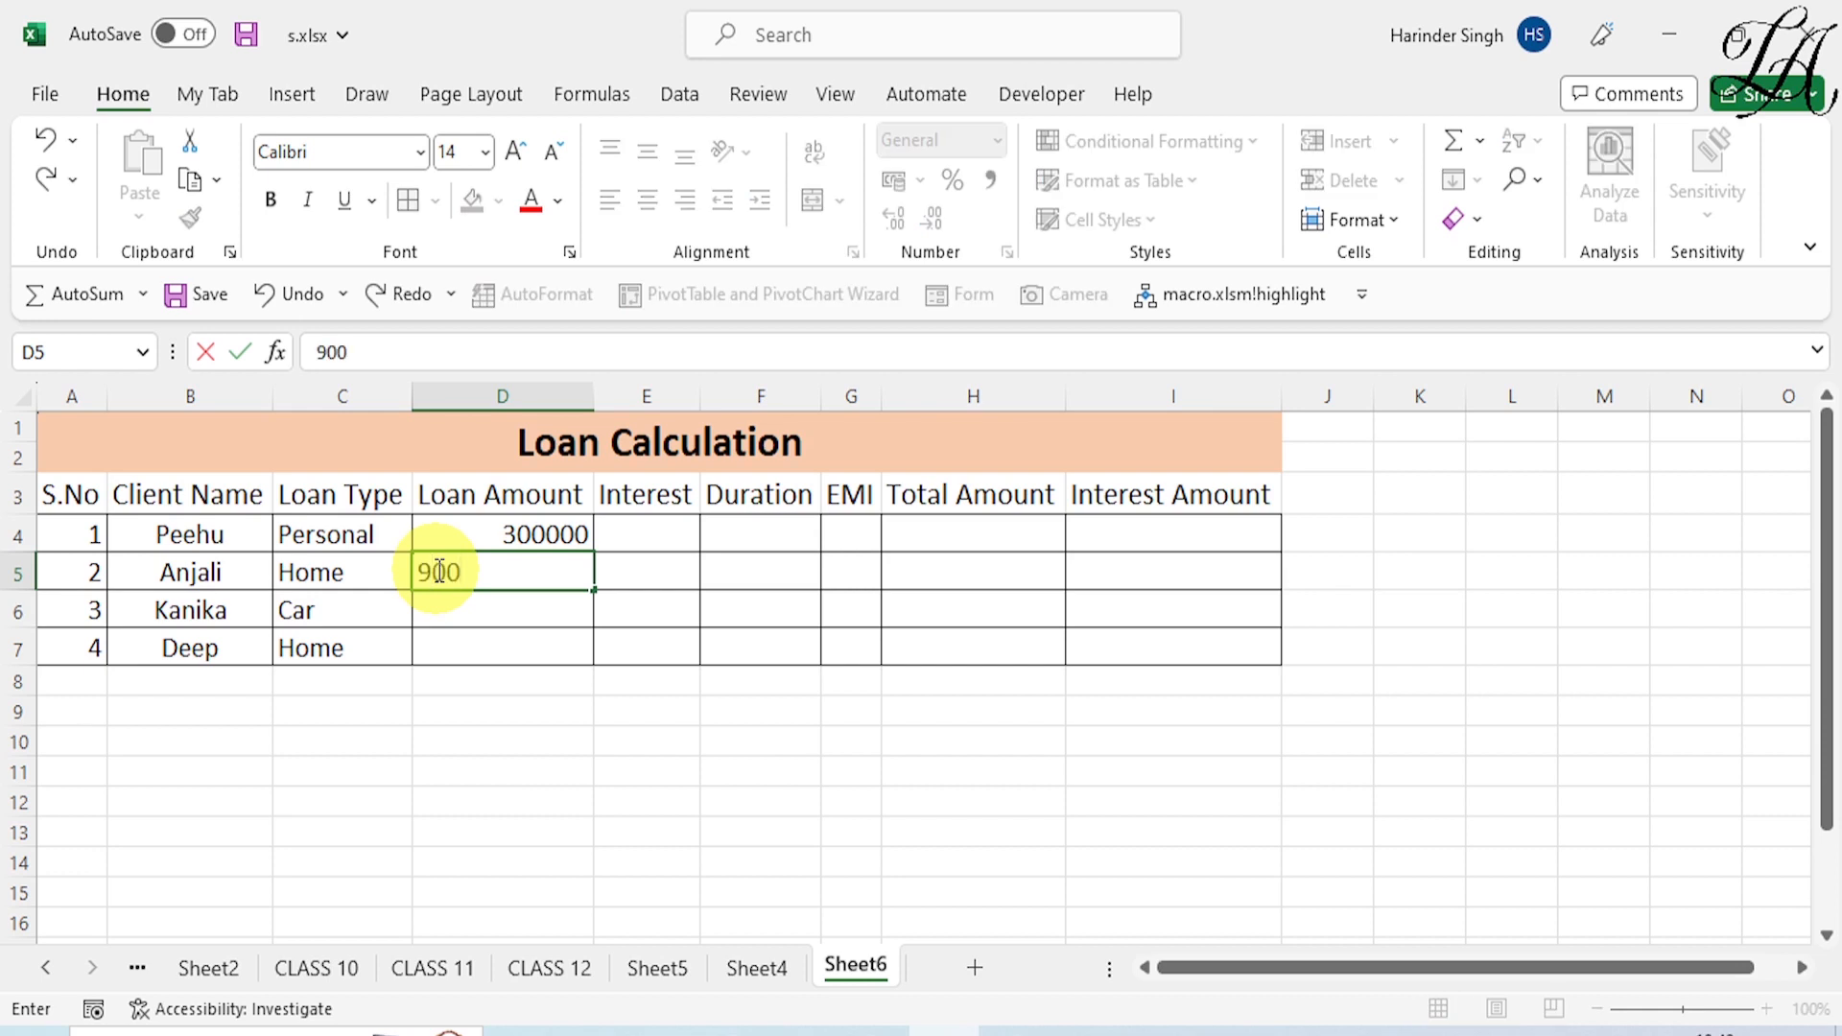
text(000)
click(450, 602)
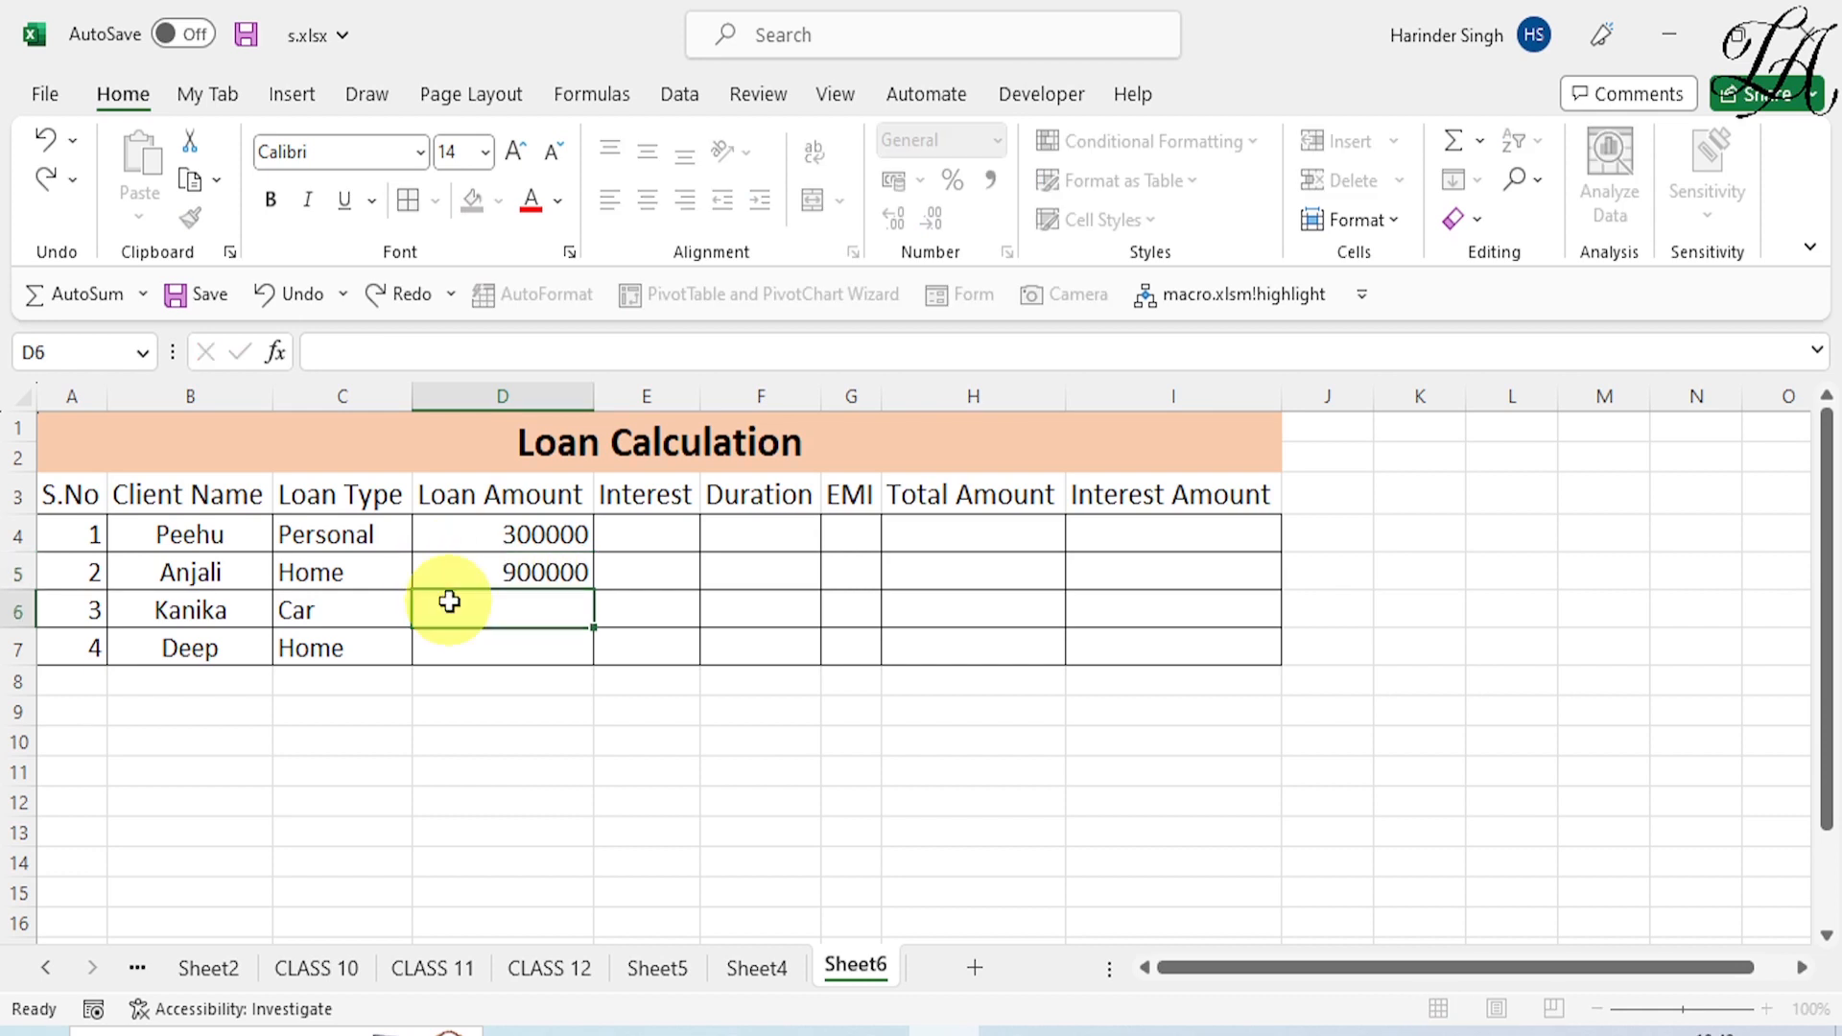
text(500000)
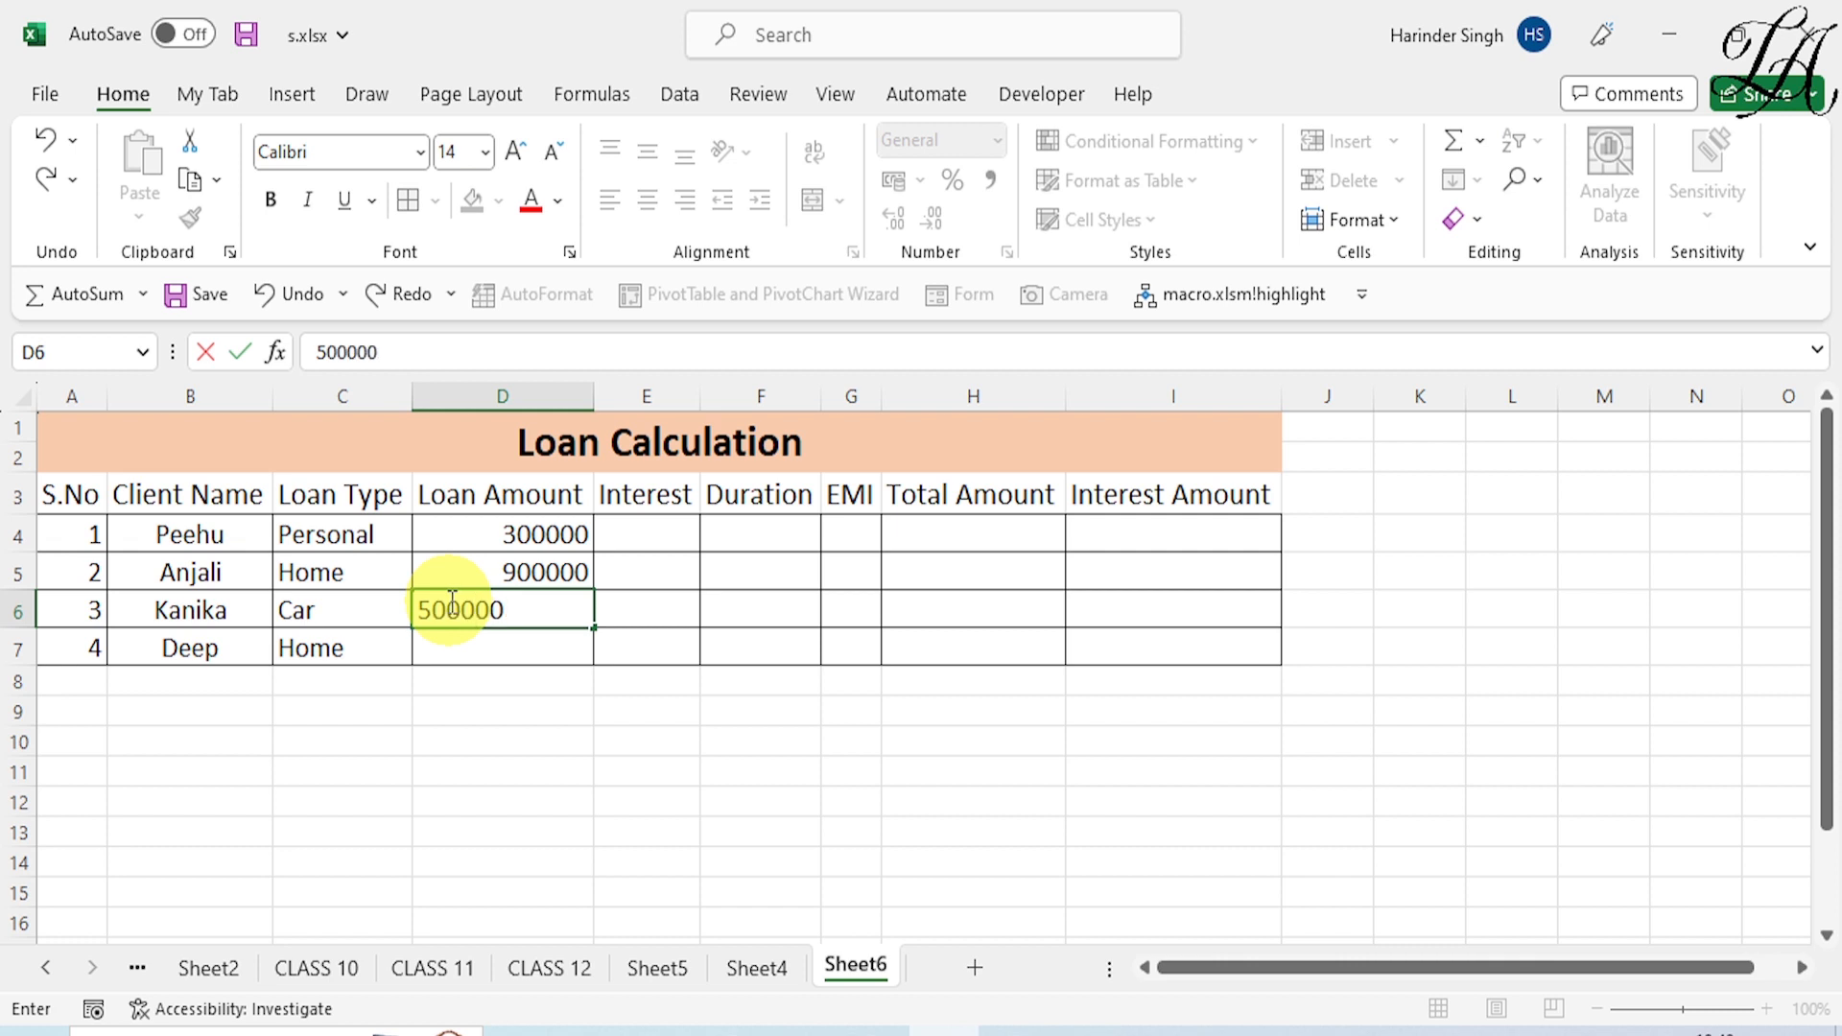
click(491, 636)
Step: Copy the Home loan amount from D5 into D7 for the fourth client
click(514, 573)
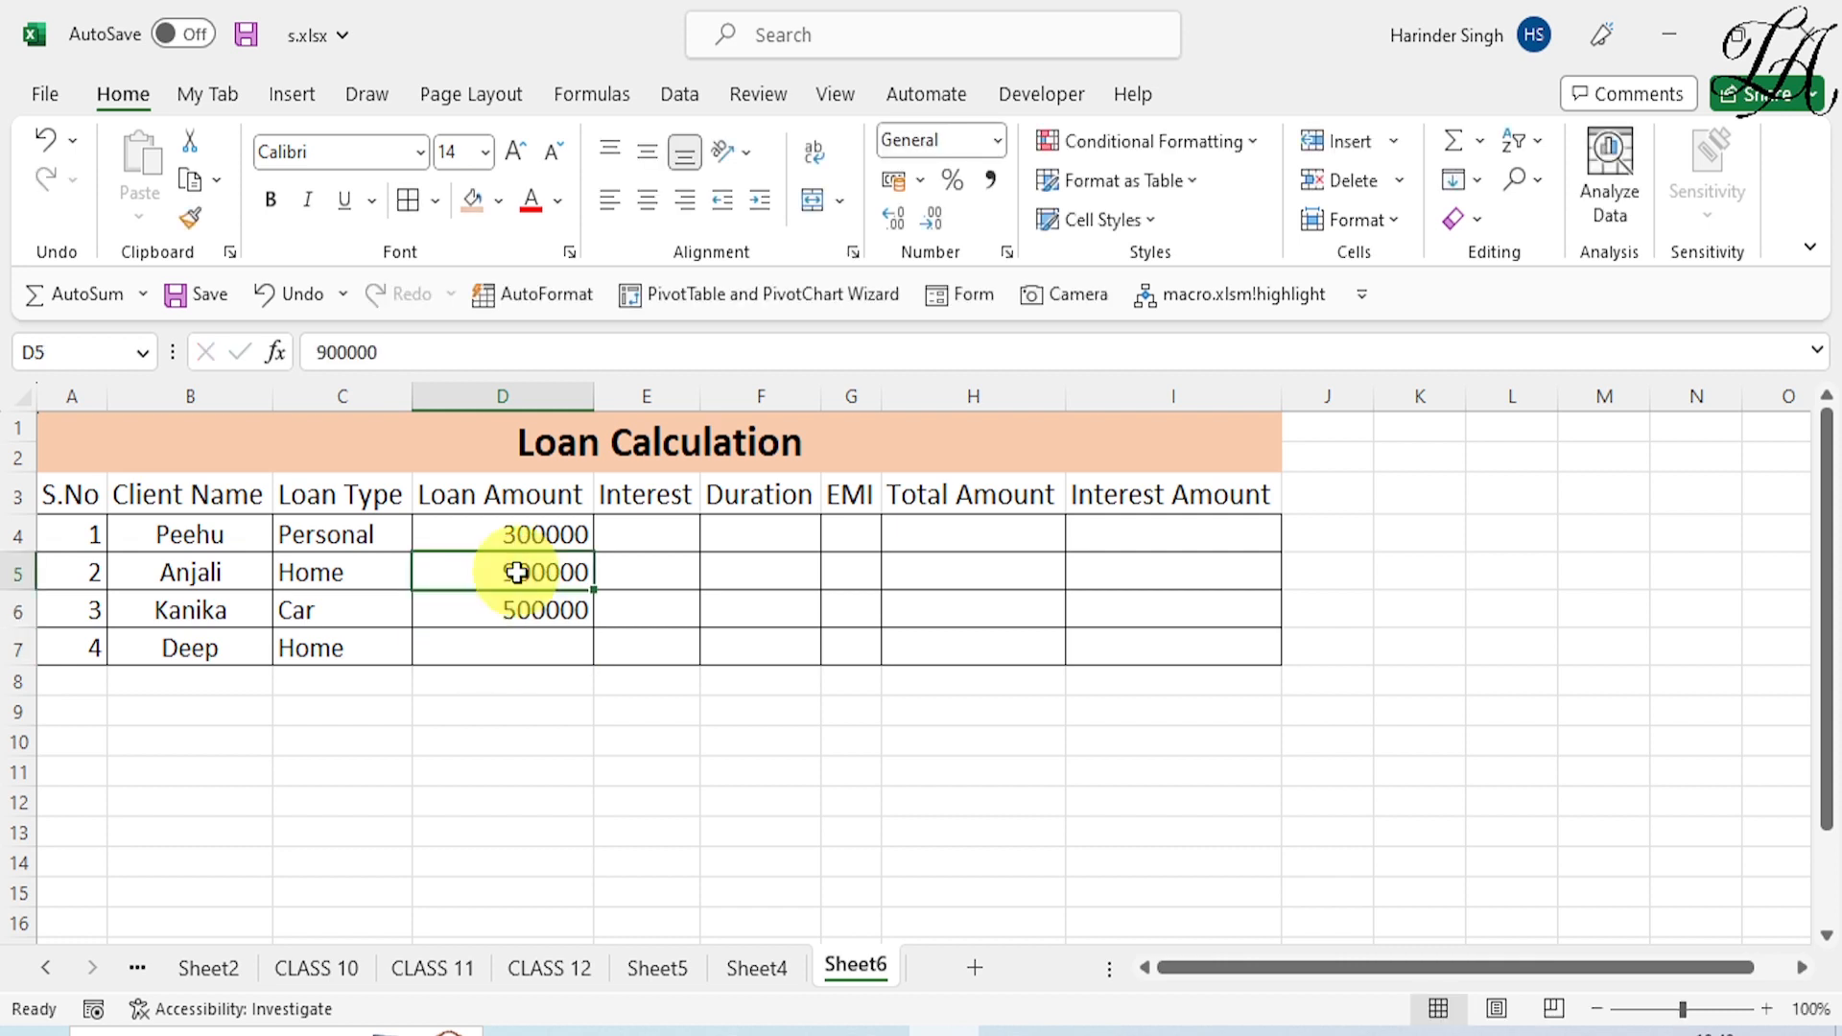
key(ctrl+c)
click(533, 641)
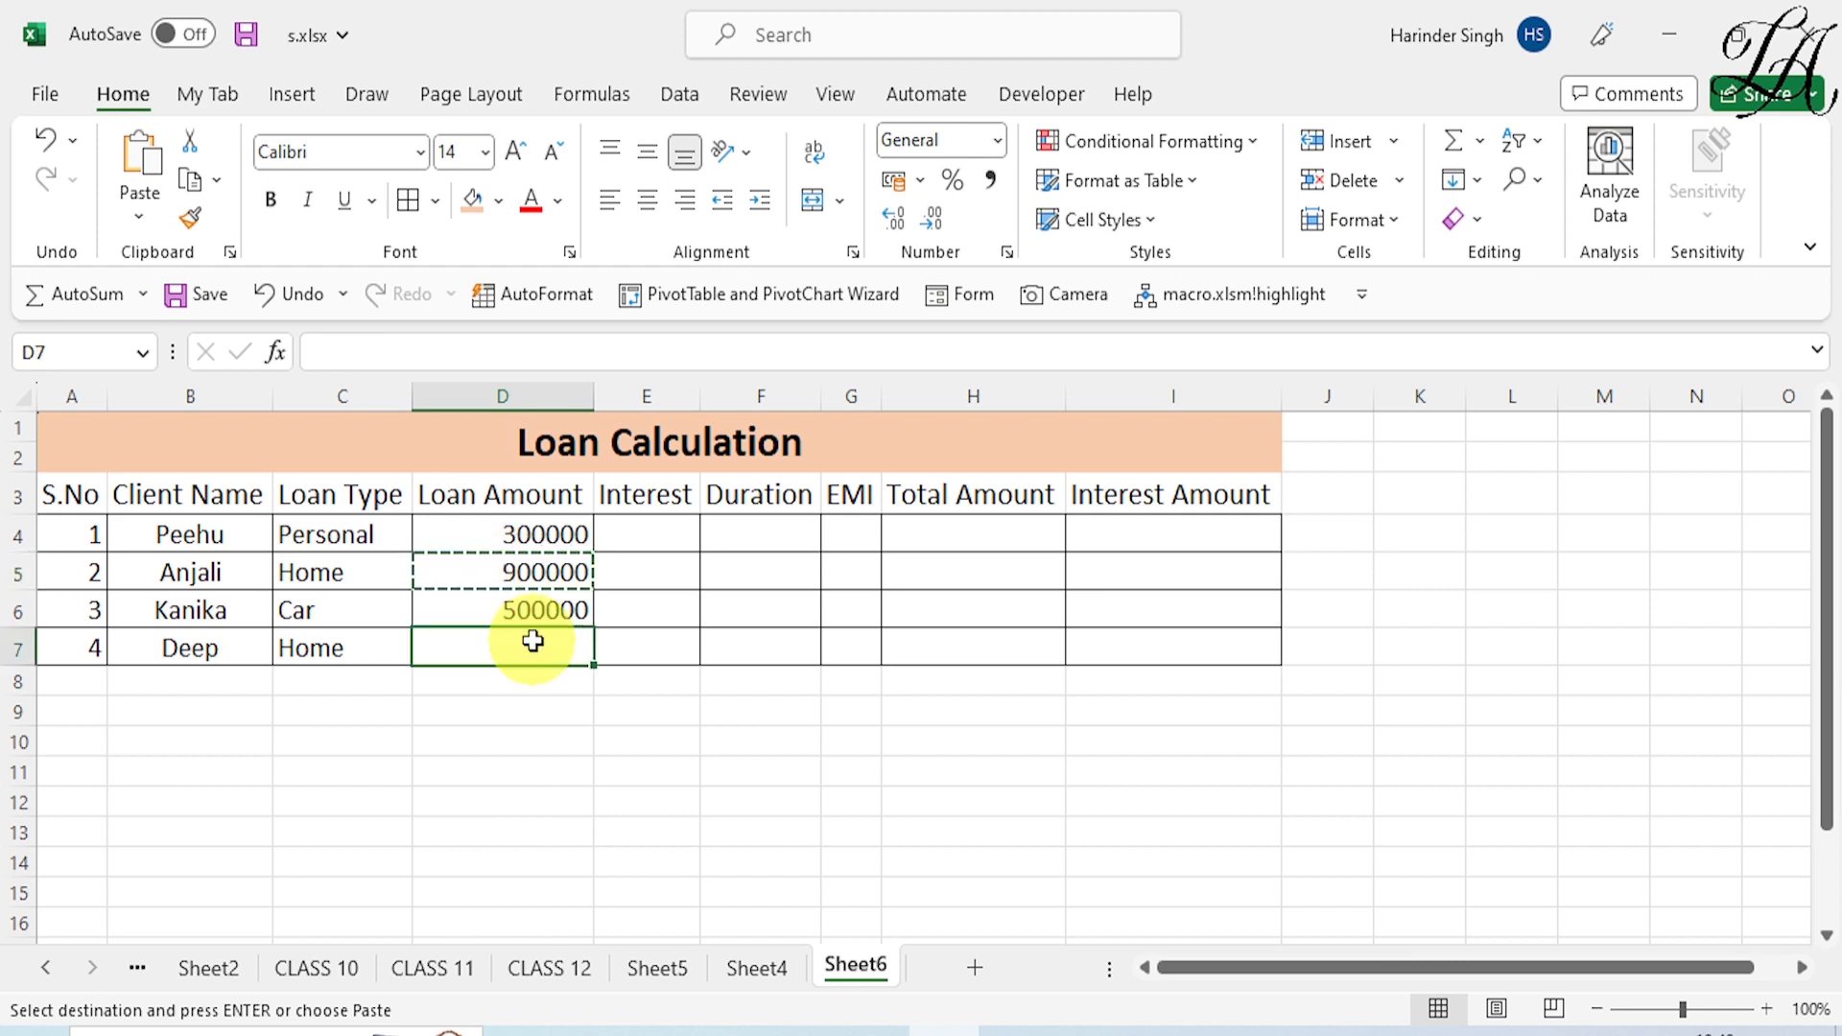
key(ctrl+v)
Step: Save the workbook and make row 7 slightly taller
click(625, 526)
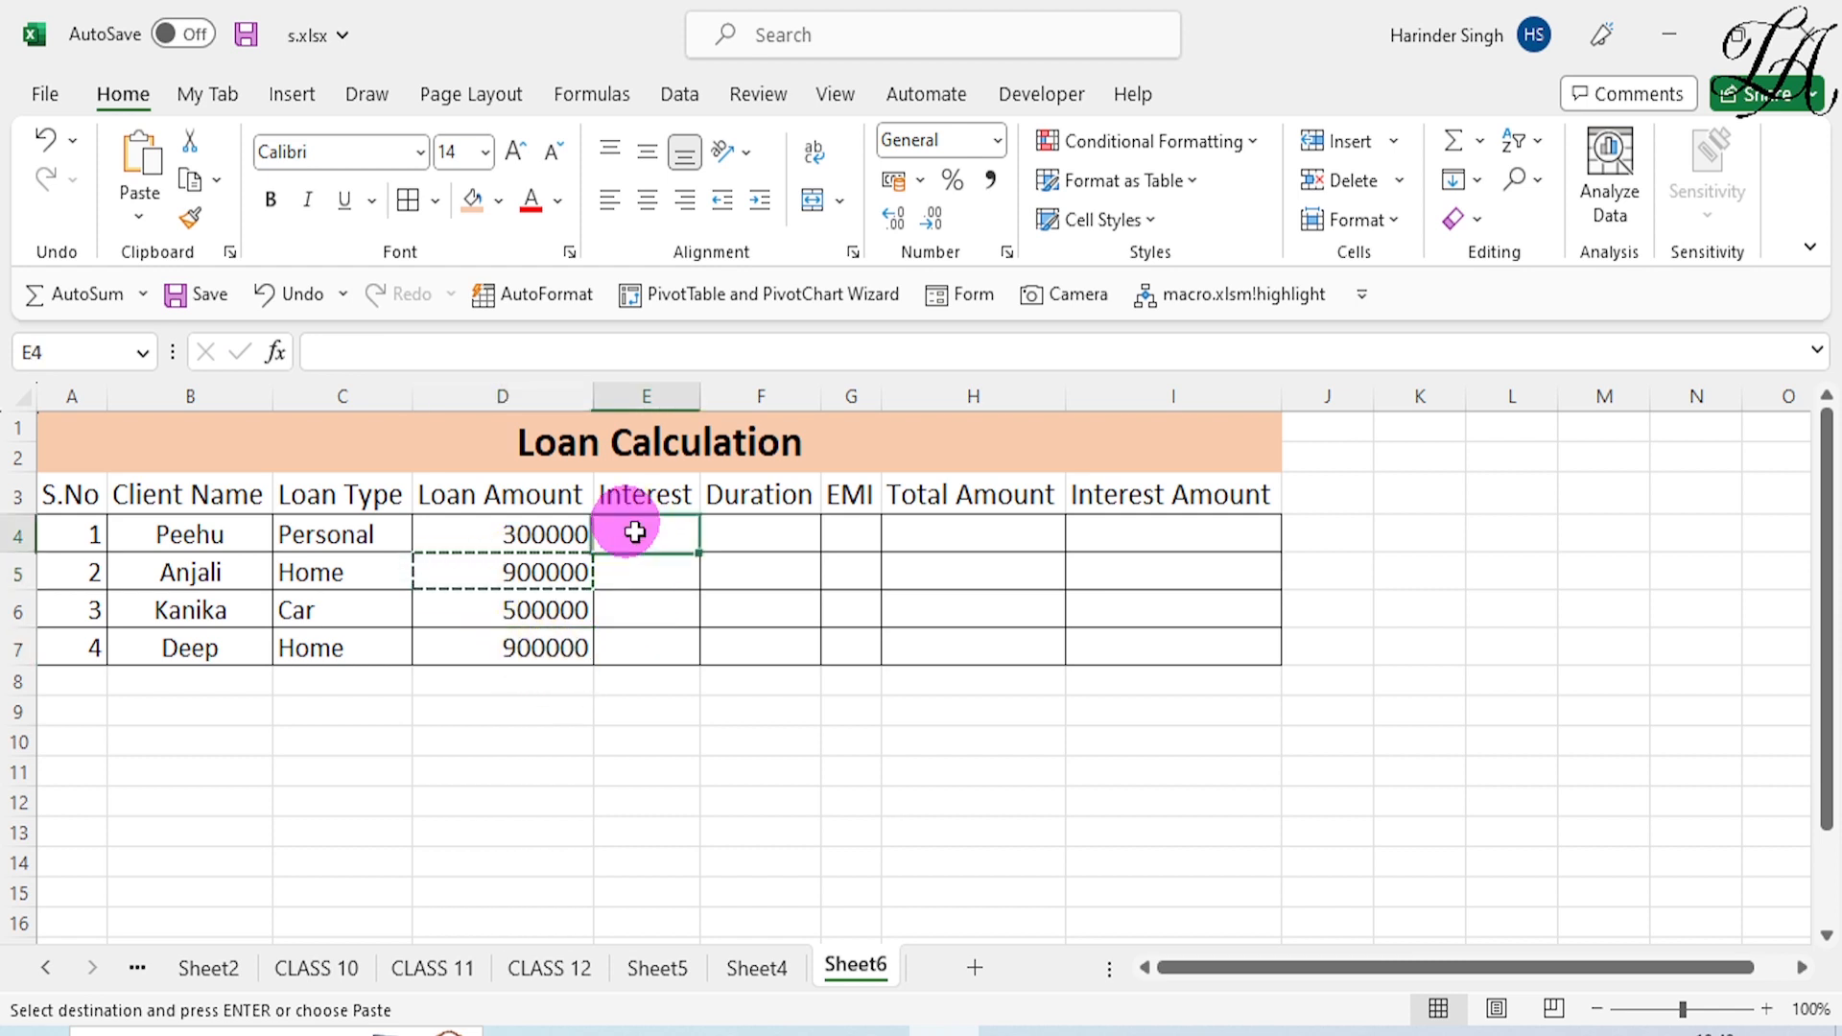
click(769, 649)
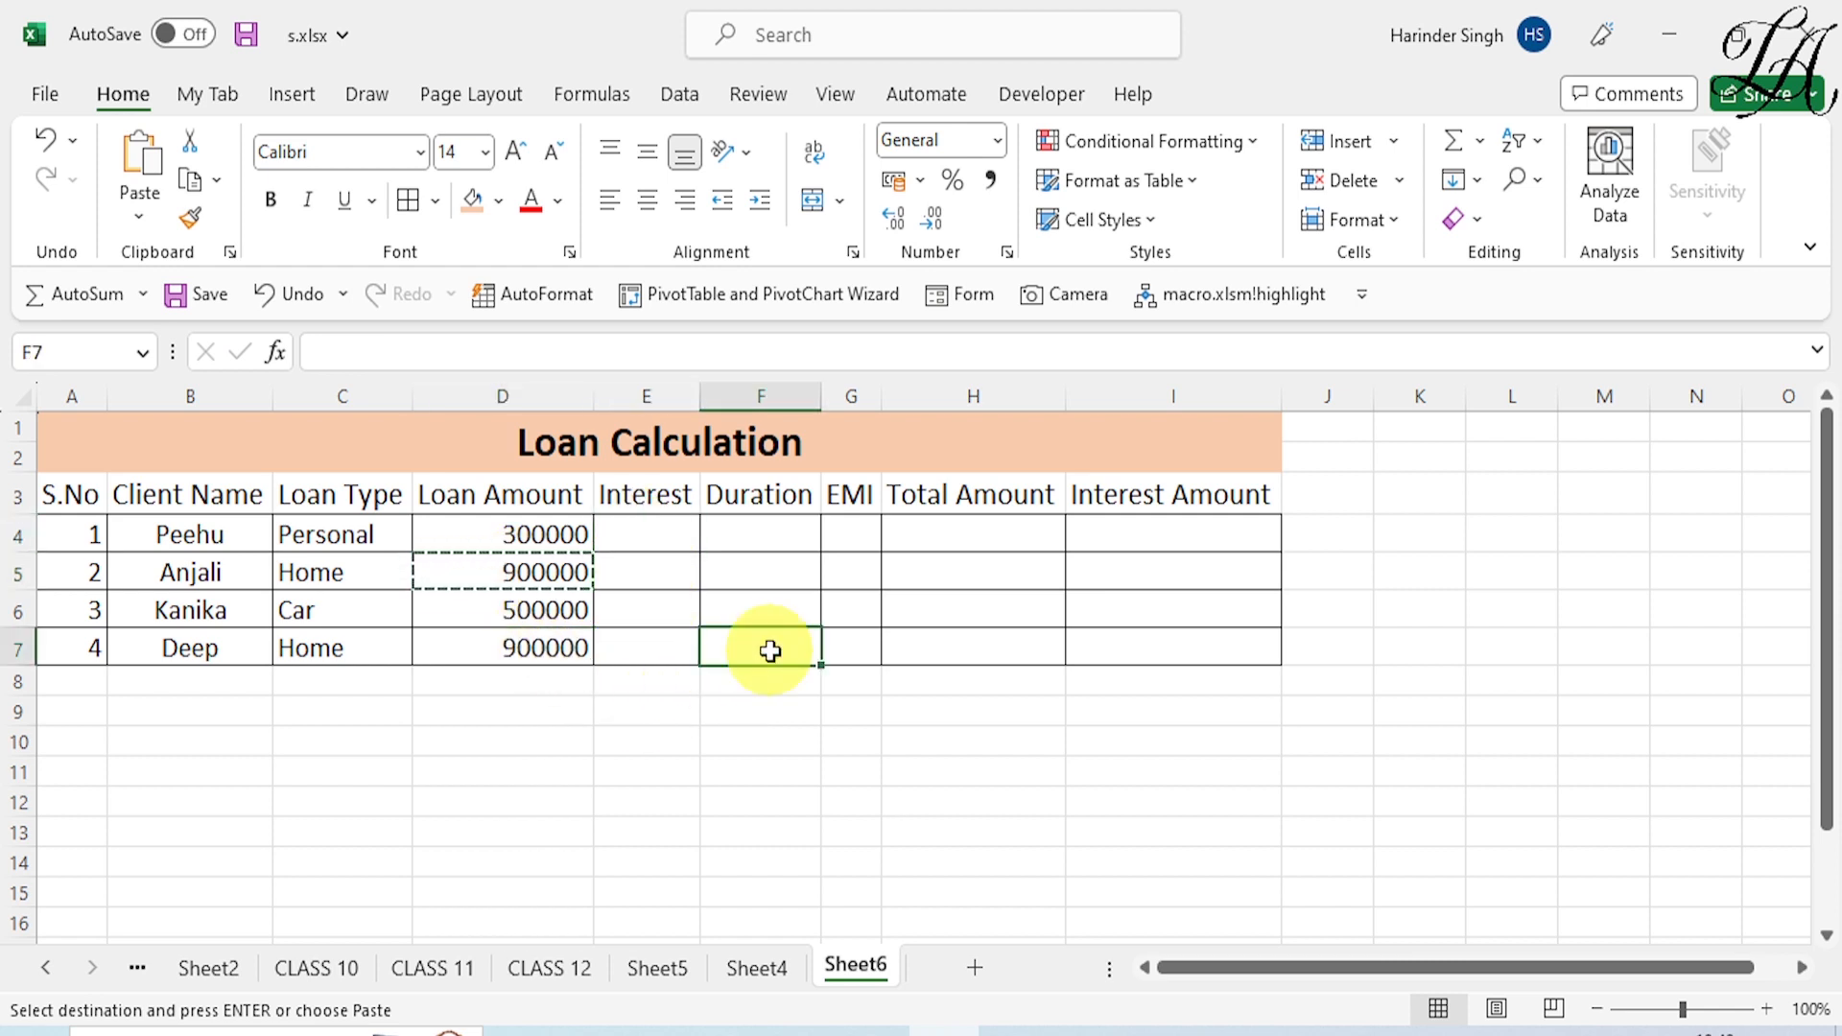
key(ctrl+s)
click(646, 536)
click(659, 708)
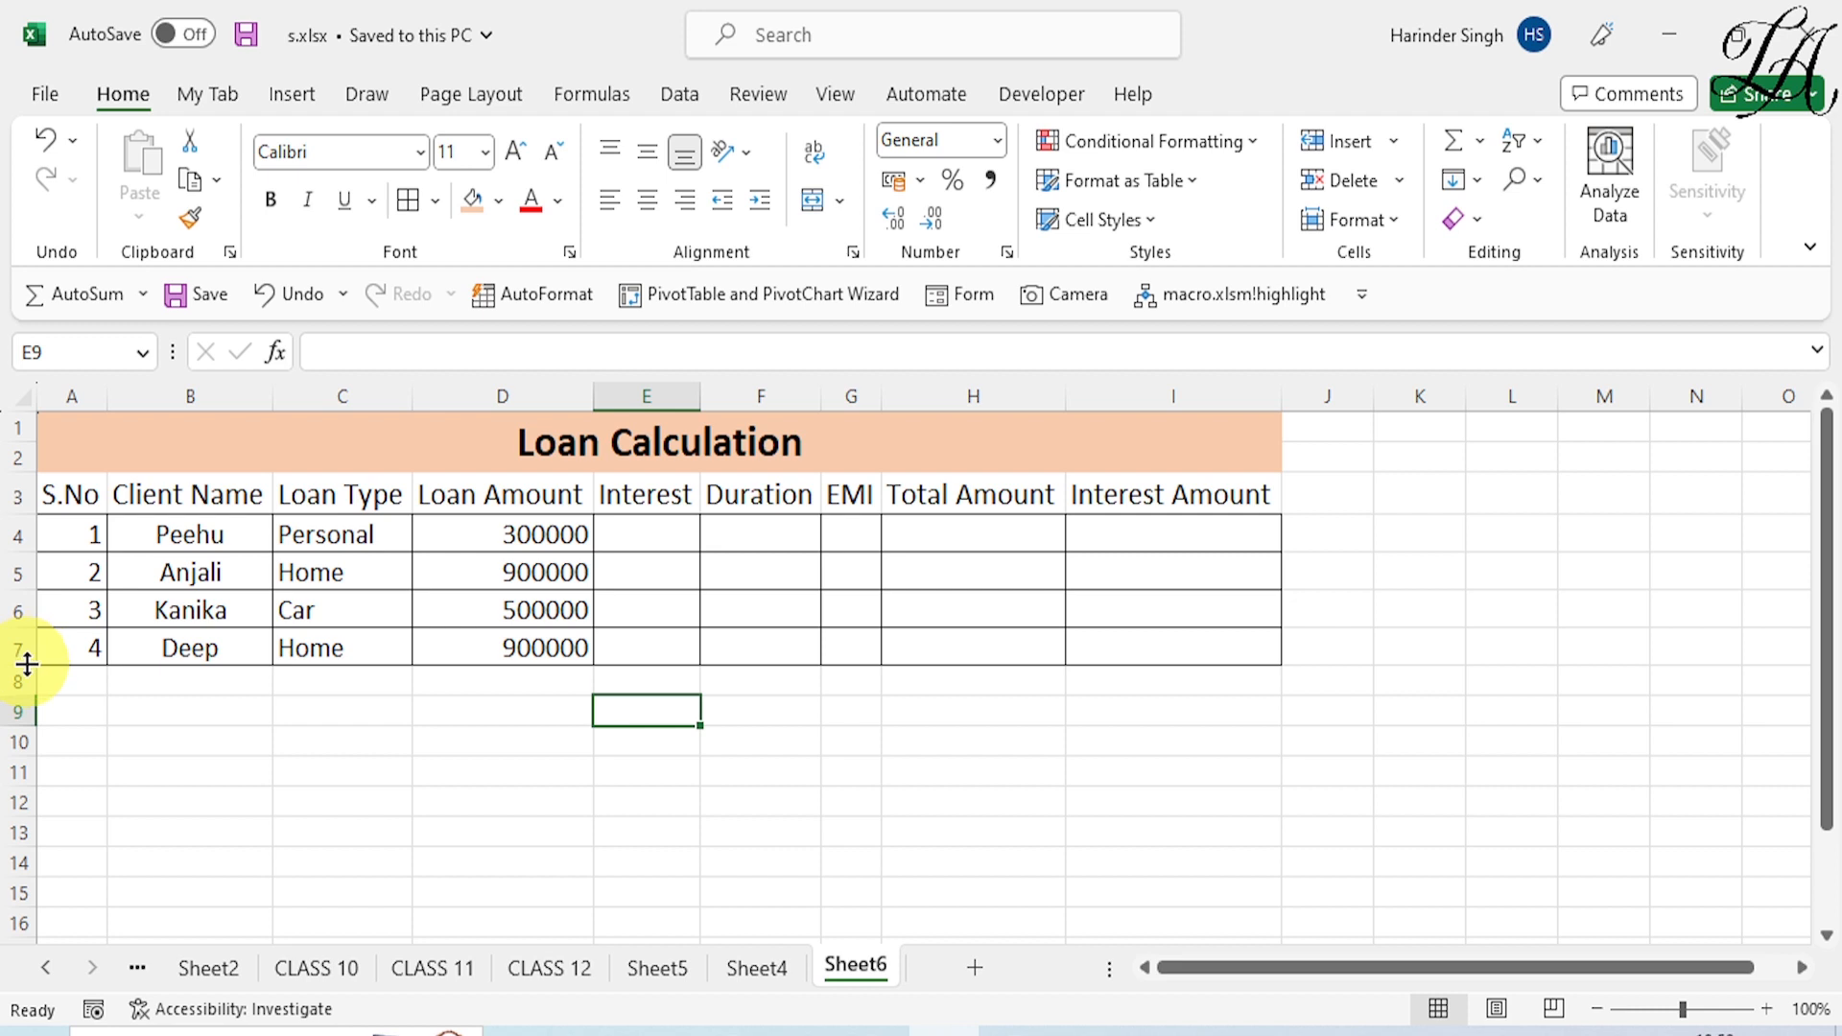
drag(27, 664, 29, 675)
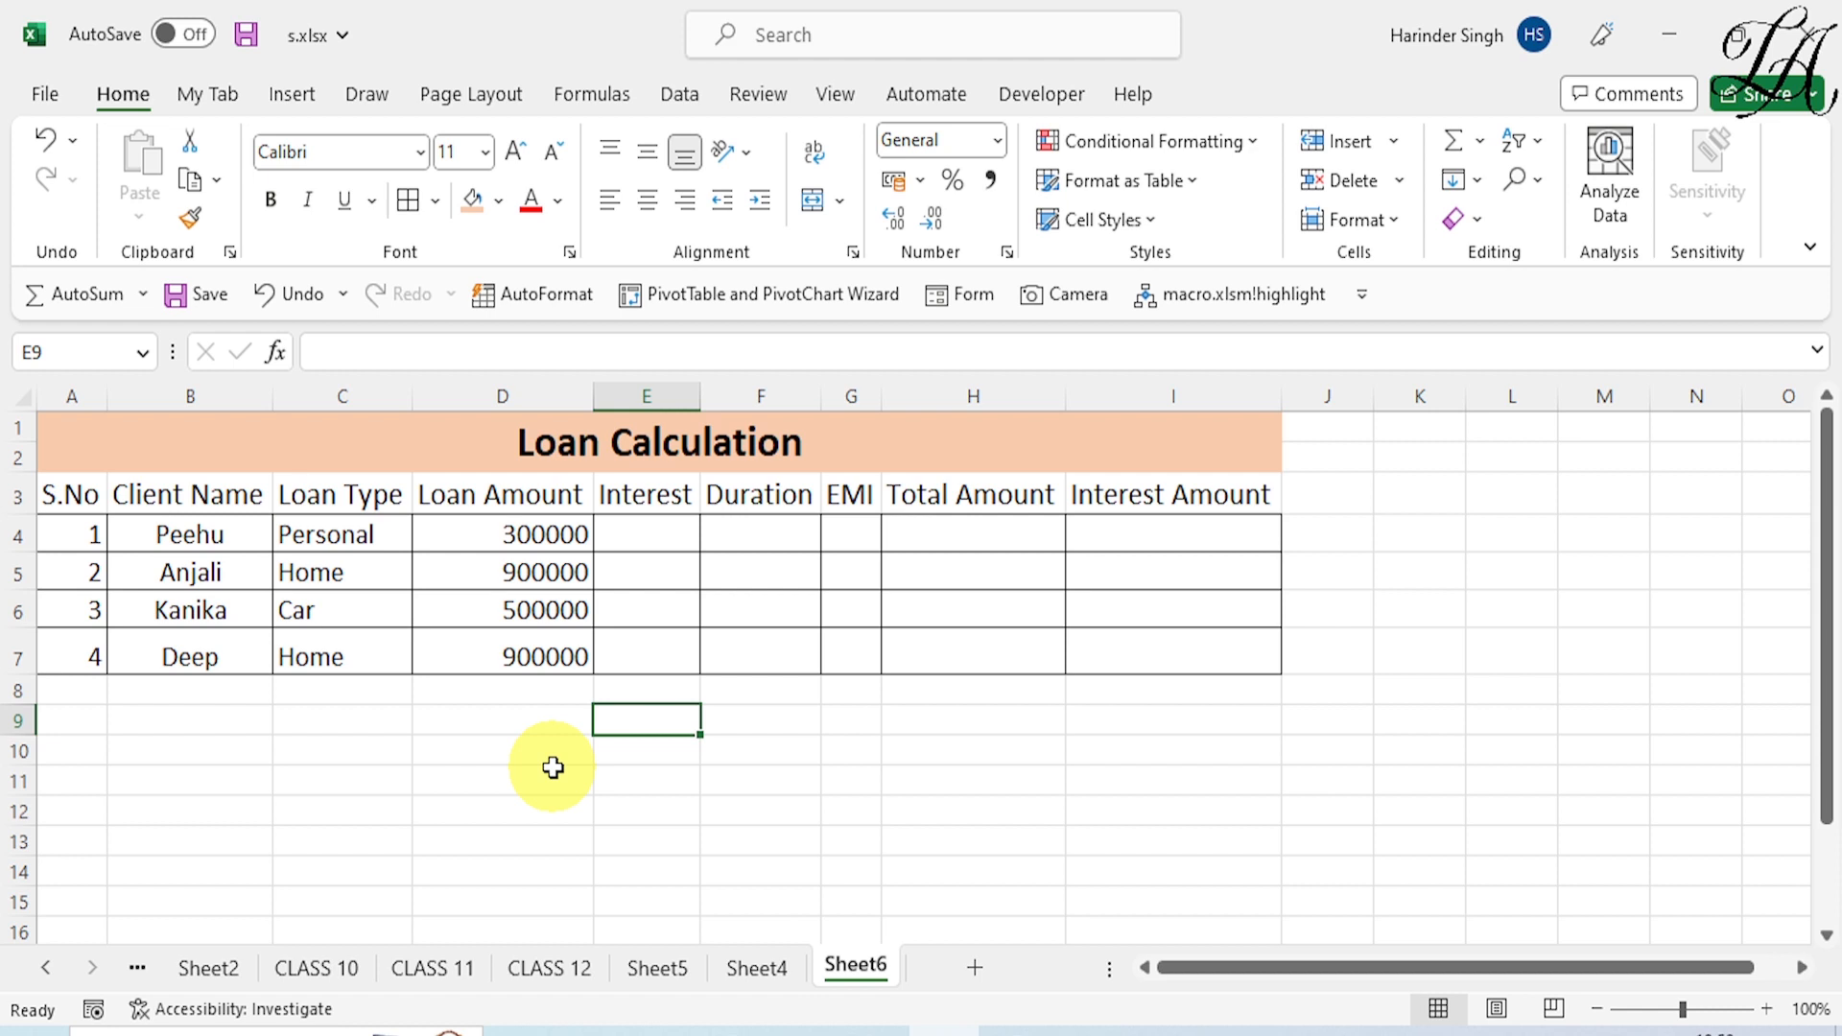
Step: Fill the Interest cells E4:E7 with 9%, 8%, 5% and 8%
click(642, 542)
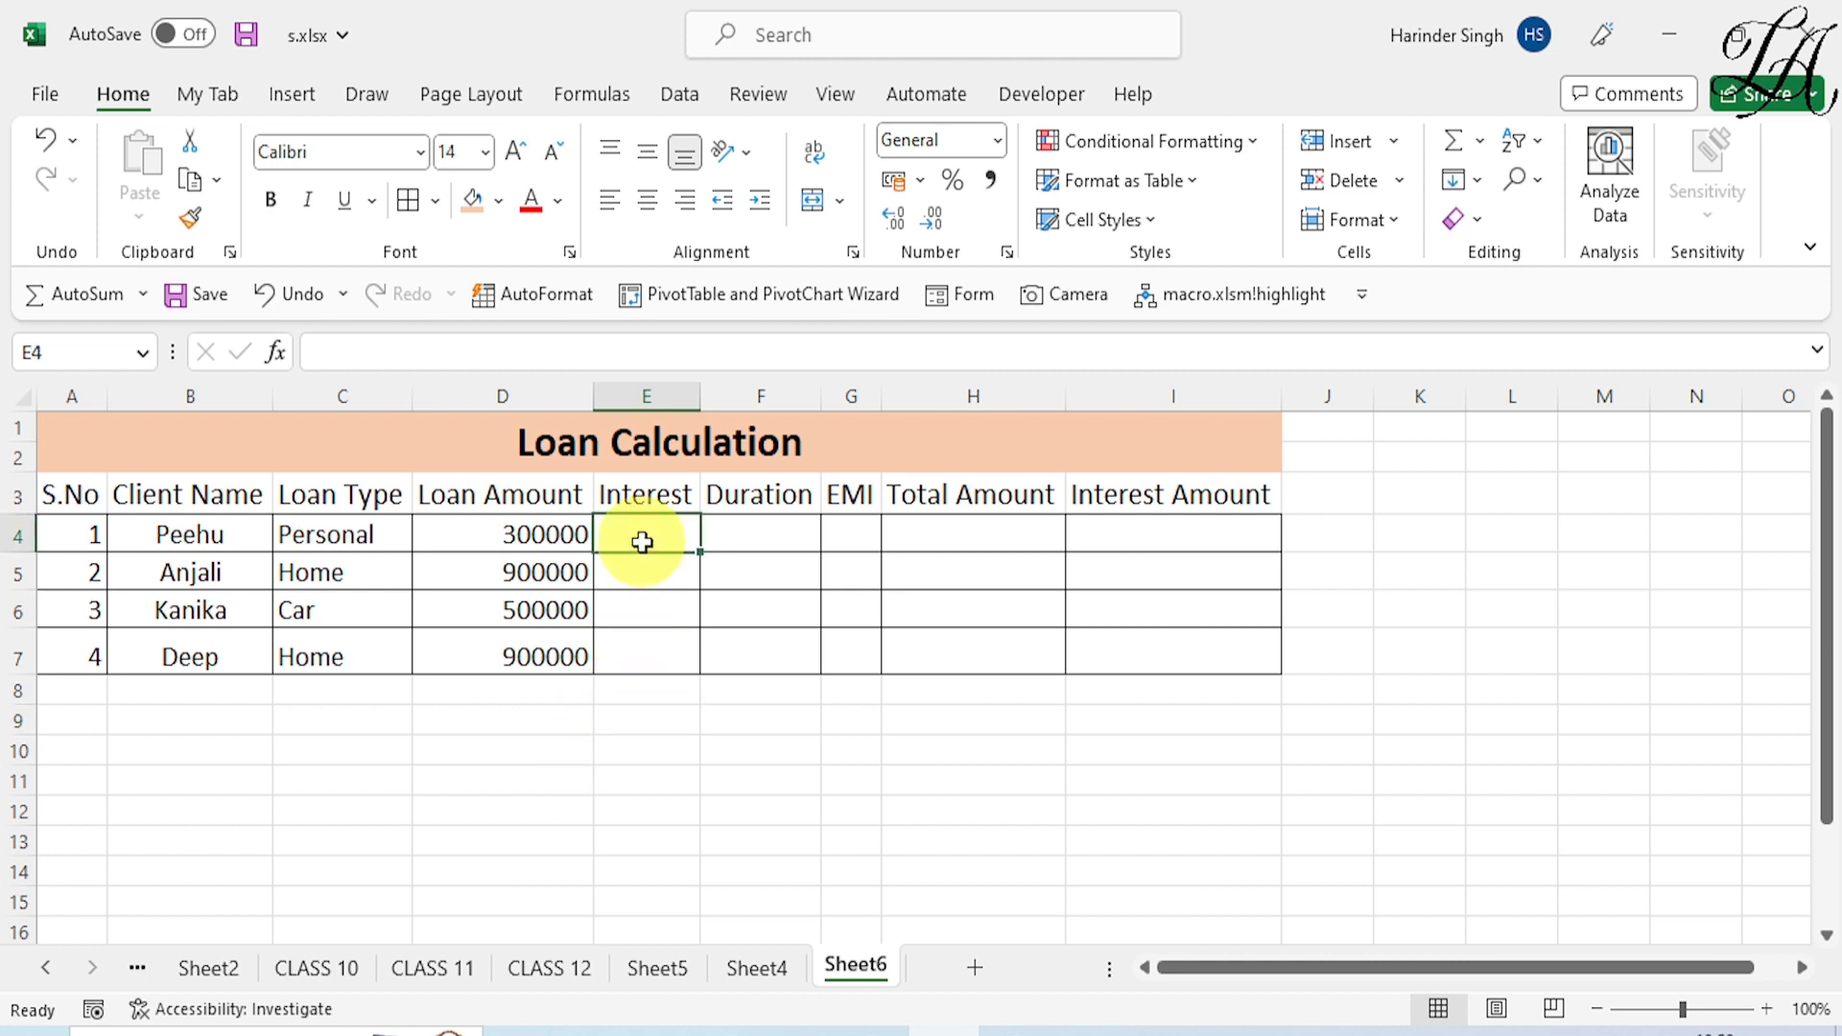
text(9%)
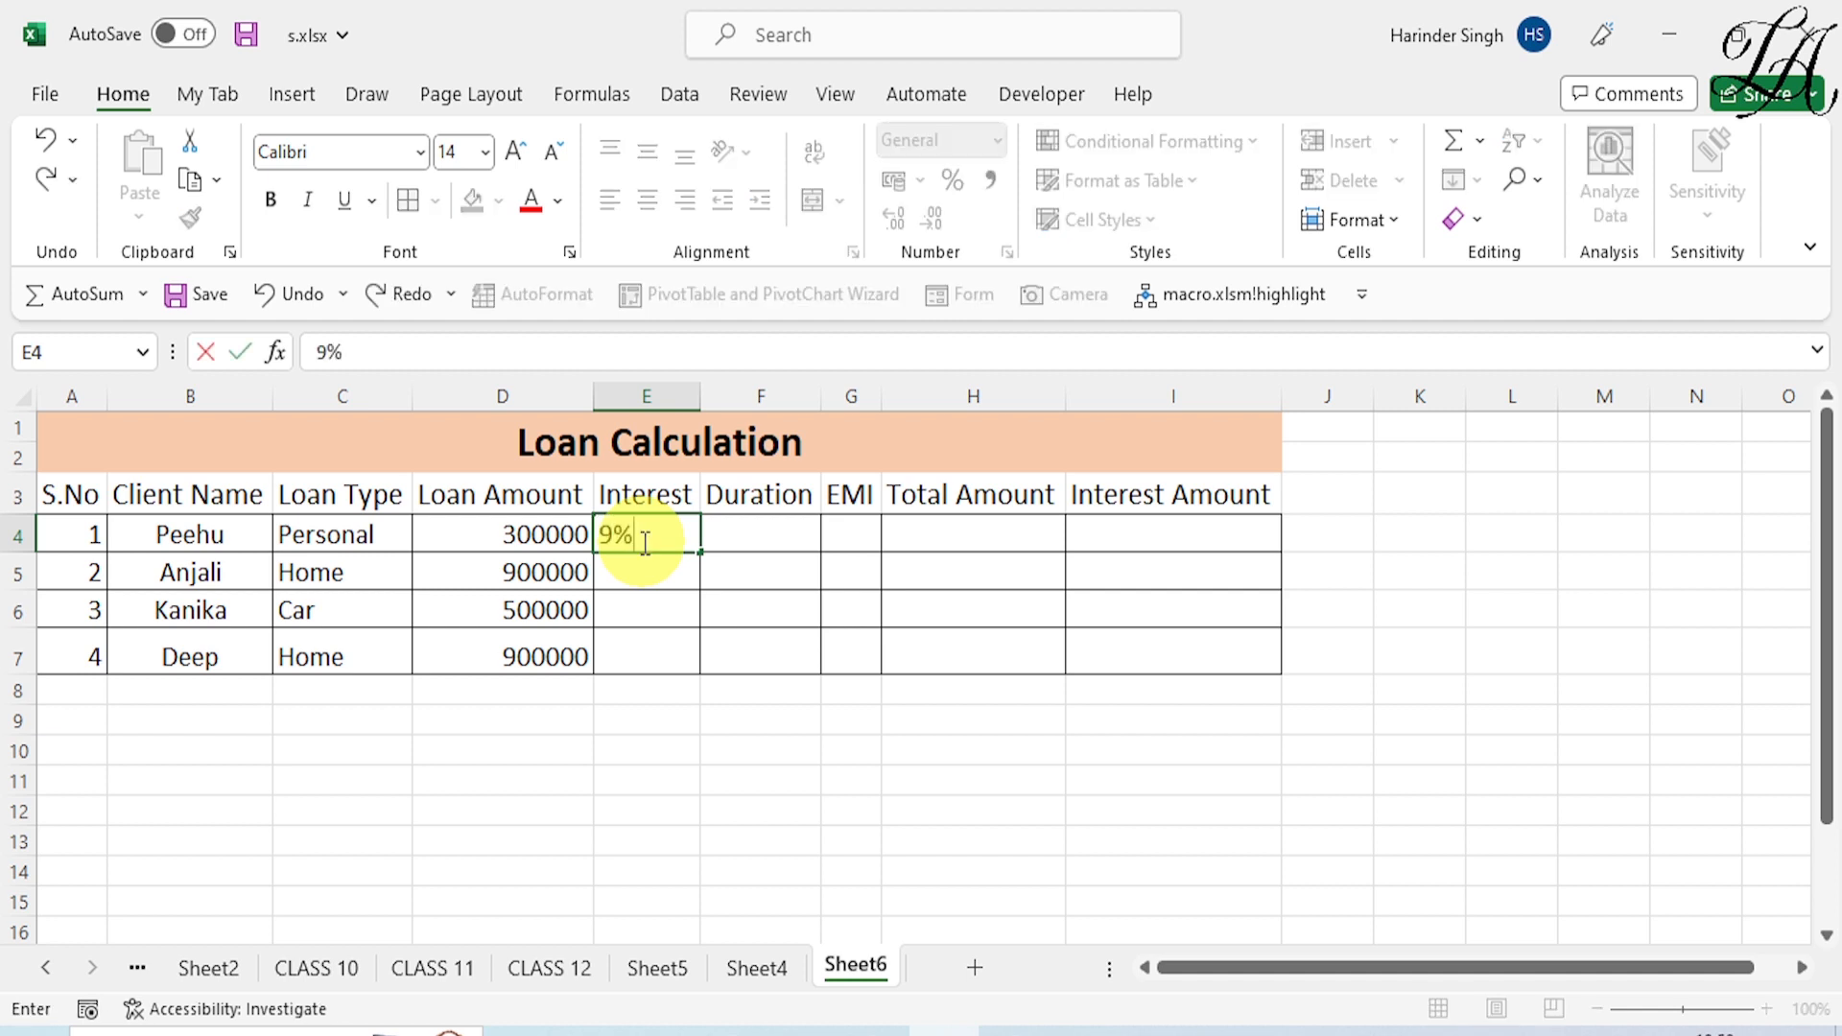
key(Return)
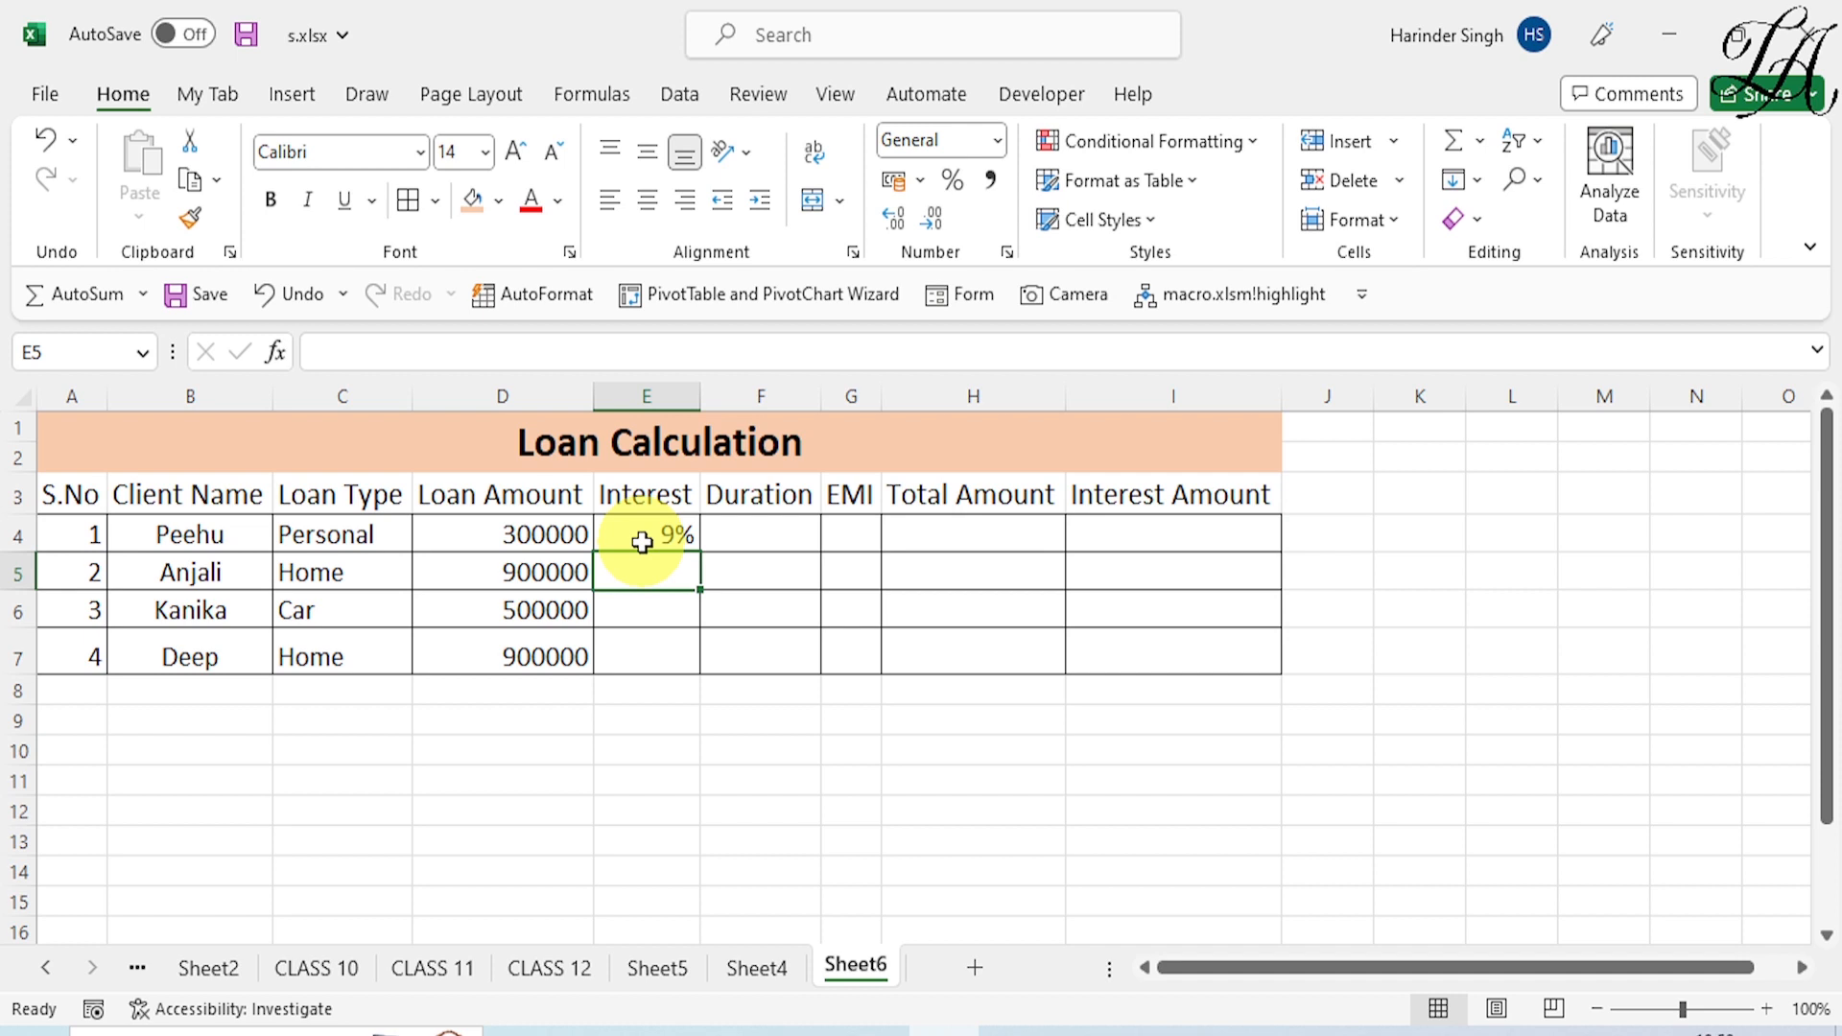
text(8)
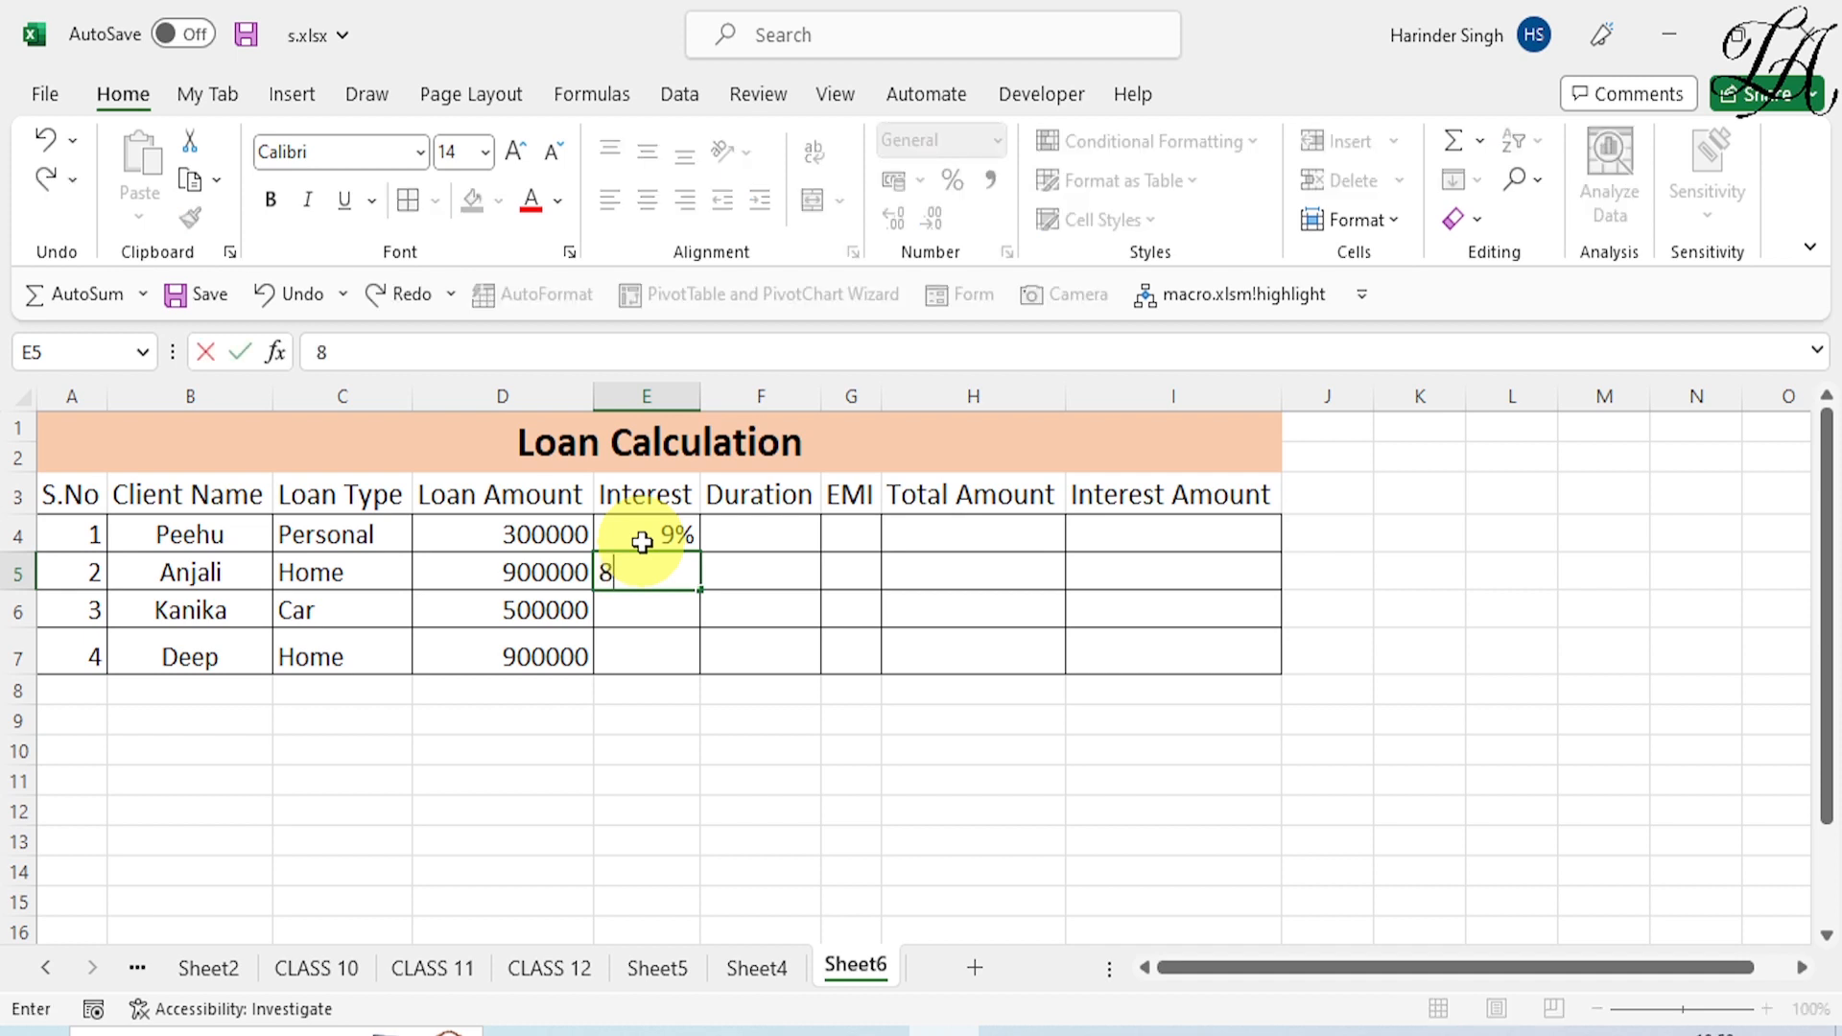
text(%)
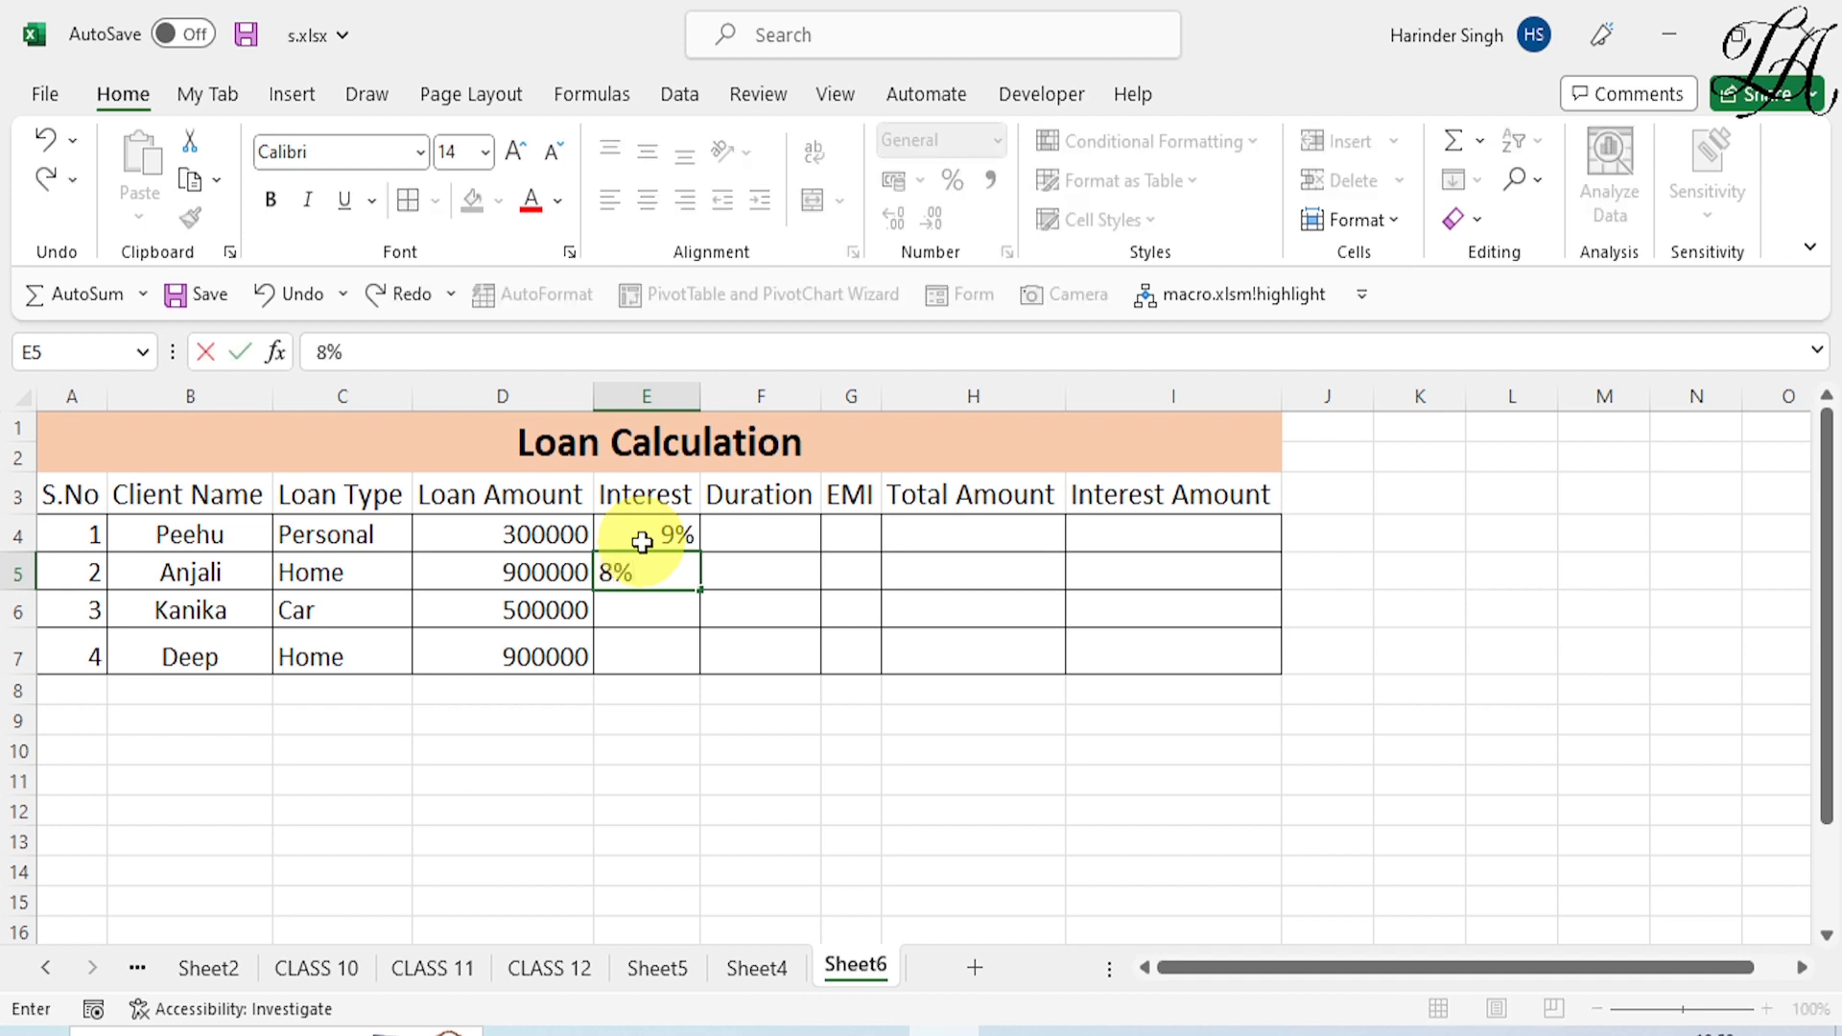
click(644, 614)
text(5%)
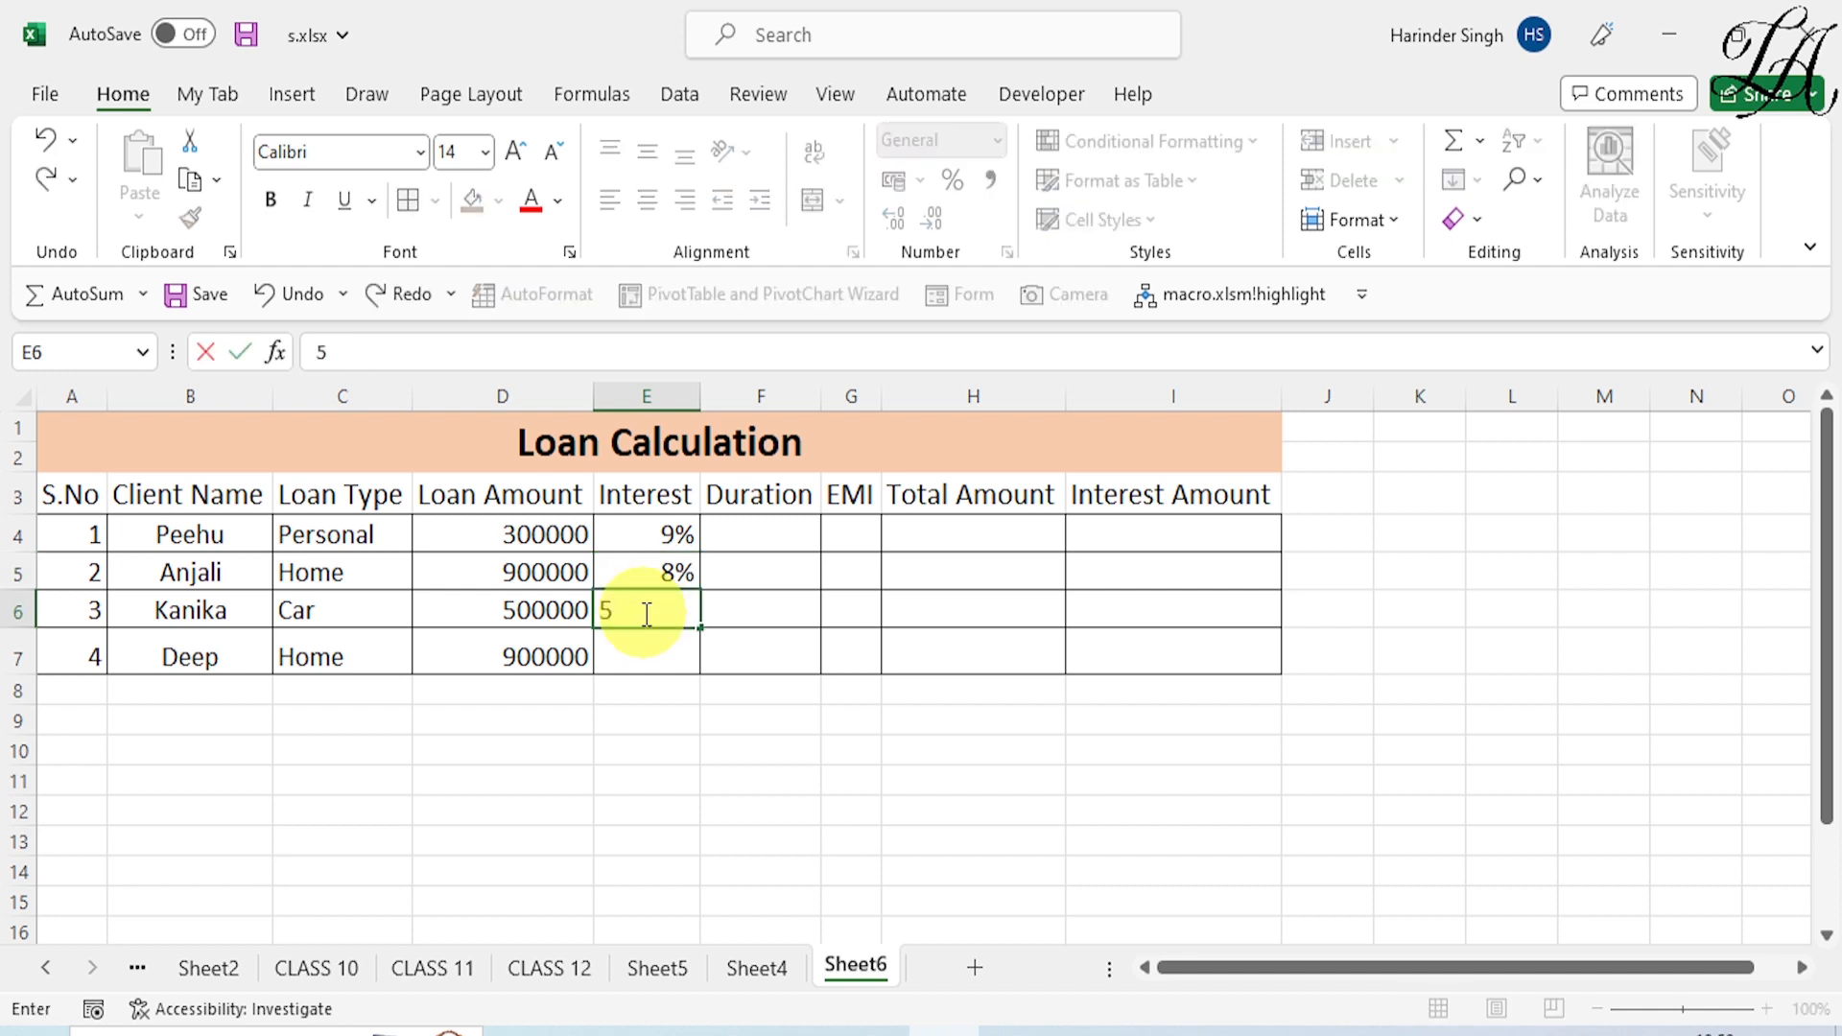
click(659, 661)
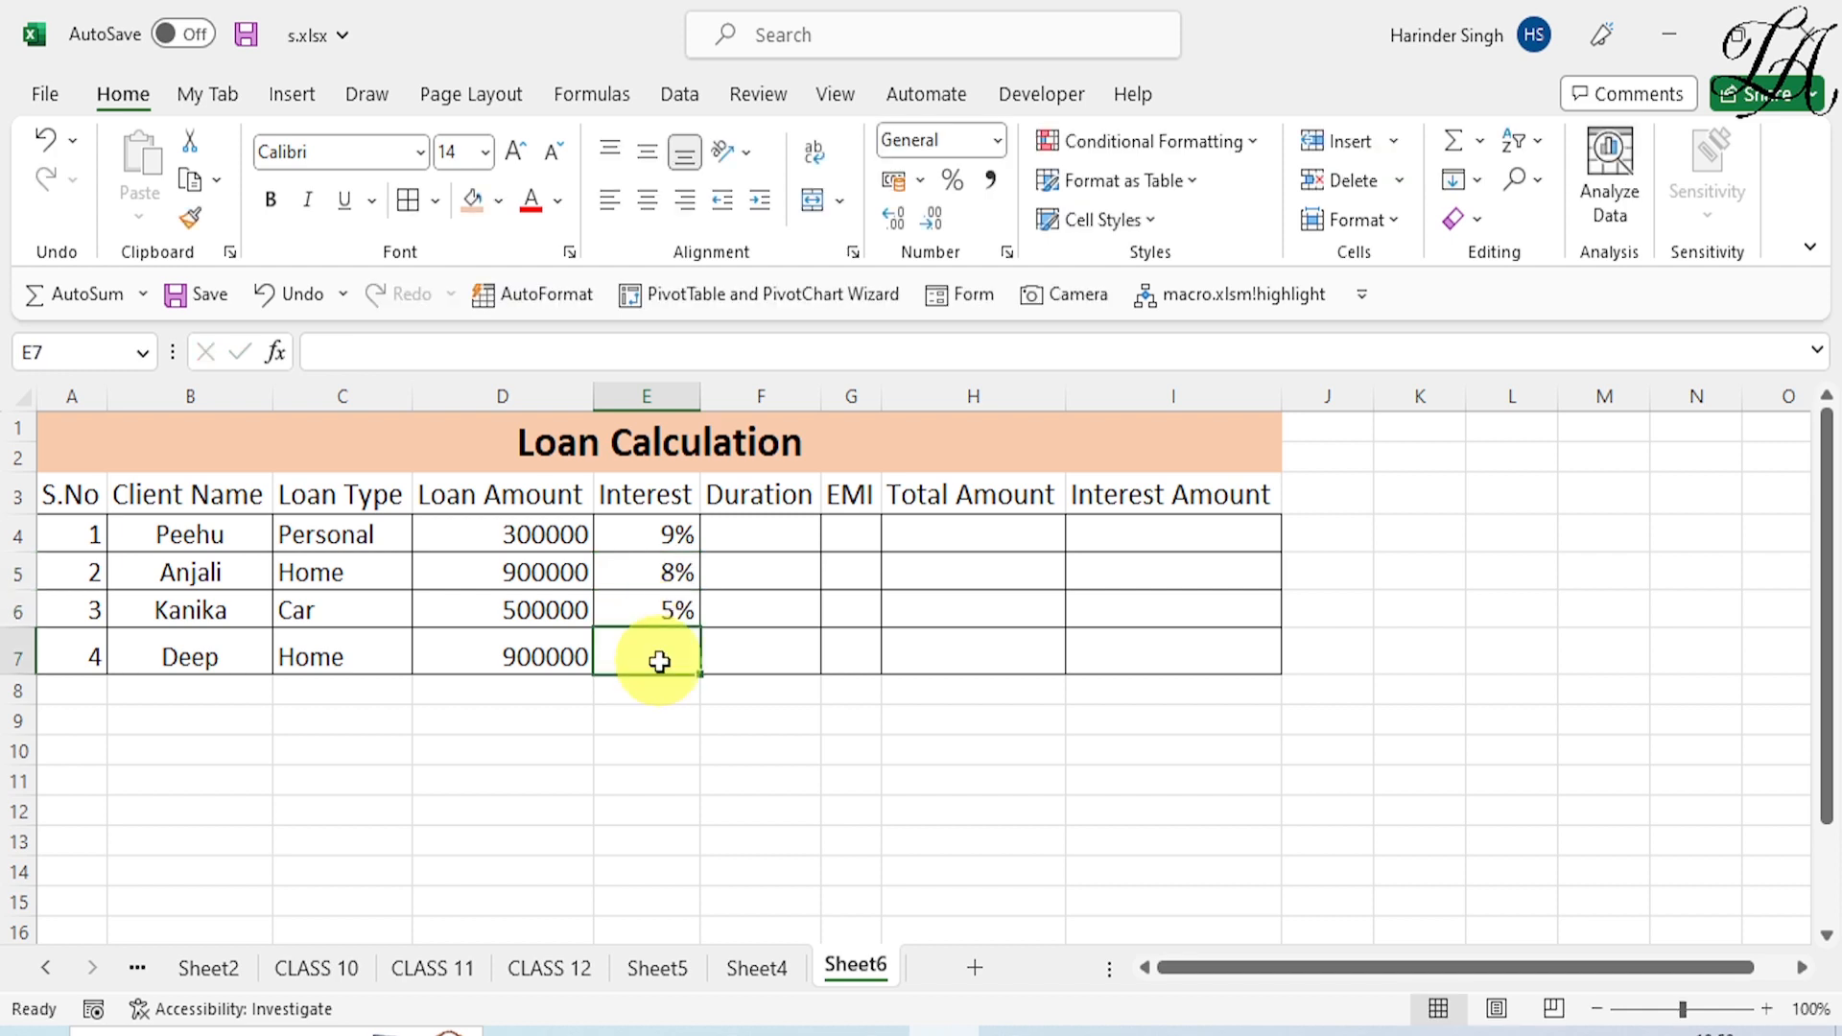
text(8)
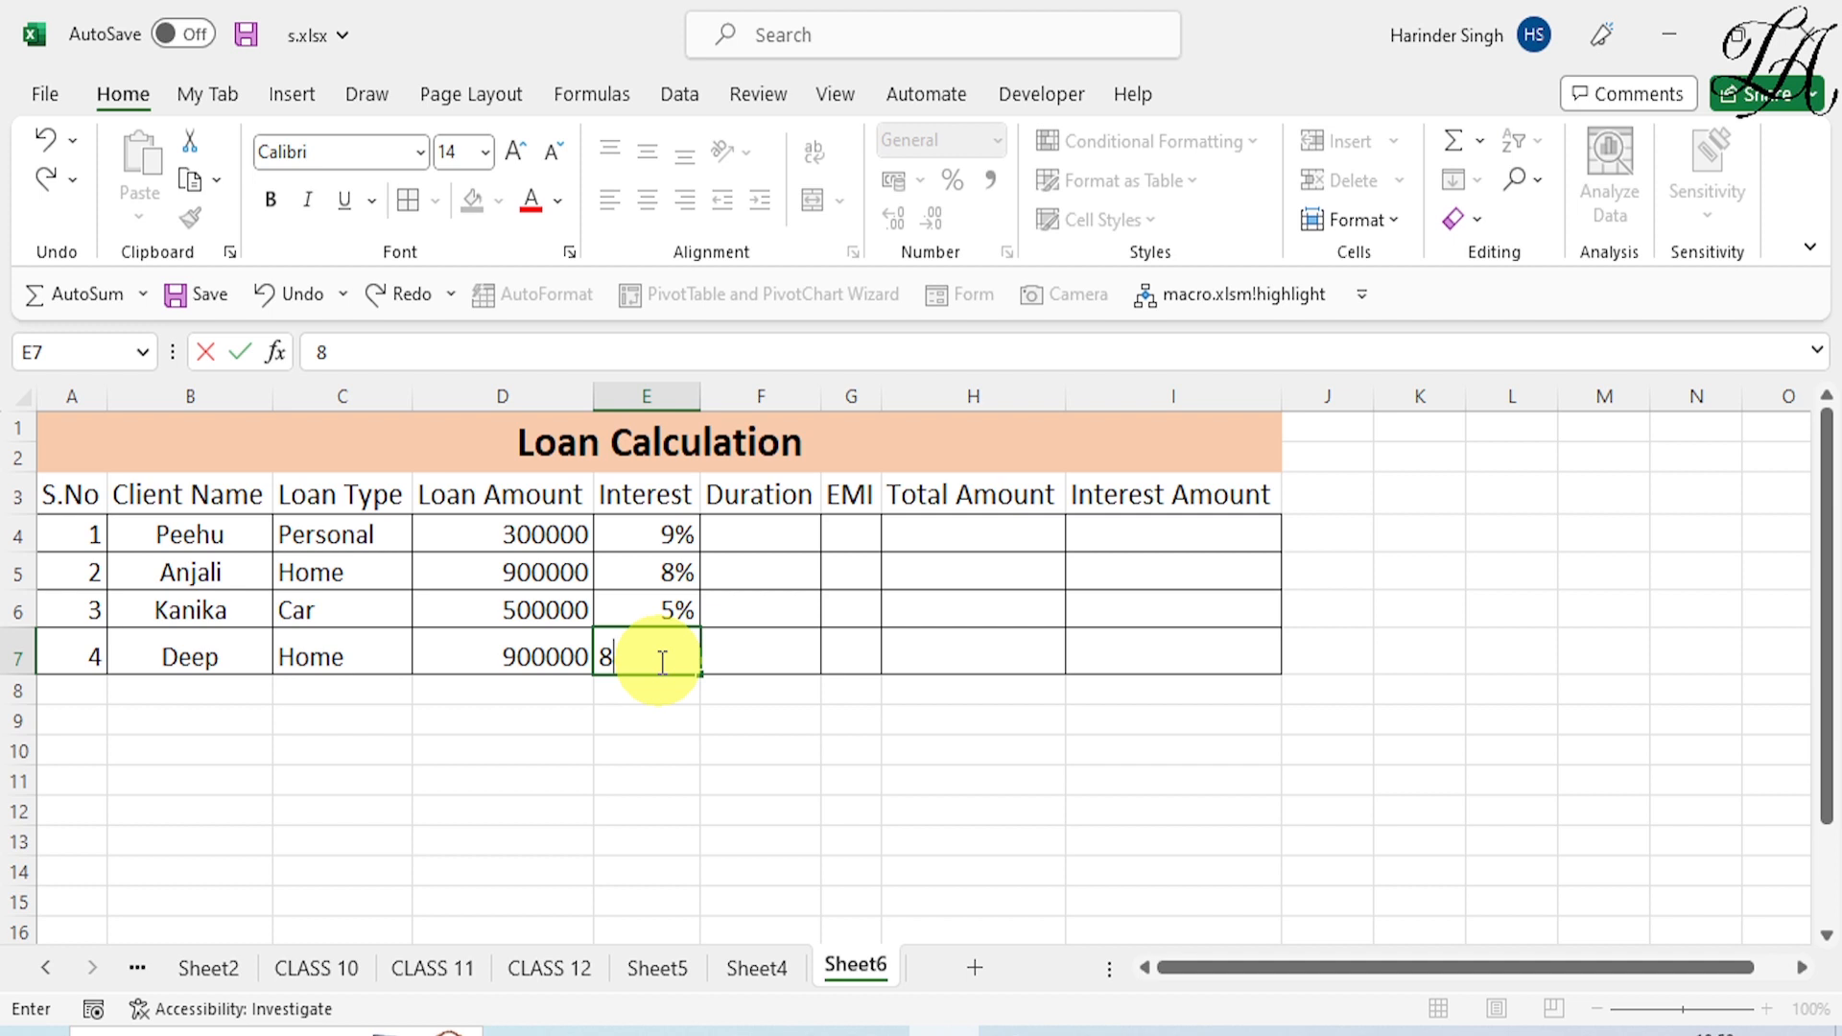
text(%)
Step: Widen the Loan Amount column slightly and fill the Duration cells F4:F7 with 4, 9, 5 and 9
click(735, 543)
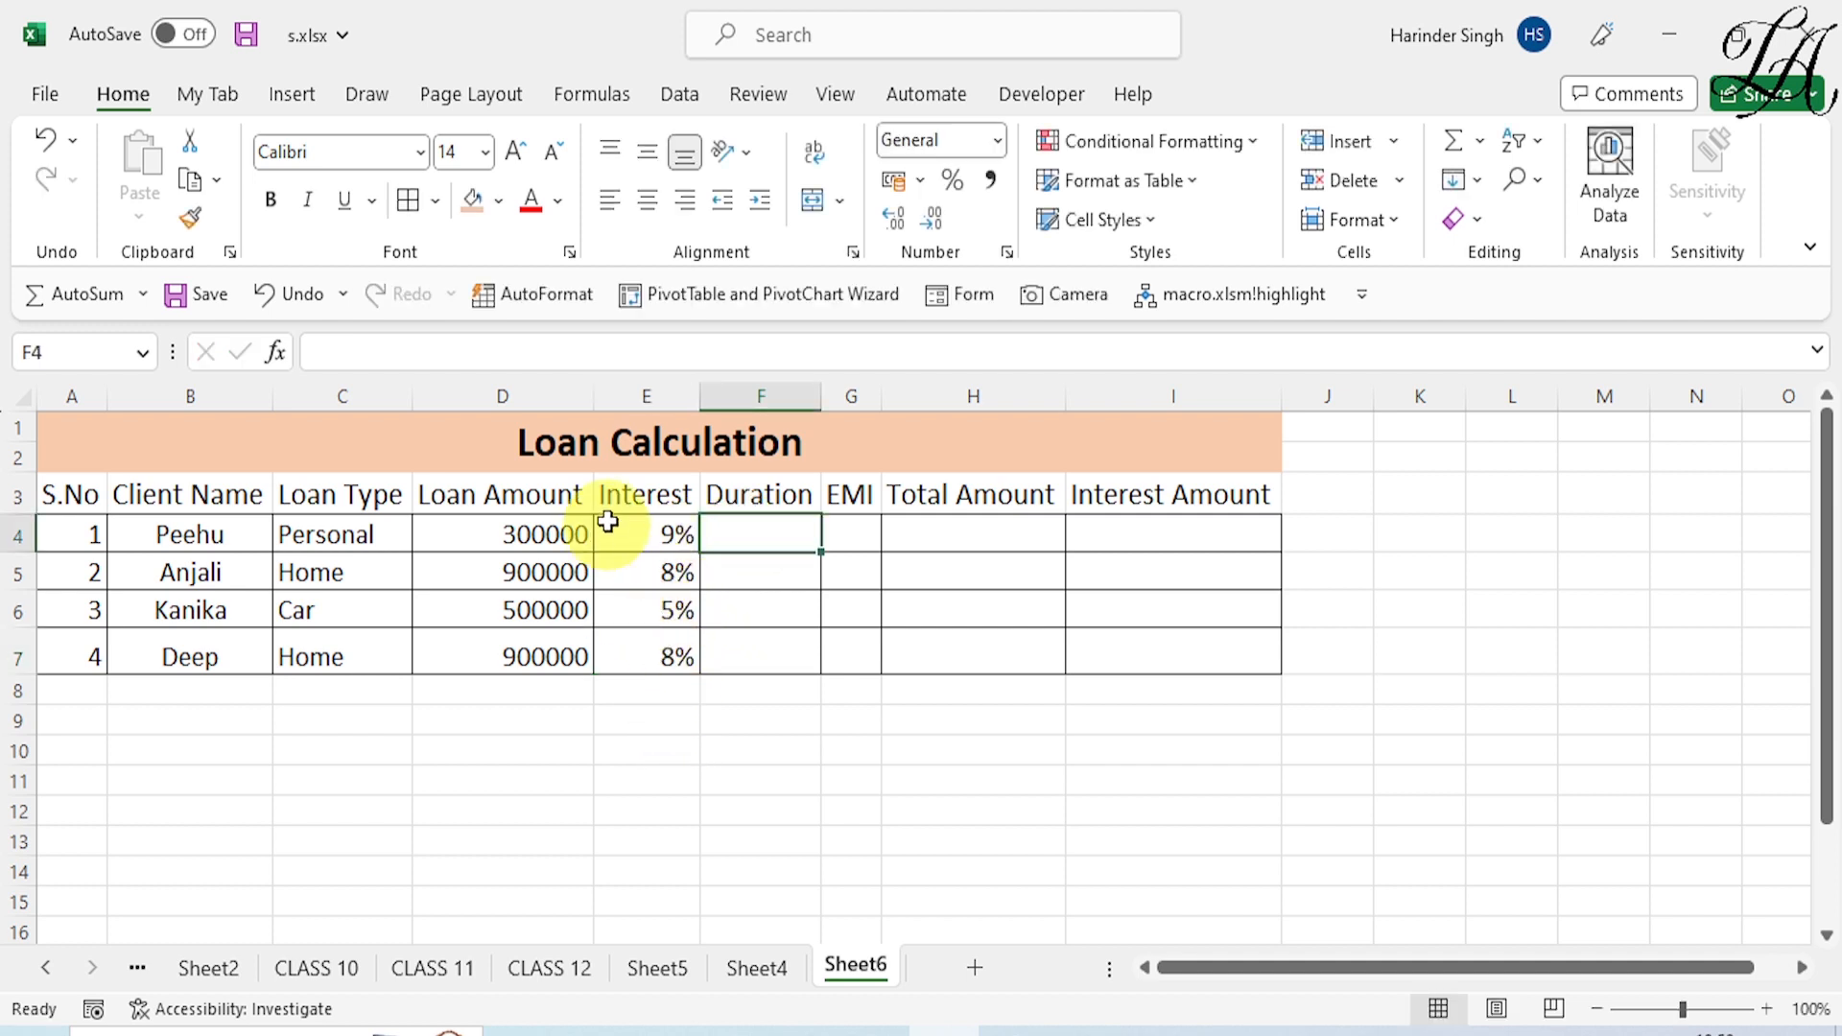
drag(593, 402, 606, 401)
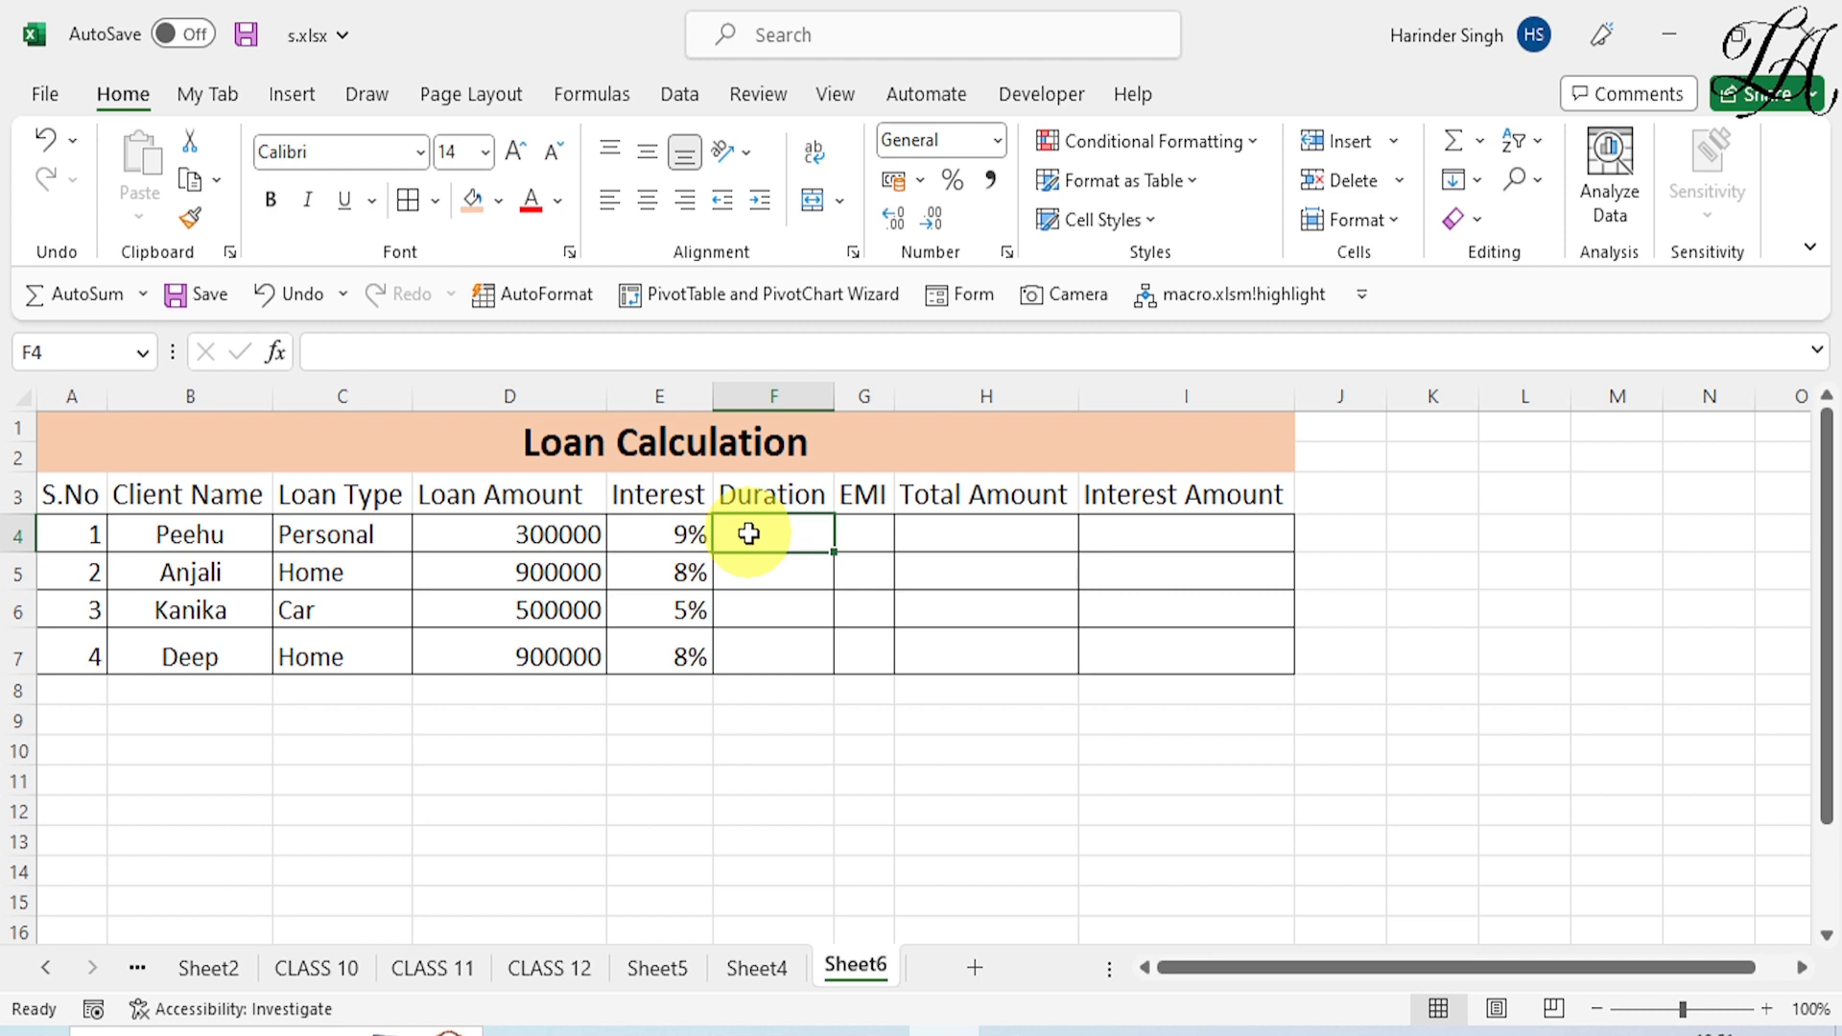
text(4)
key(Return)
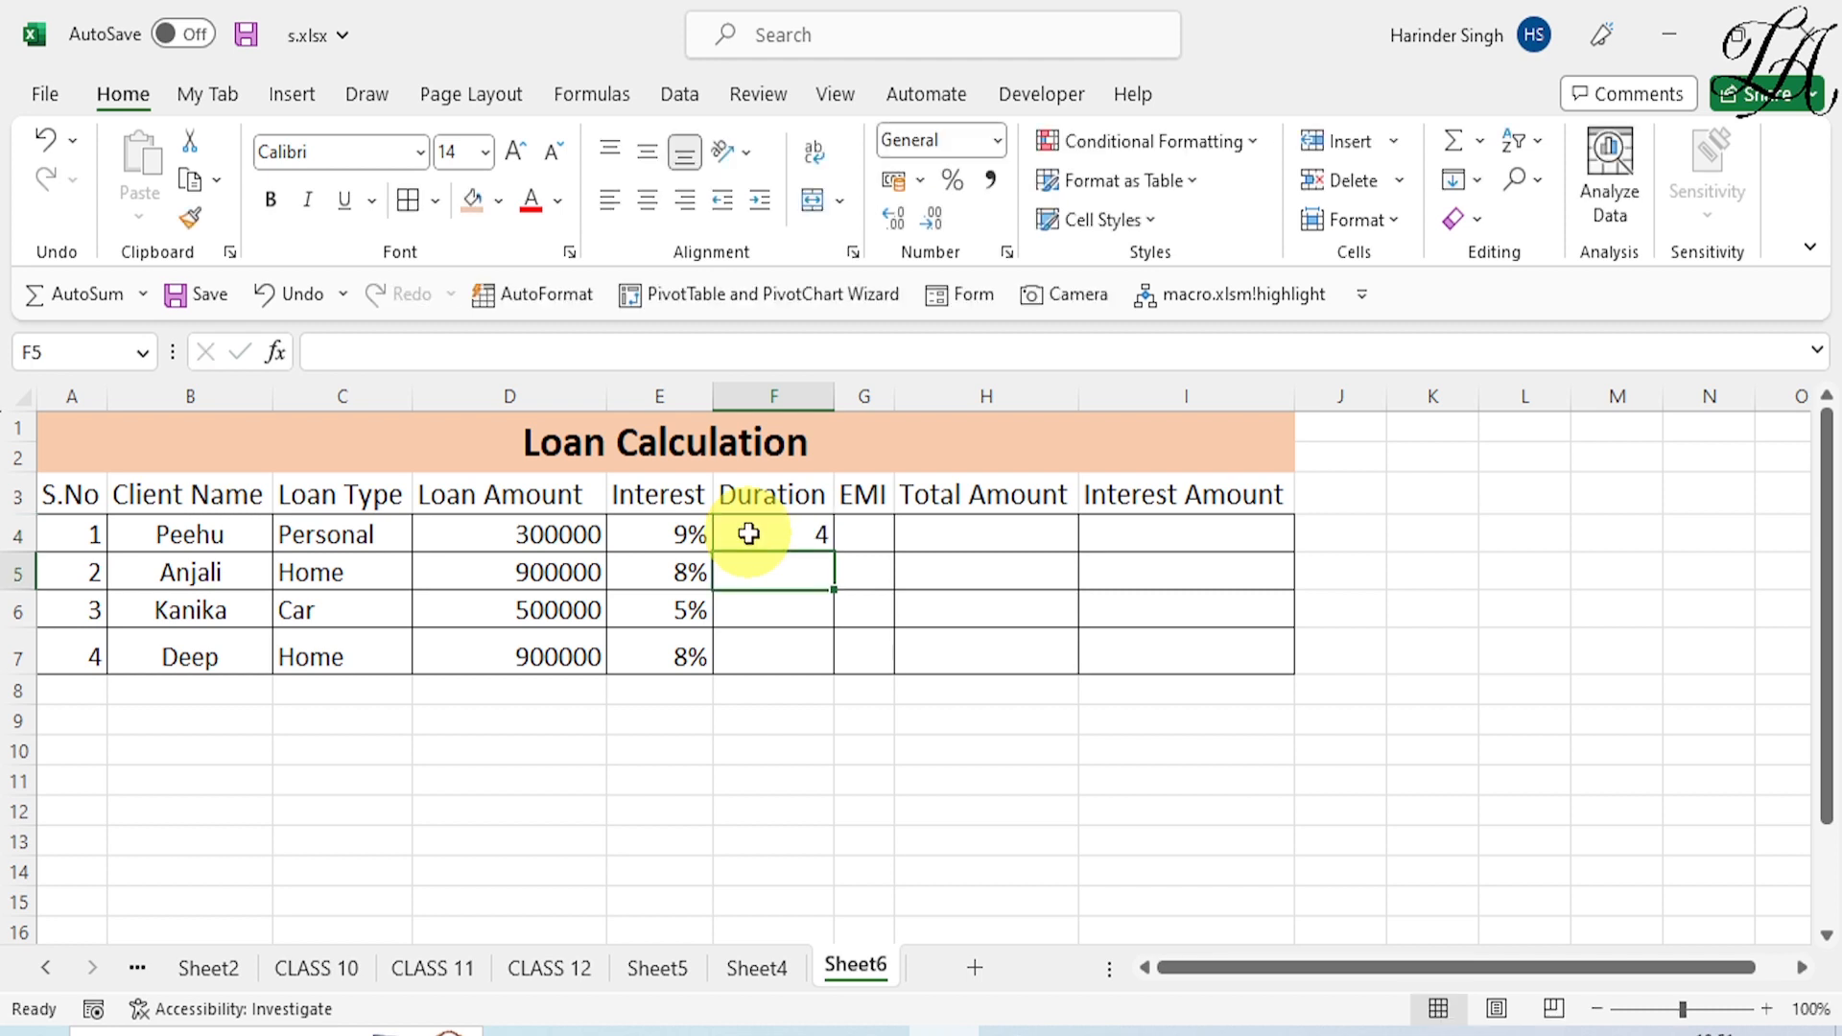
text(9)
key(Return)
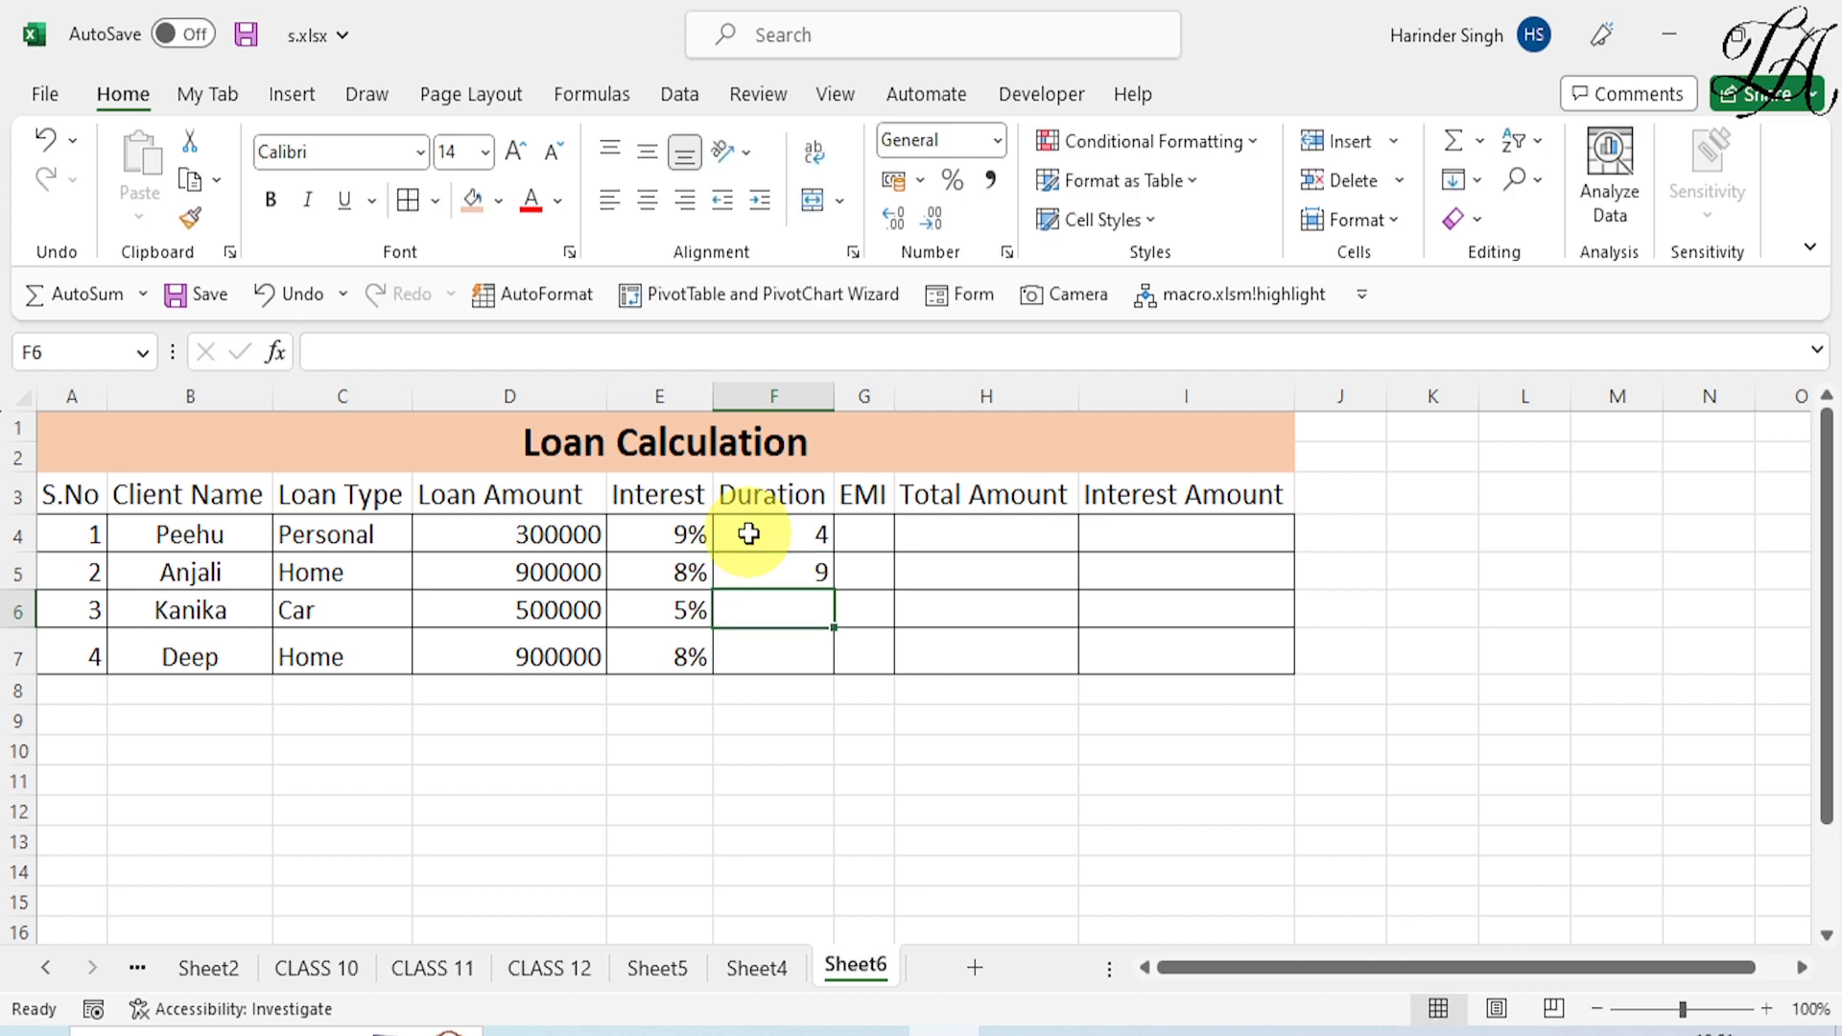
text(5)
key(Return)
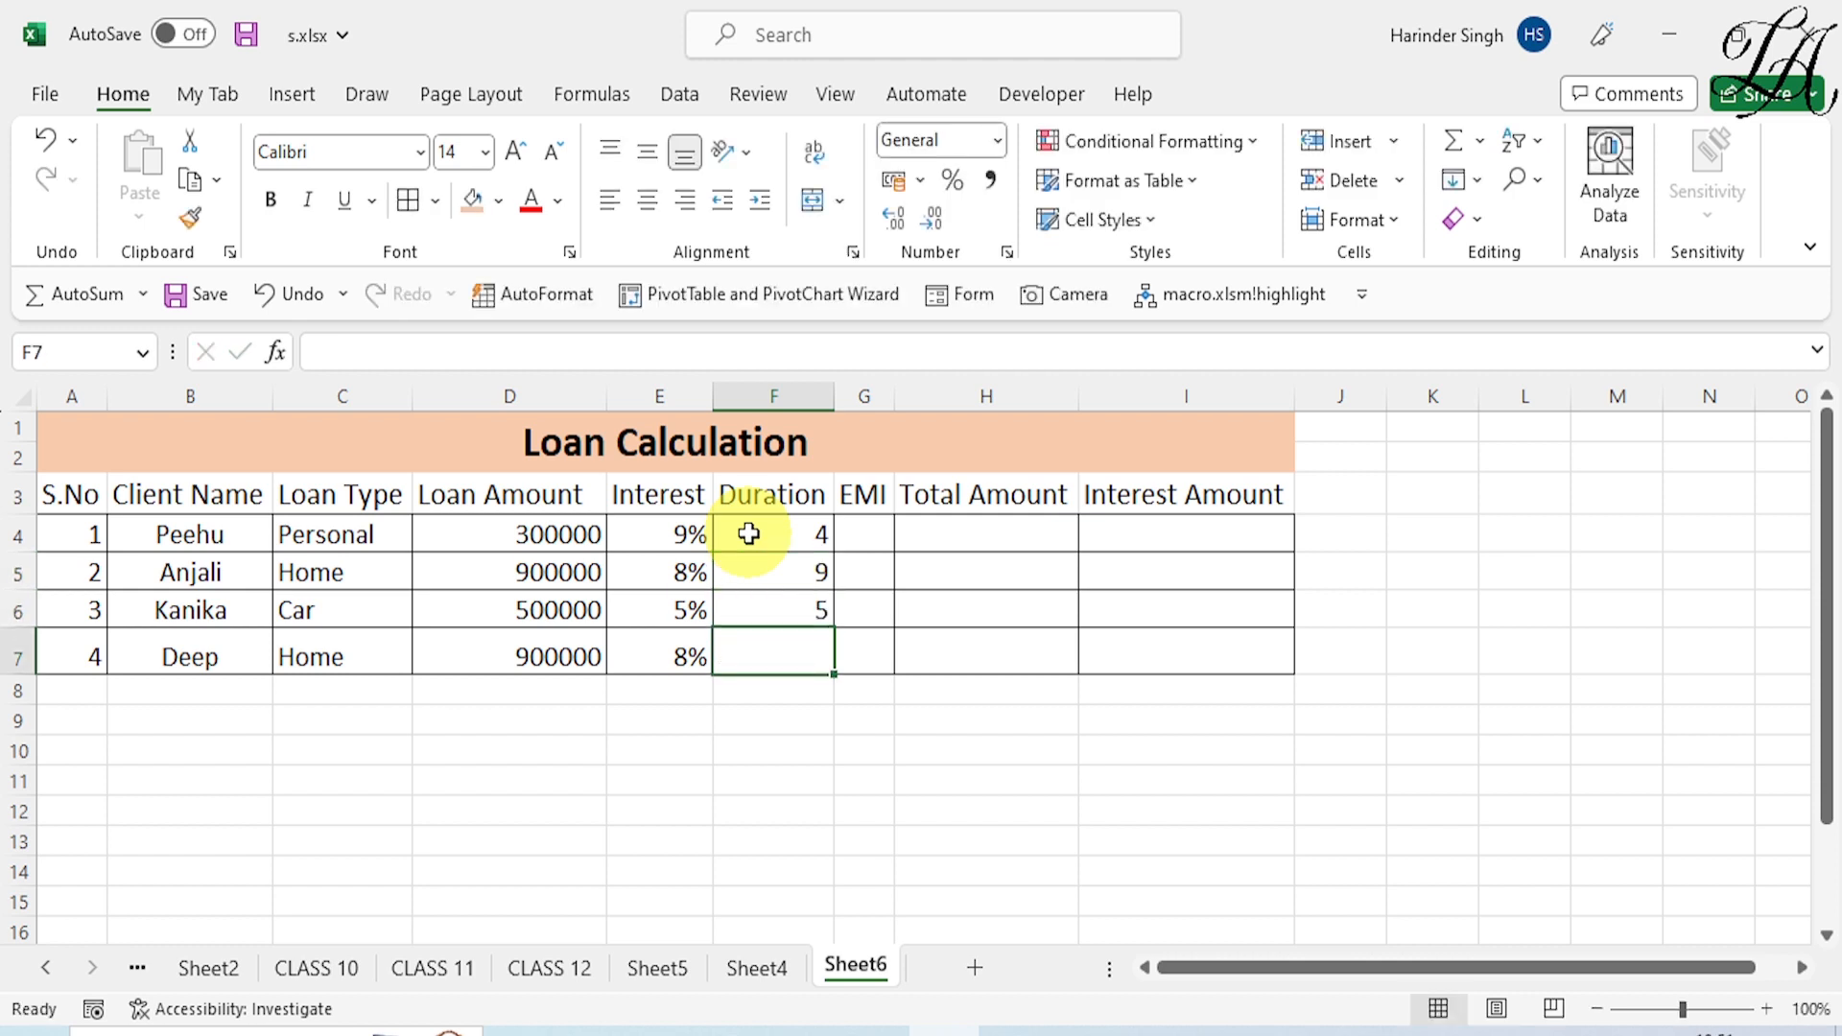
text(9)
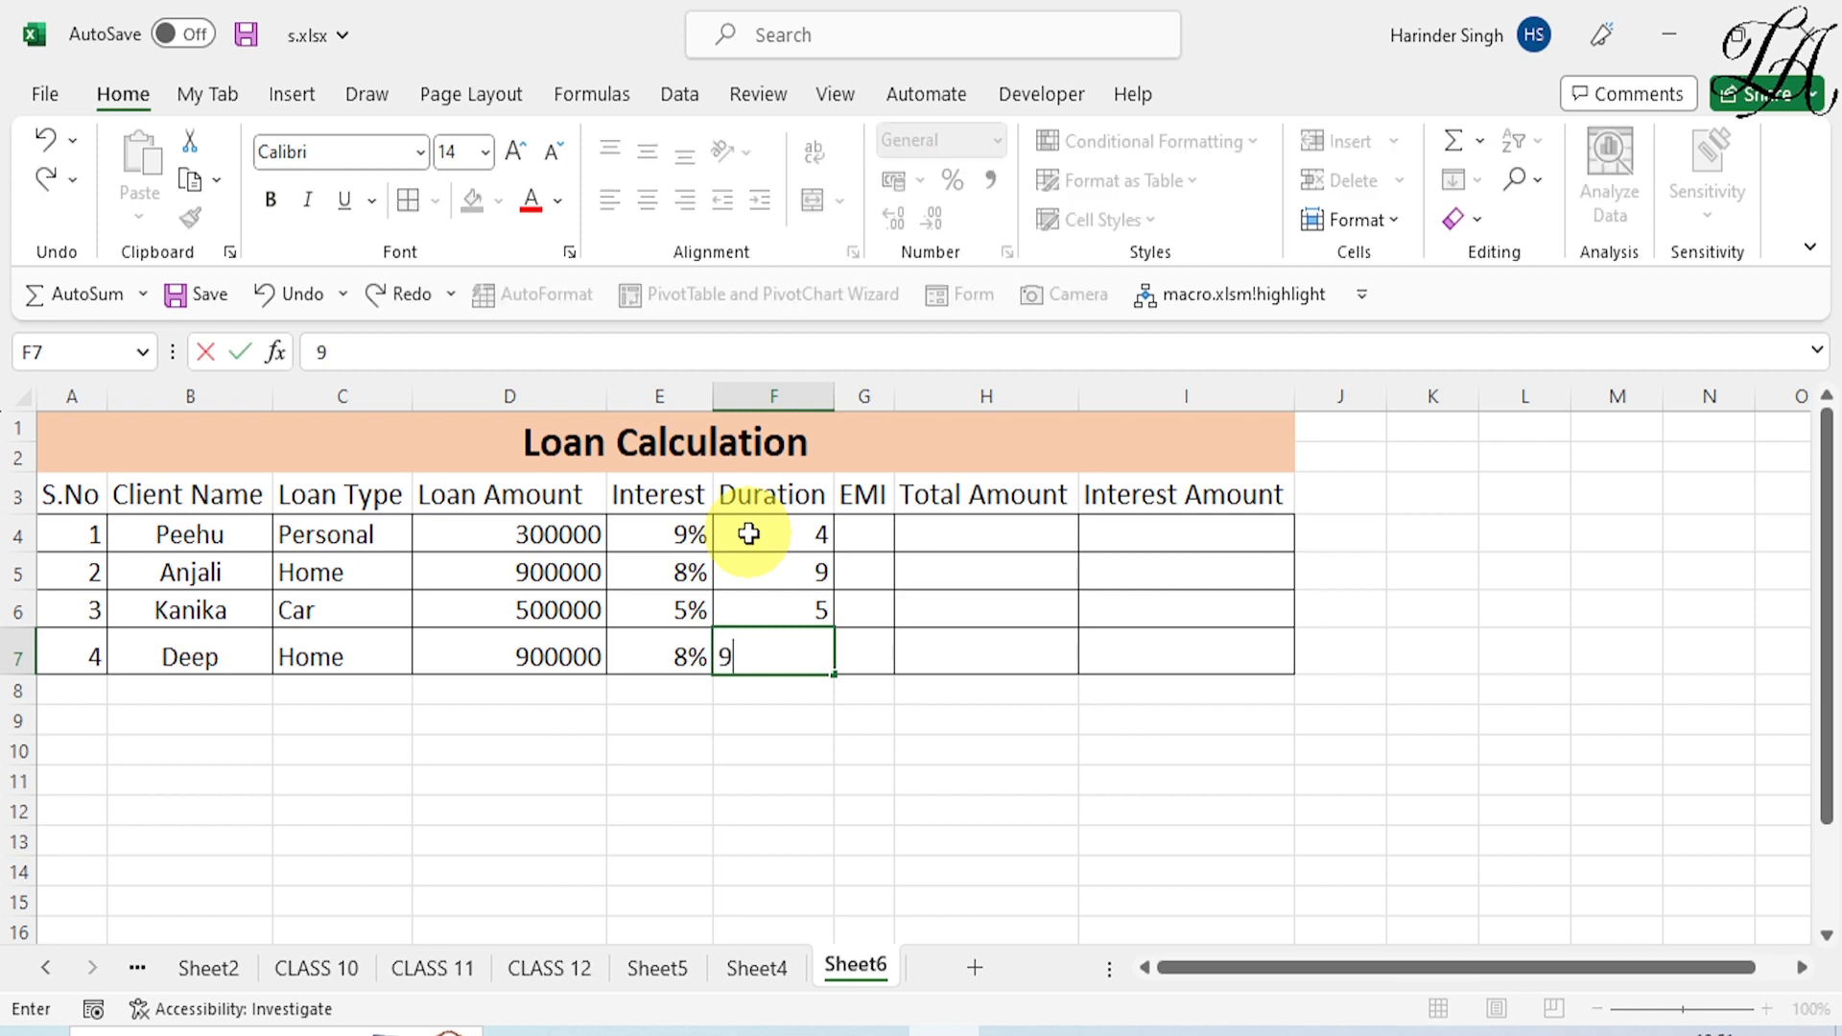
Step: Widen the EMI column and calculate the first client's EMI in G4 with =PMT(E4/12,F4*12,D4)
click(857, 533)
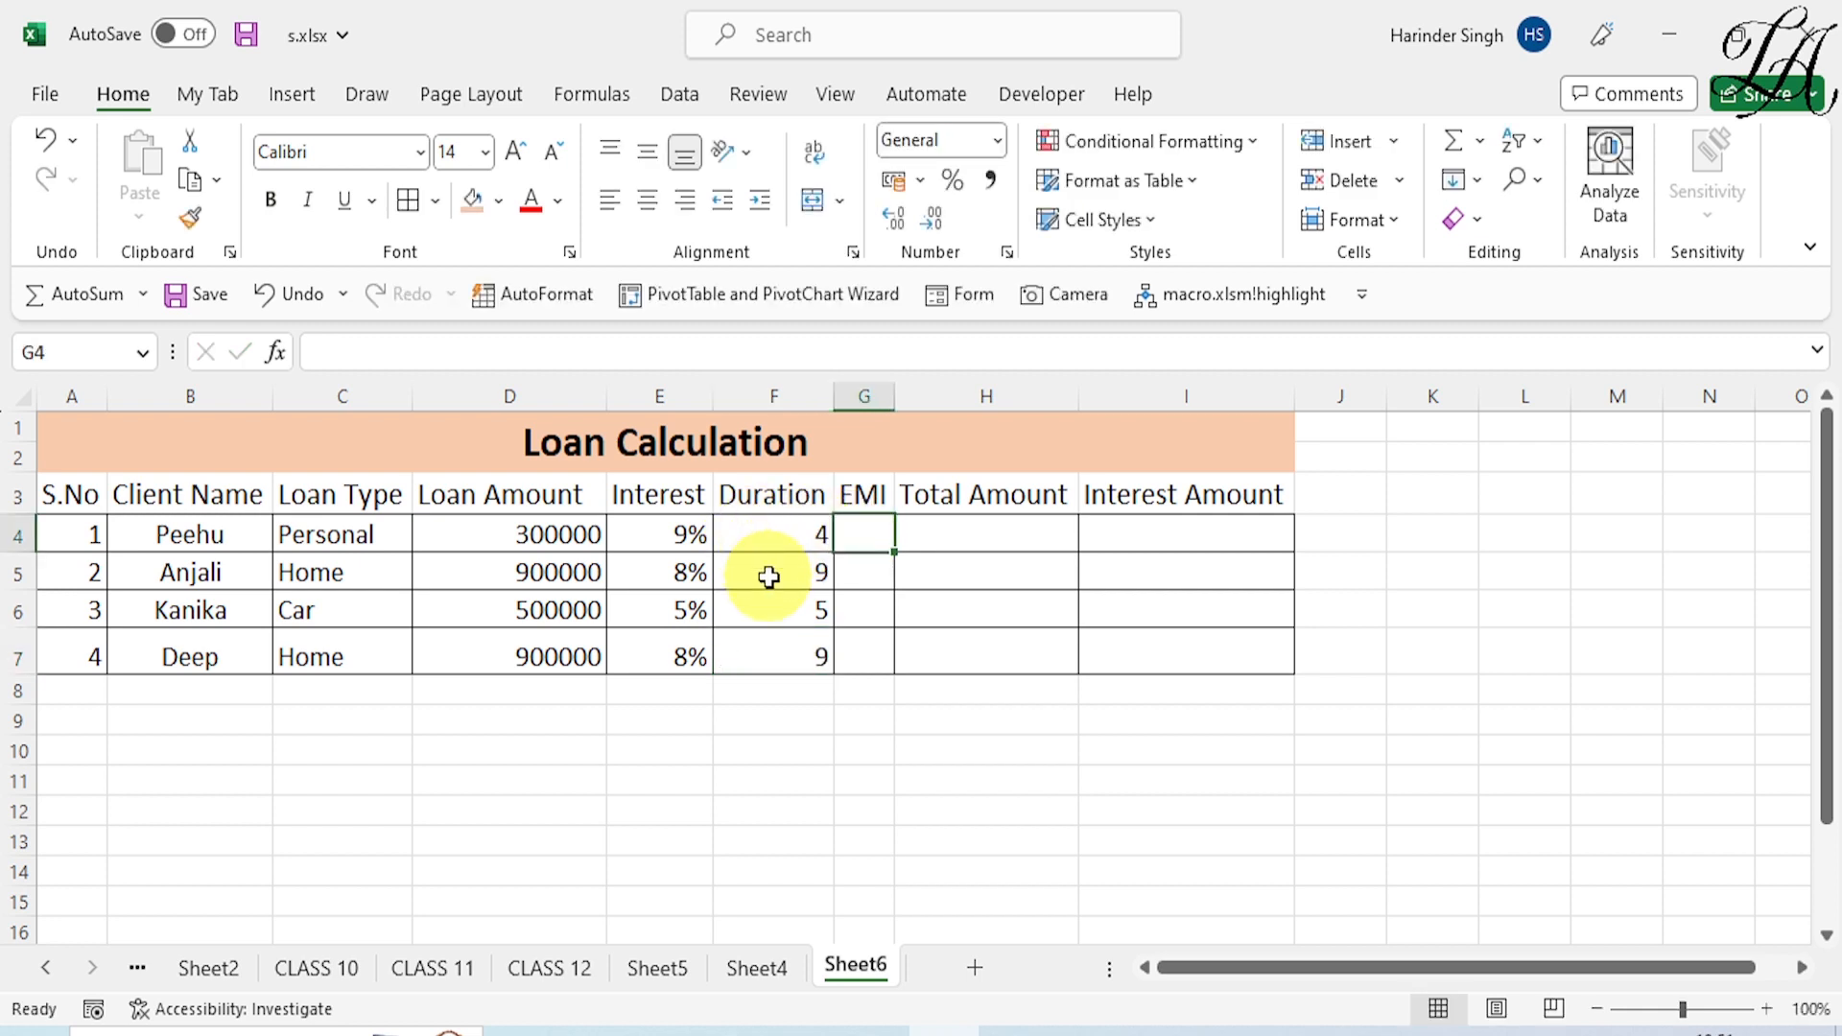
drag(894, 396, 978, 404)
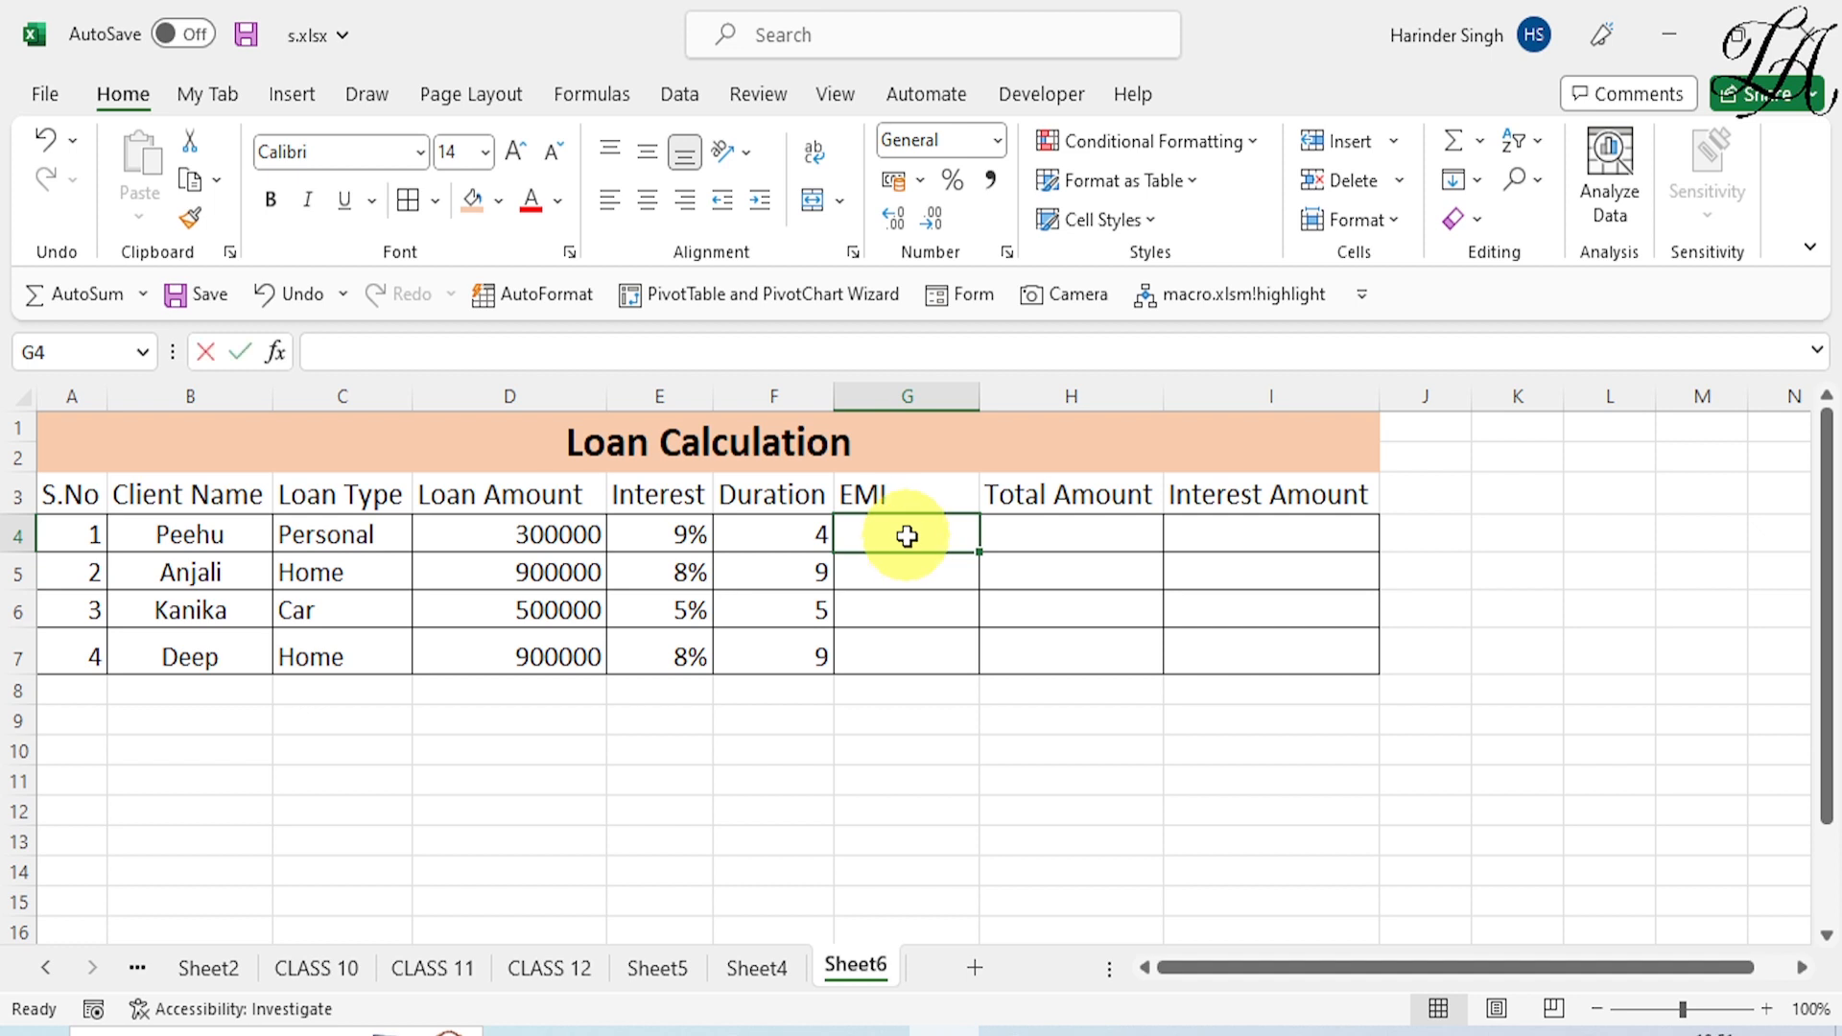
text(=pm)
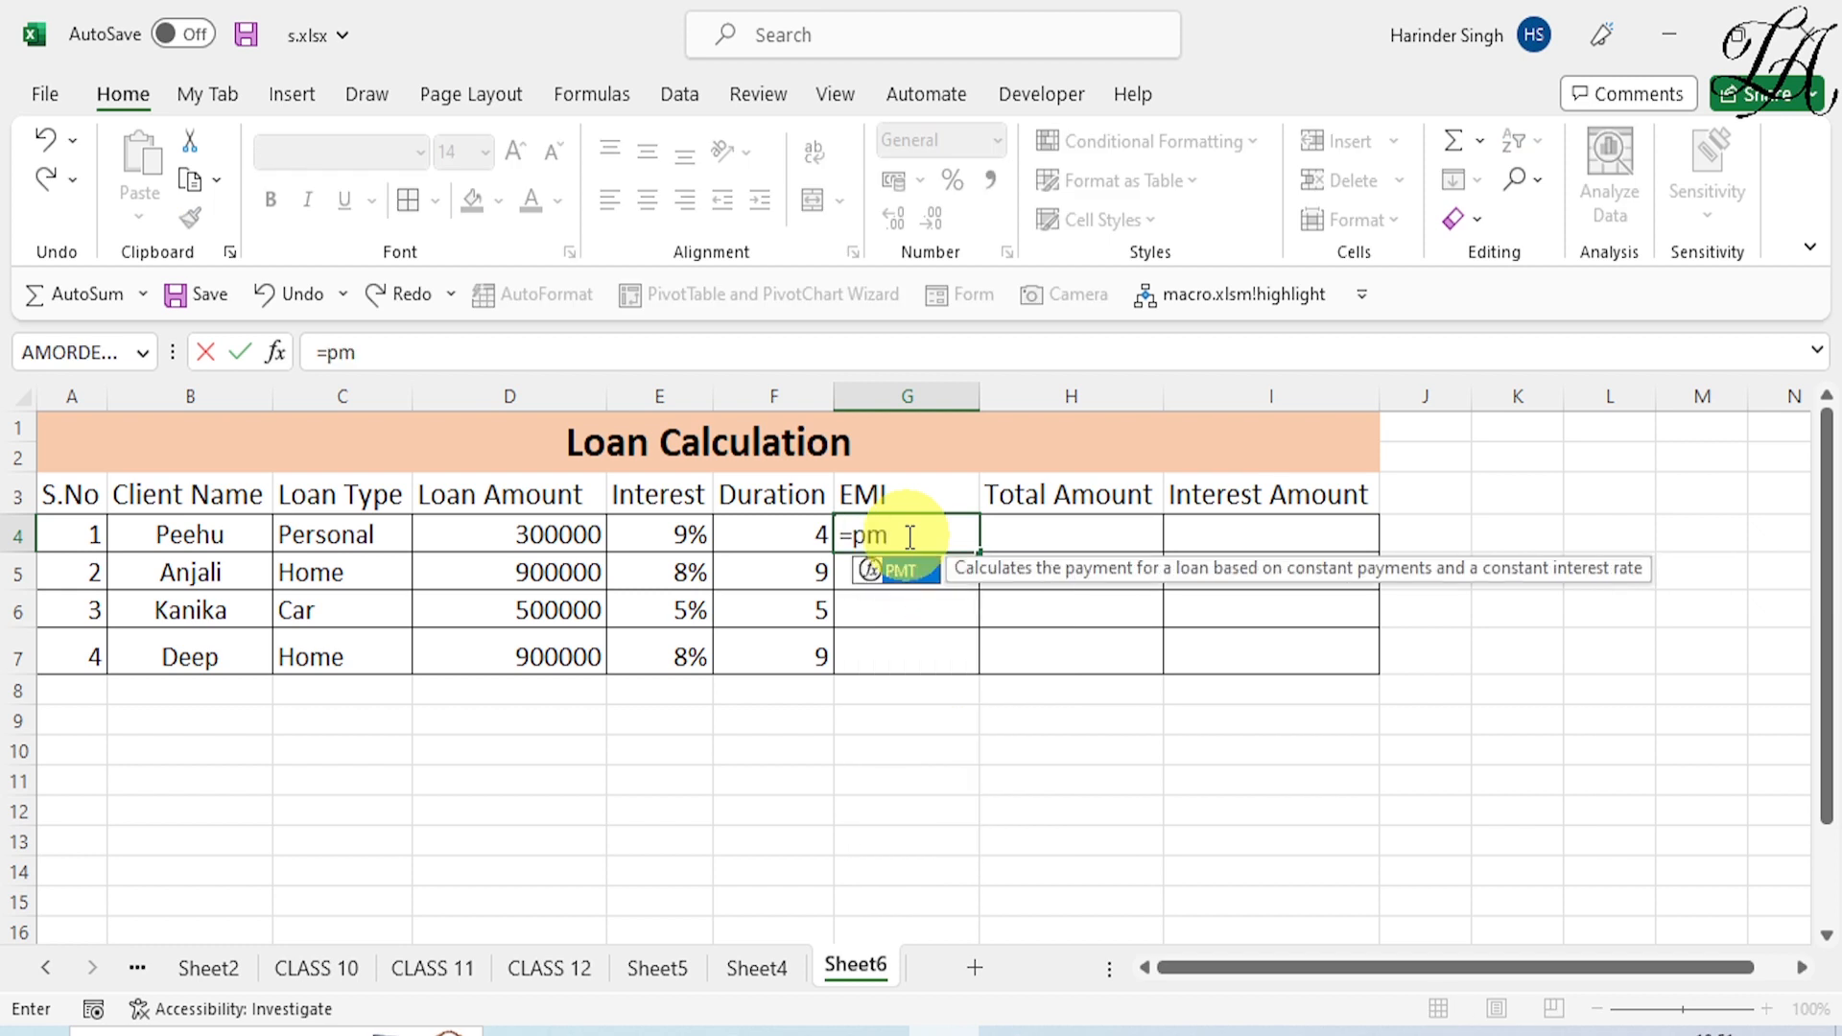
text(t)
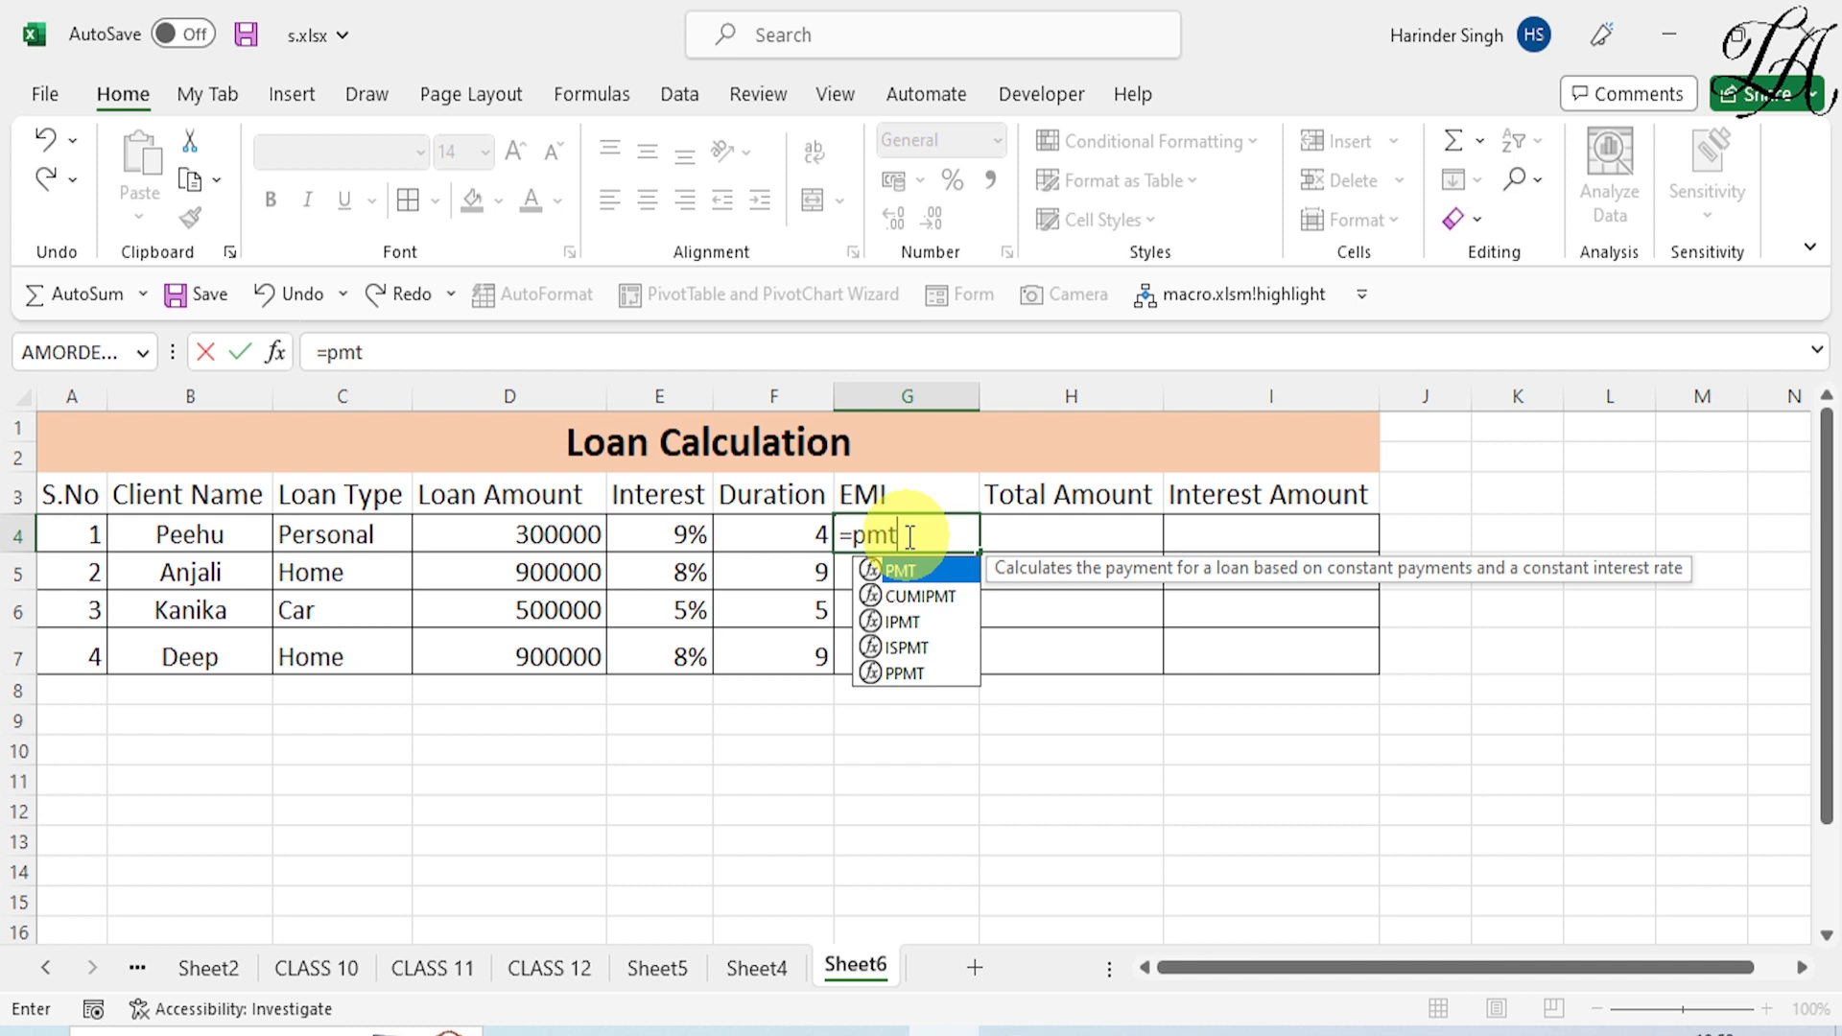
text(()
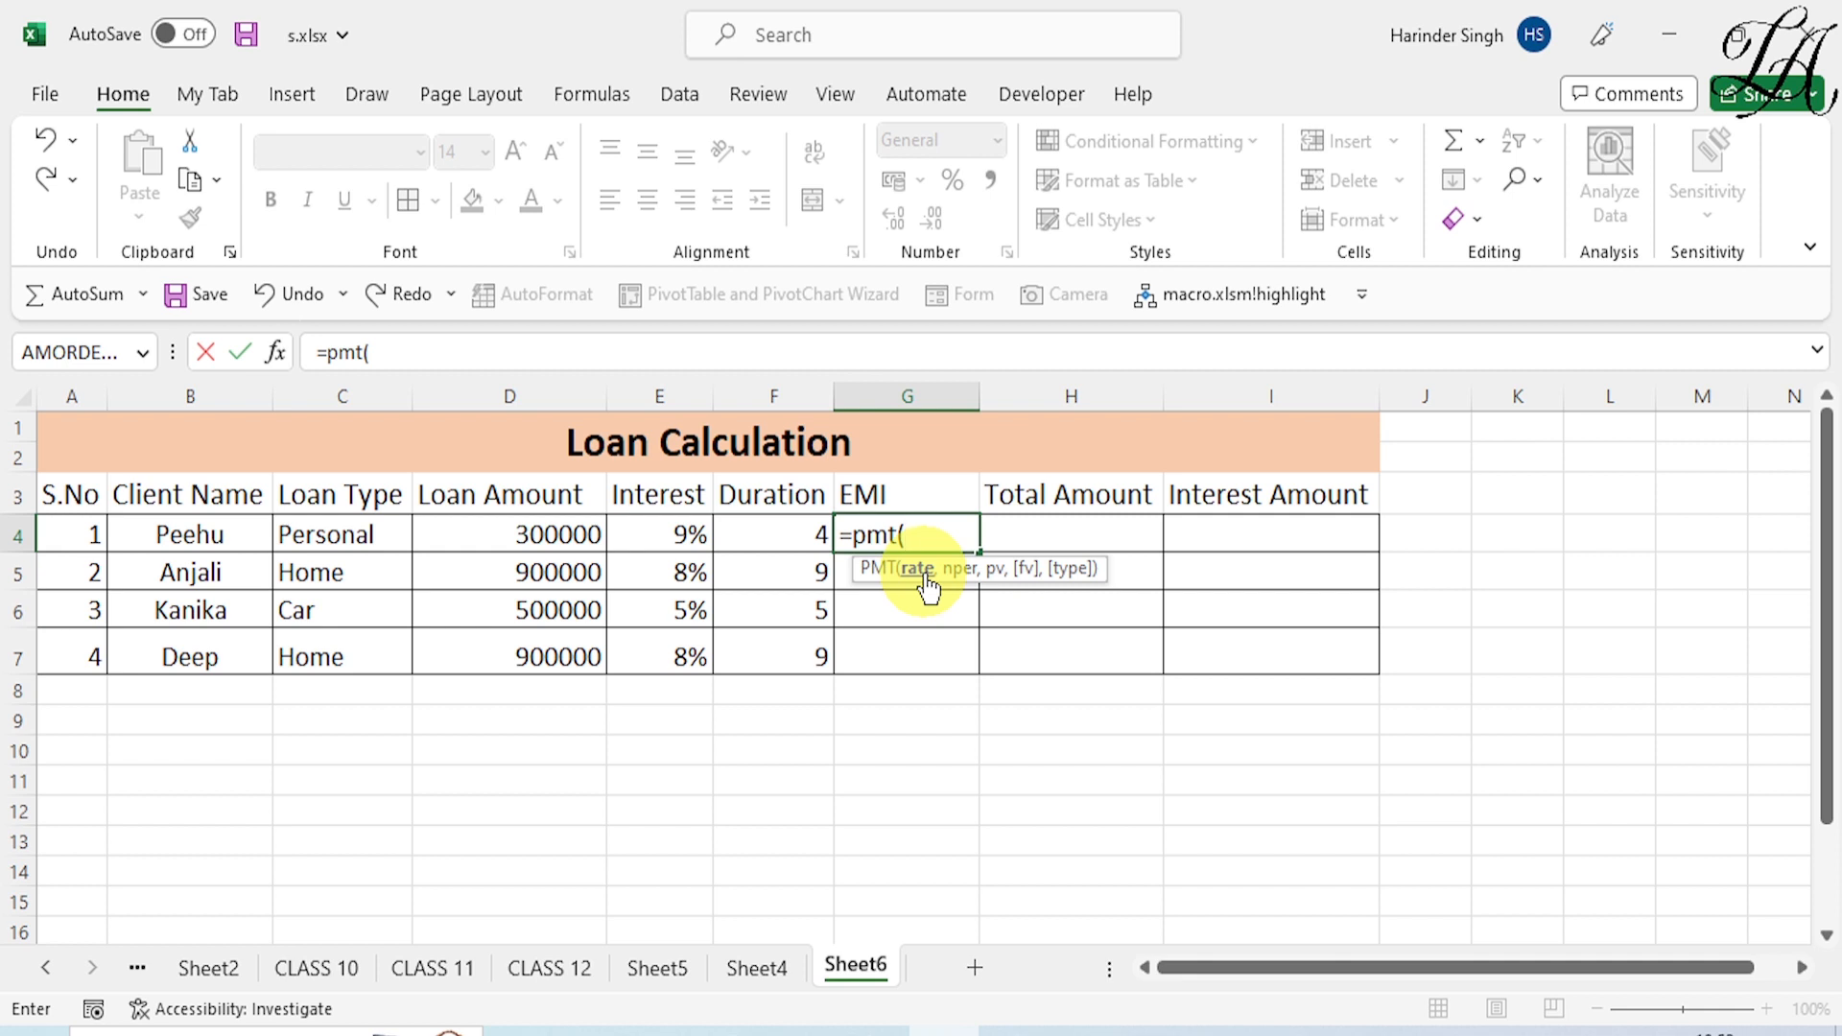
click(676, 535)
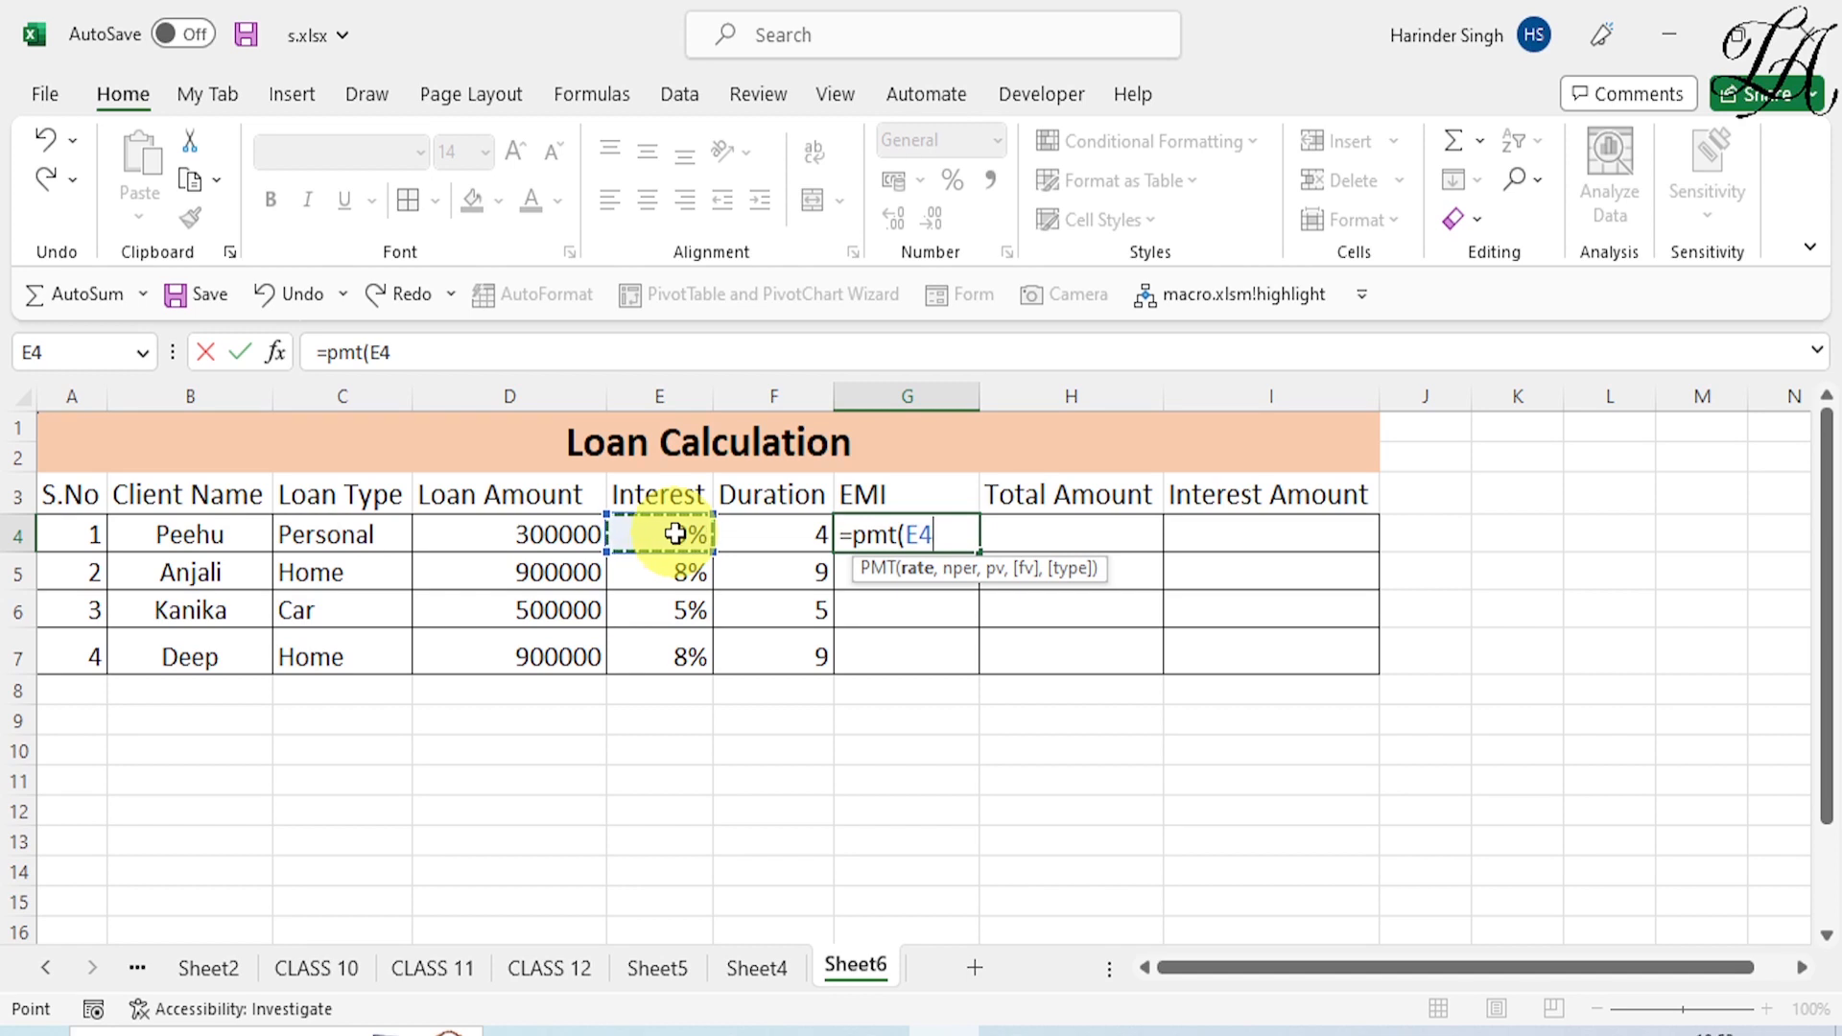
text(/12)
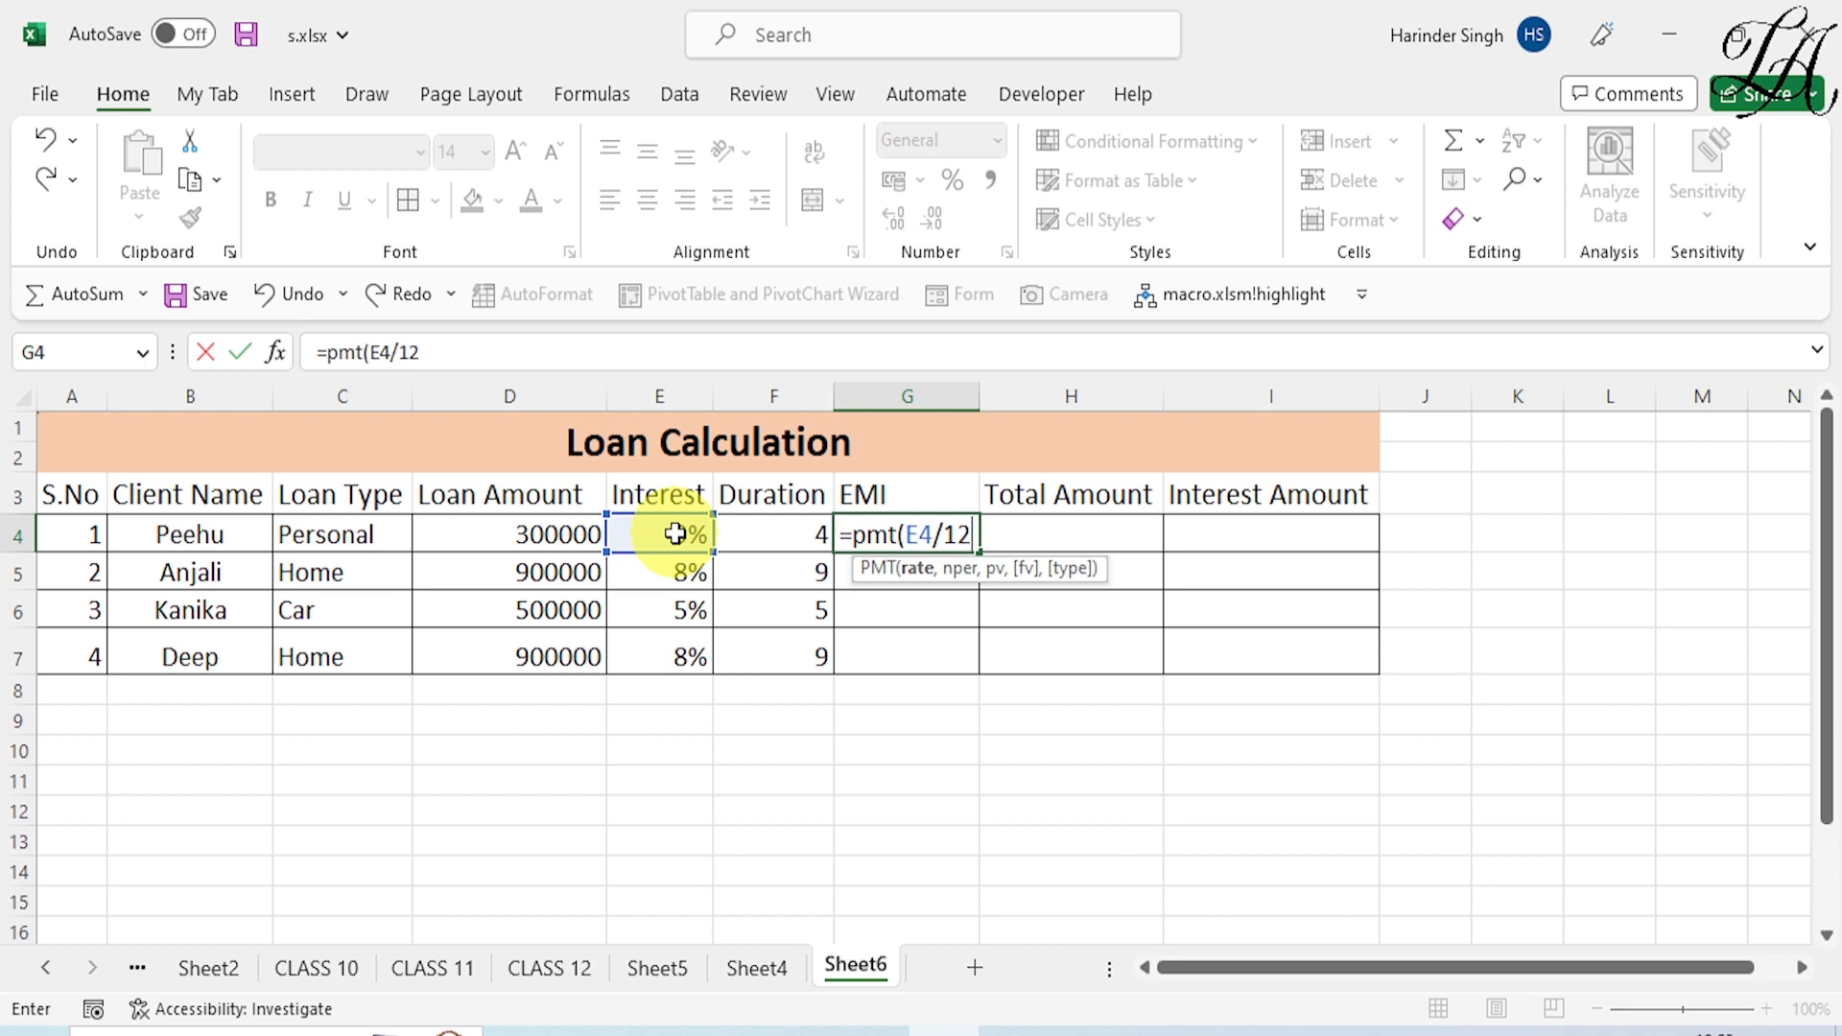
text(,)
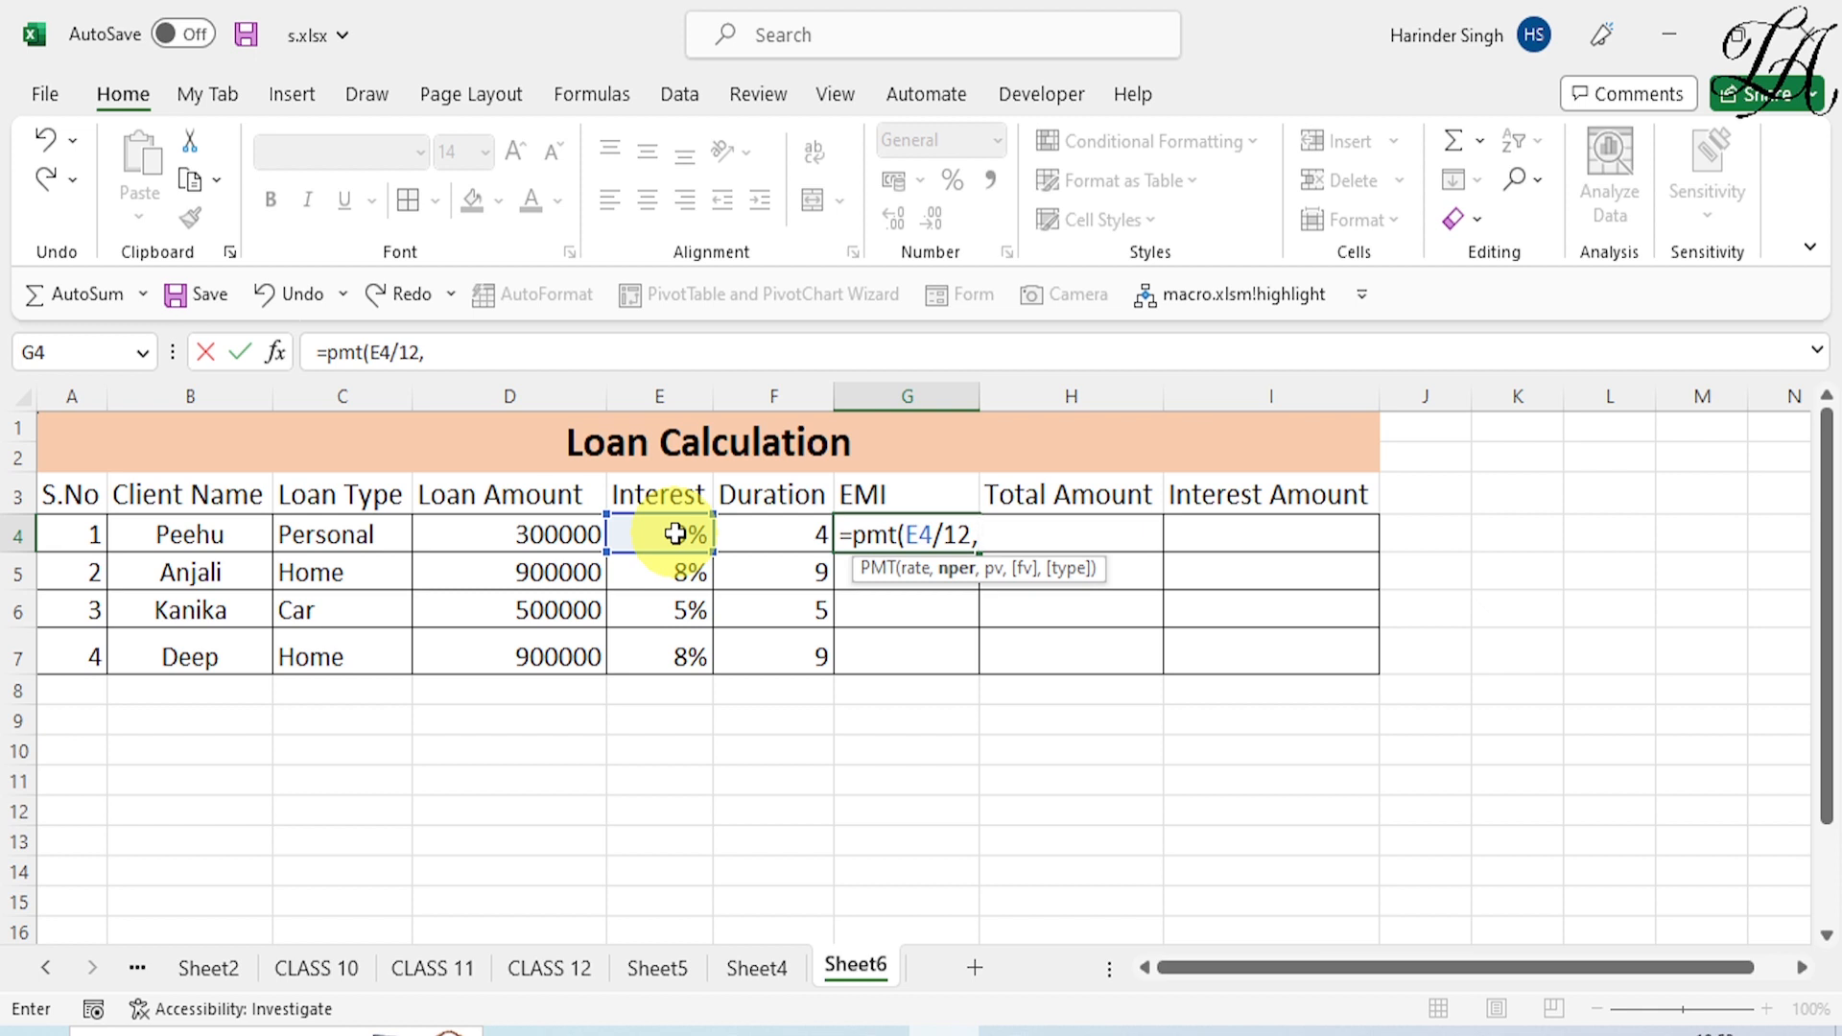
click(783, 537)
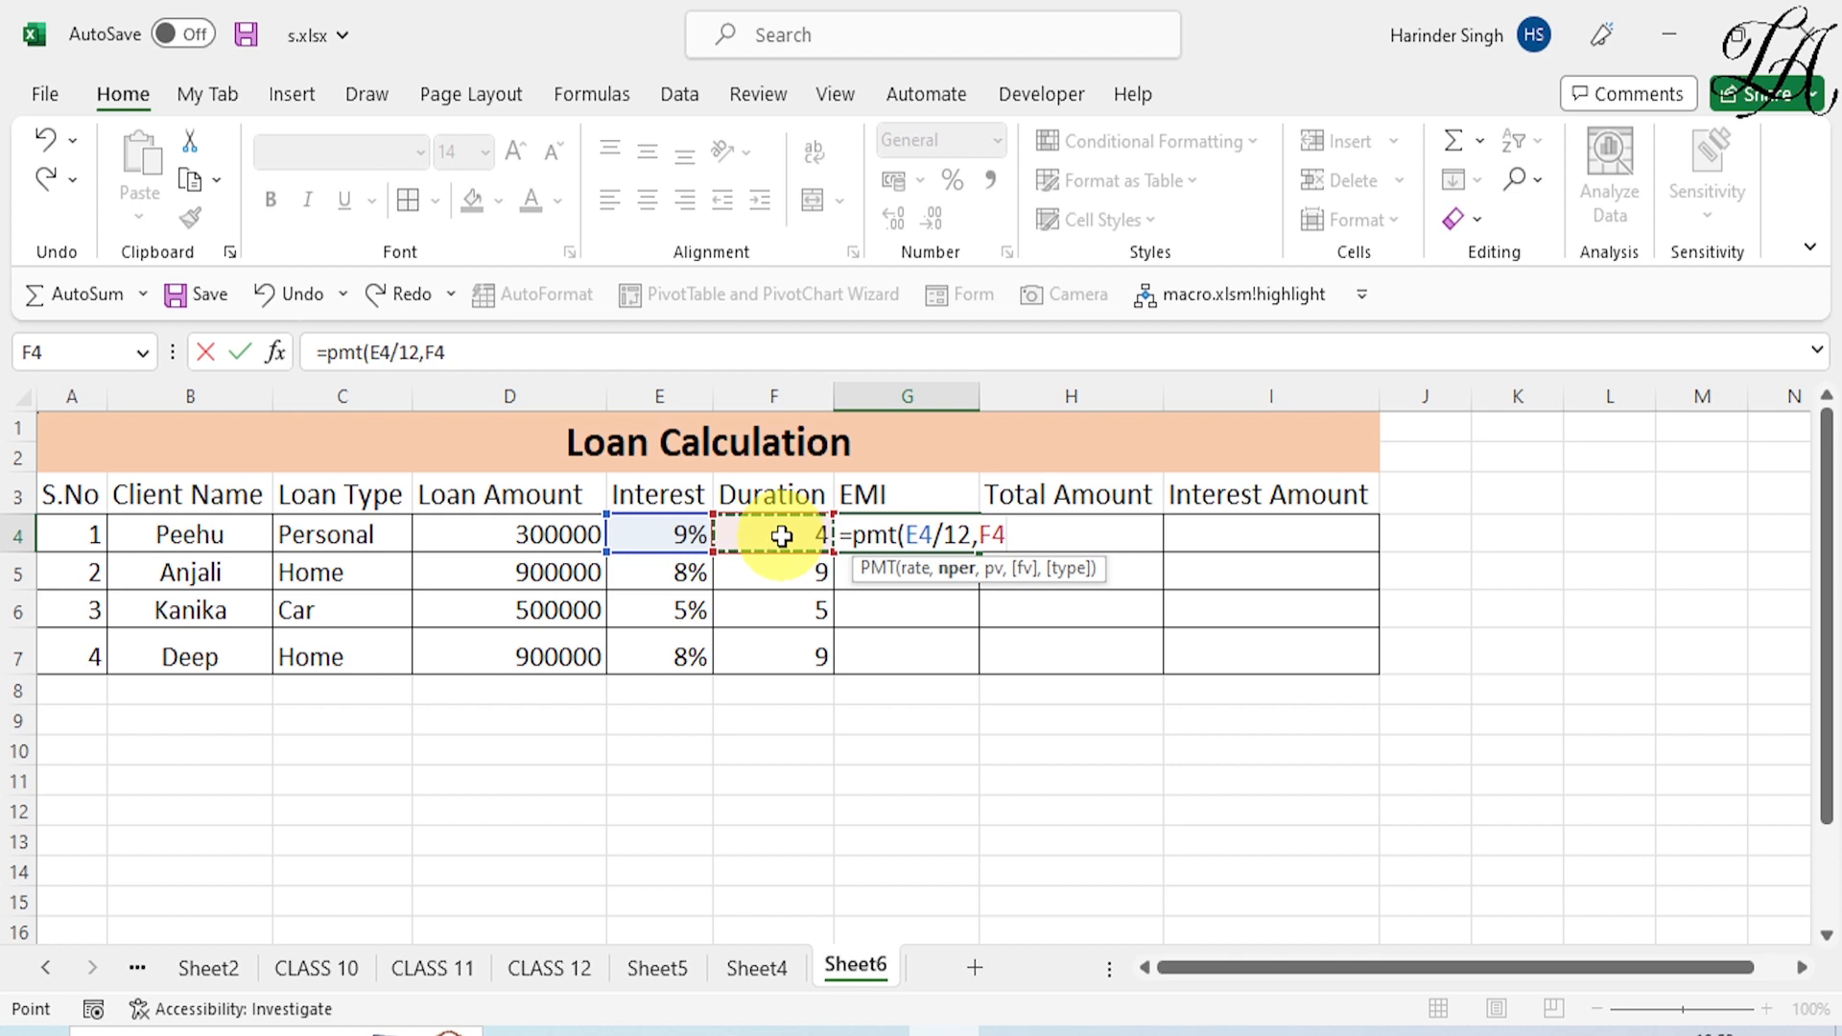
text(*12,)
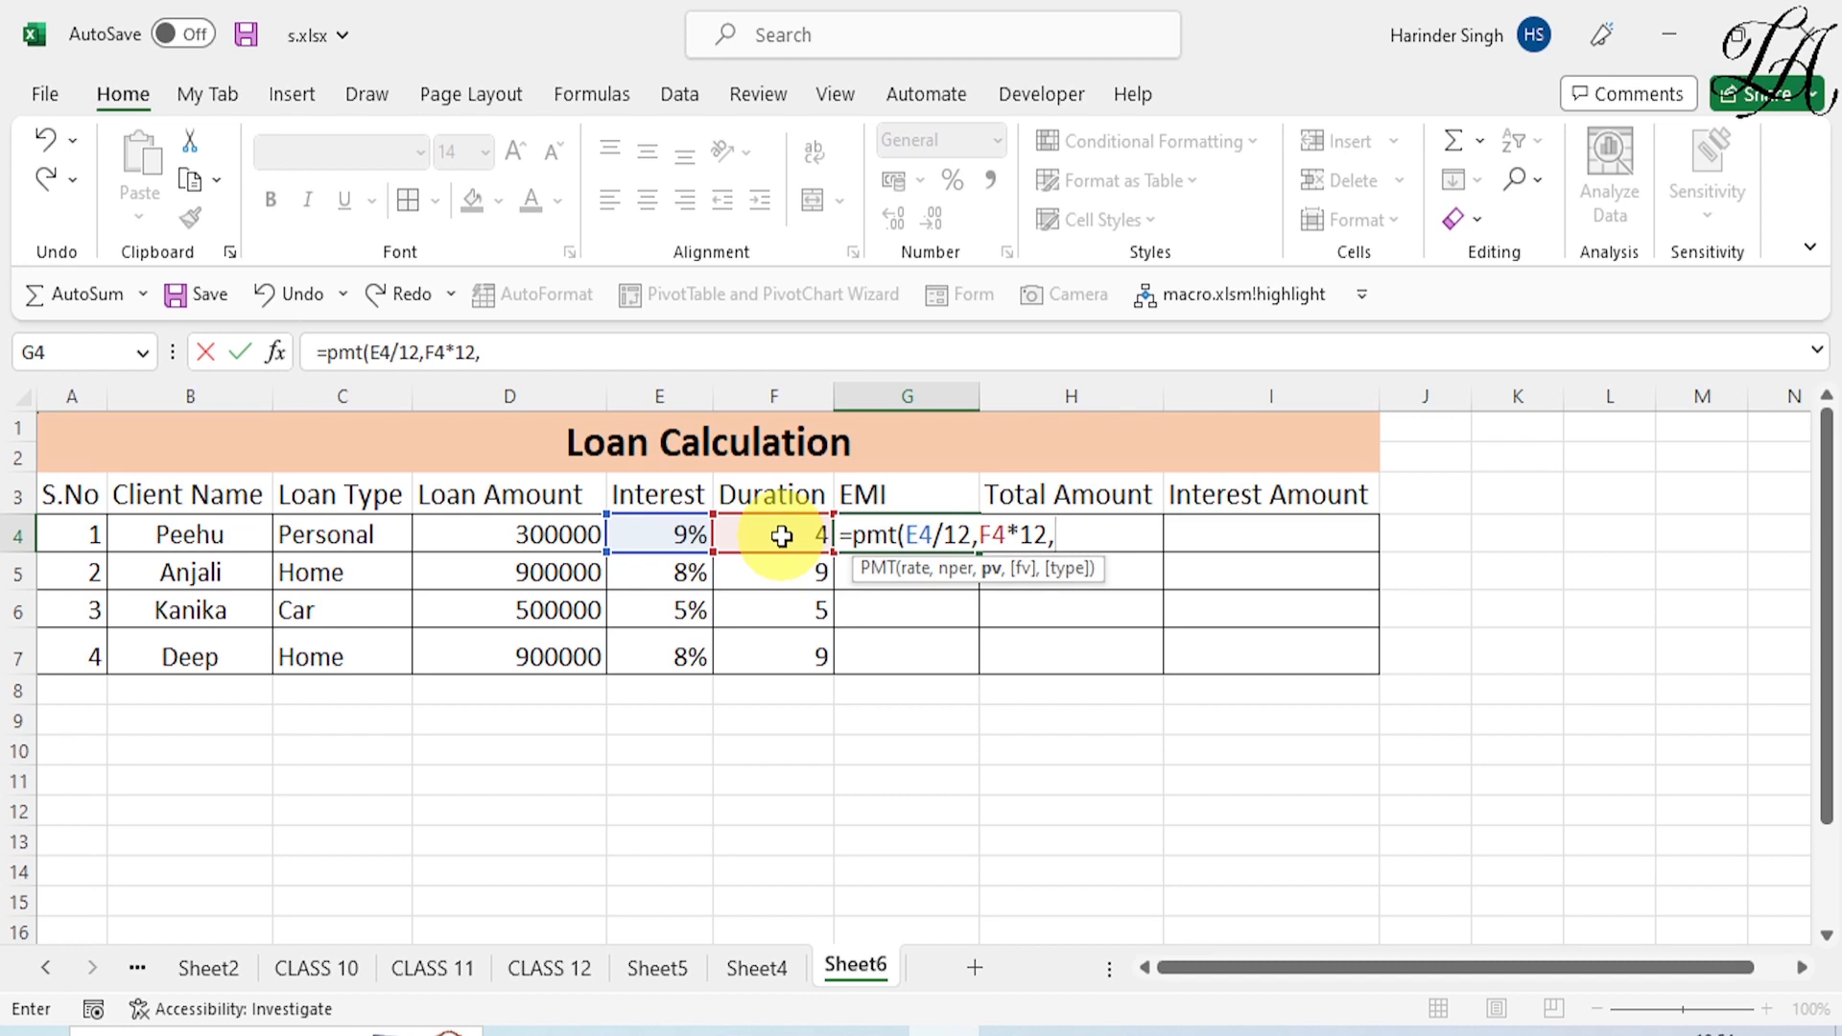
click(521, 536)
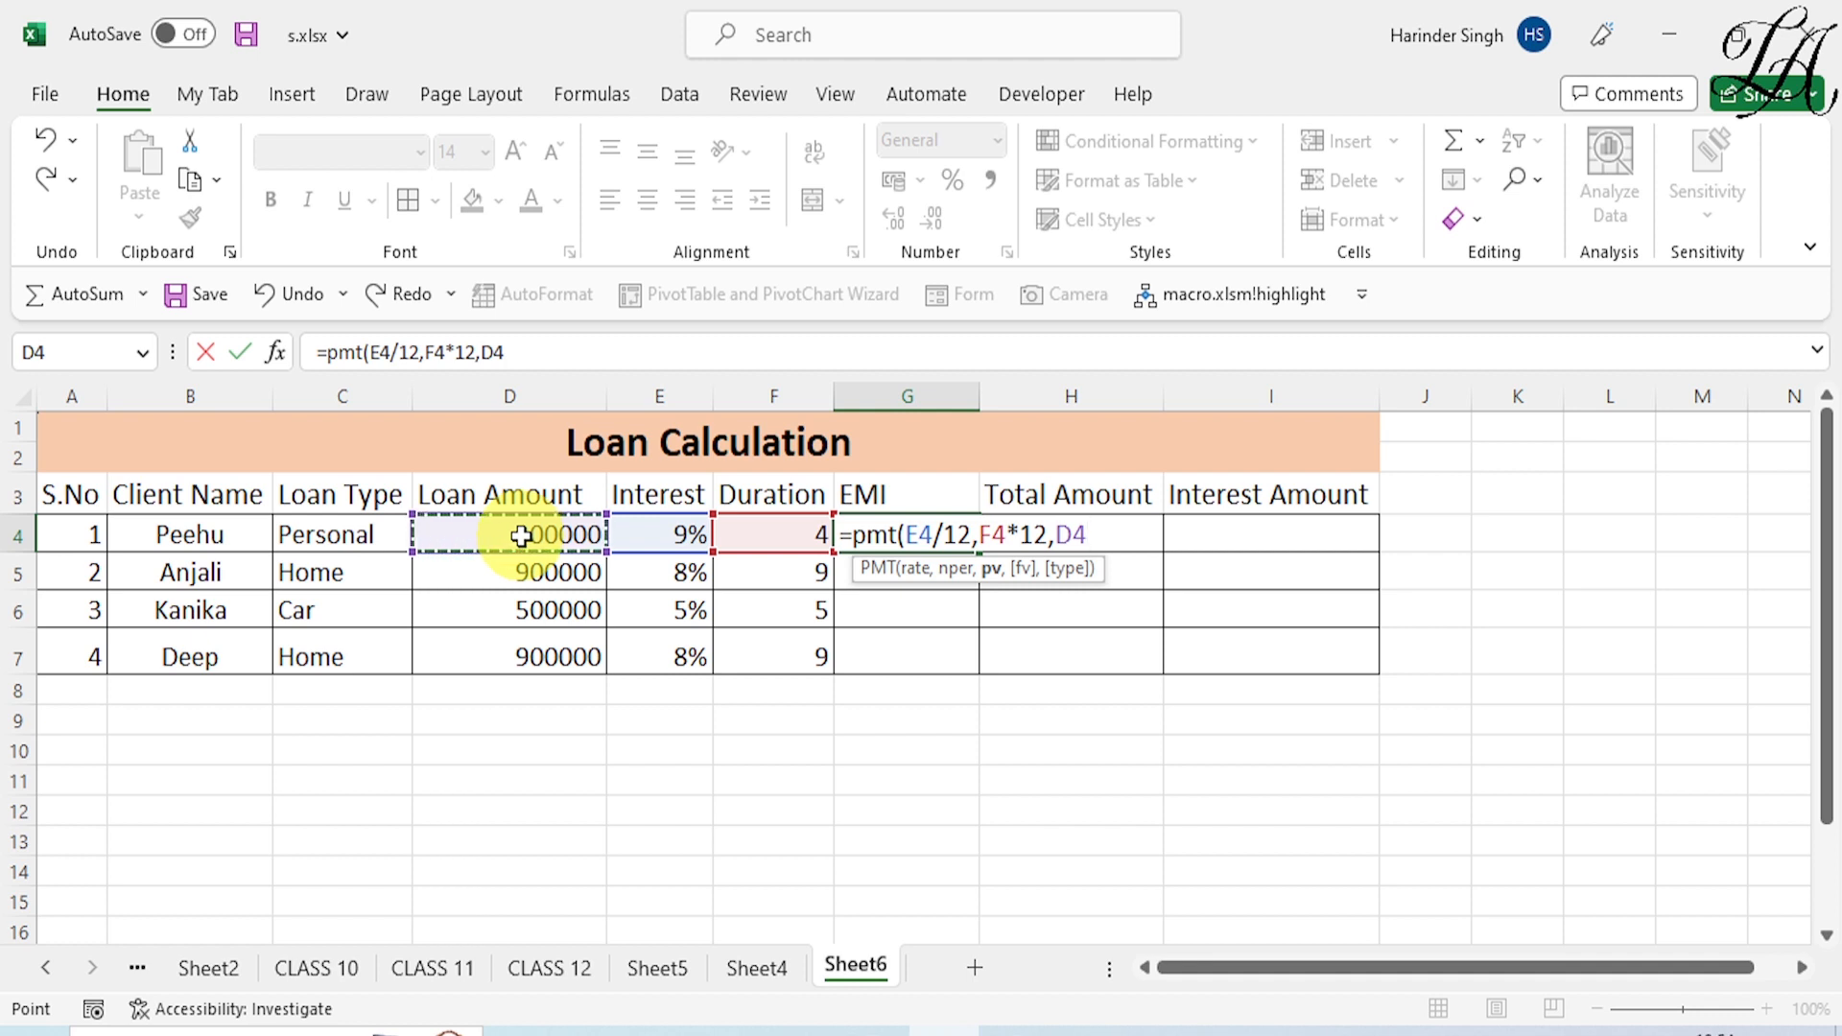
text())
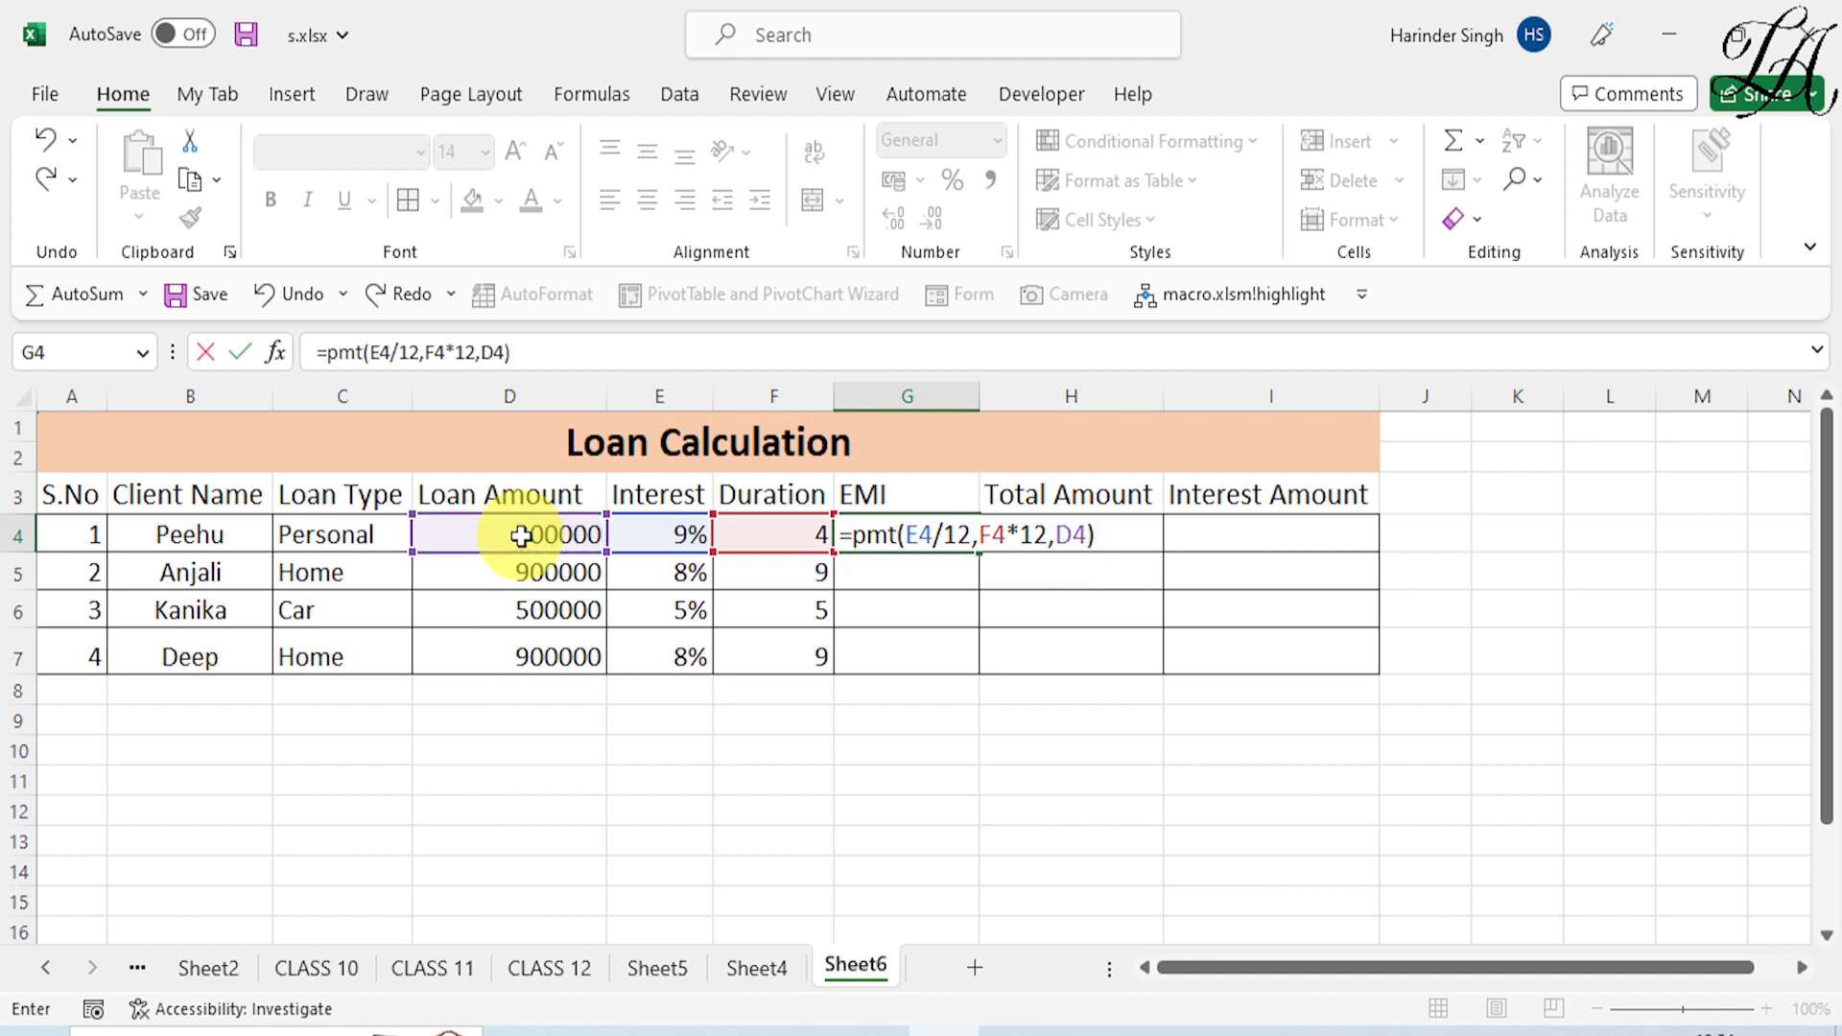
key(Return)
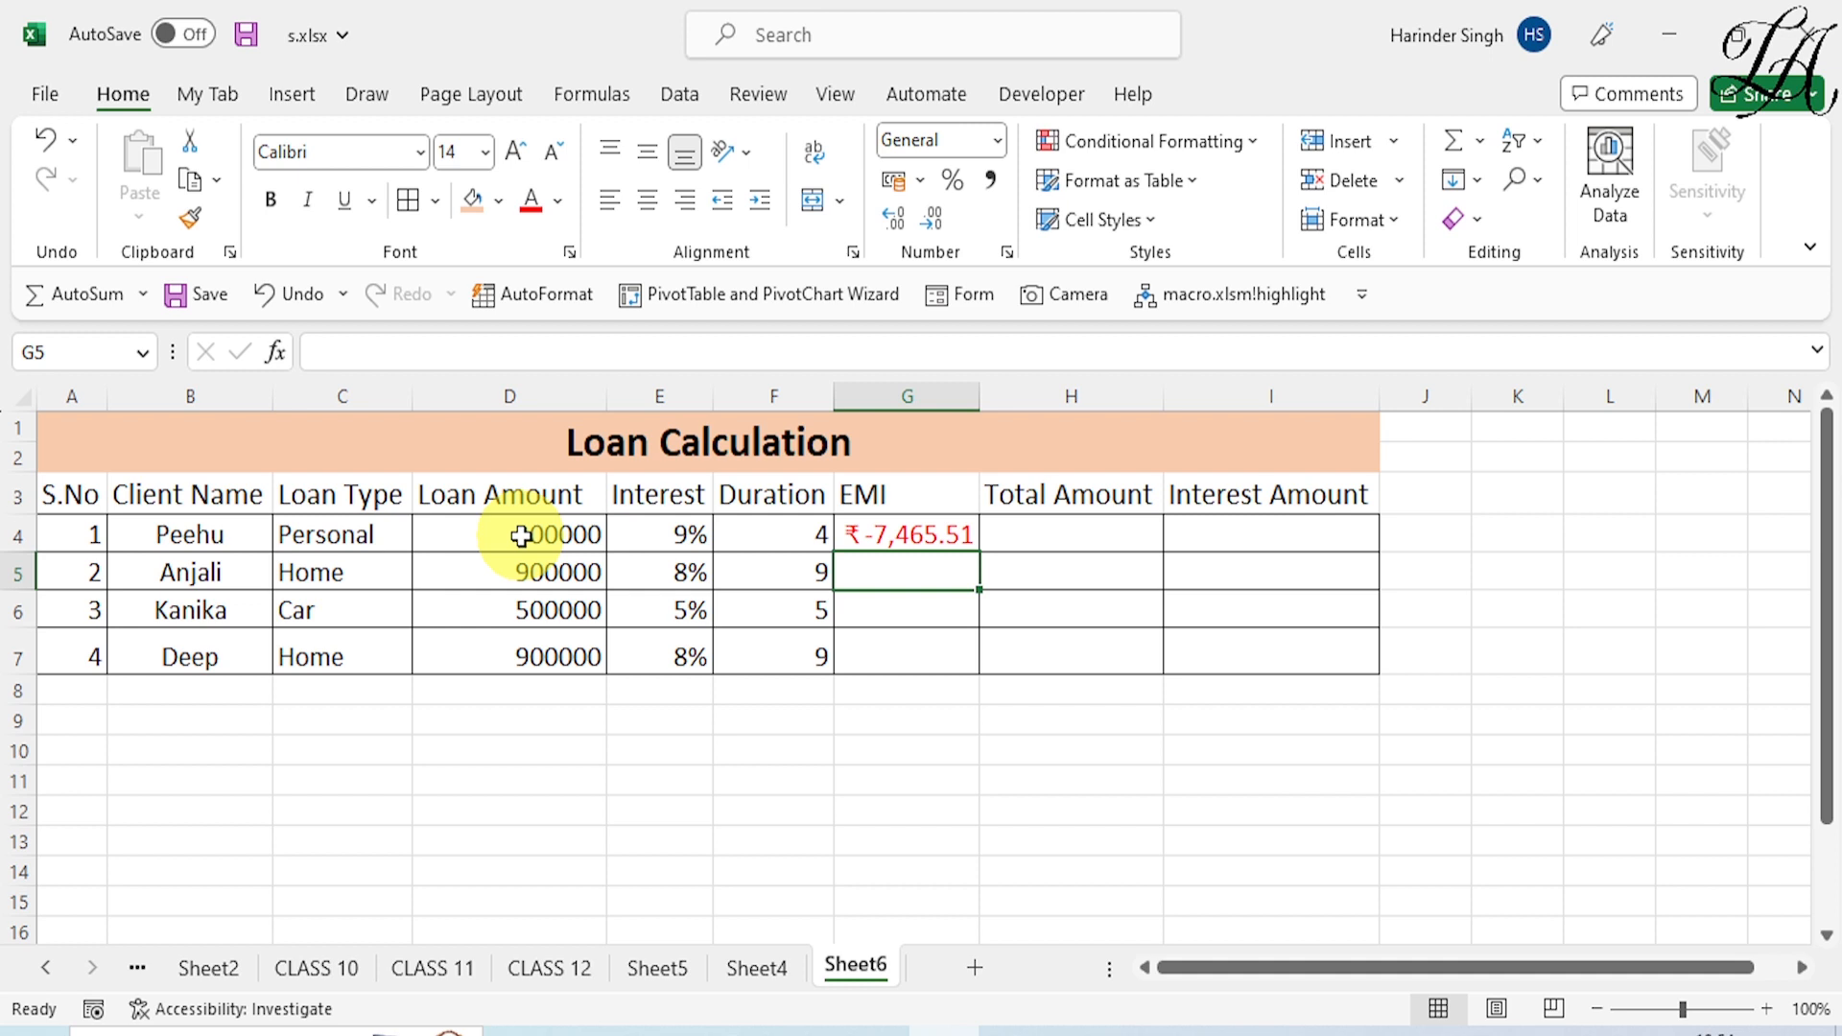
Step: Negate the EMI formula in G4 to =-PMT(E4/12,F4*12,D4) and fill it down to G7
click(907, 538)
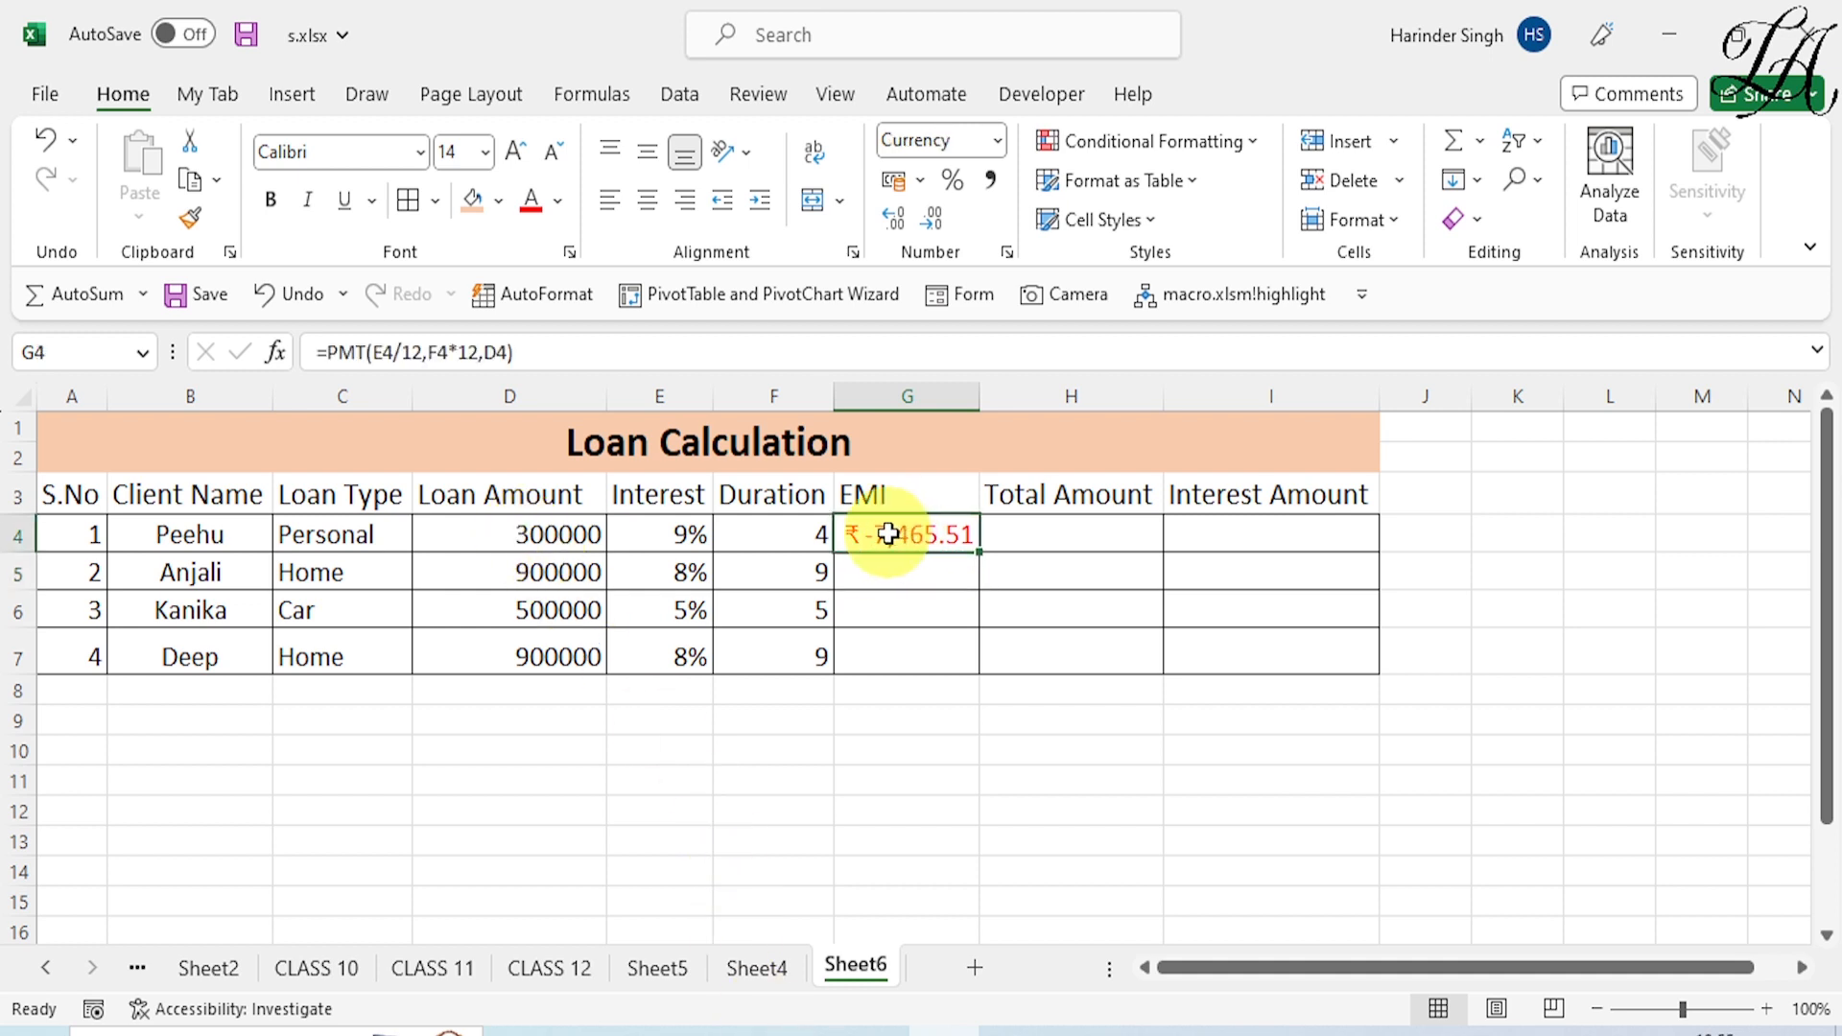
double_click(875, 533)
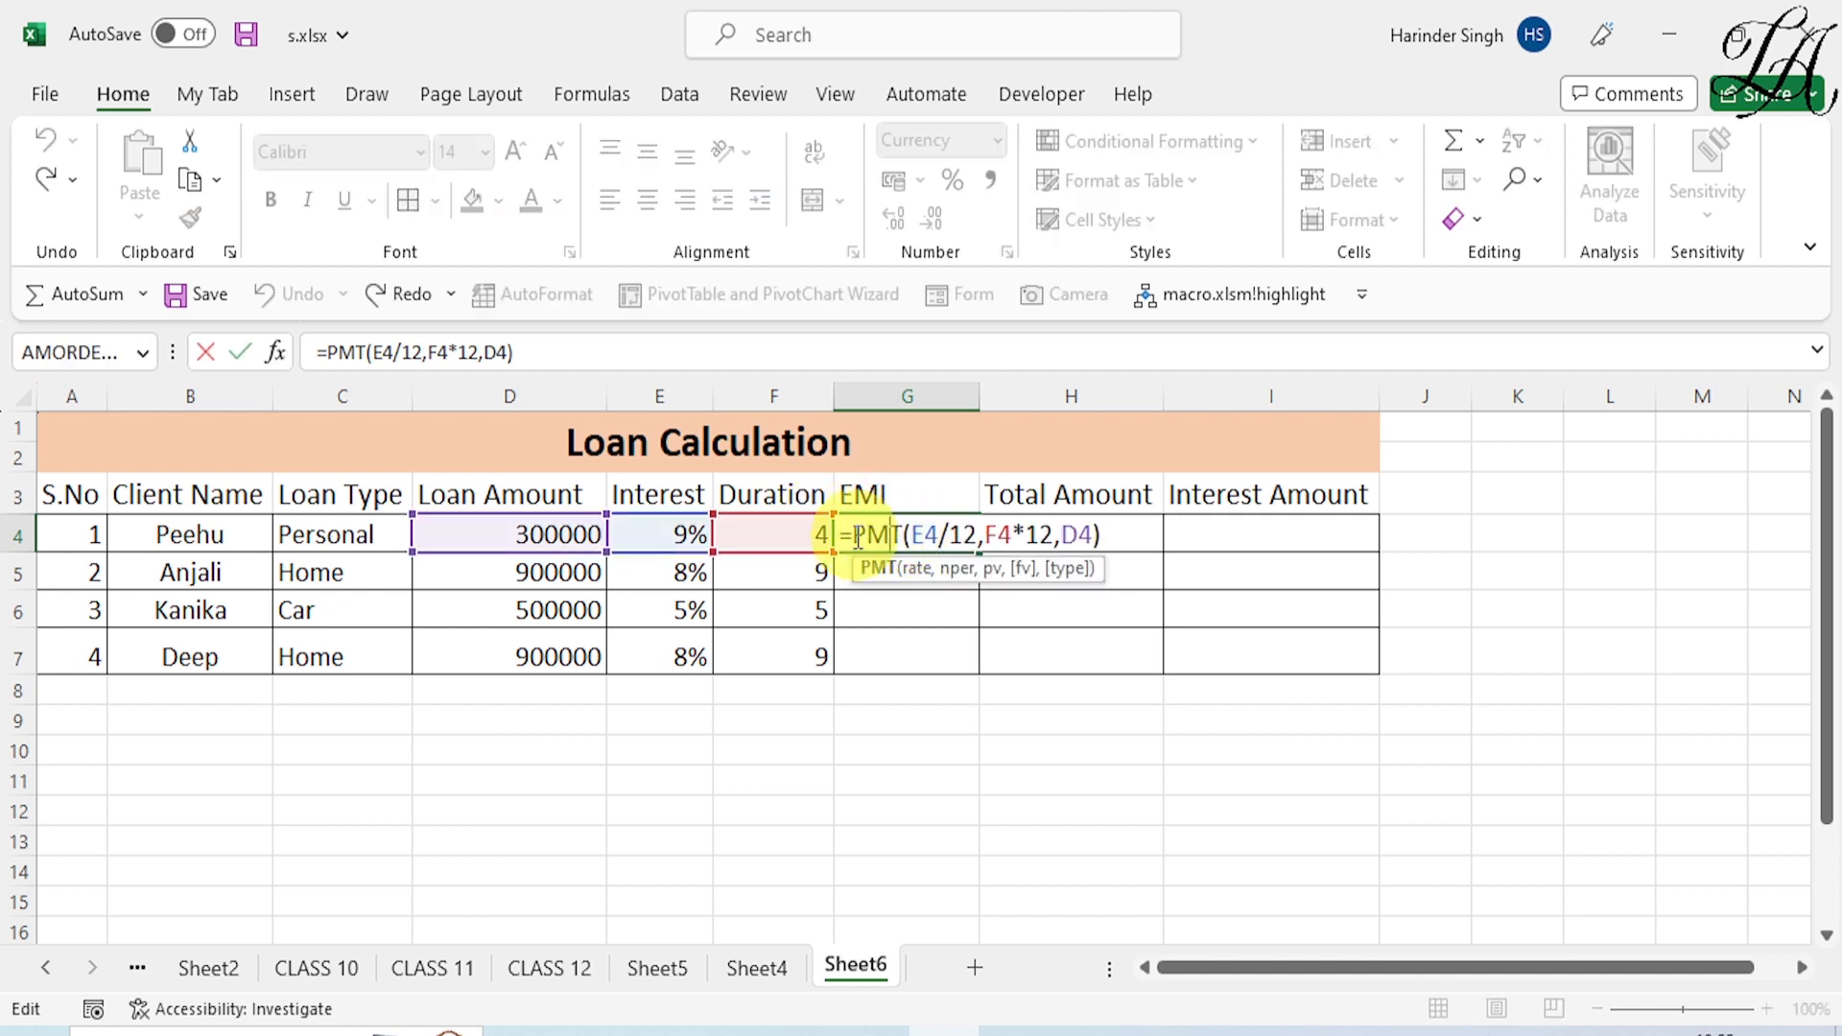
click(852, 535)
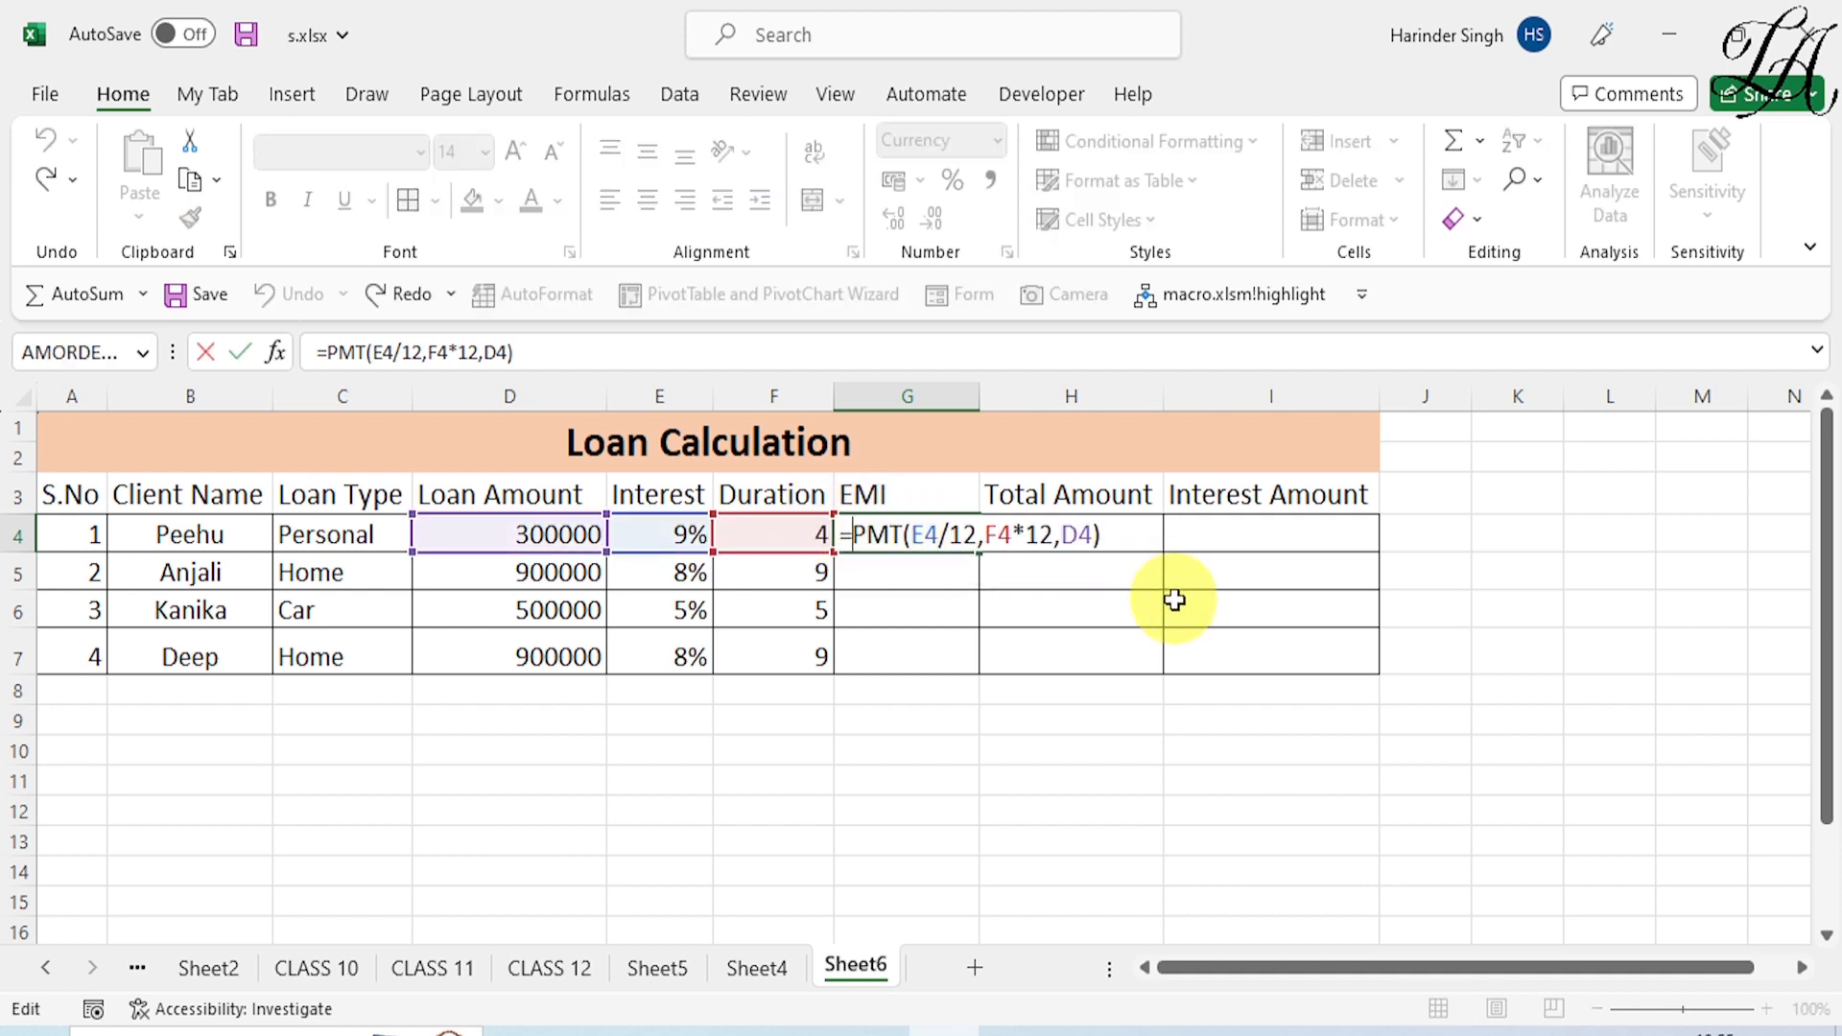
text(-)
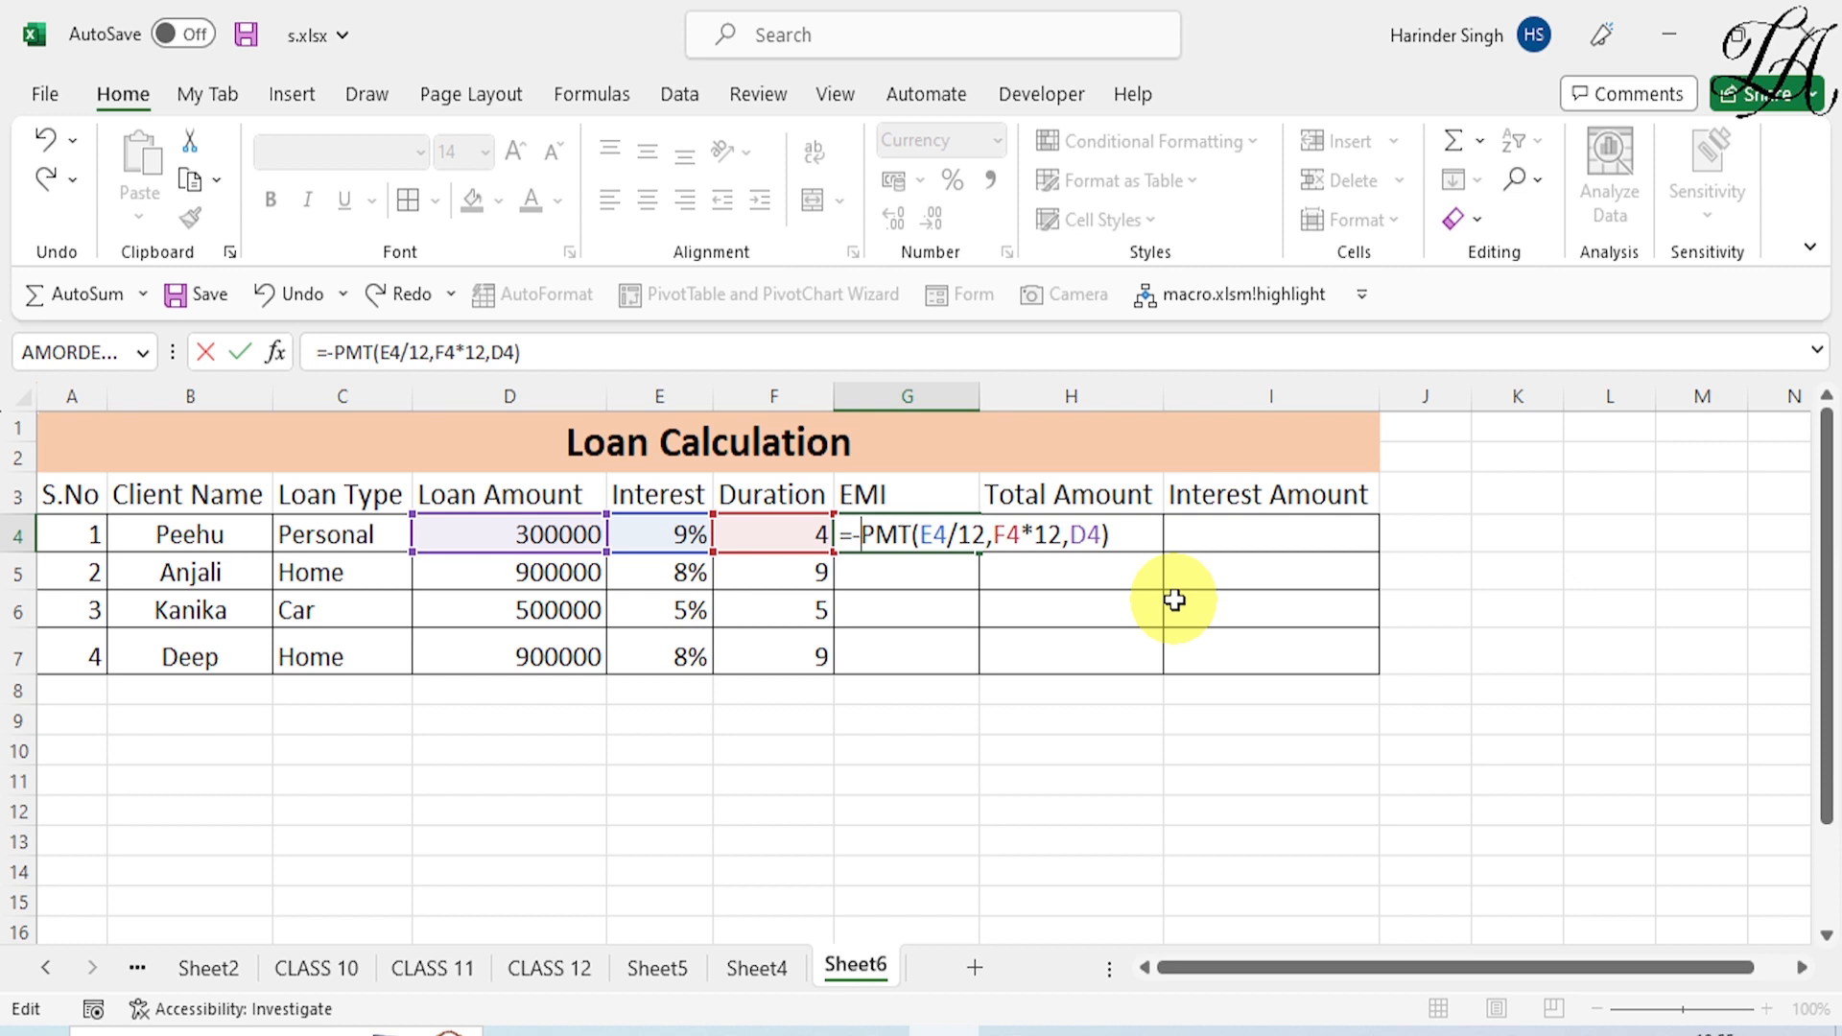
key(Return)
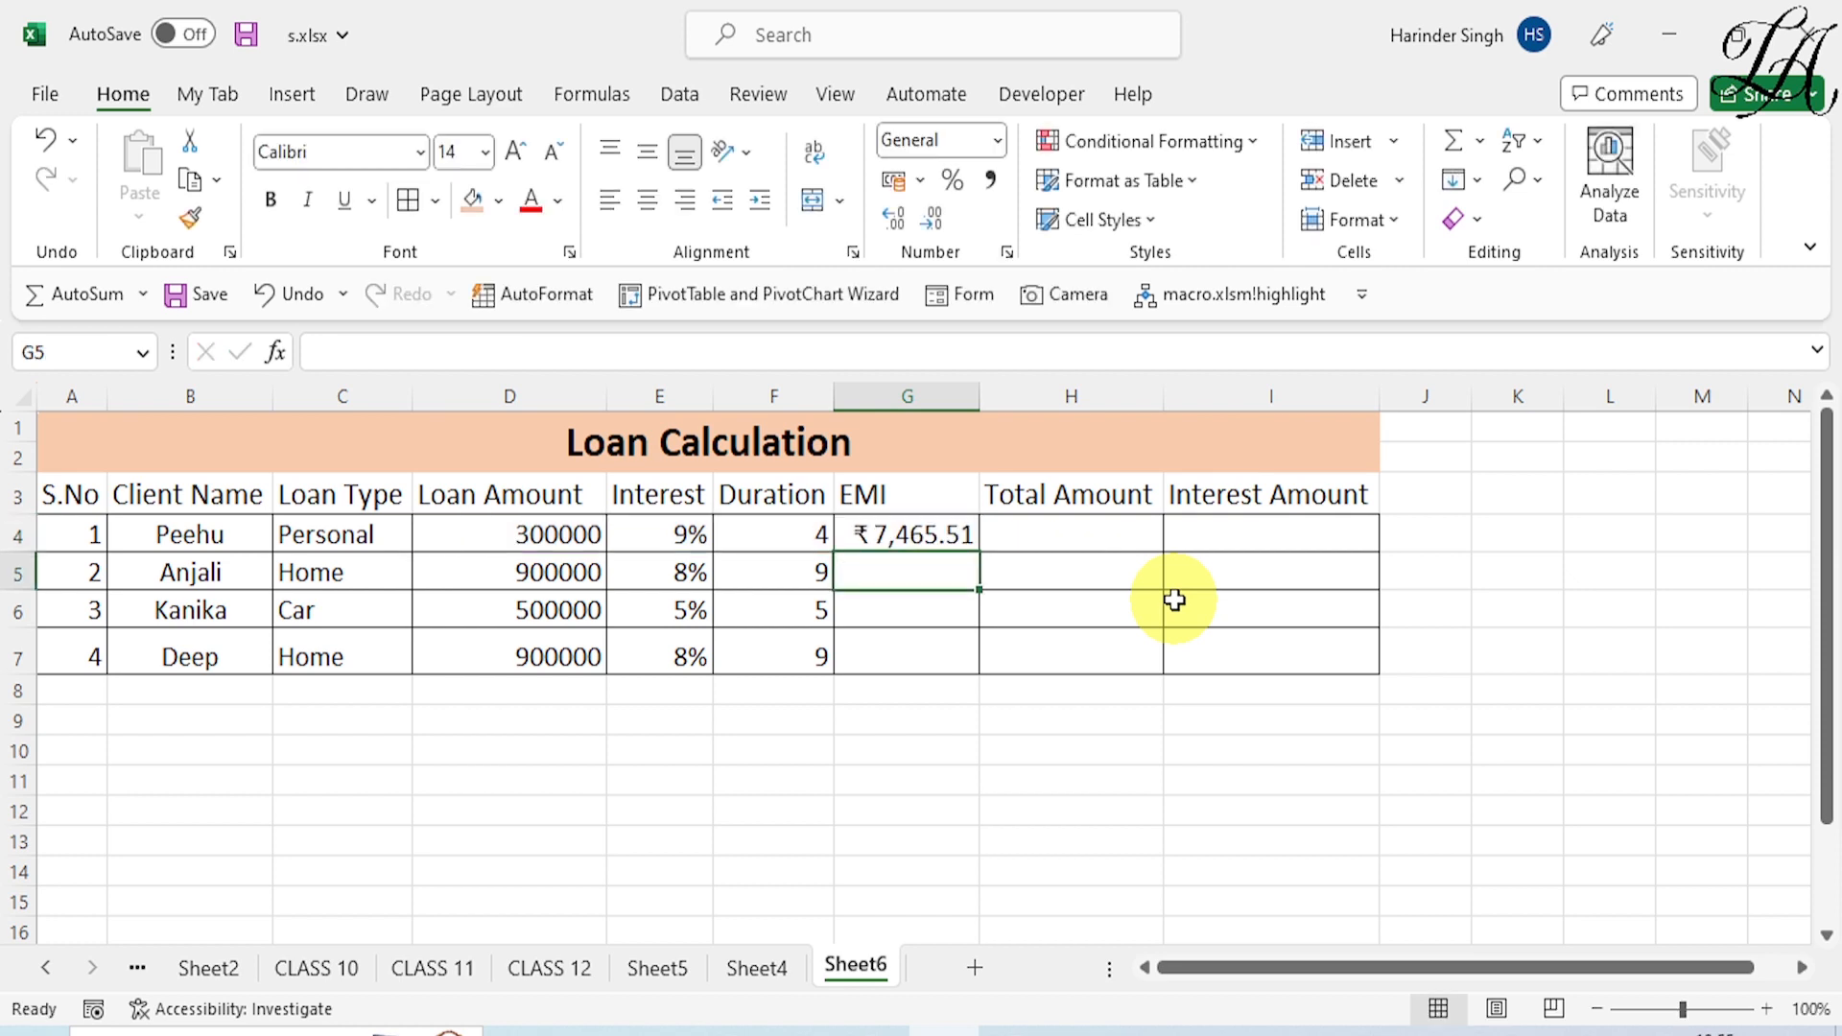
click(854, 530)
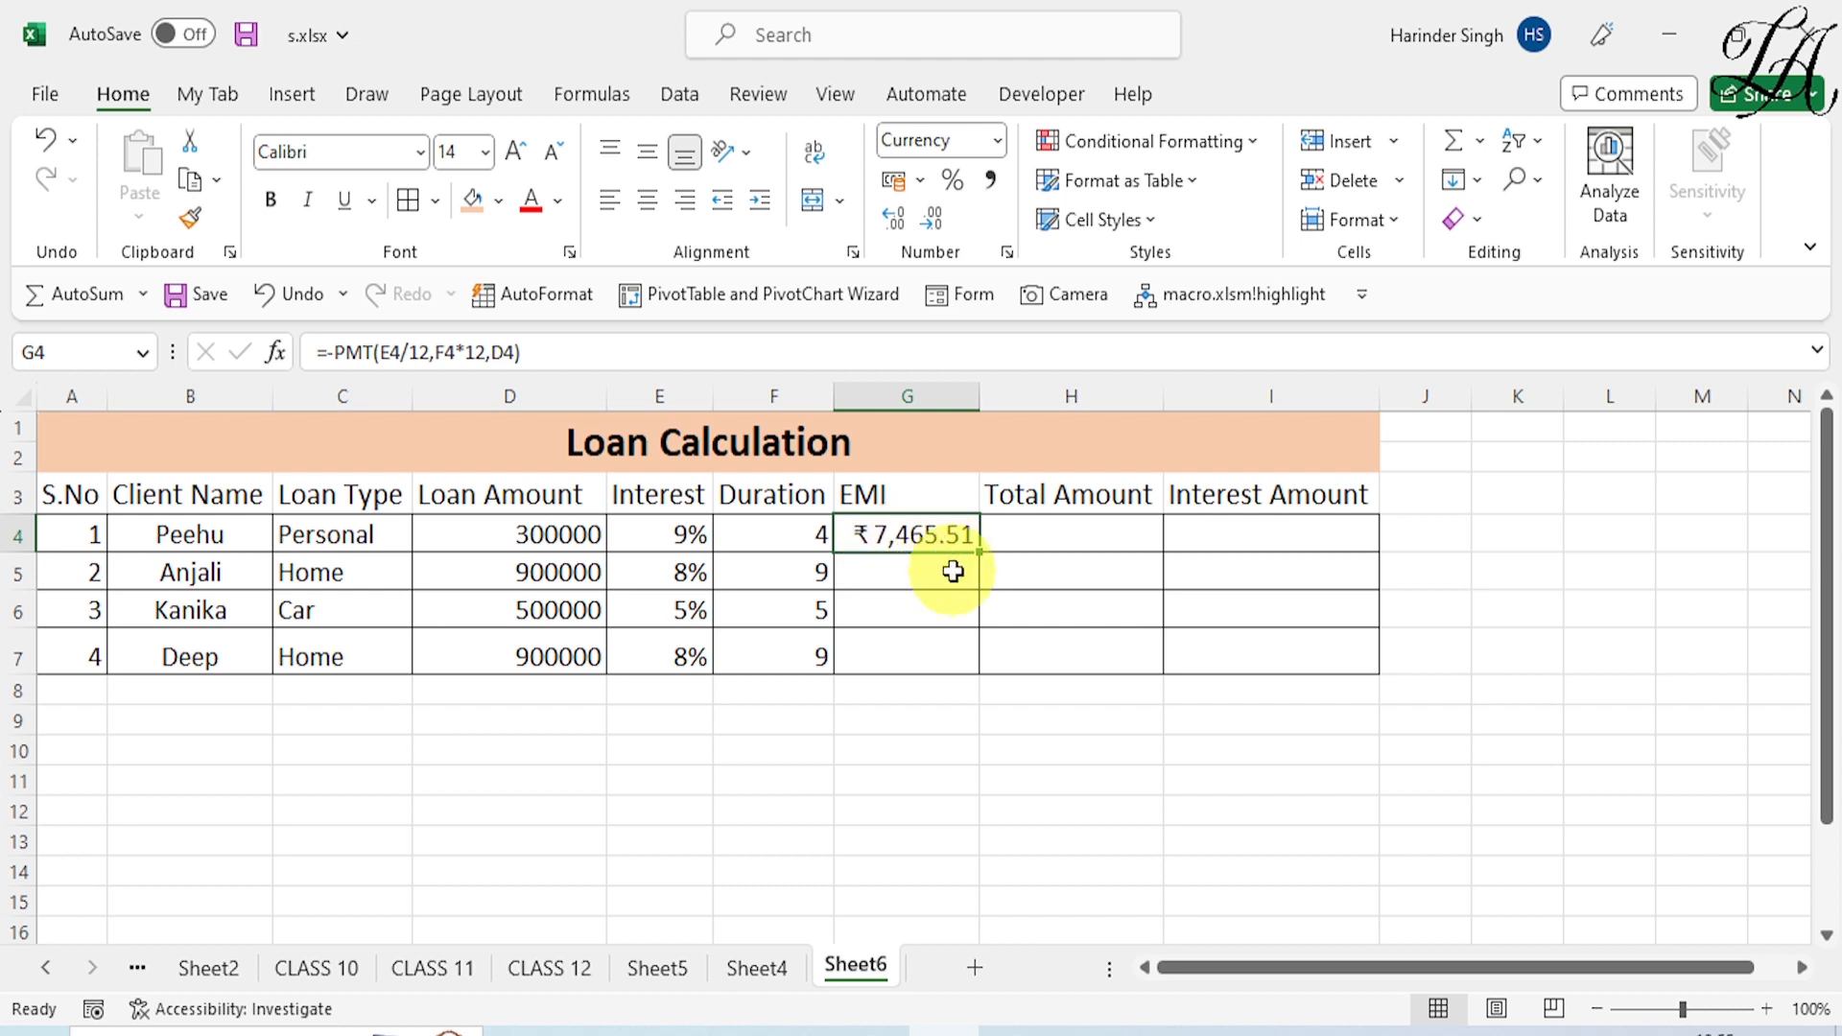
drag(978, 553, 964, 669)
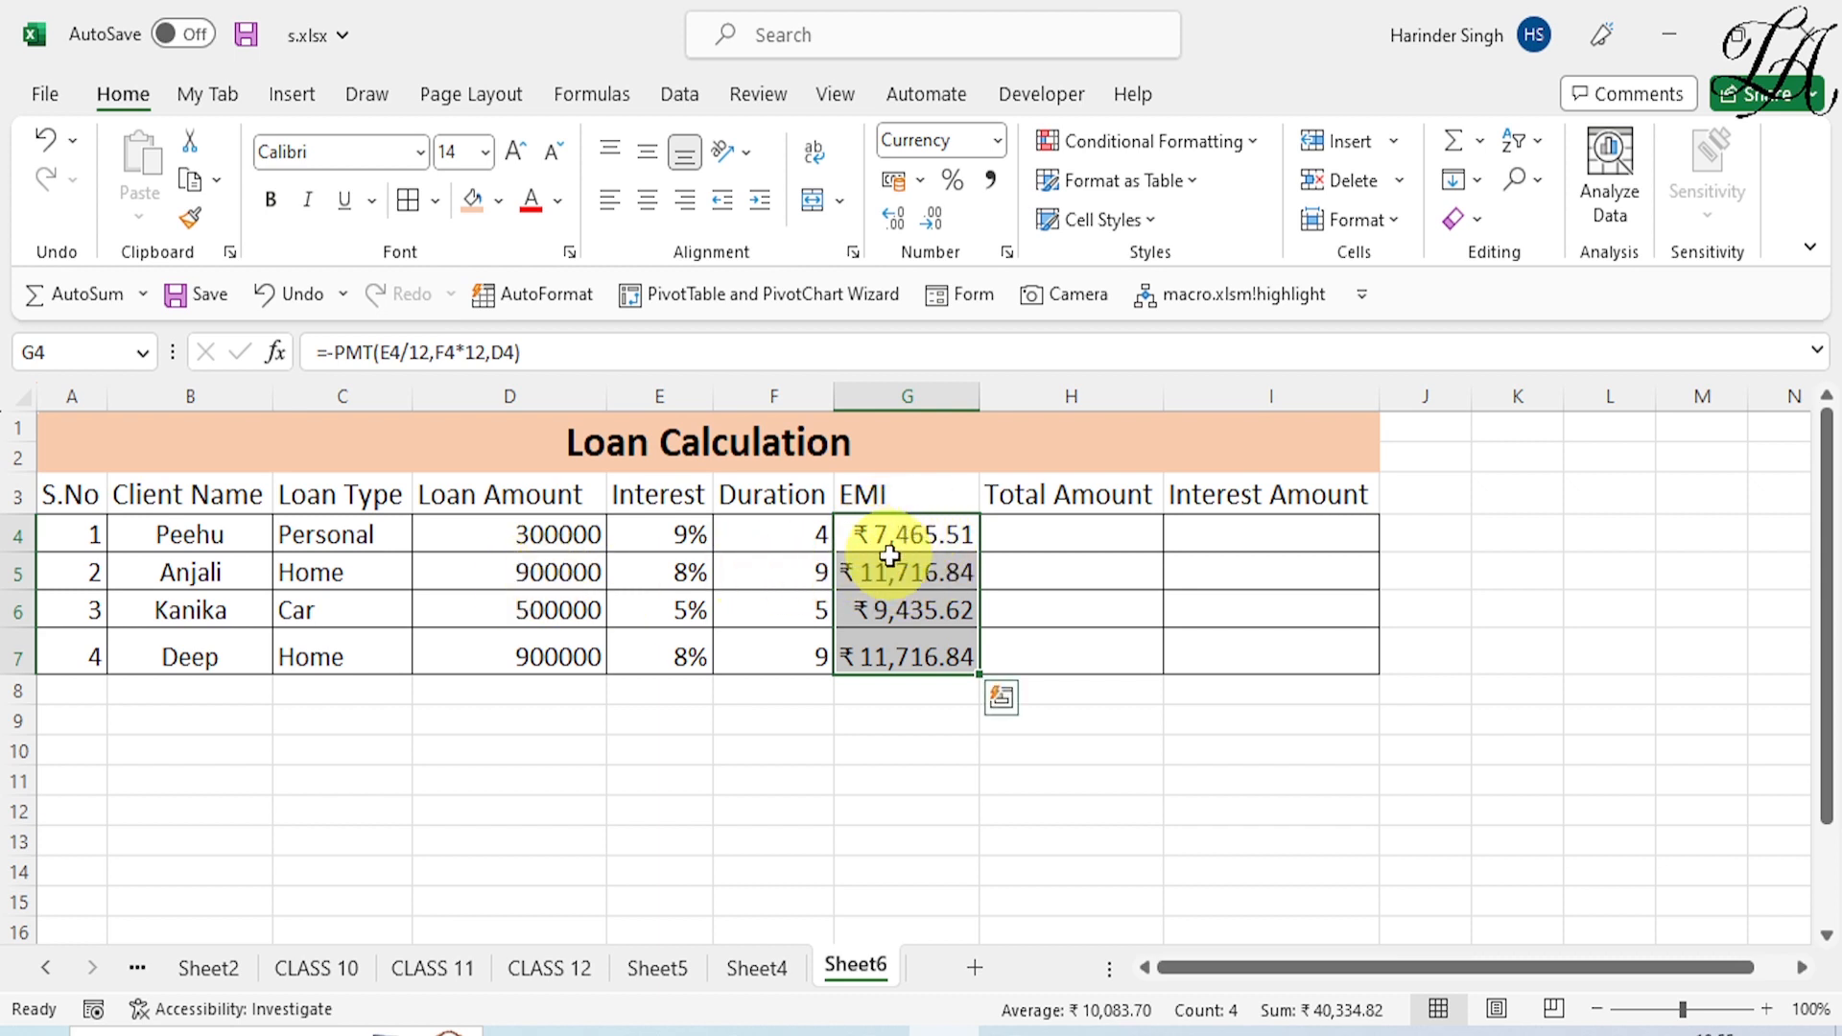
click(950, 543)
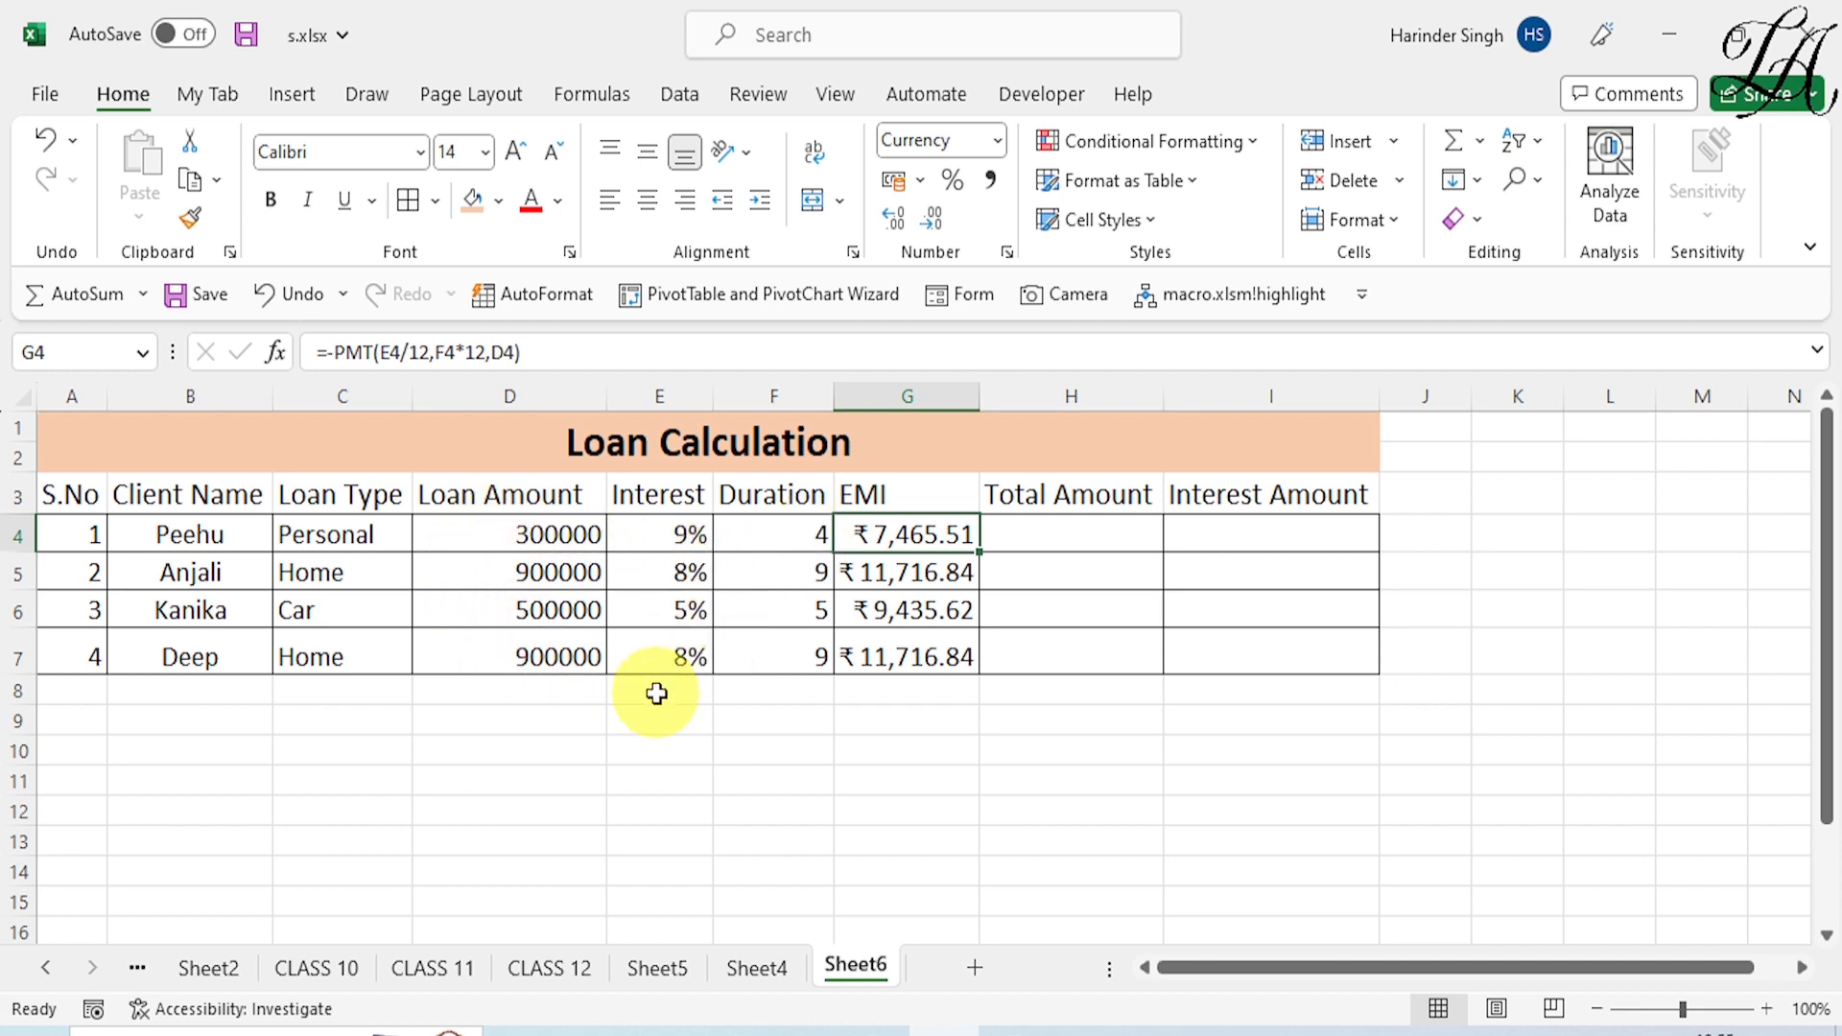
Step: Calculate the Total Amount in H4 with =G4*F4*12 and fill the formula down to H7
click(1077, 542)
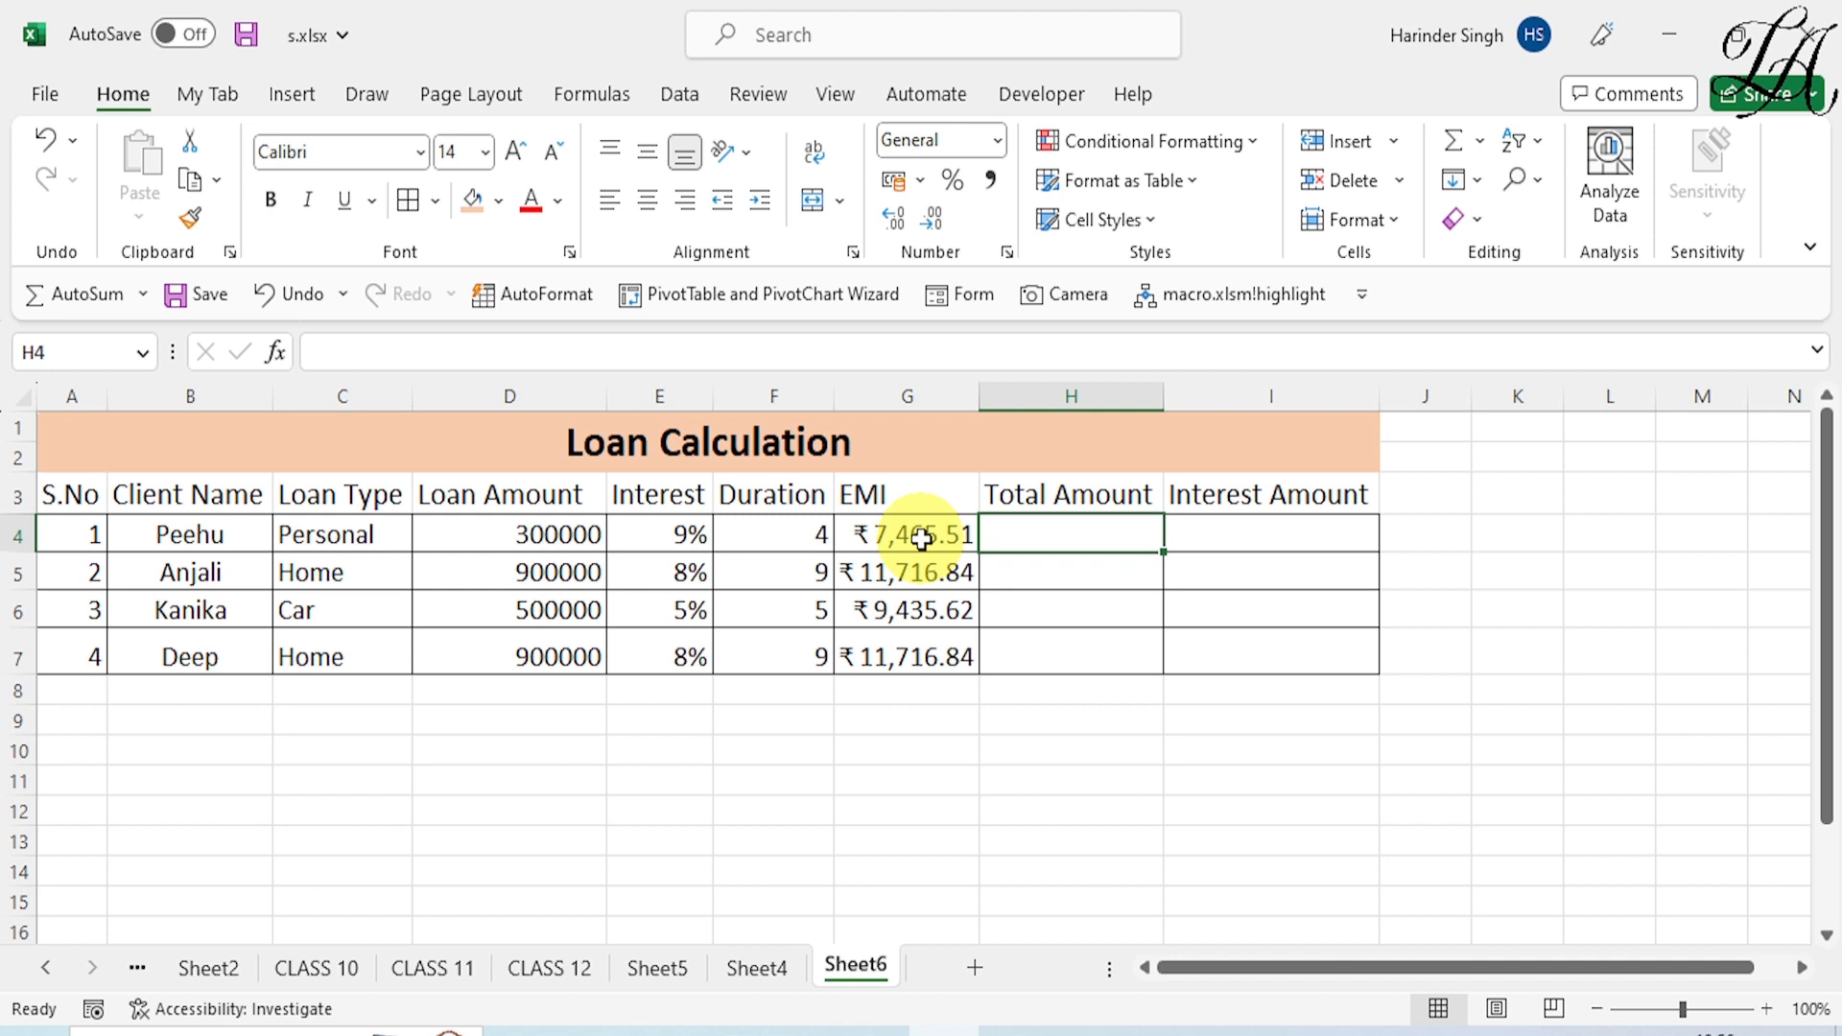
text(=)
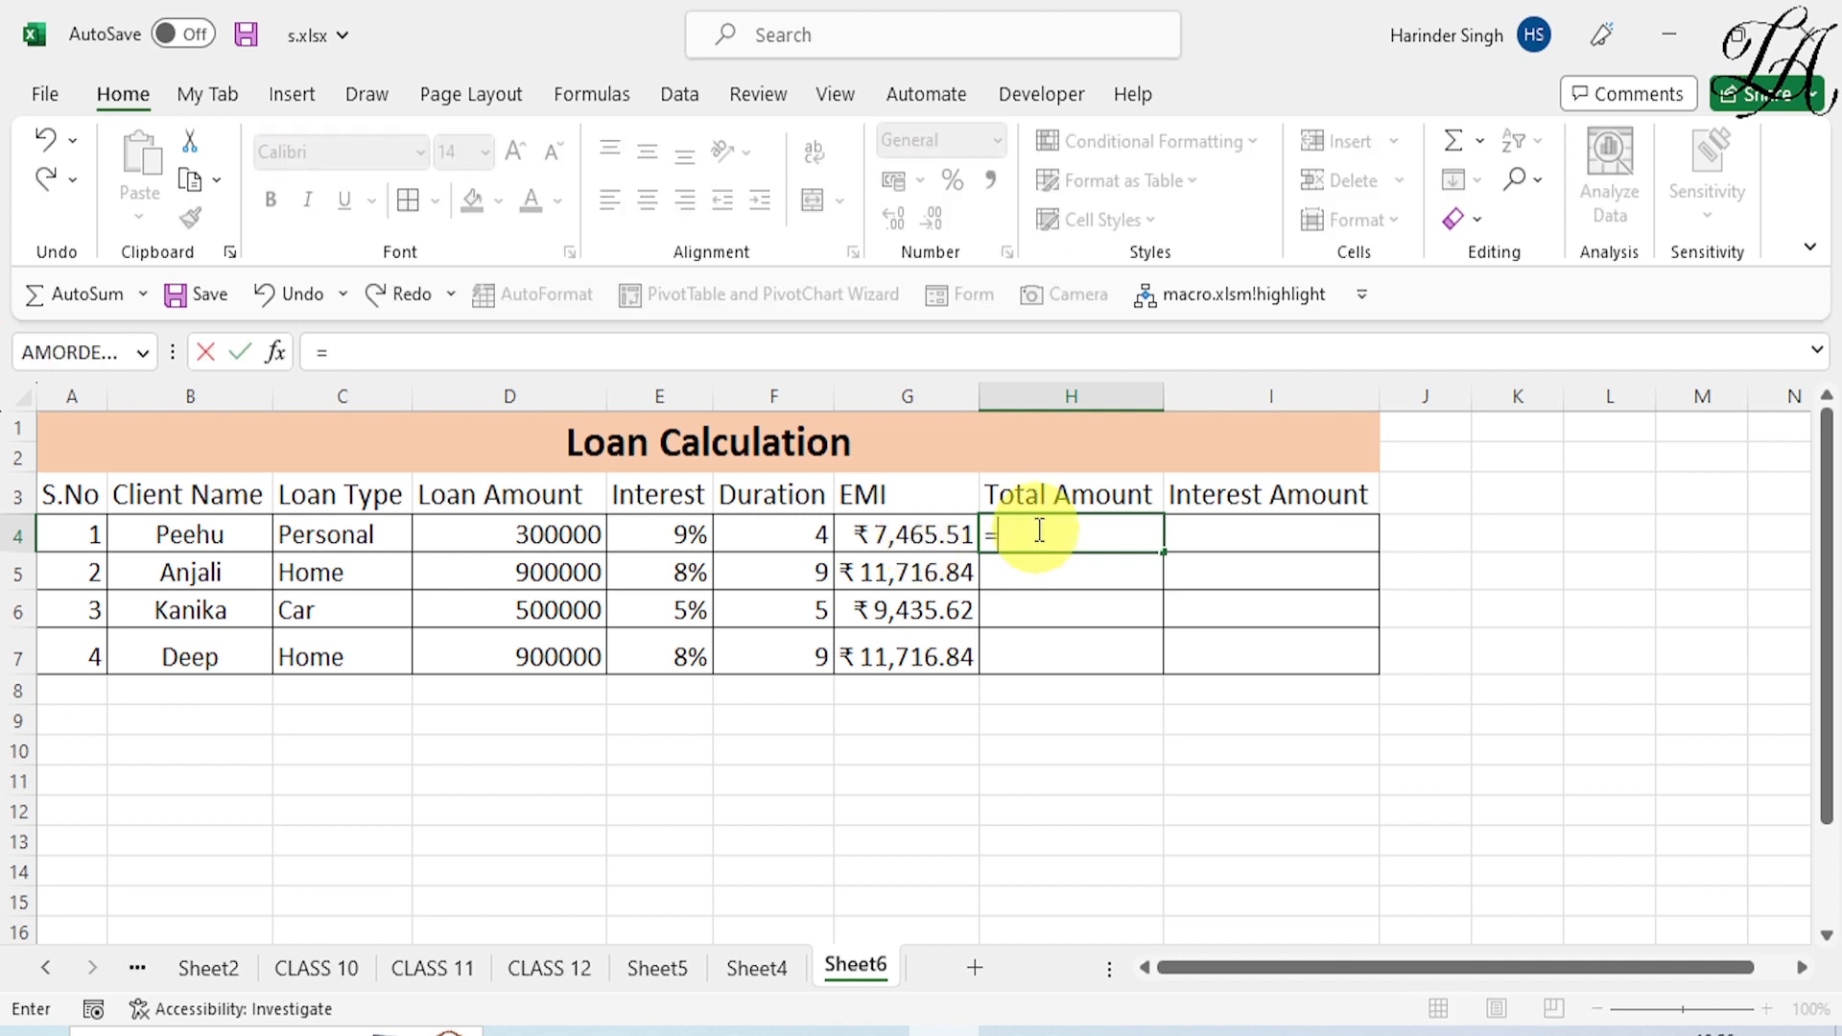
click(908, 530)
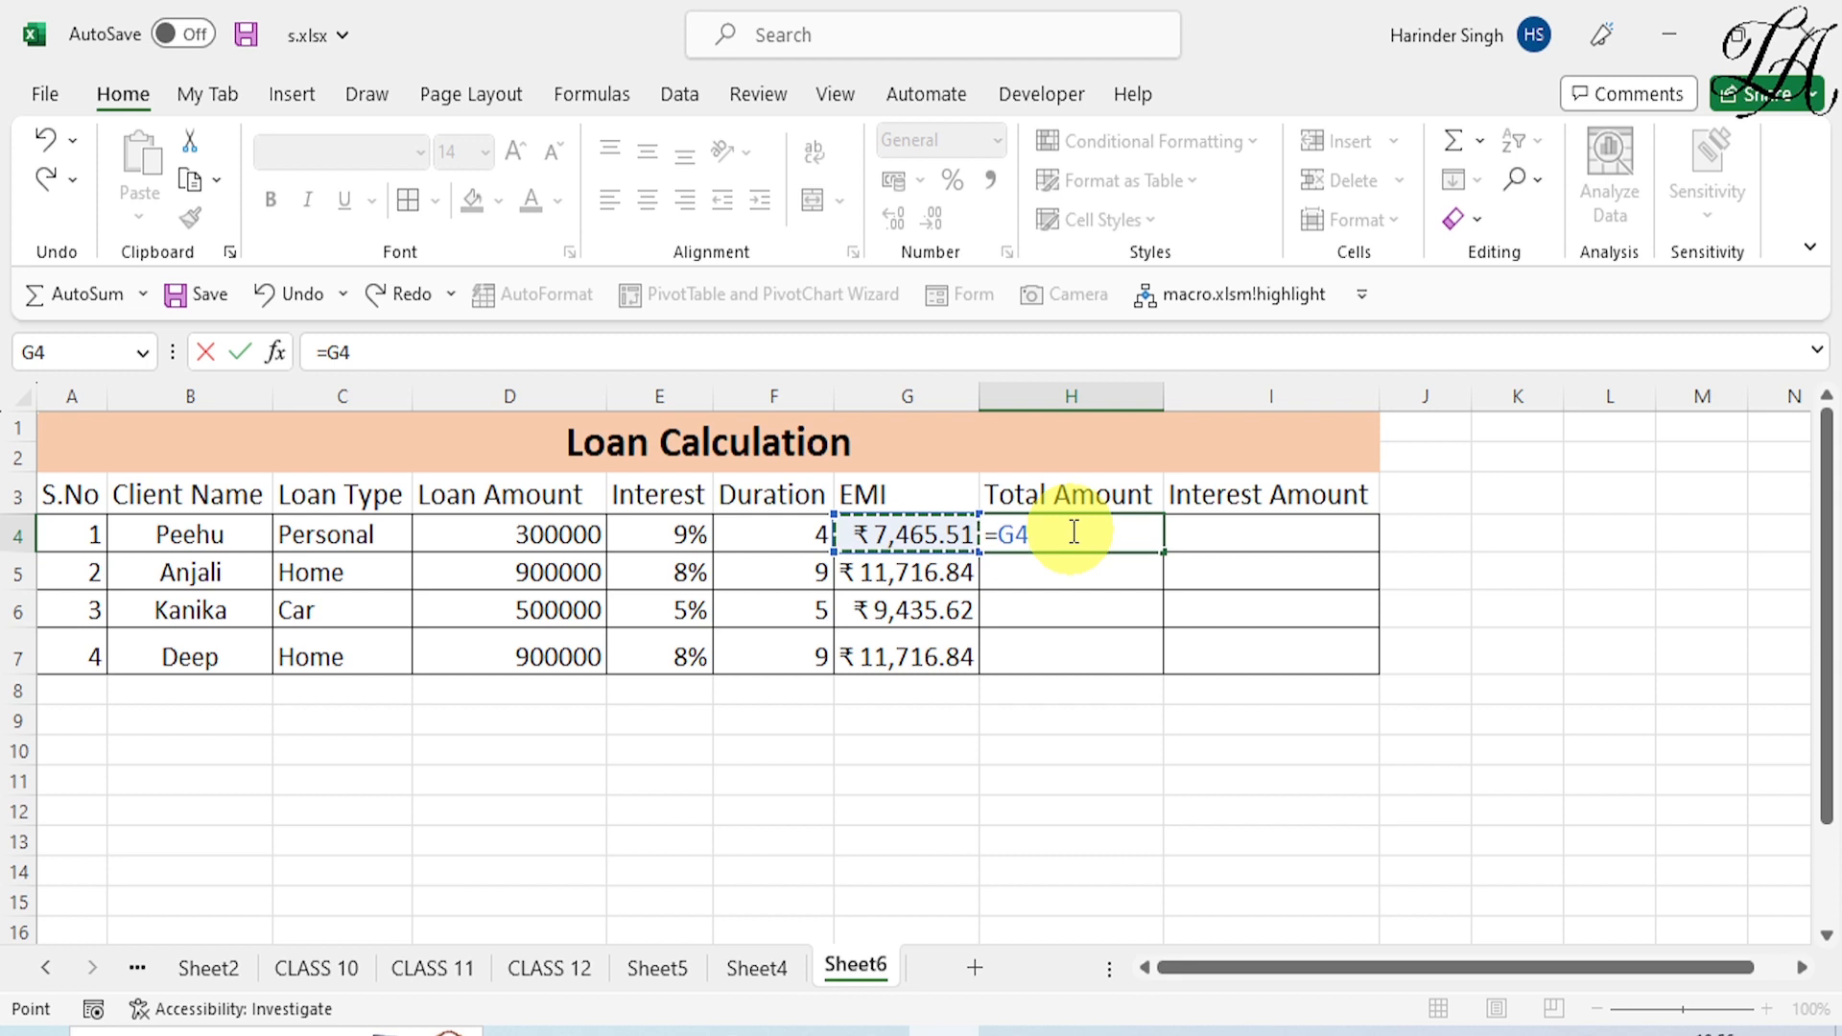
text(*)
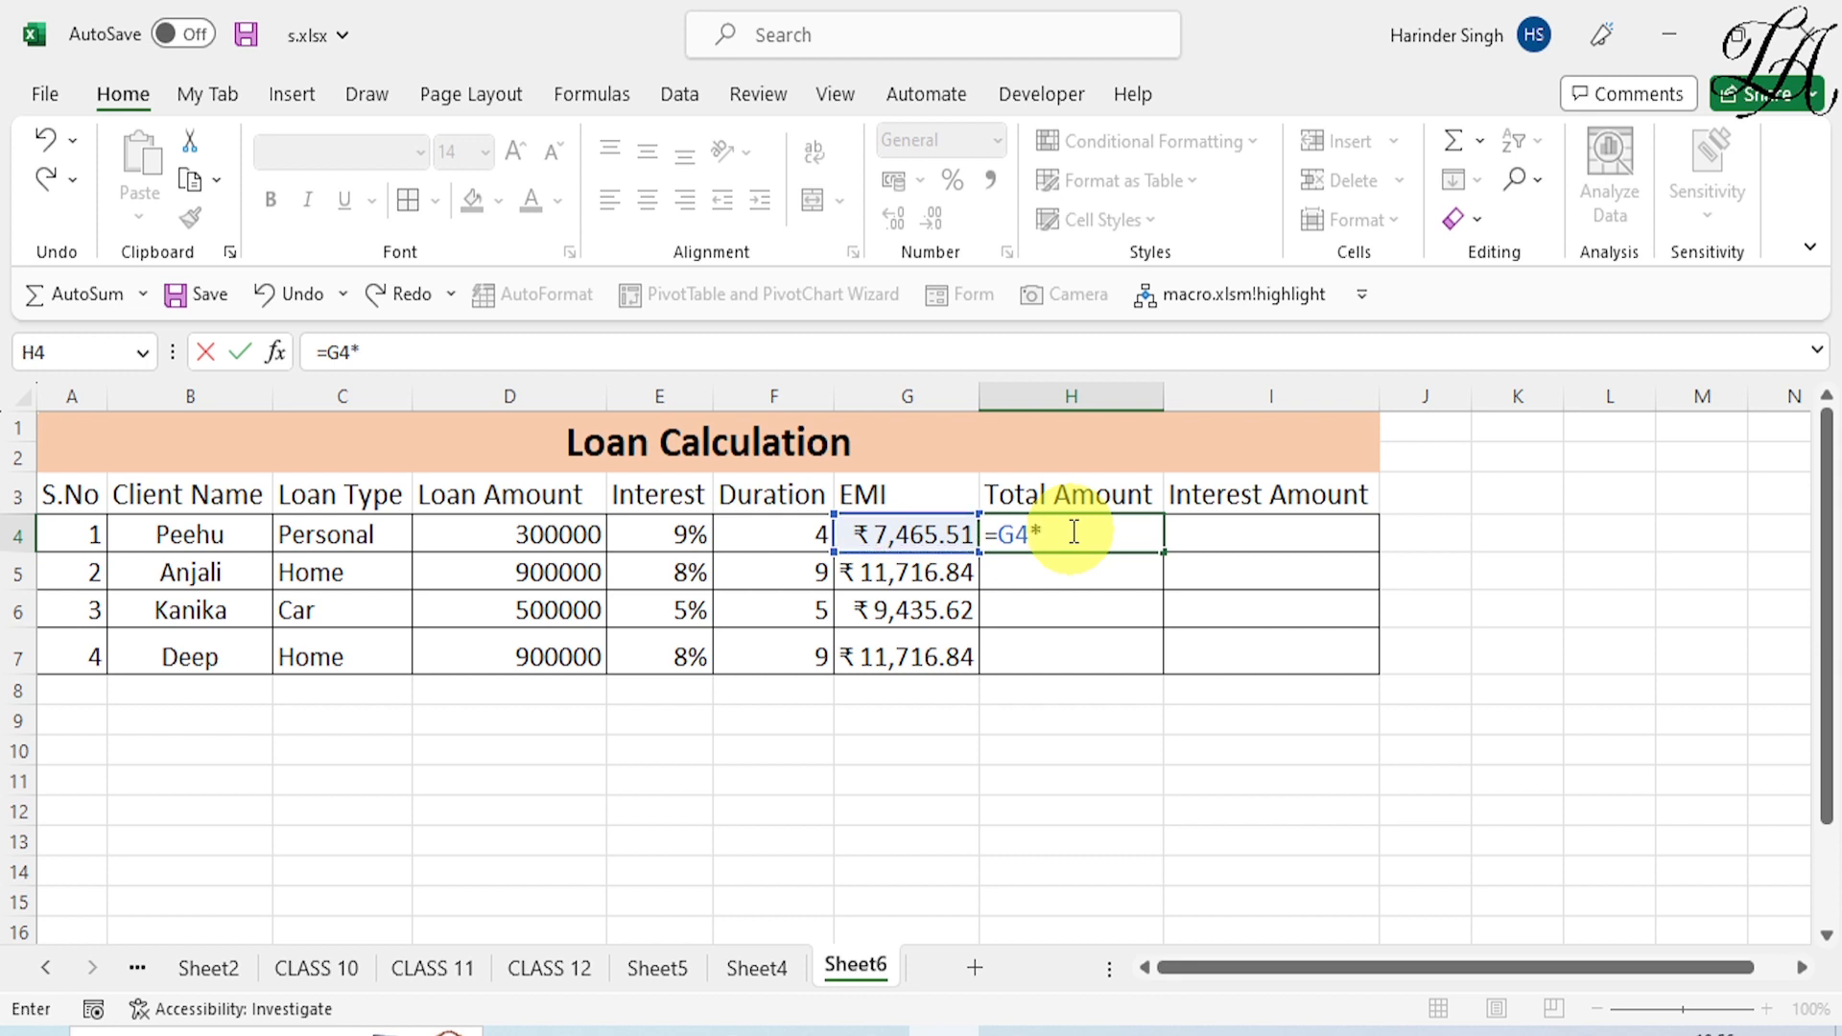
click(792, 542)
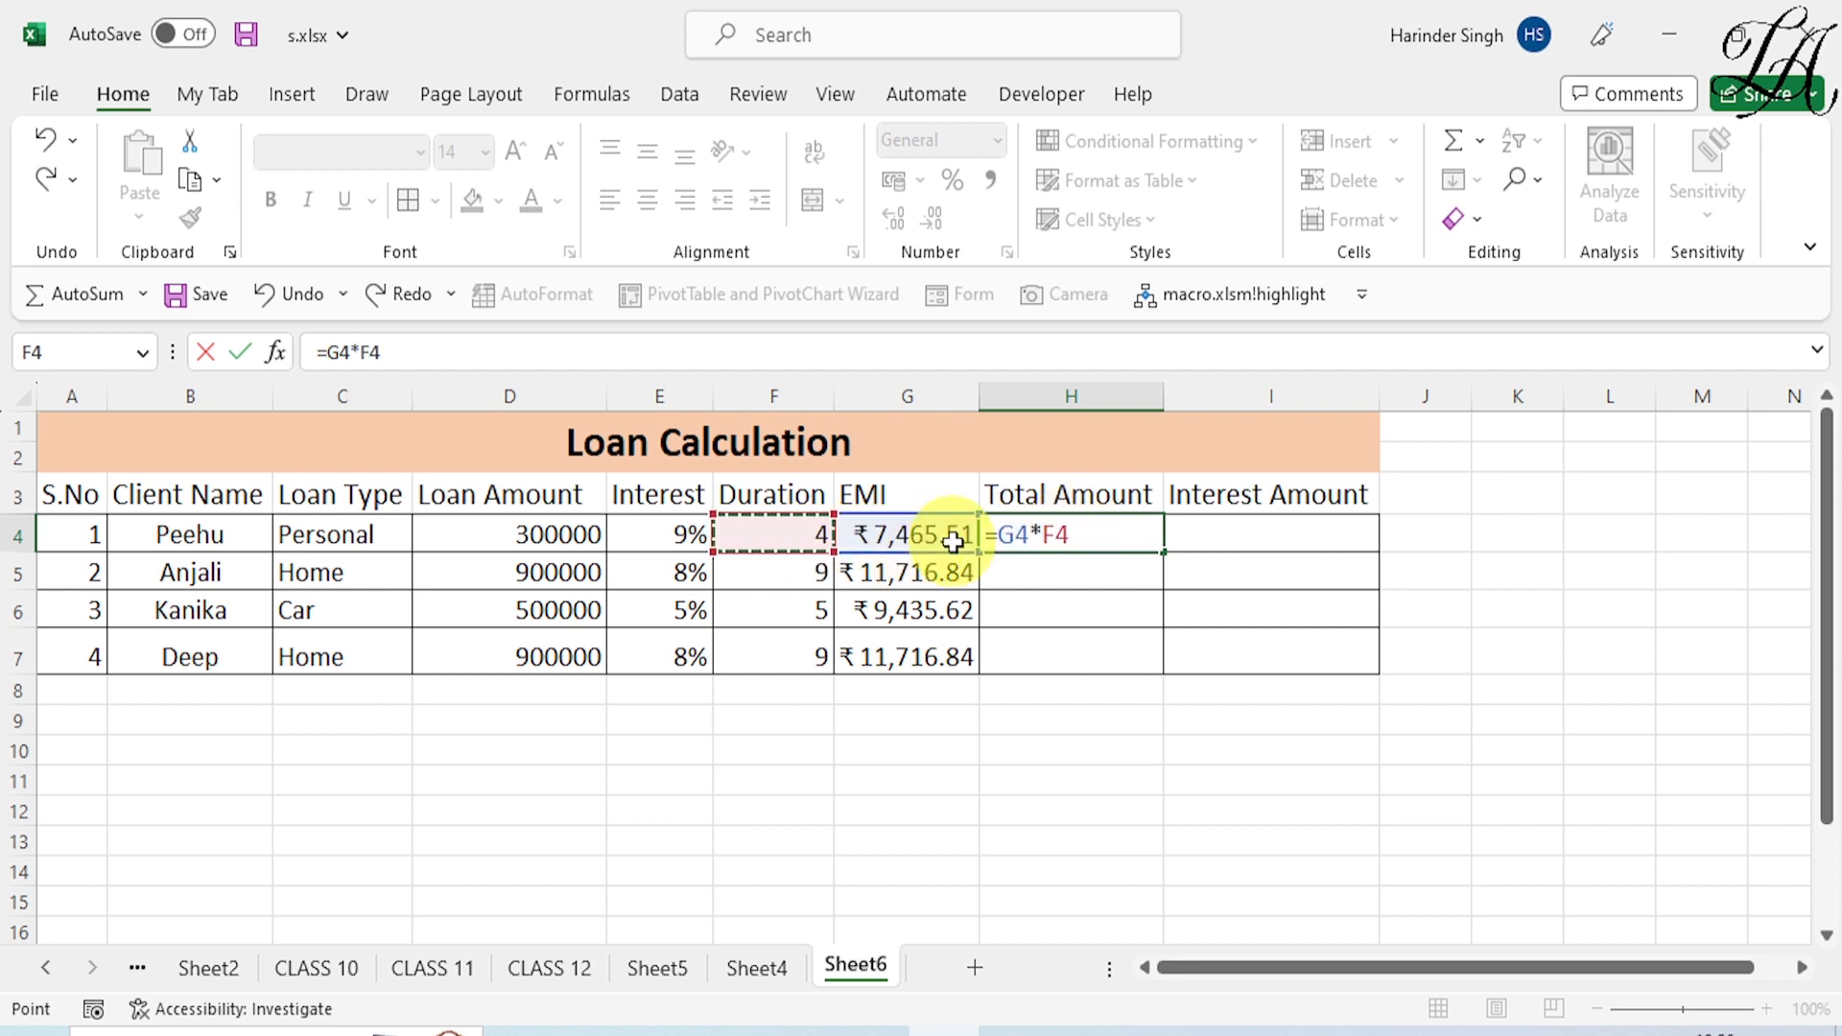
text(*12)
key(Return)
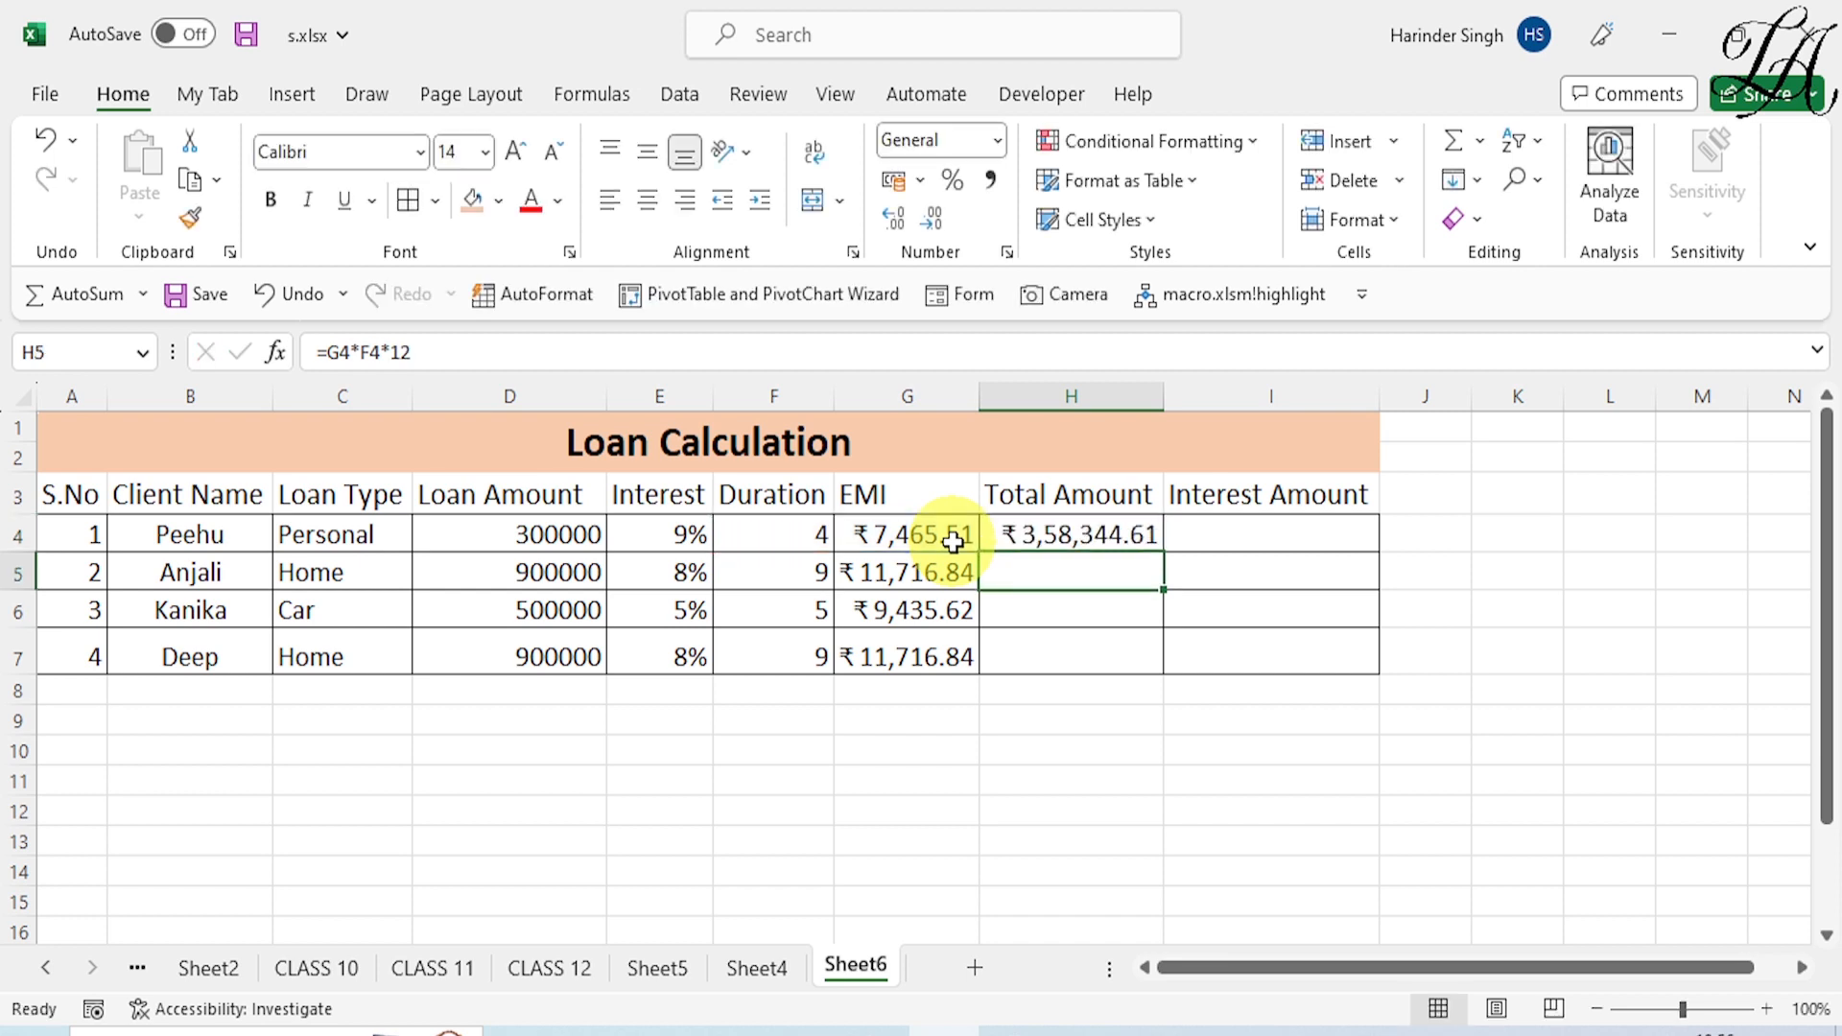
click(1036, 526)
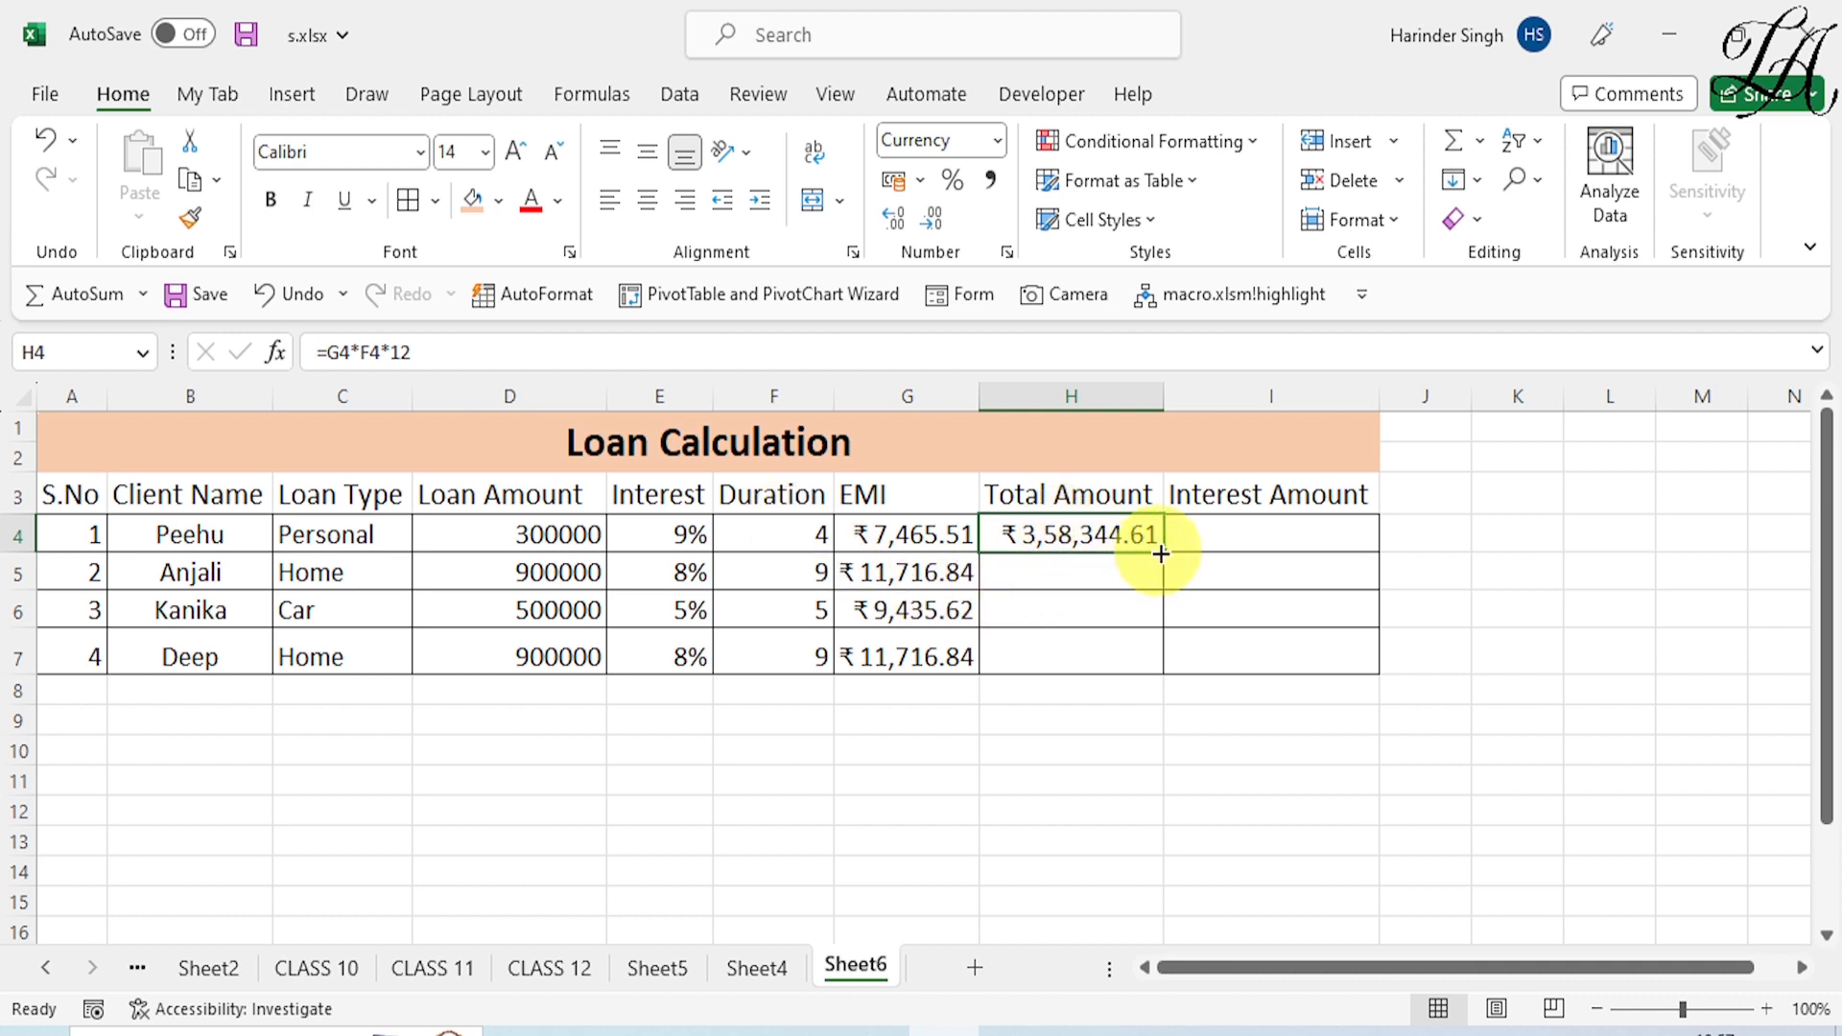
drag(1164, 554, 1164, 667)
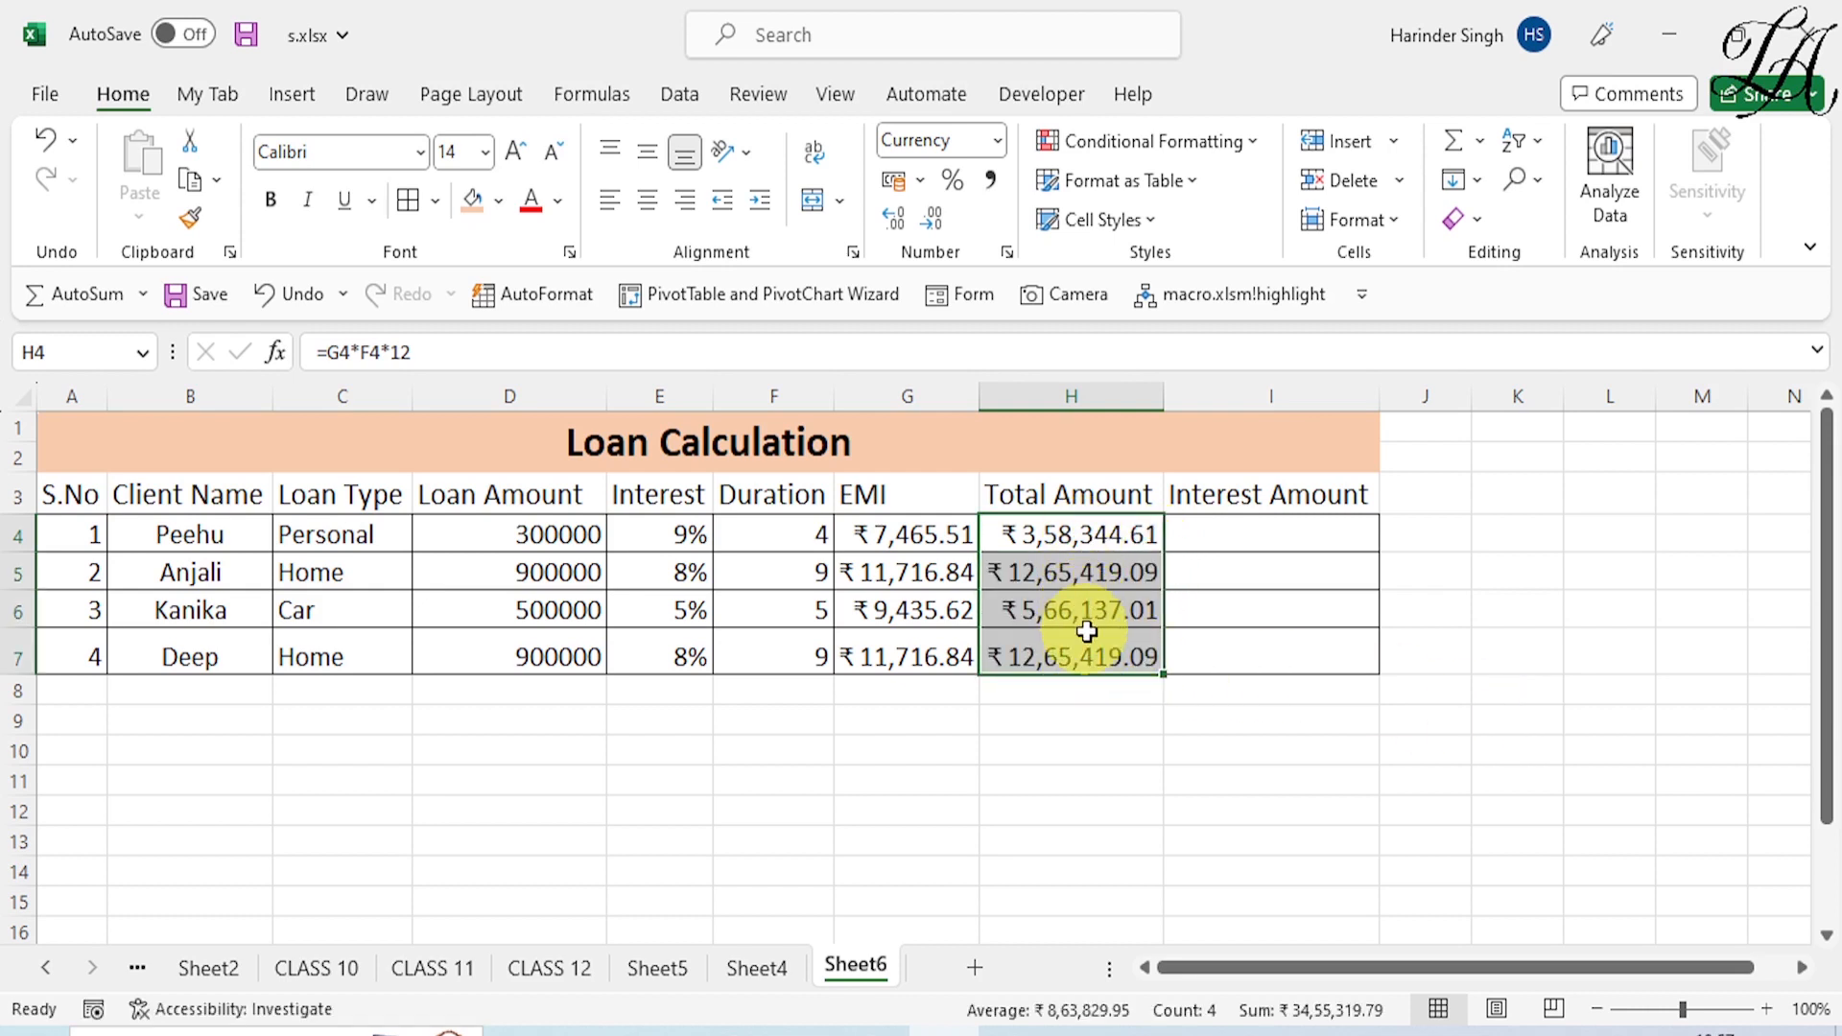
Step: Calculate the Interest Amount in I4 with =H4-D4 and fill the formula down to I7
click(1197, 545)
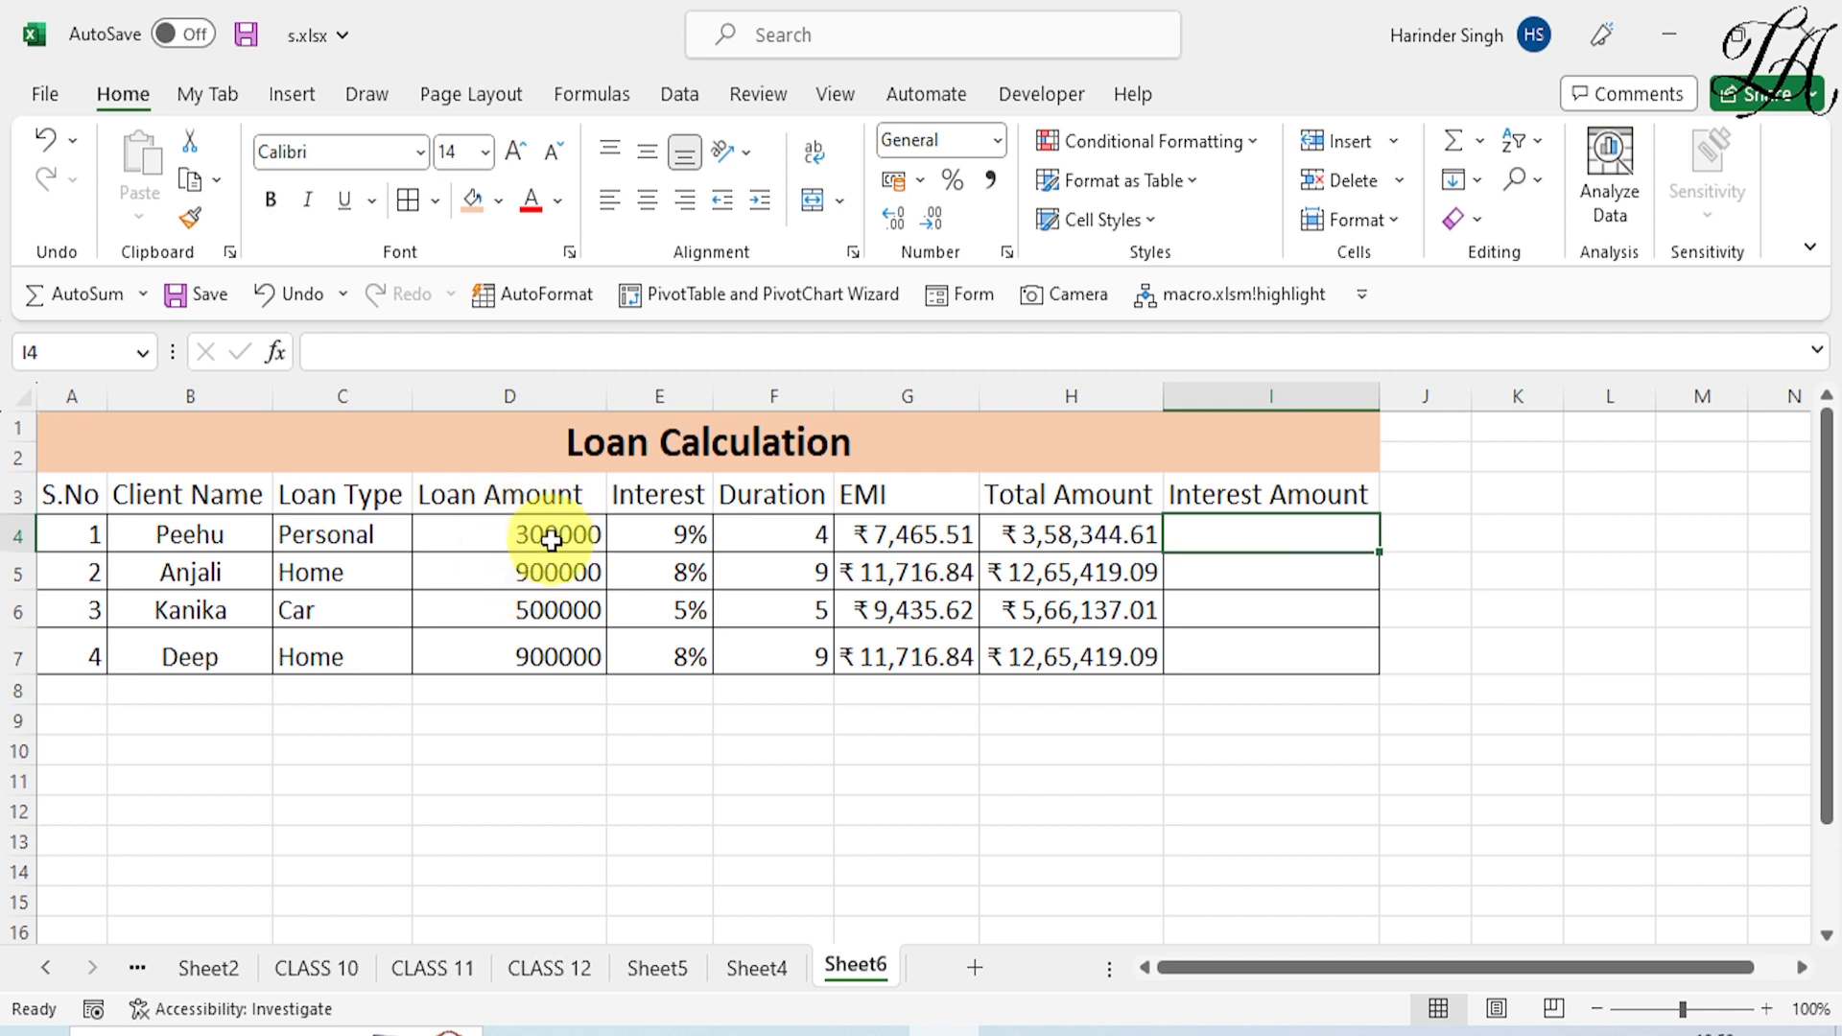
click(1231, 545)
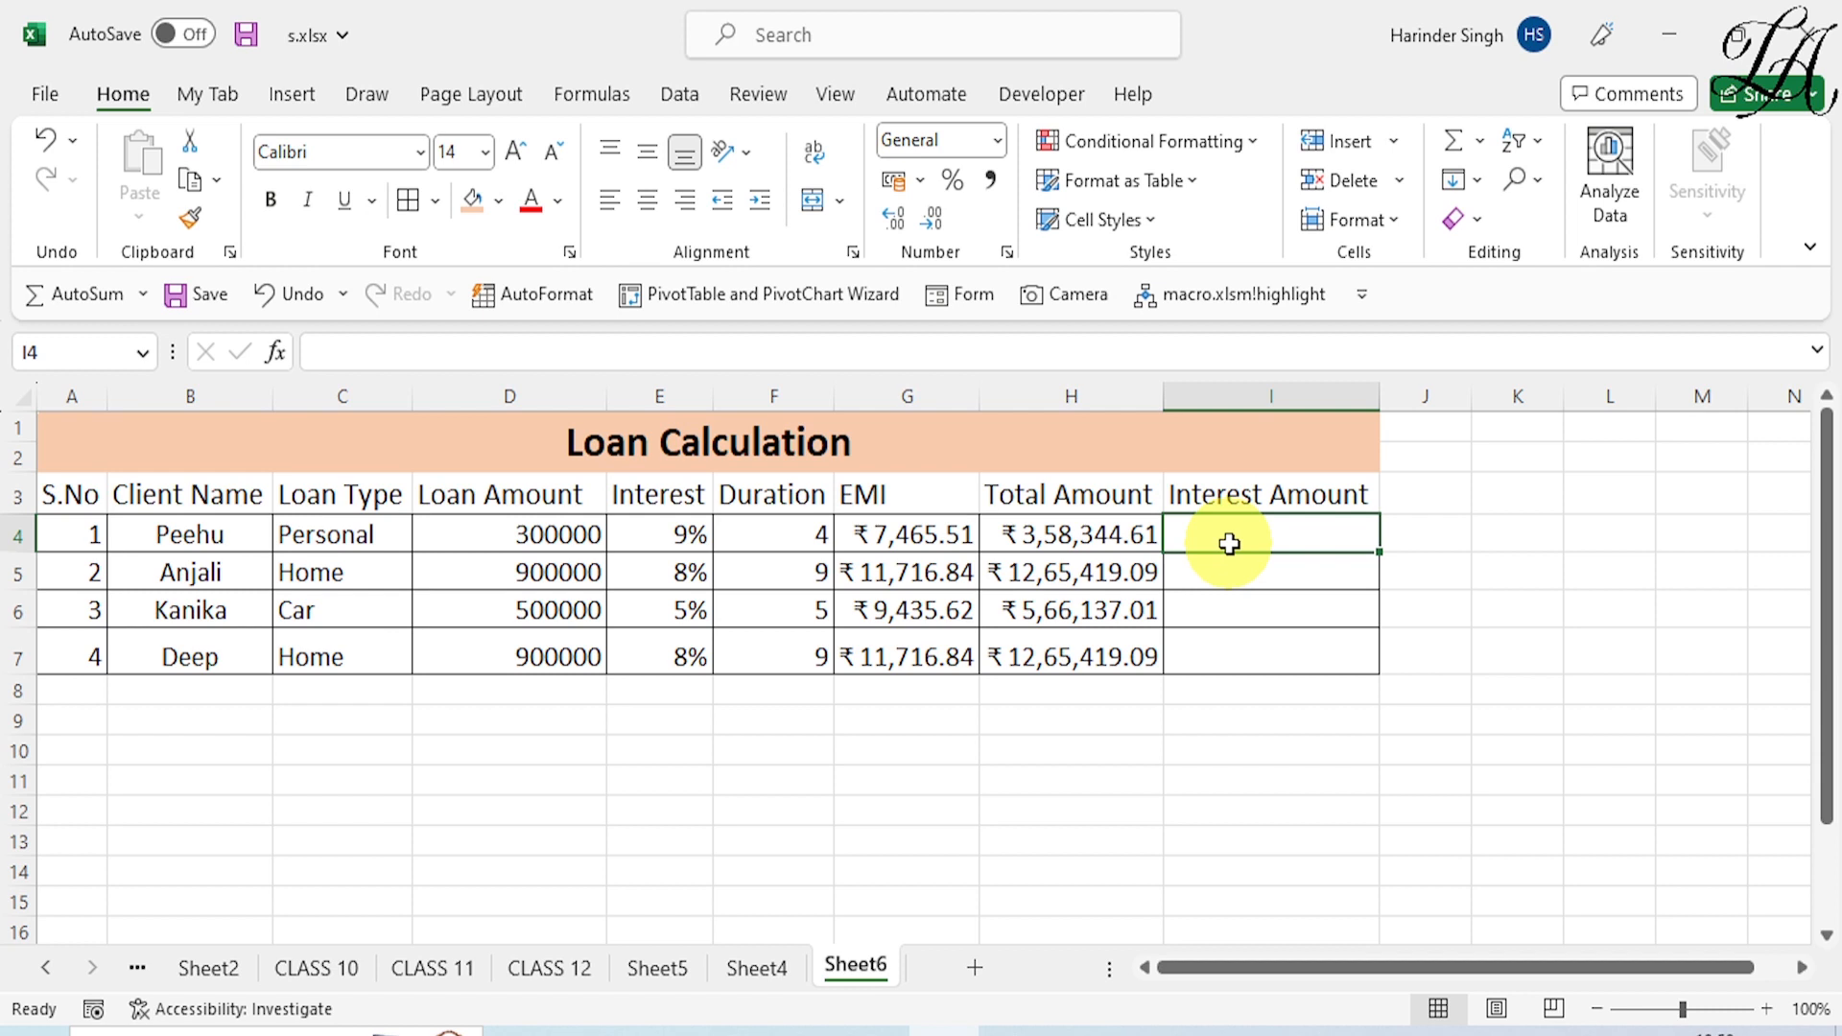
text(=)
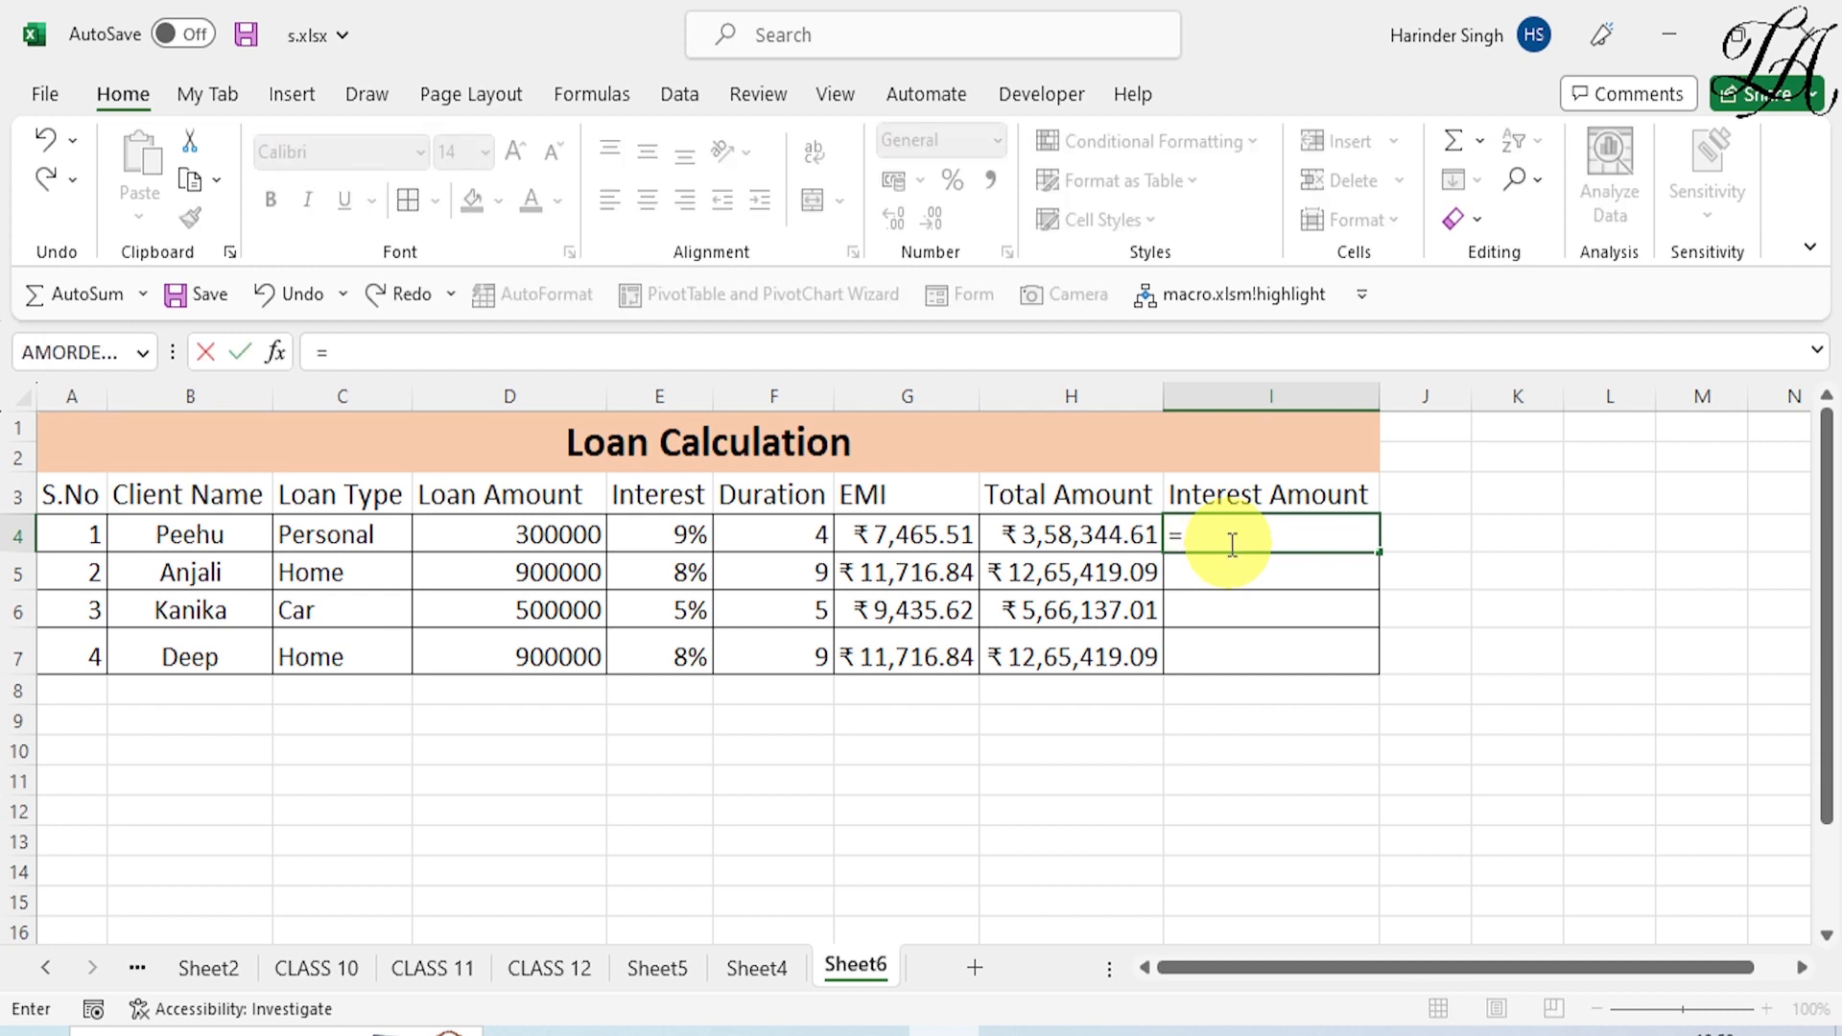
click(1132, 535)
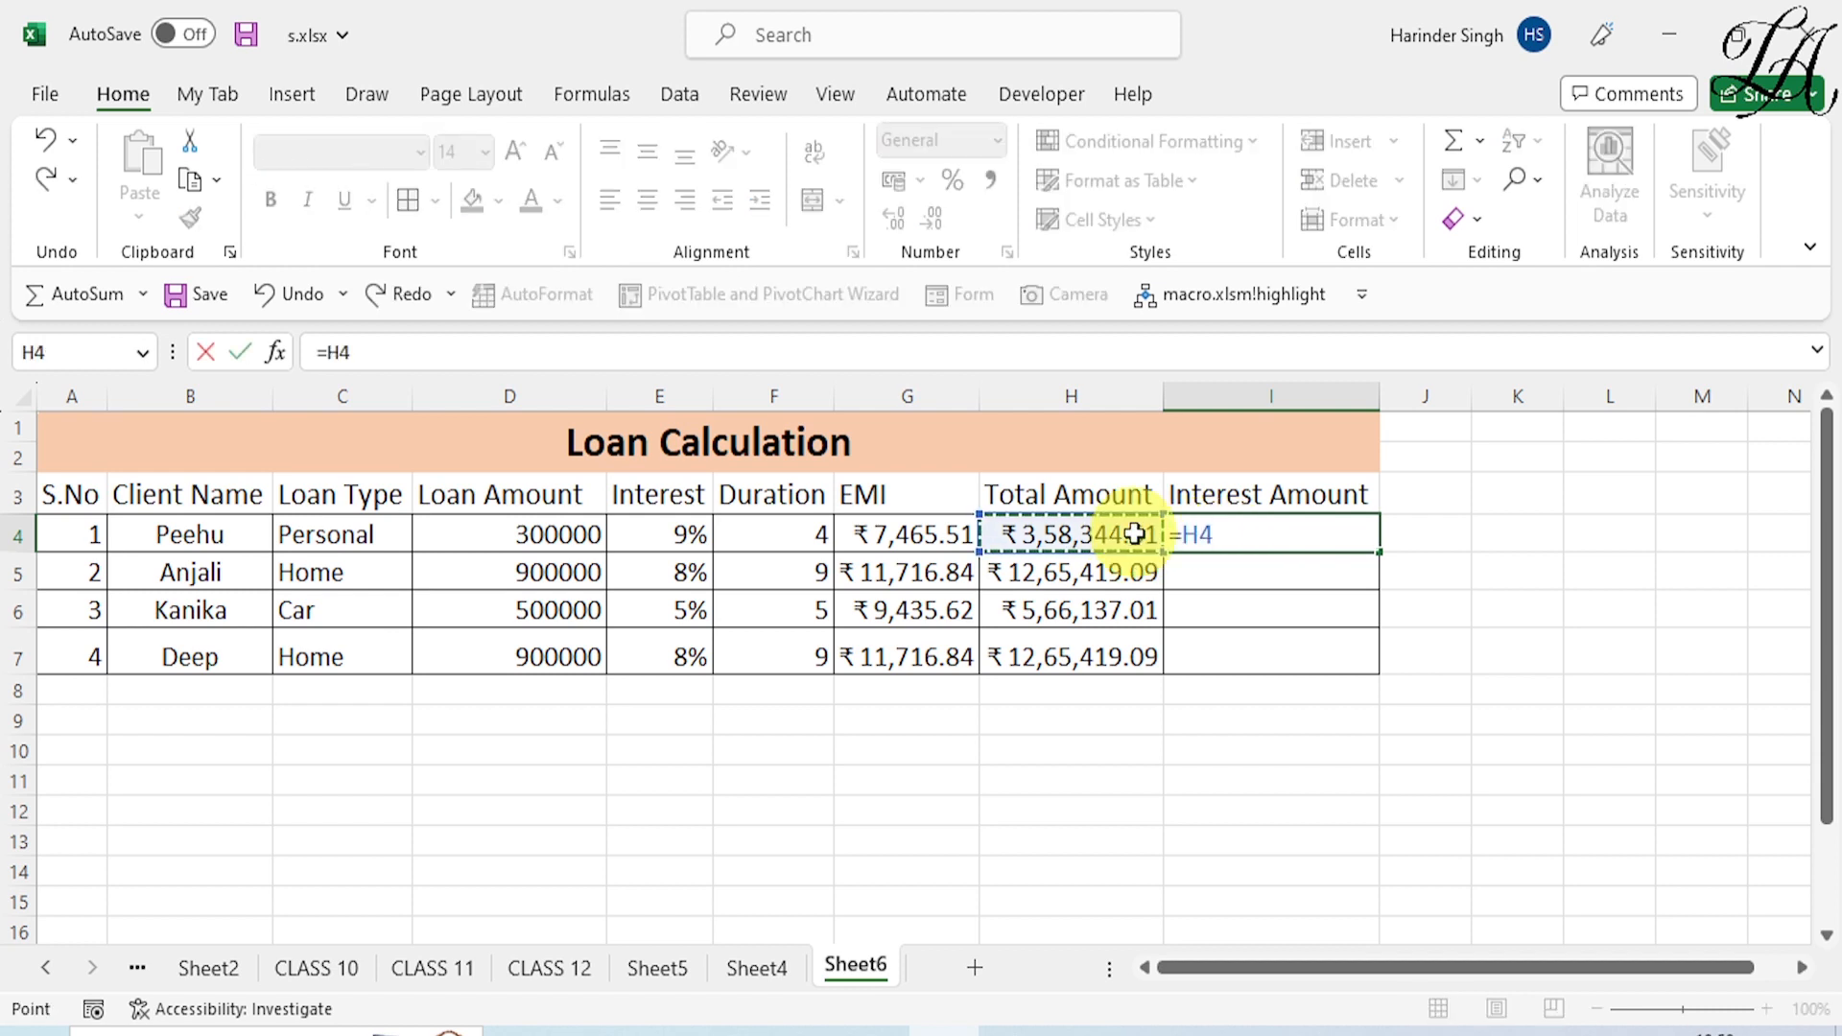
text(-)
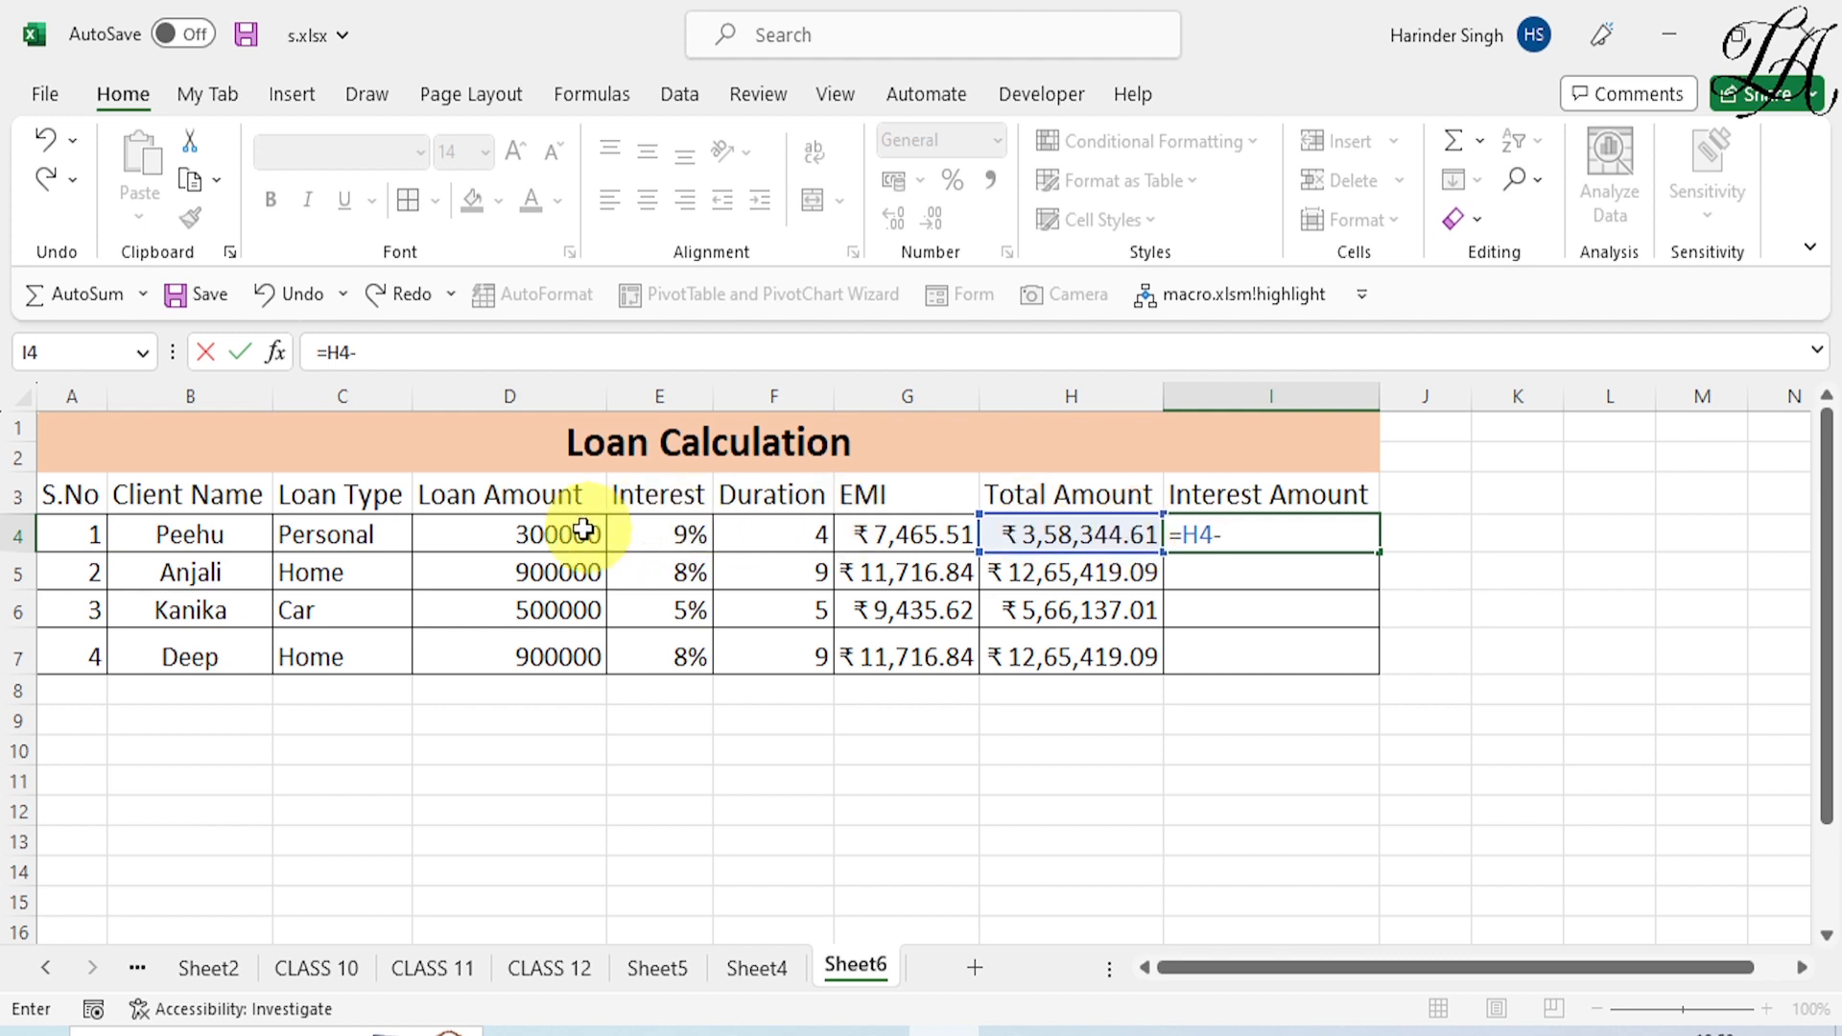
click(547, 534)
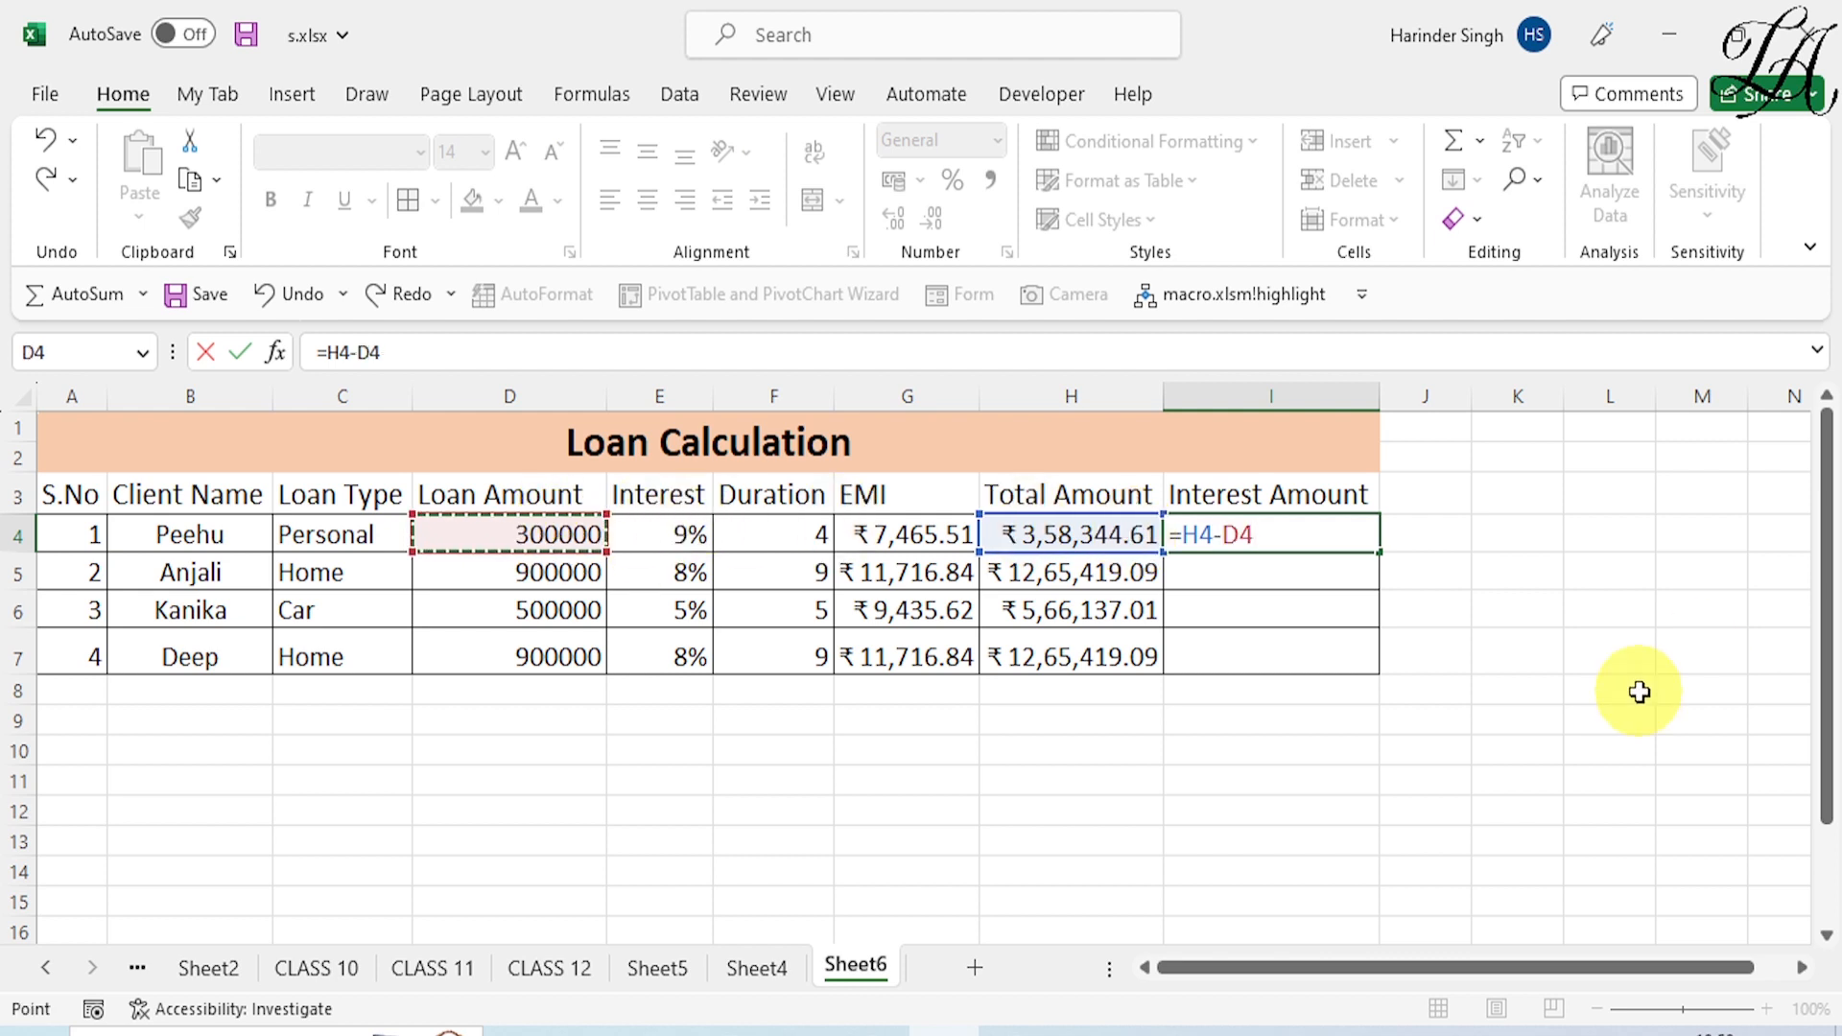
key(Return)
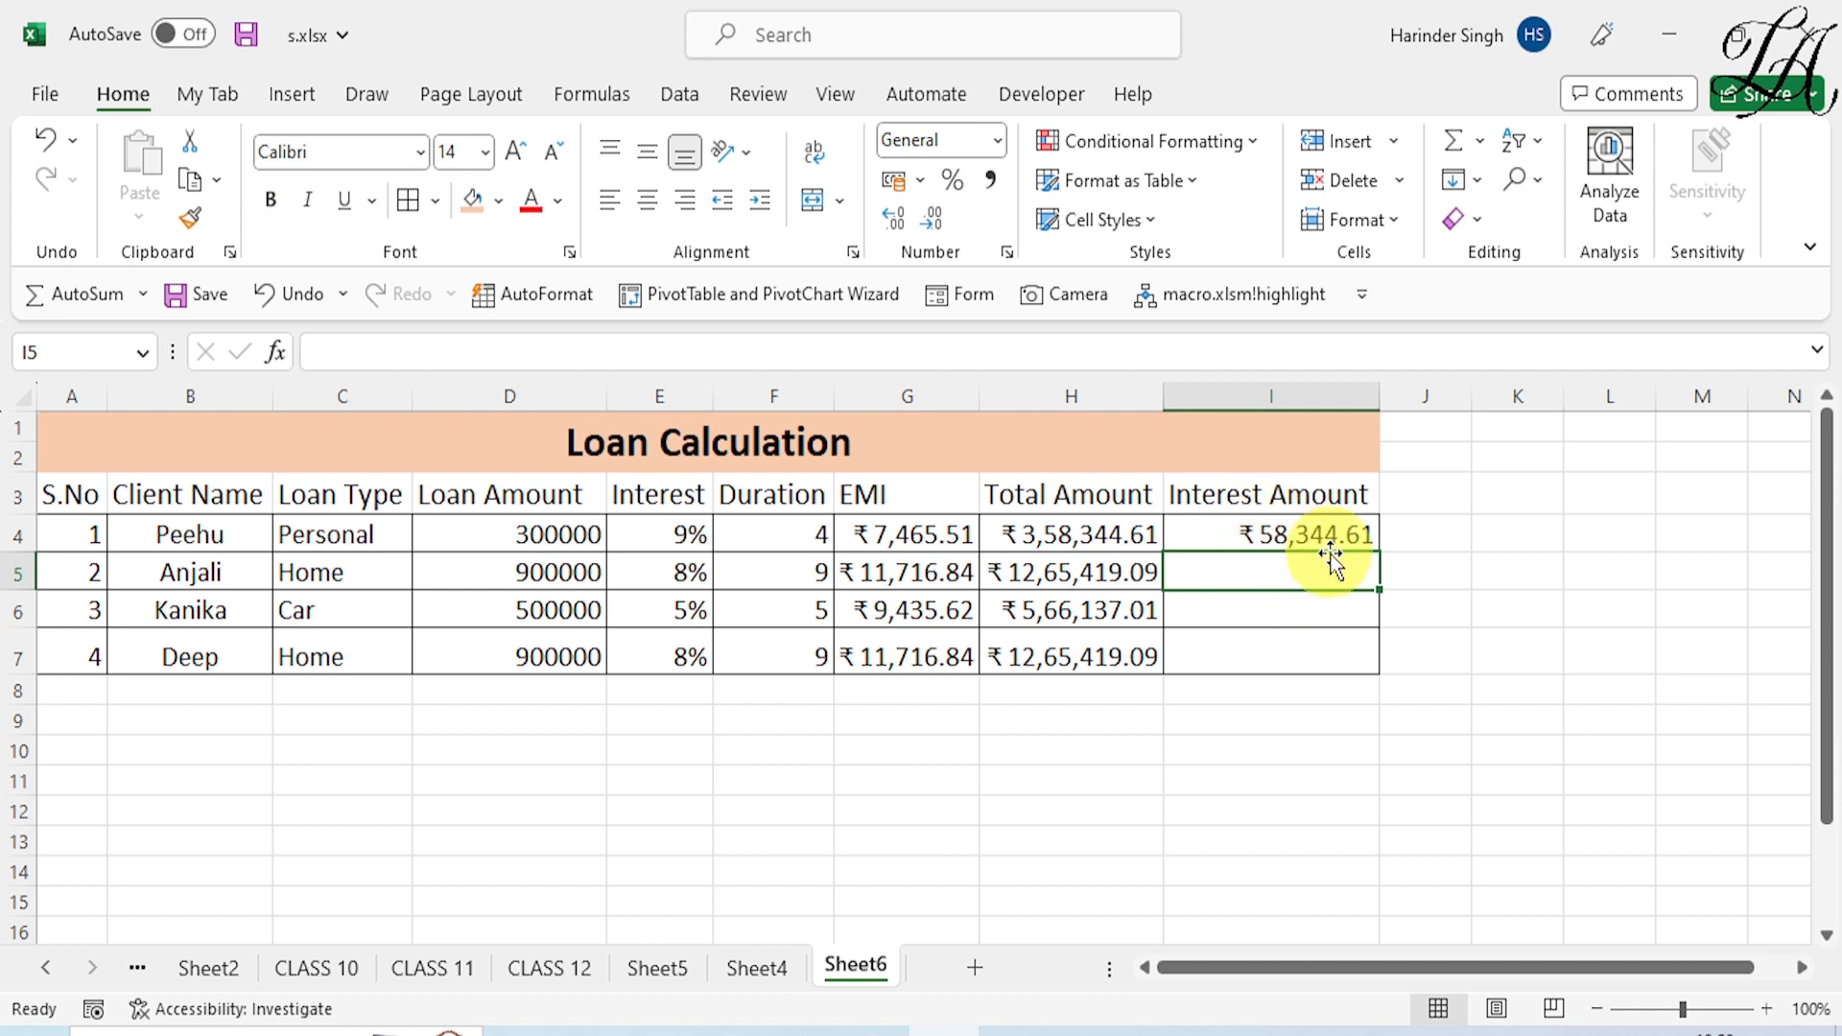
click(1363, 540)
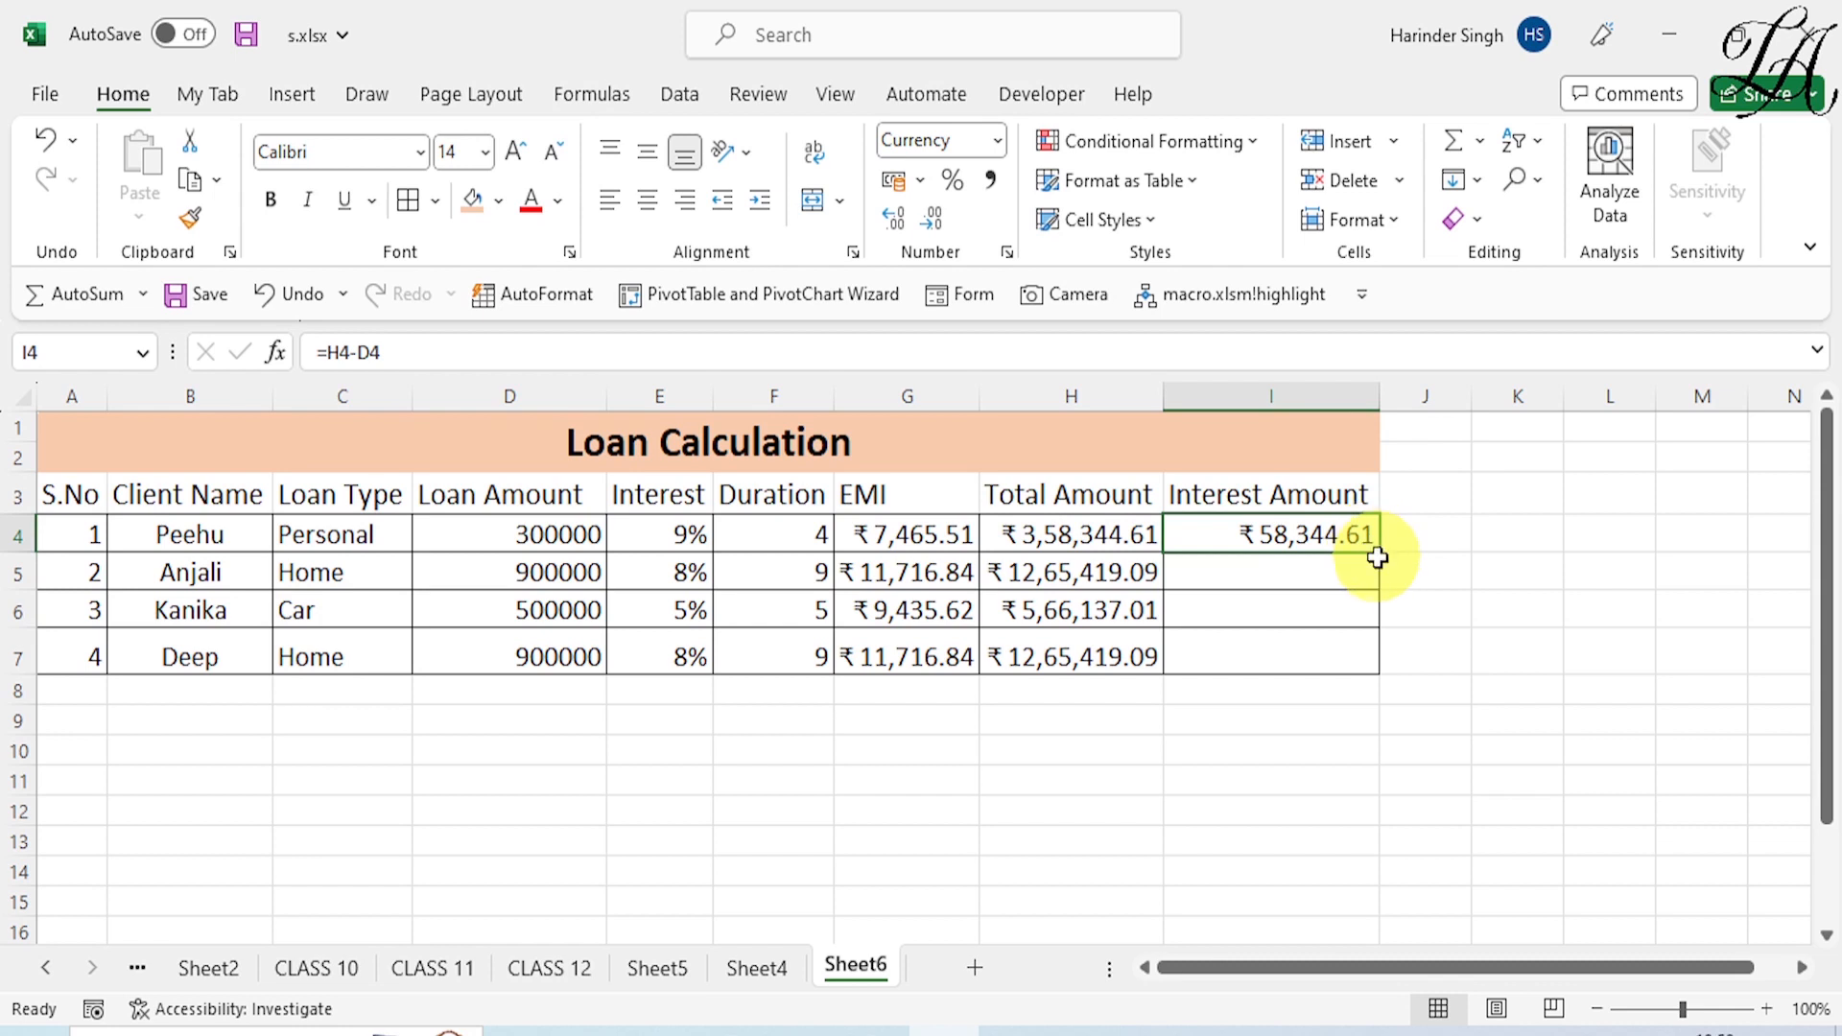
drag(1380, 551, 1357, 658)
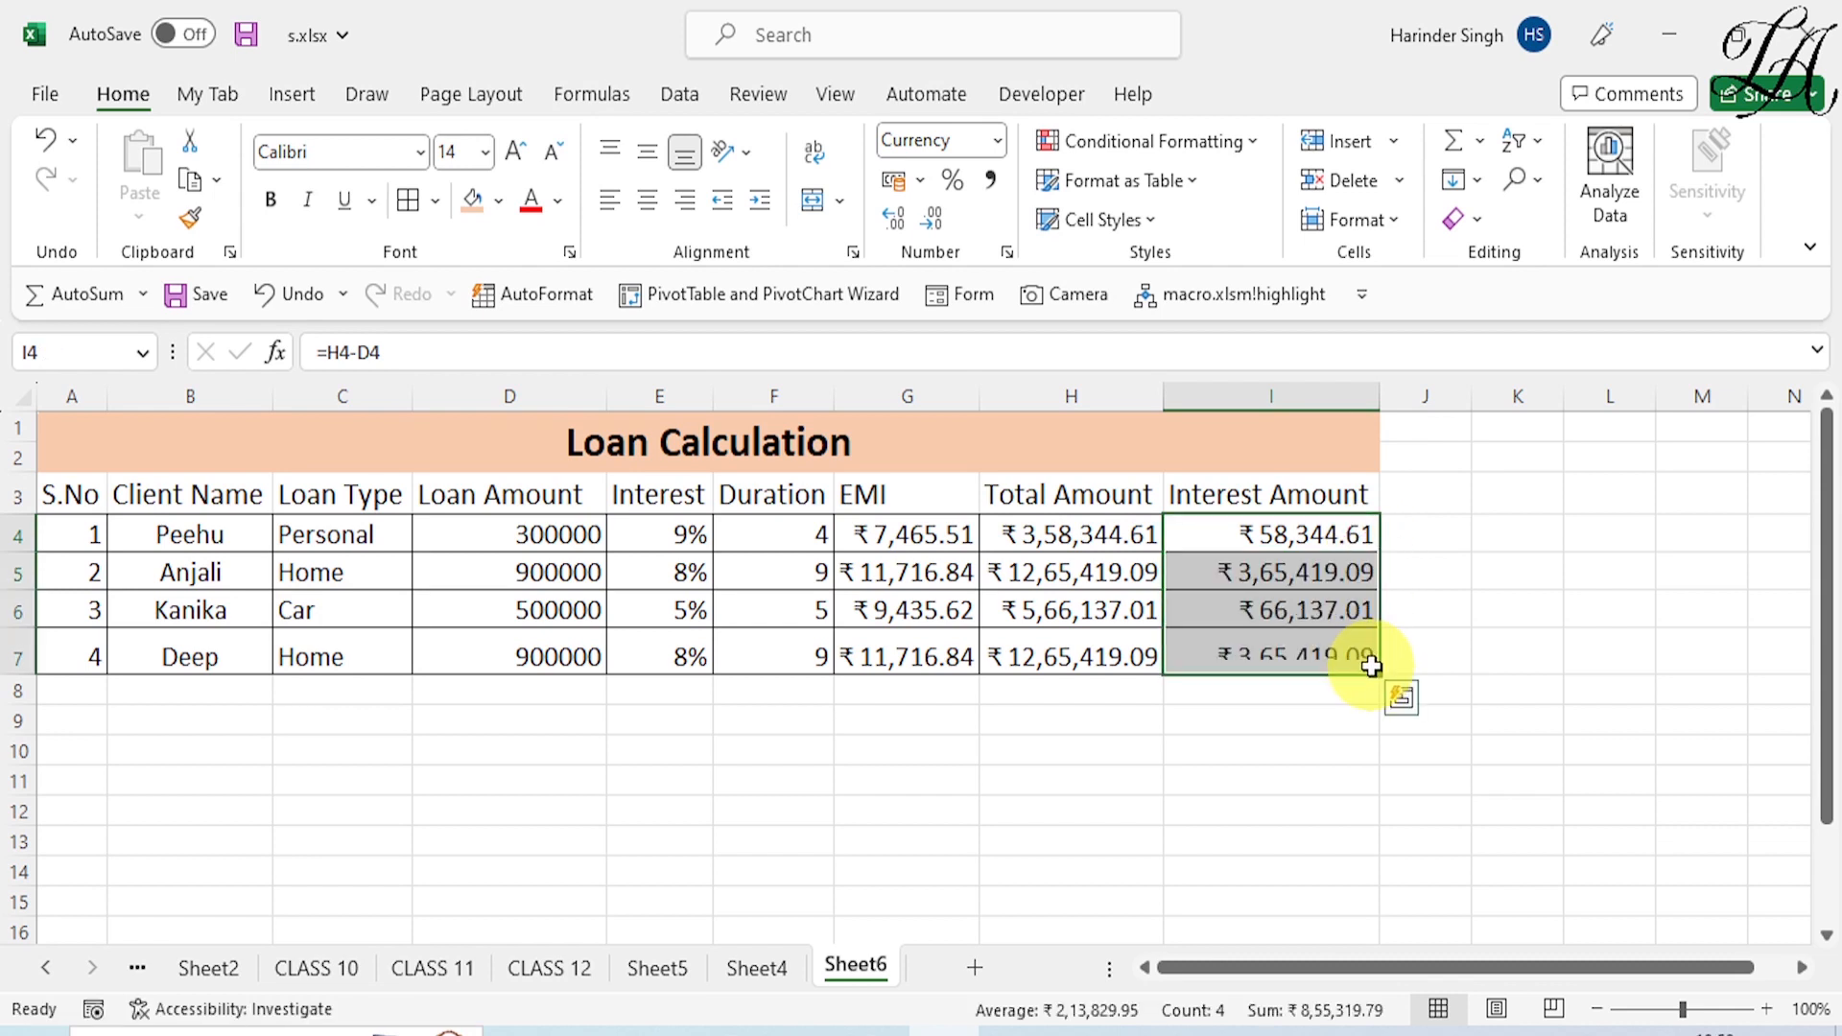
click(1279, 775)
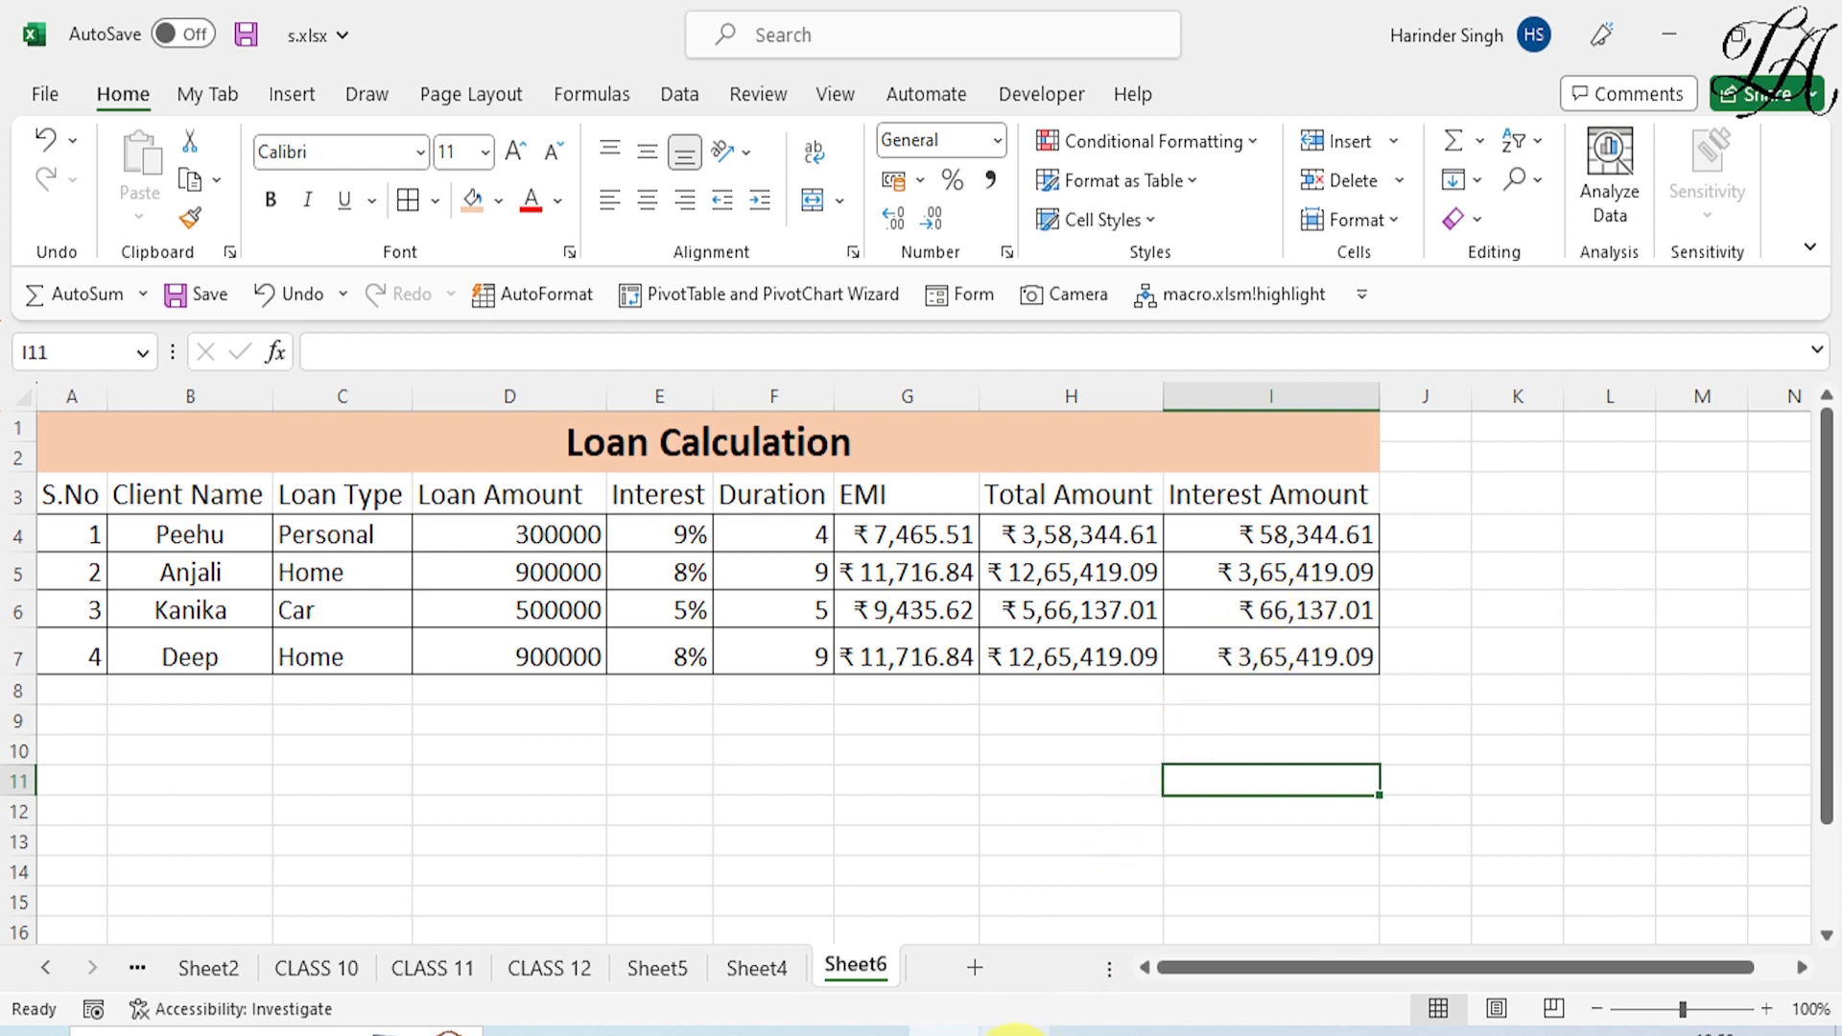
Step: Switch to the EMI calculator website in the browser and replace the Home Loan Amount with 300000, copied from cell D4 in Excel
click(1013, 1033)
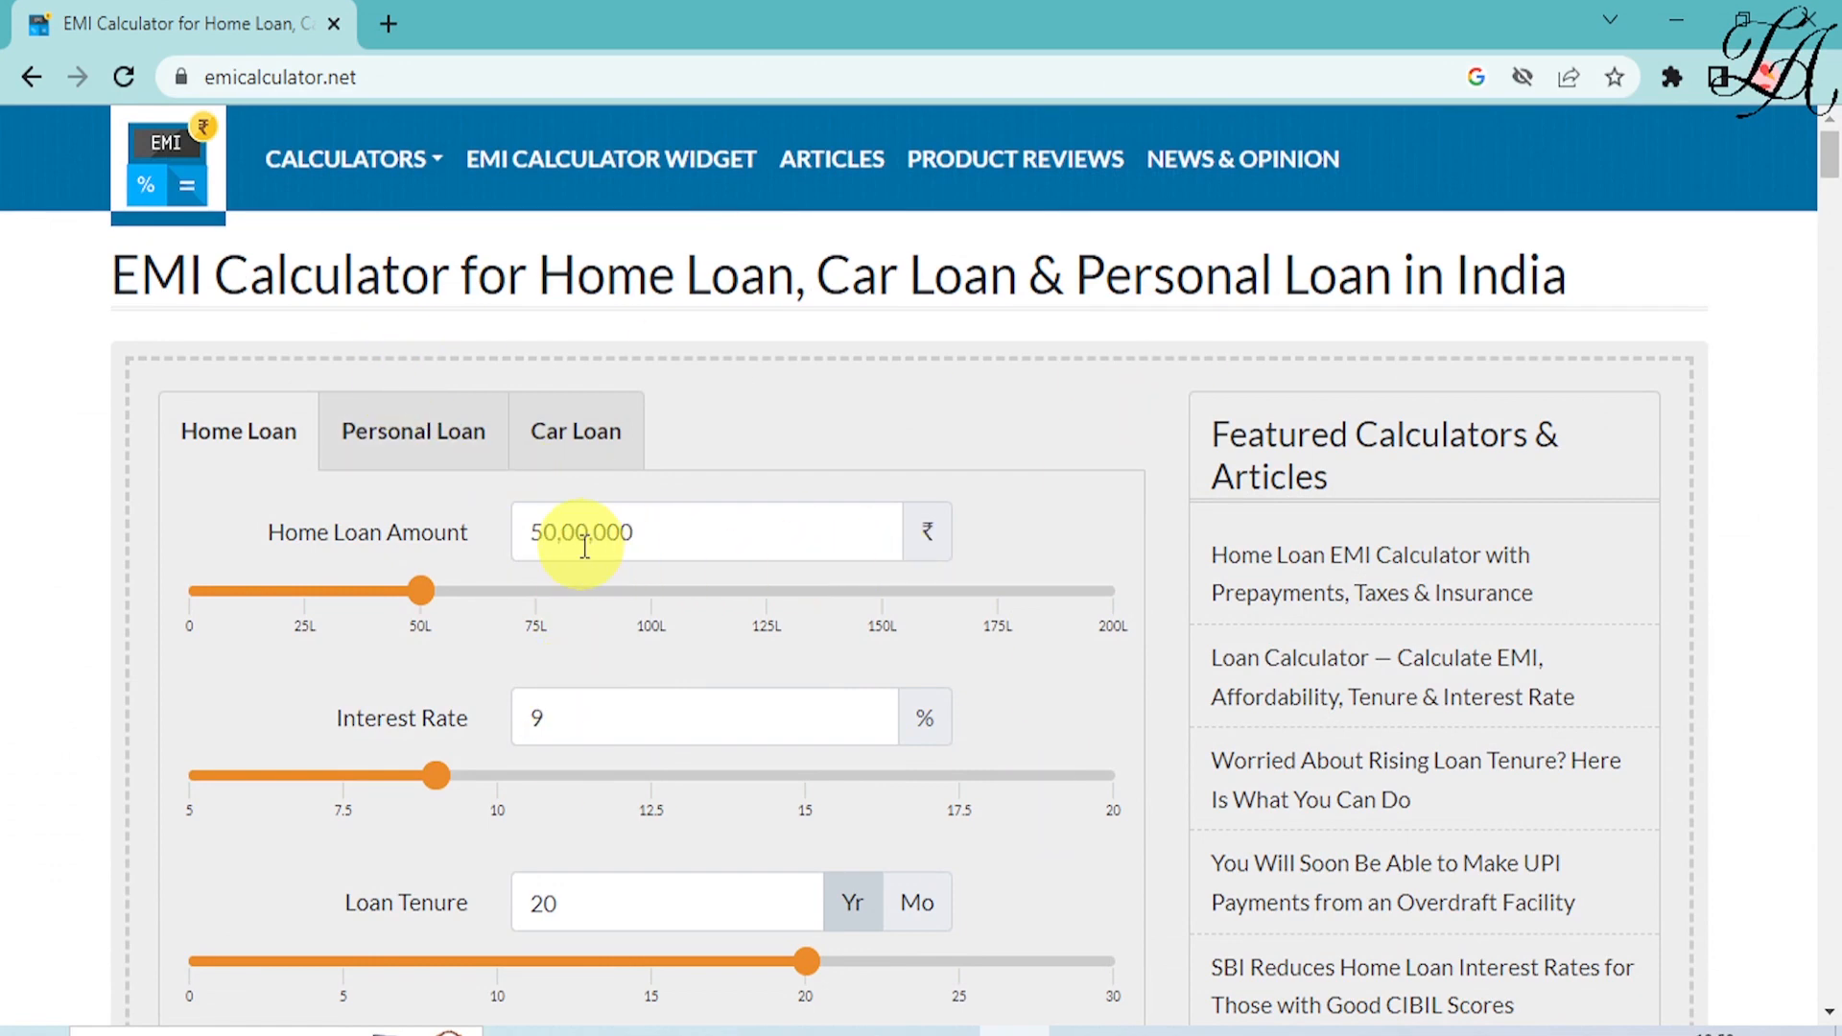
scroll(580, 566, down, 3)
scroll(593, 614, up, 3)
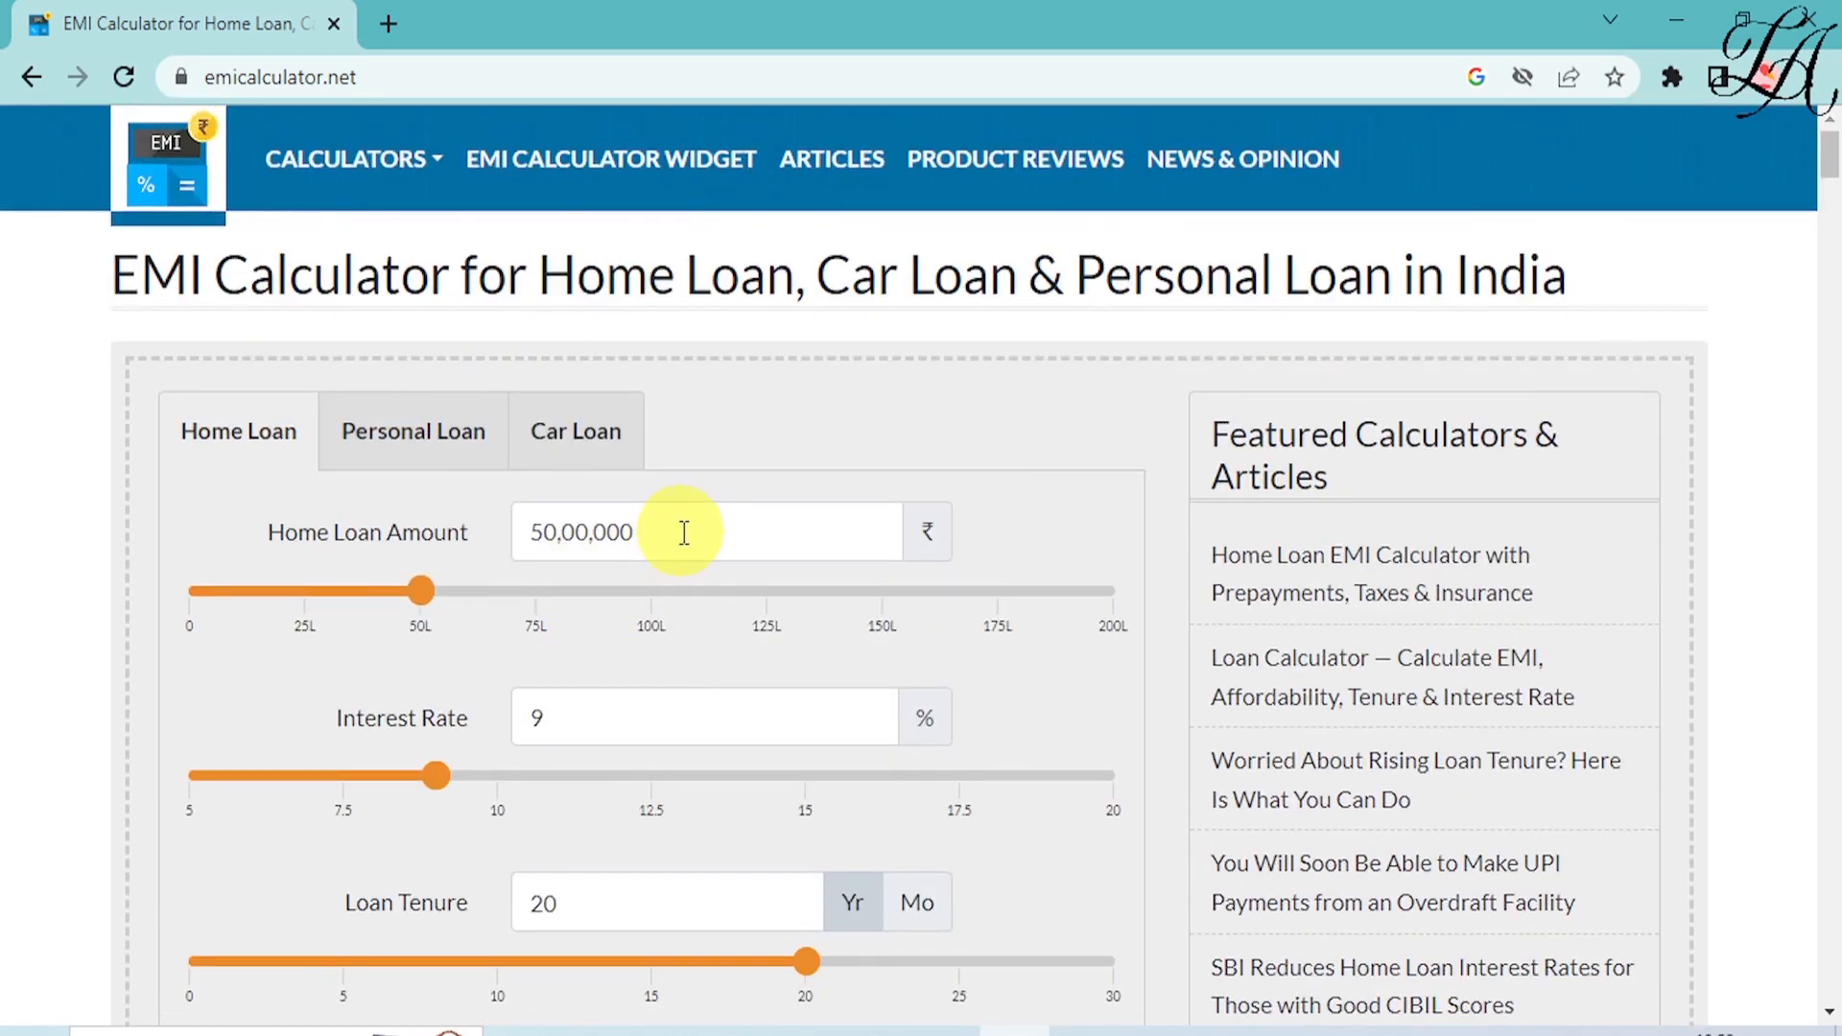
click(685, 533)
drag(684, 533, 464, 532)
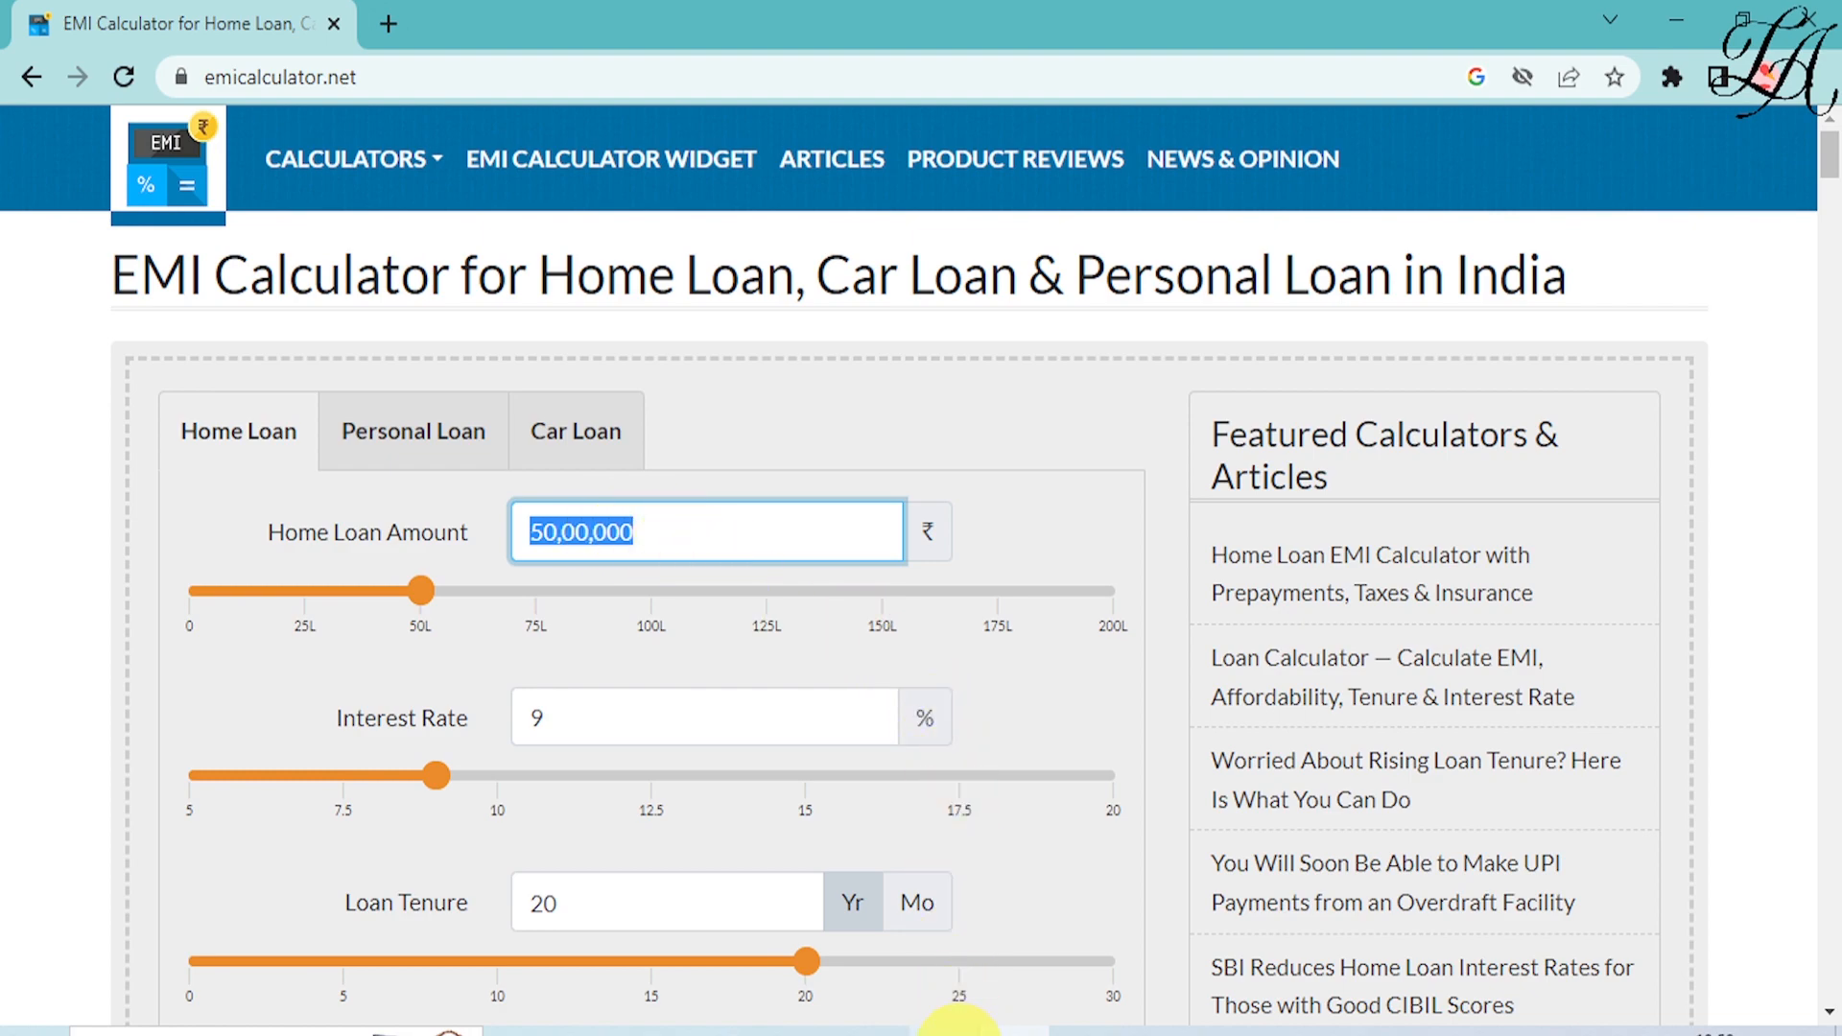
click(960, 1019)
click(555, 535)
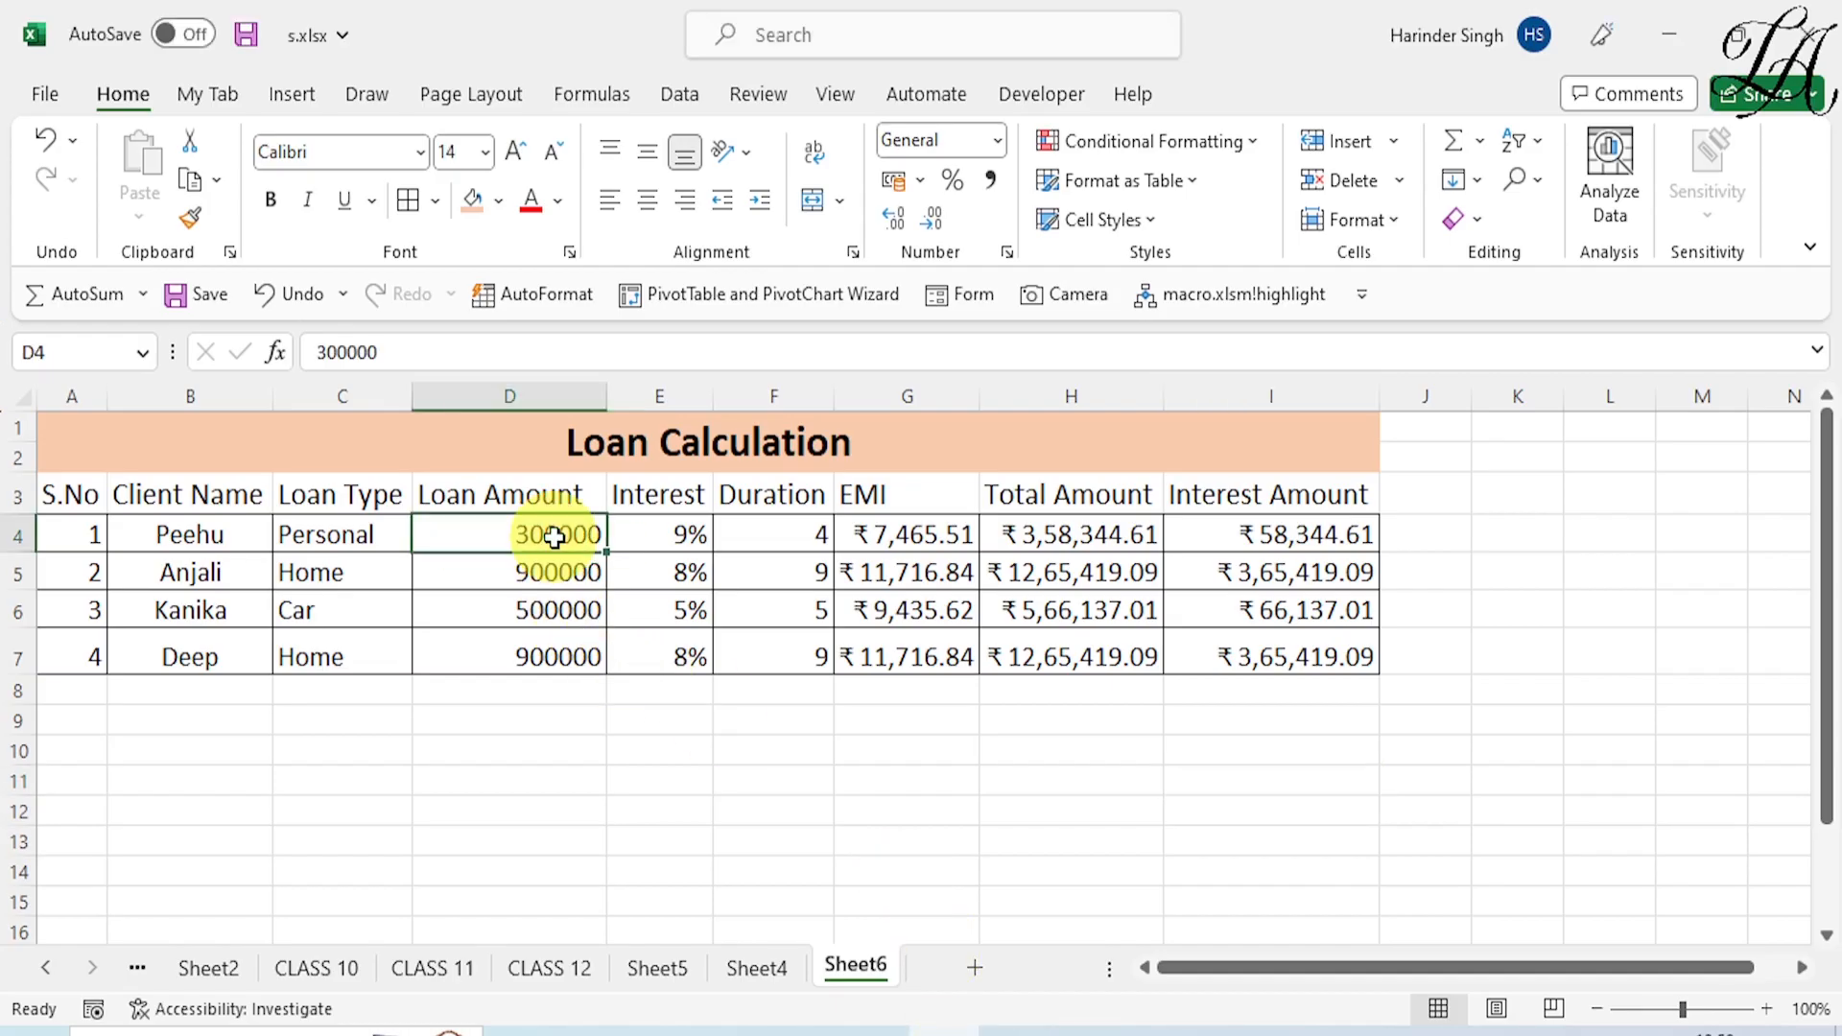
key(ctrl+c)
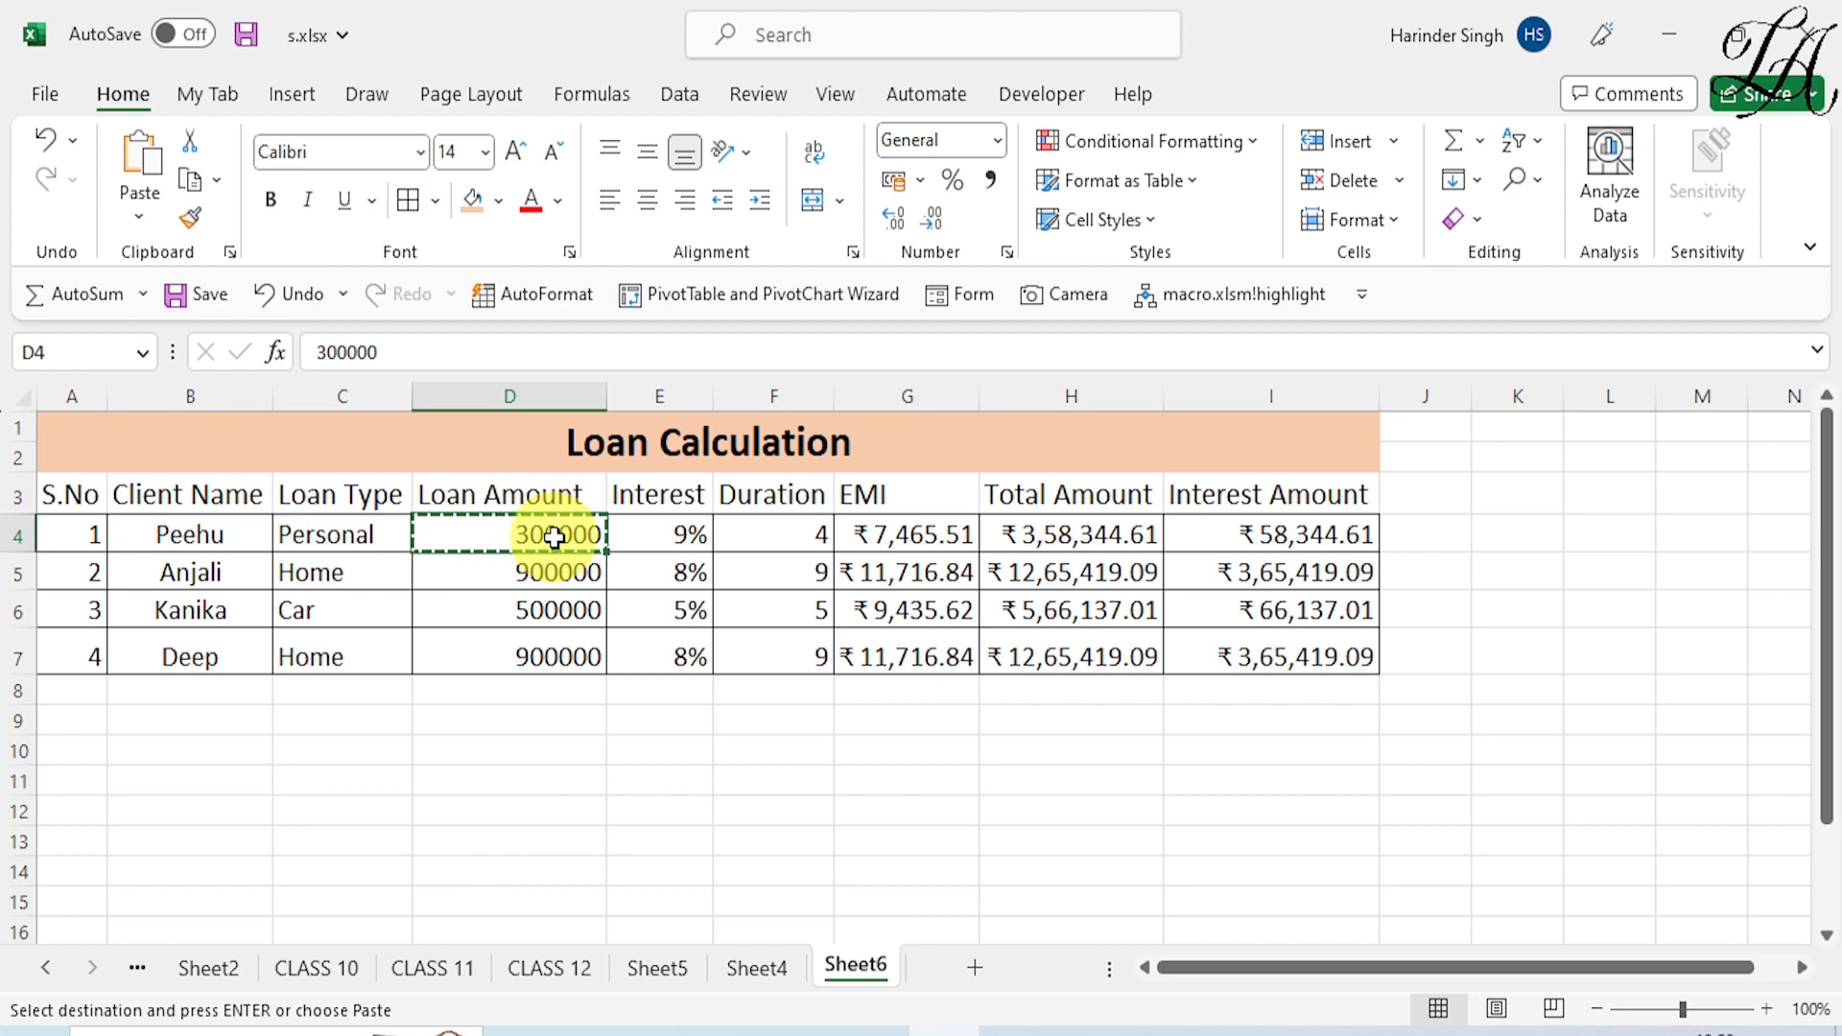
click(1029, 1022)
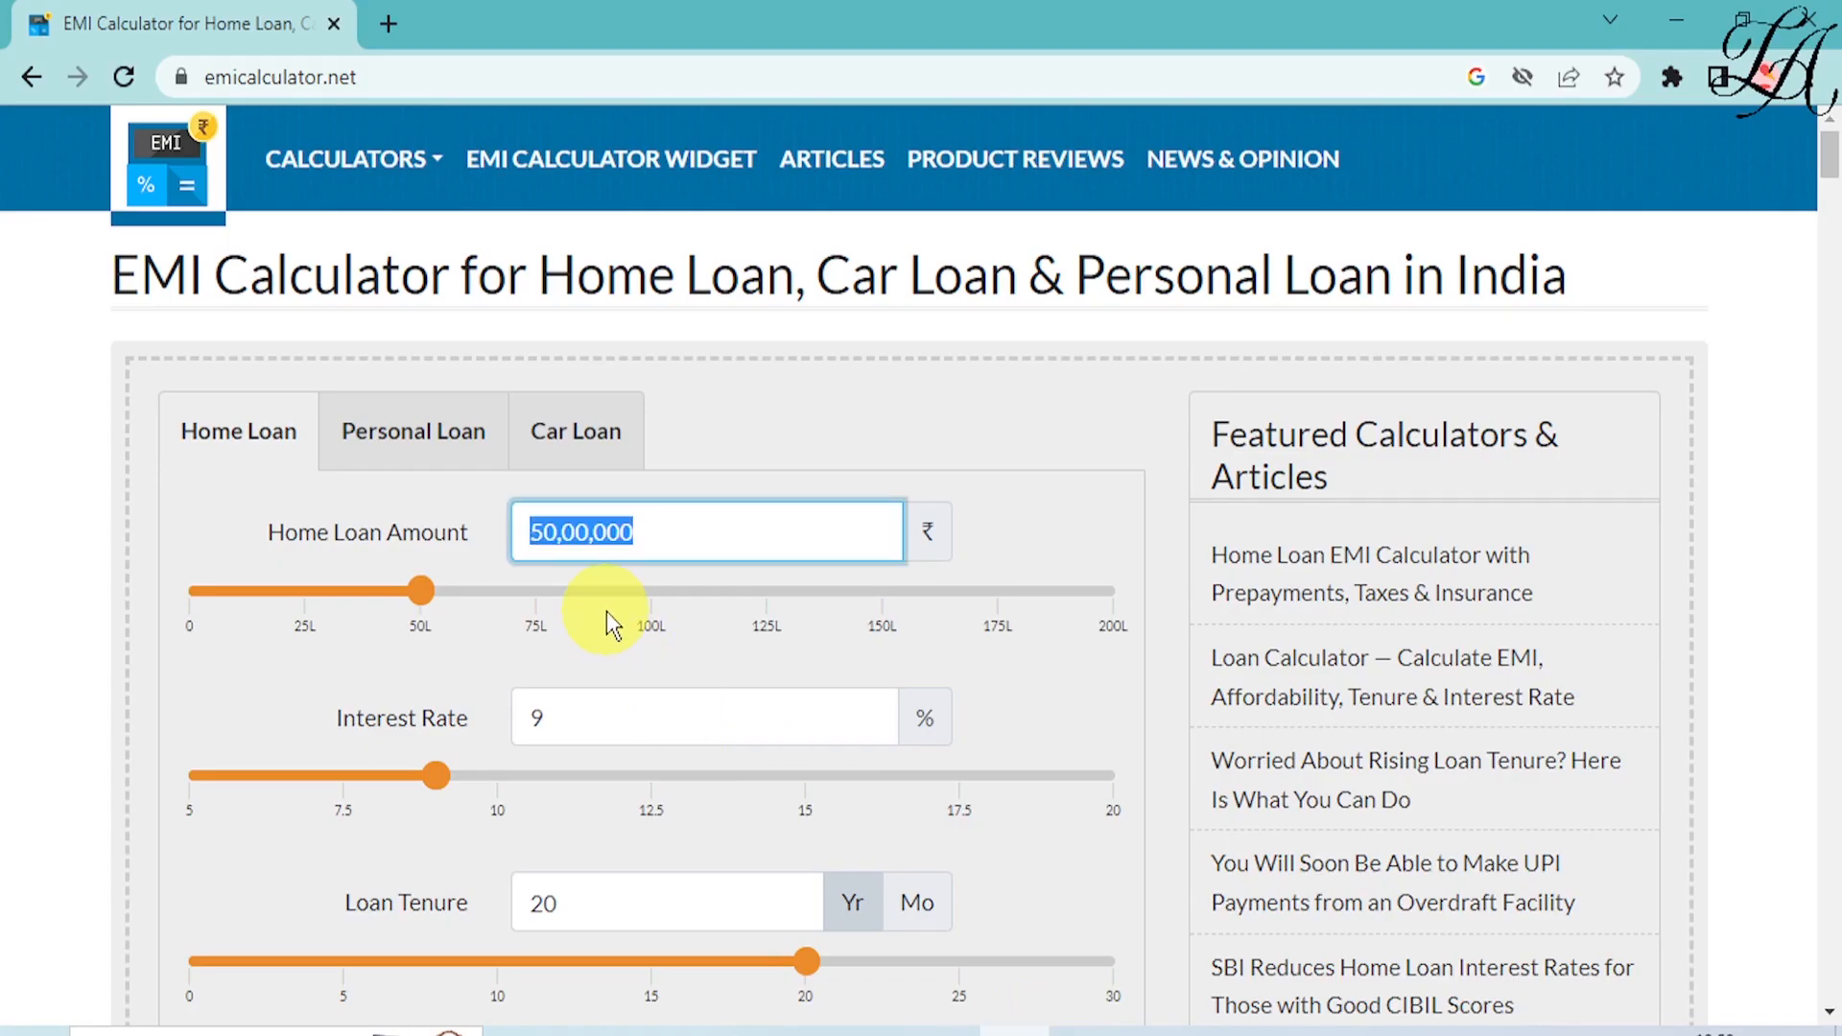
key(ctrl+v)
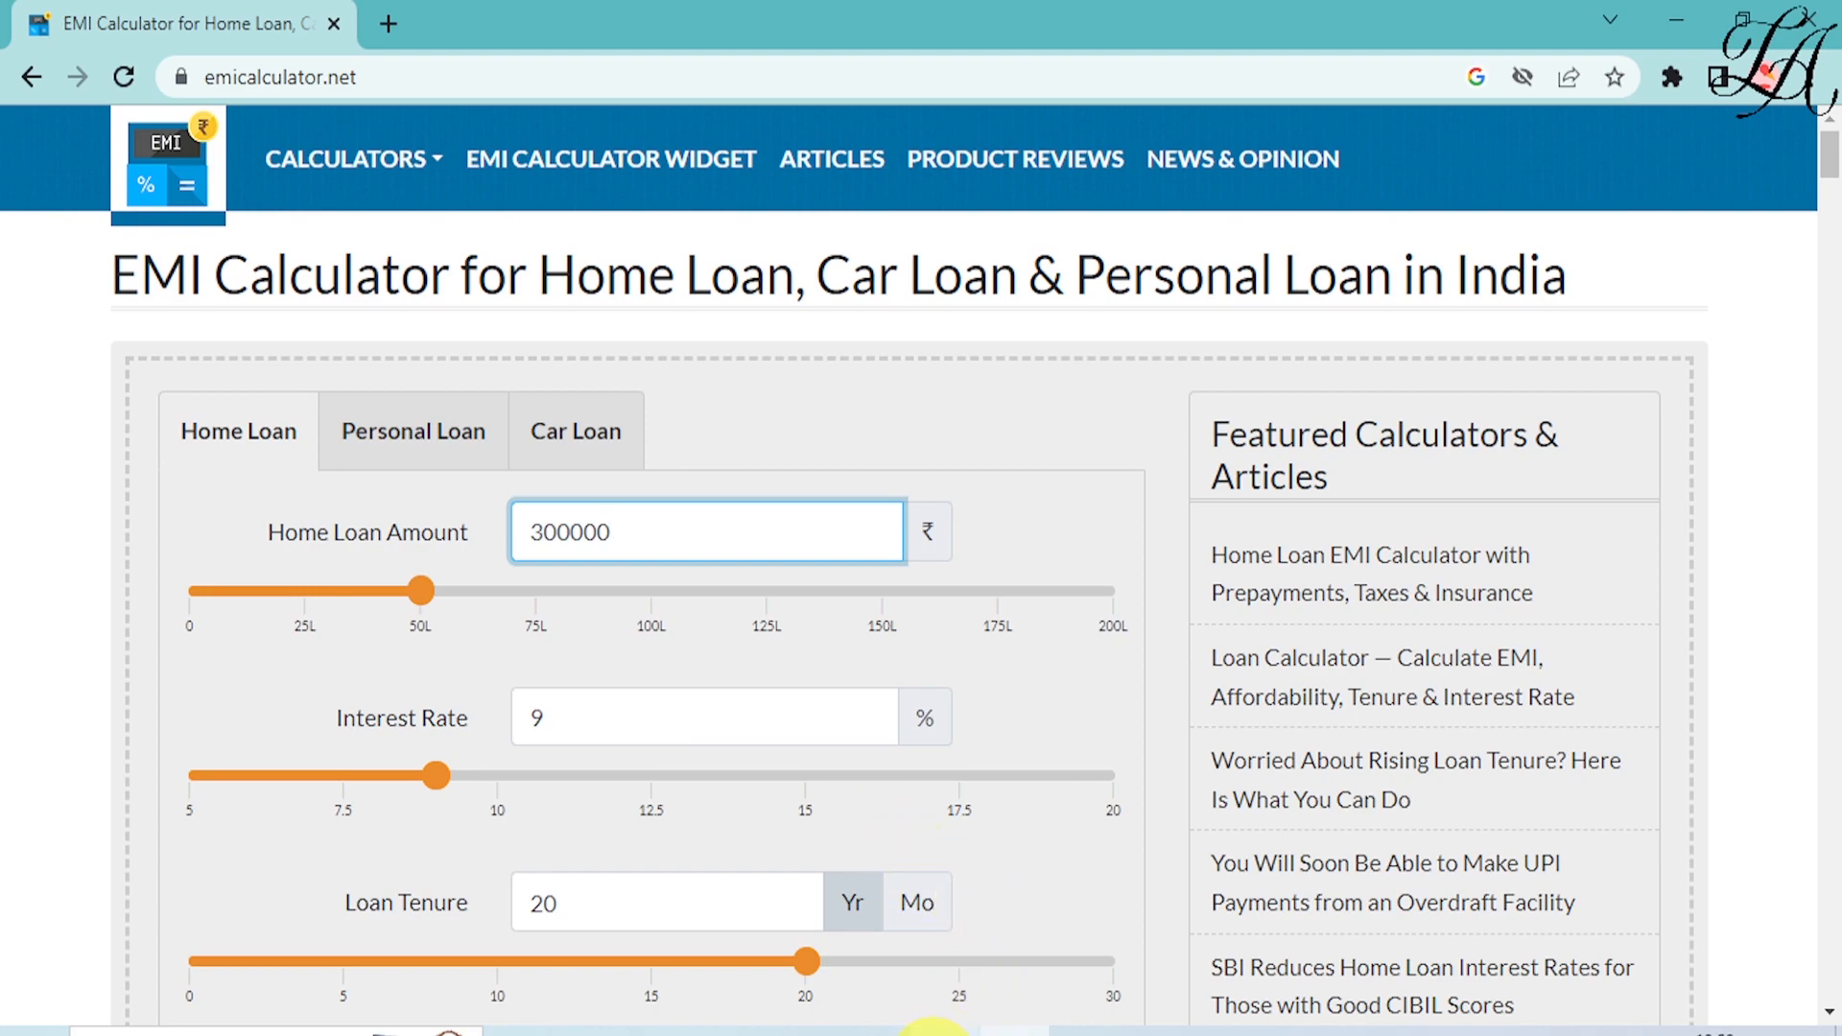
Step: Check the first client's interest rate and duration in the Excel sheet, and set the website calculator's Loan Tenure to 4 years
click(931, 1029)
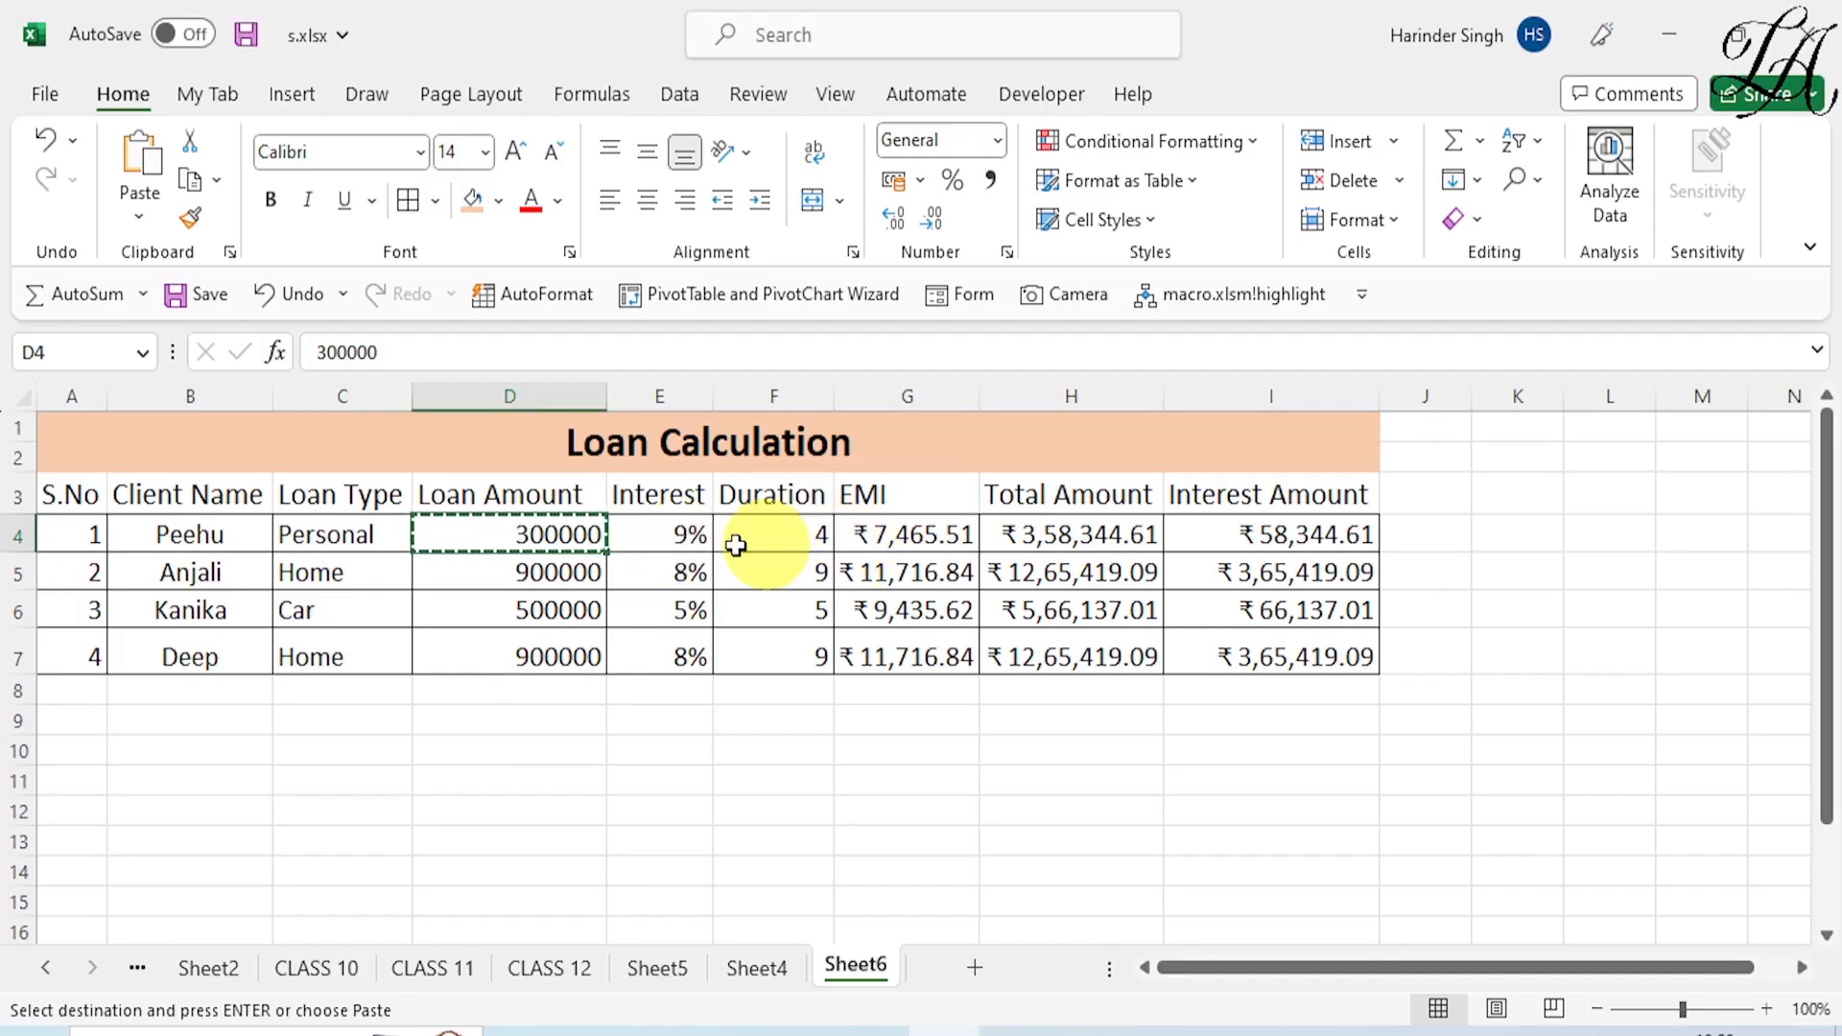
click(686, 545)
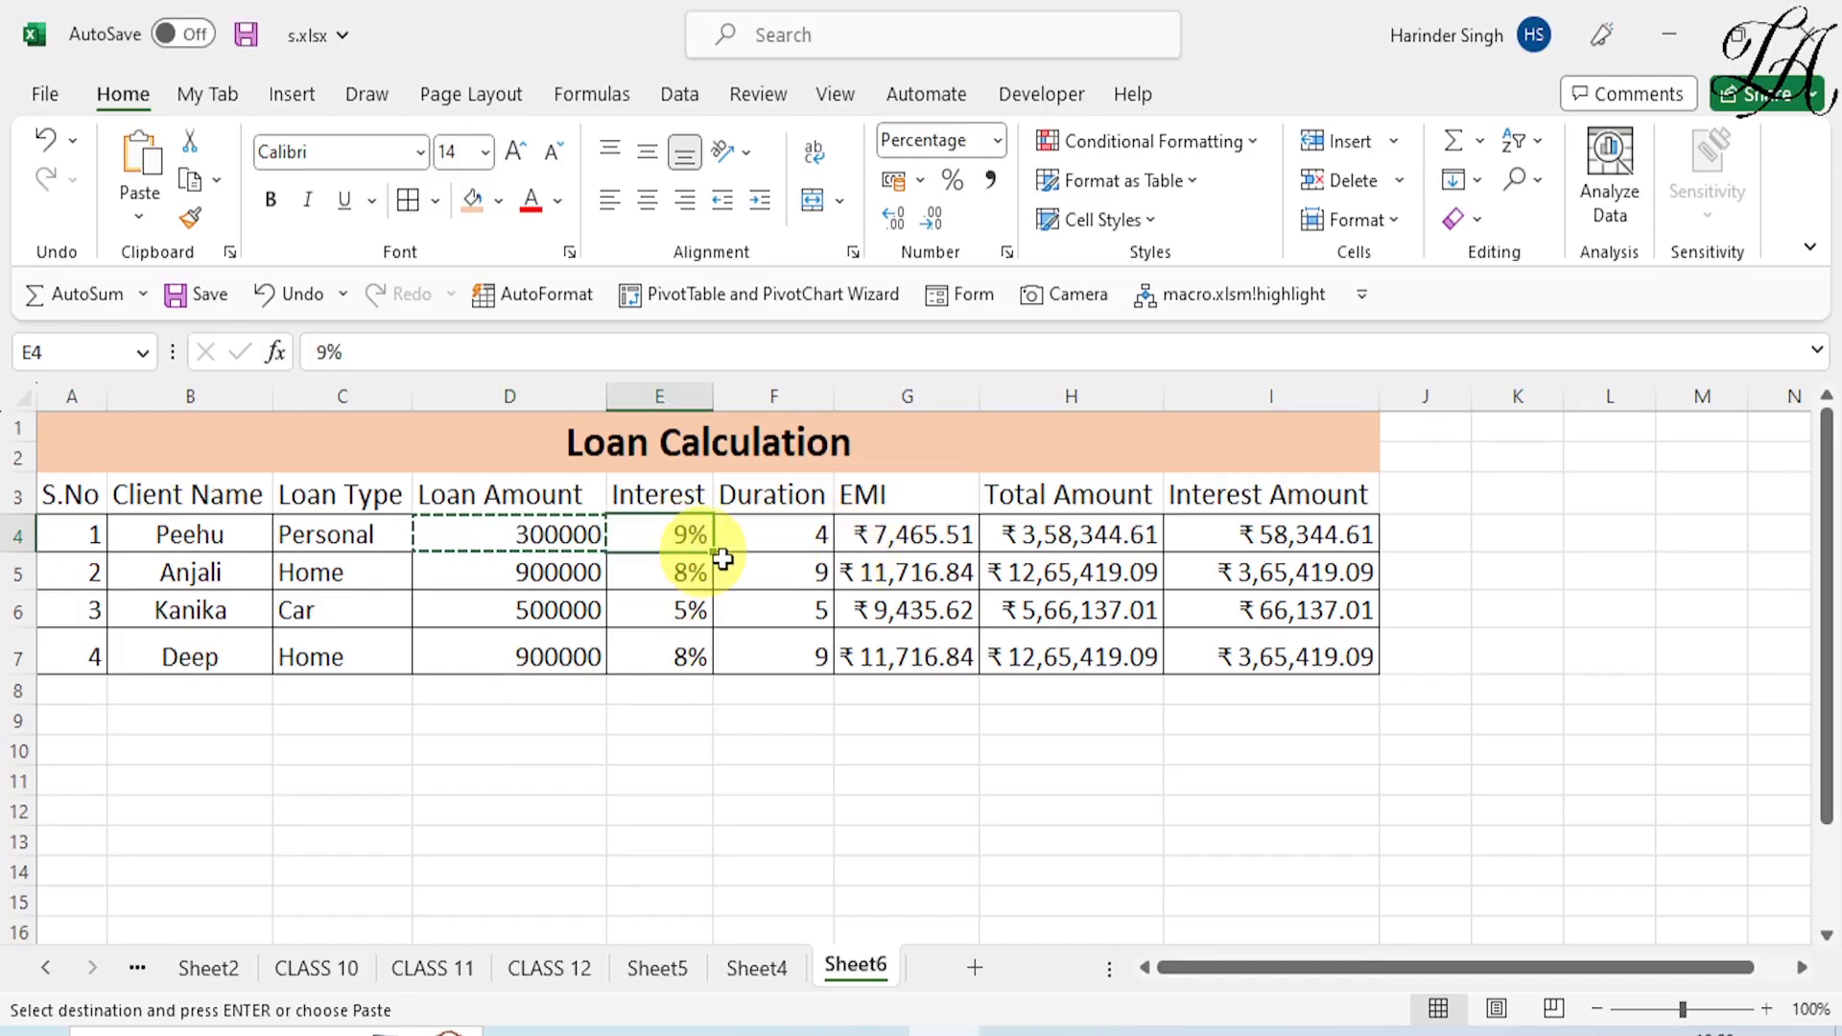
click(774, 544)
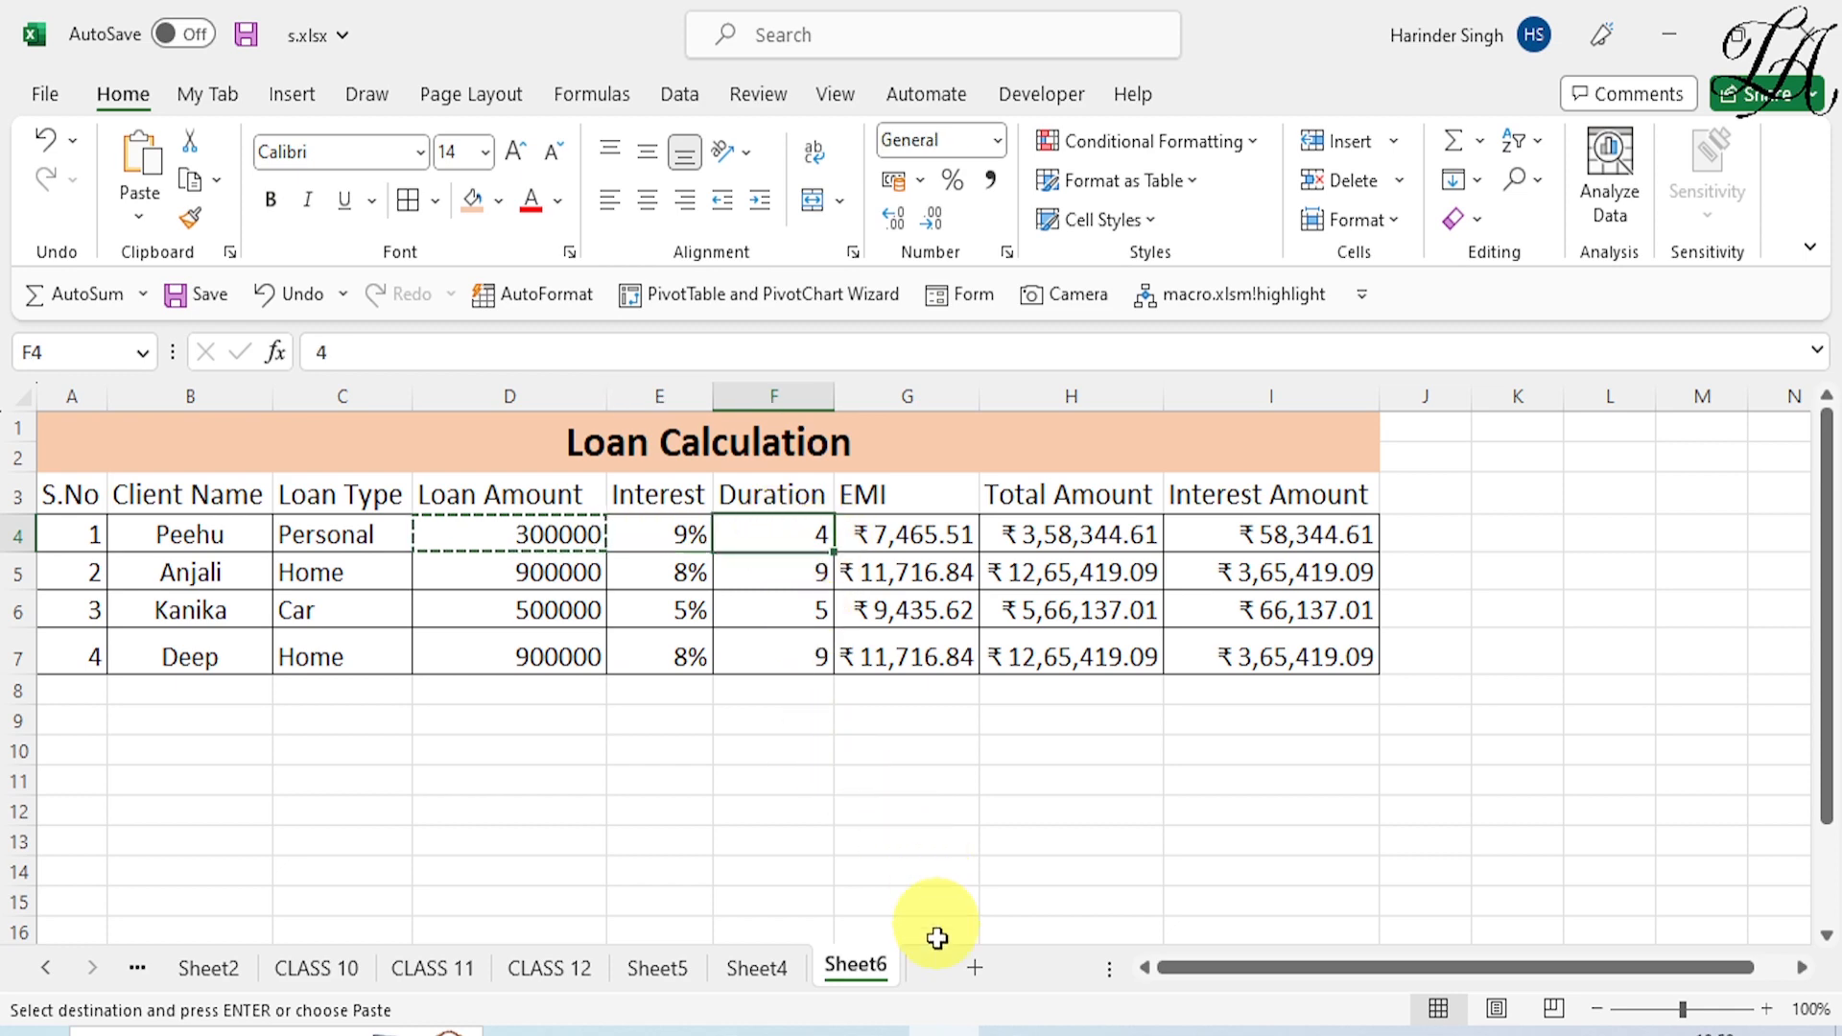
click(1025, 1031)
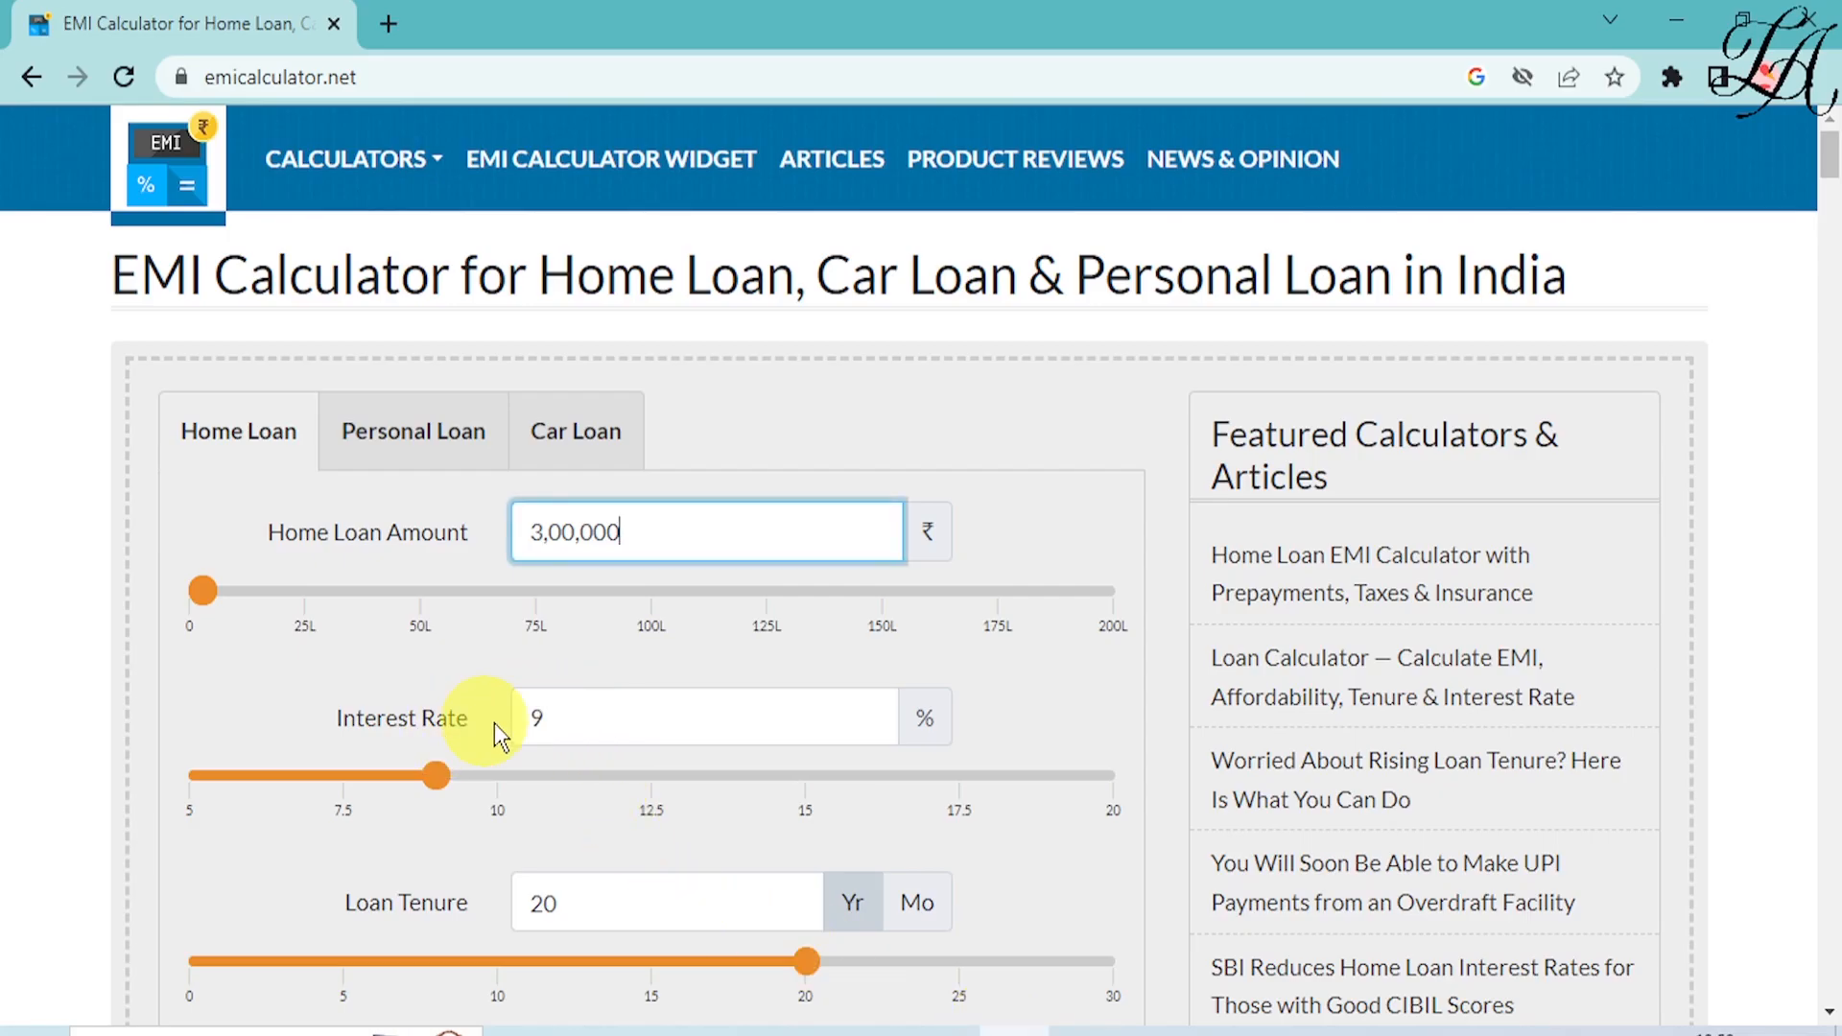
click(574, 720)
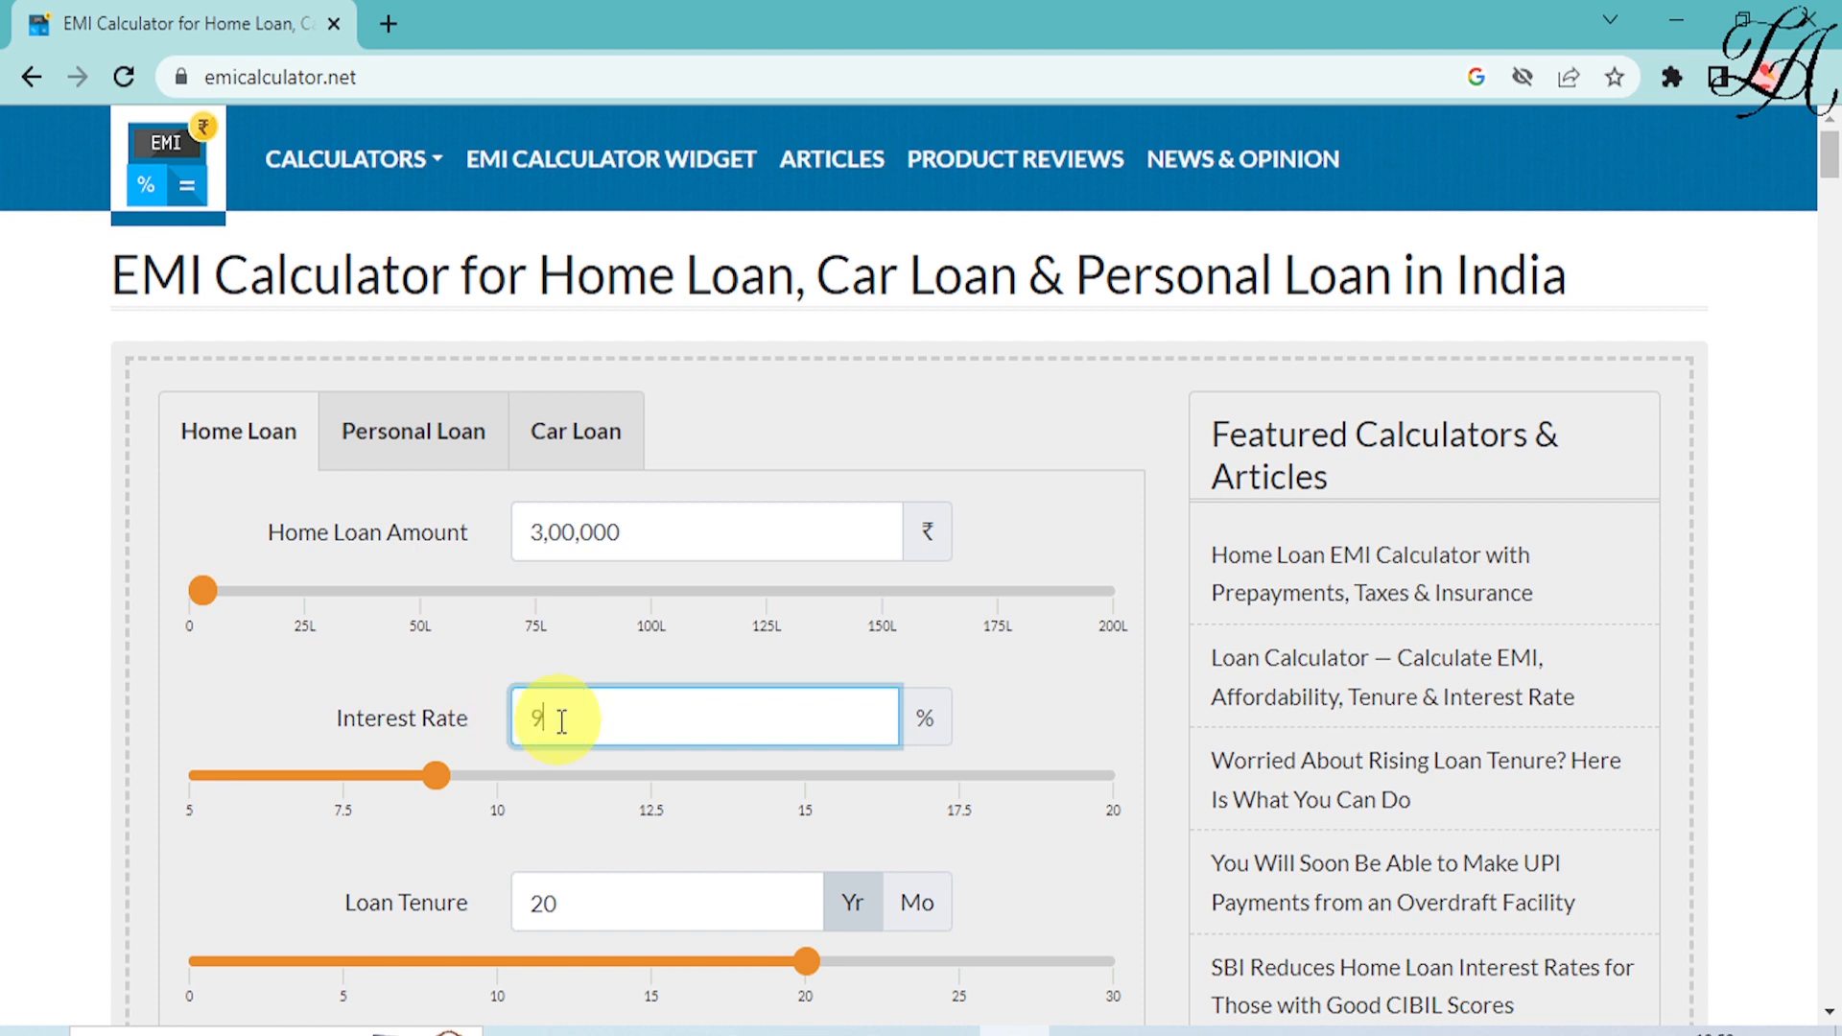
drag(570, 898, 518, 894)
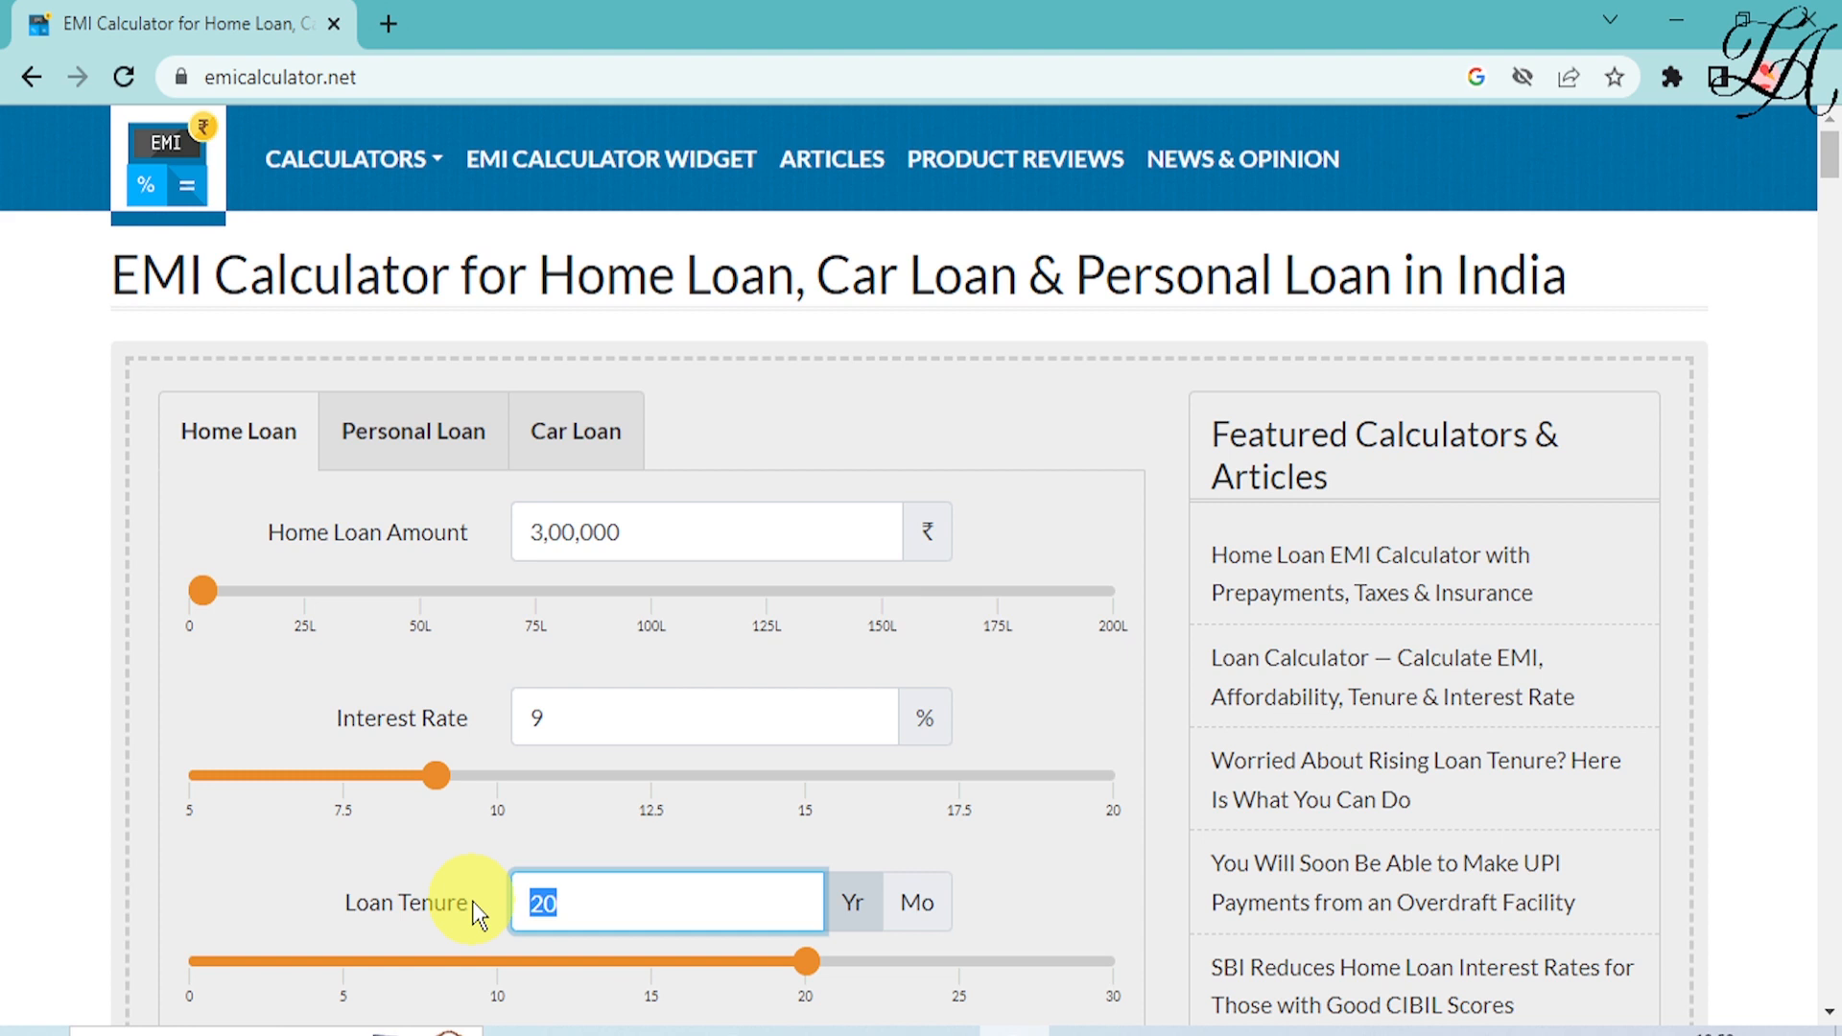
text(4)
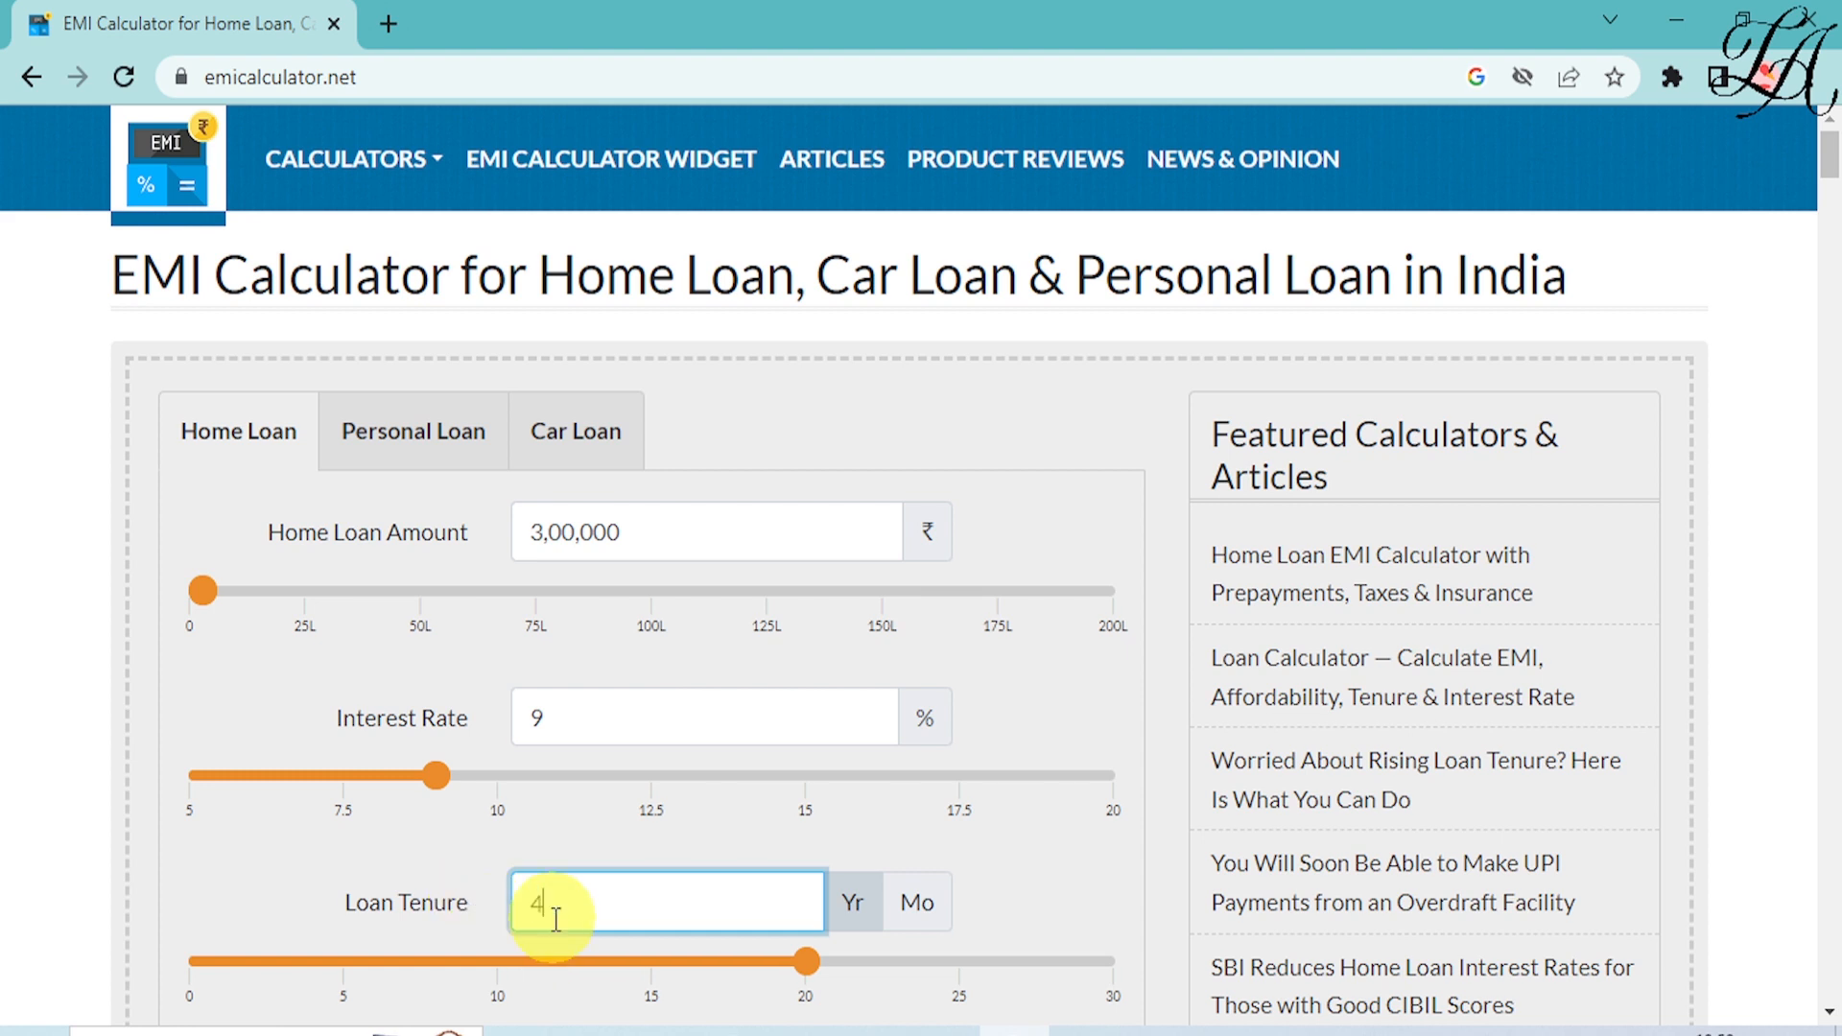
click(857, 914)
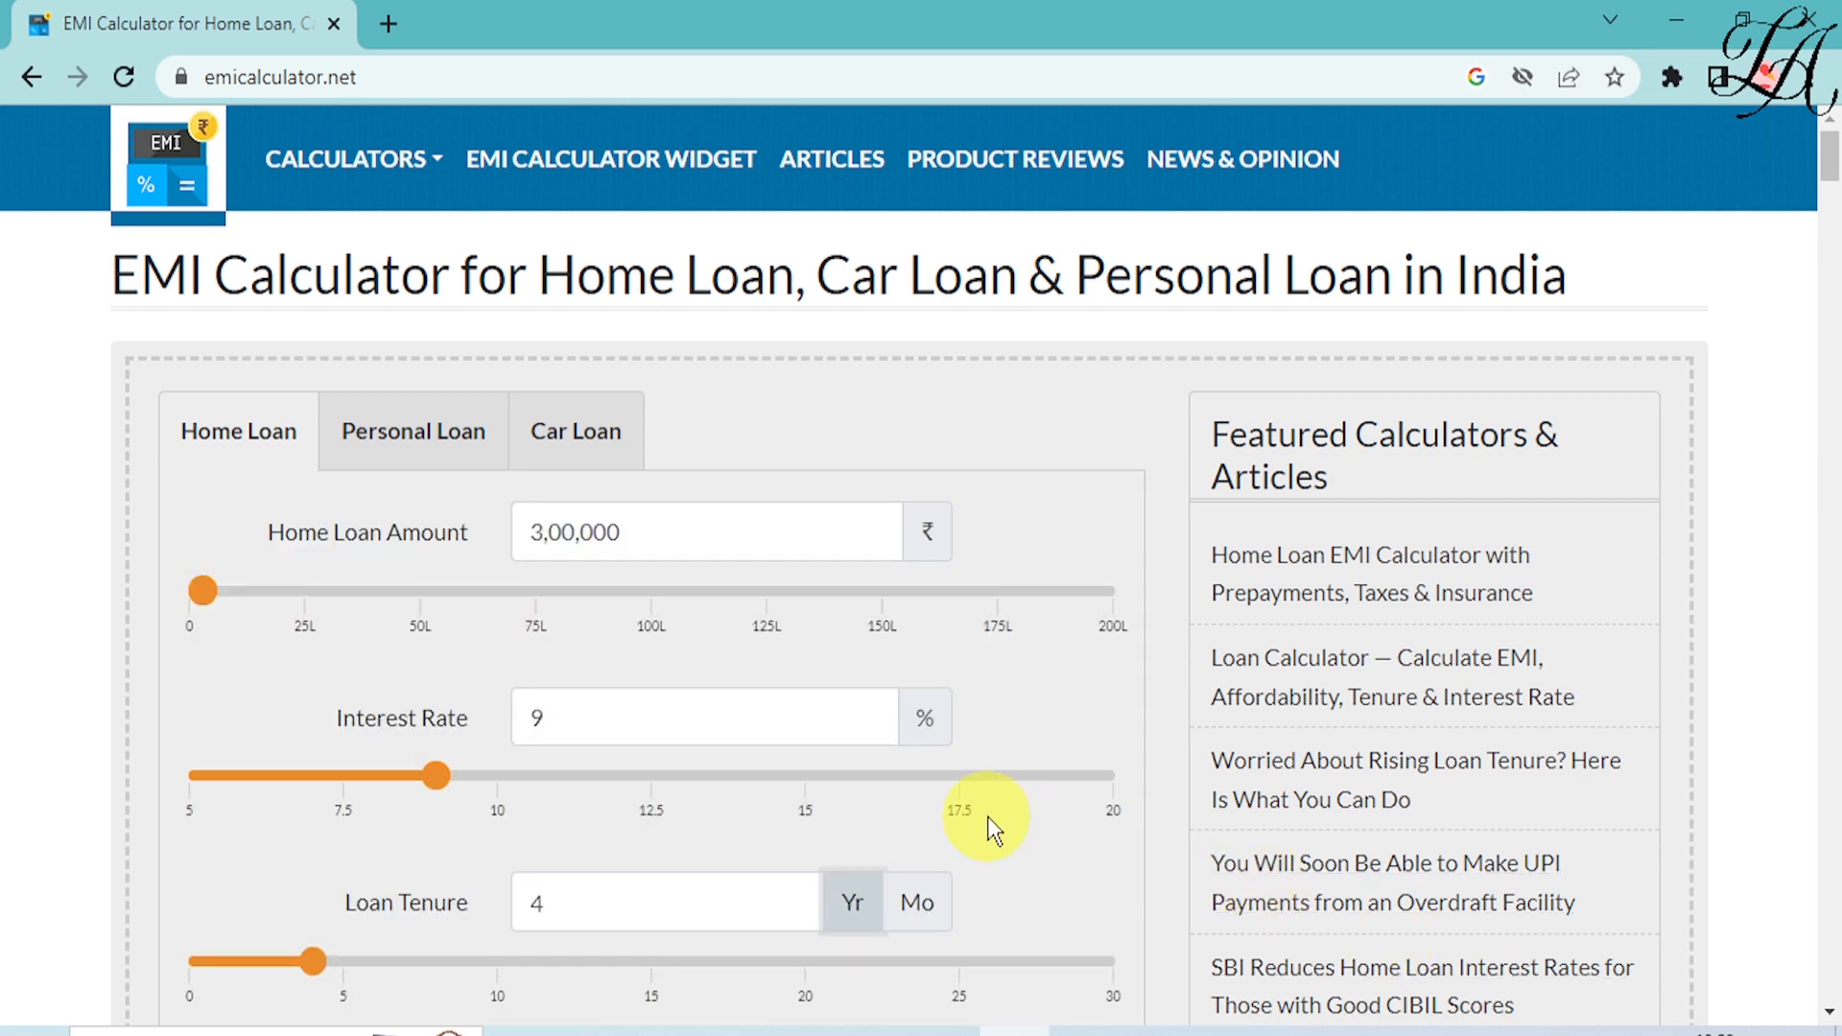
Step: Compare the website's Loan EMI with the first client's EMI in cell G4 of the Excel sheet
scroll(987, 815, down, 3)
scroll(987, 707, down, 3)
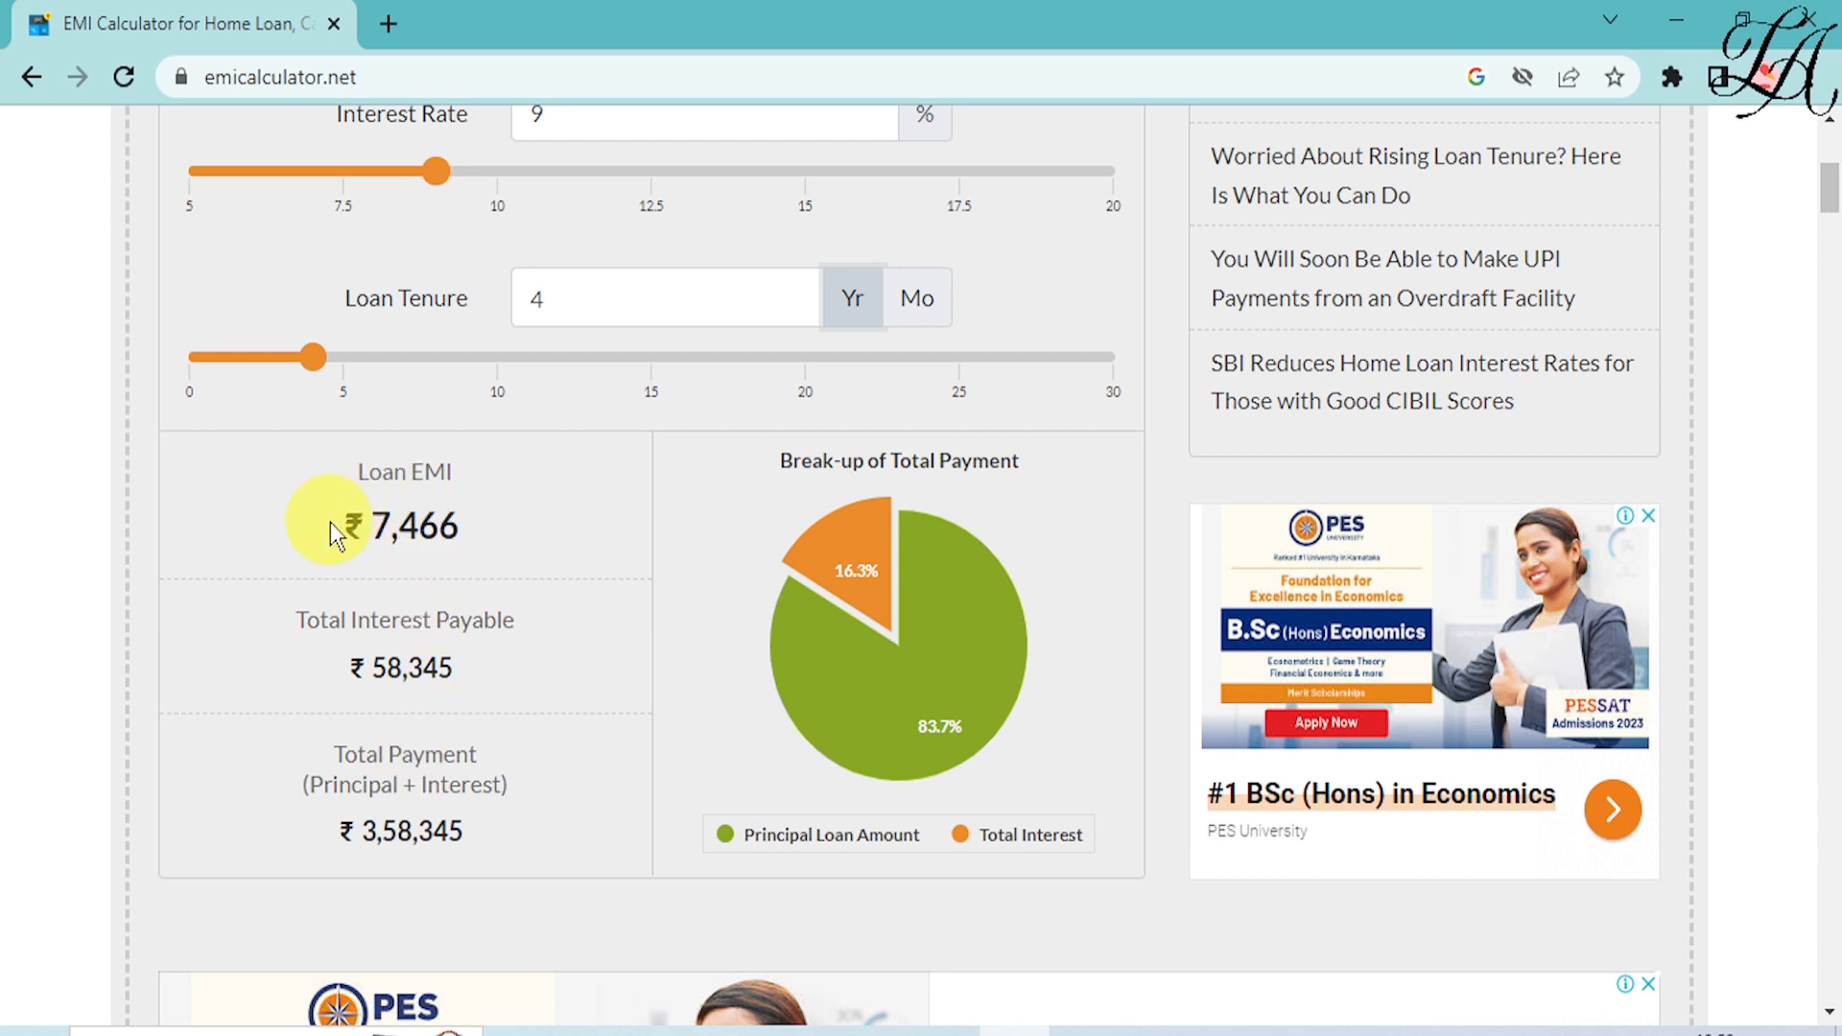
drag(351, 518, 486, 534)
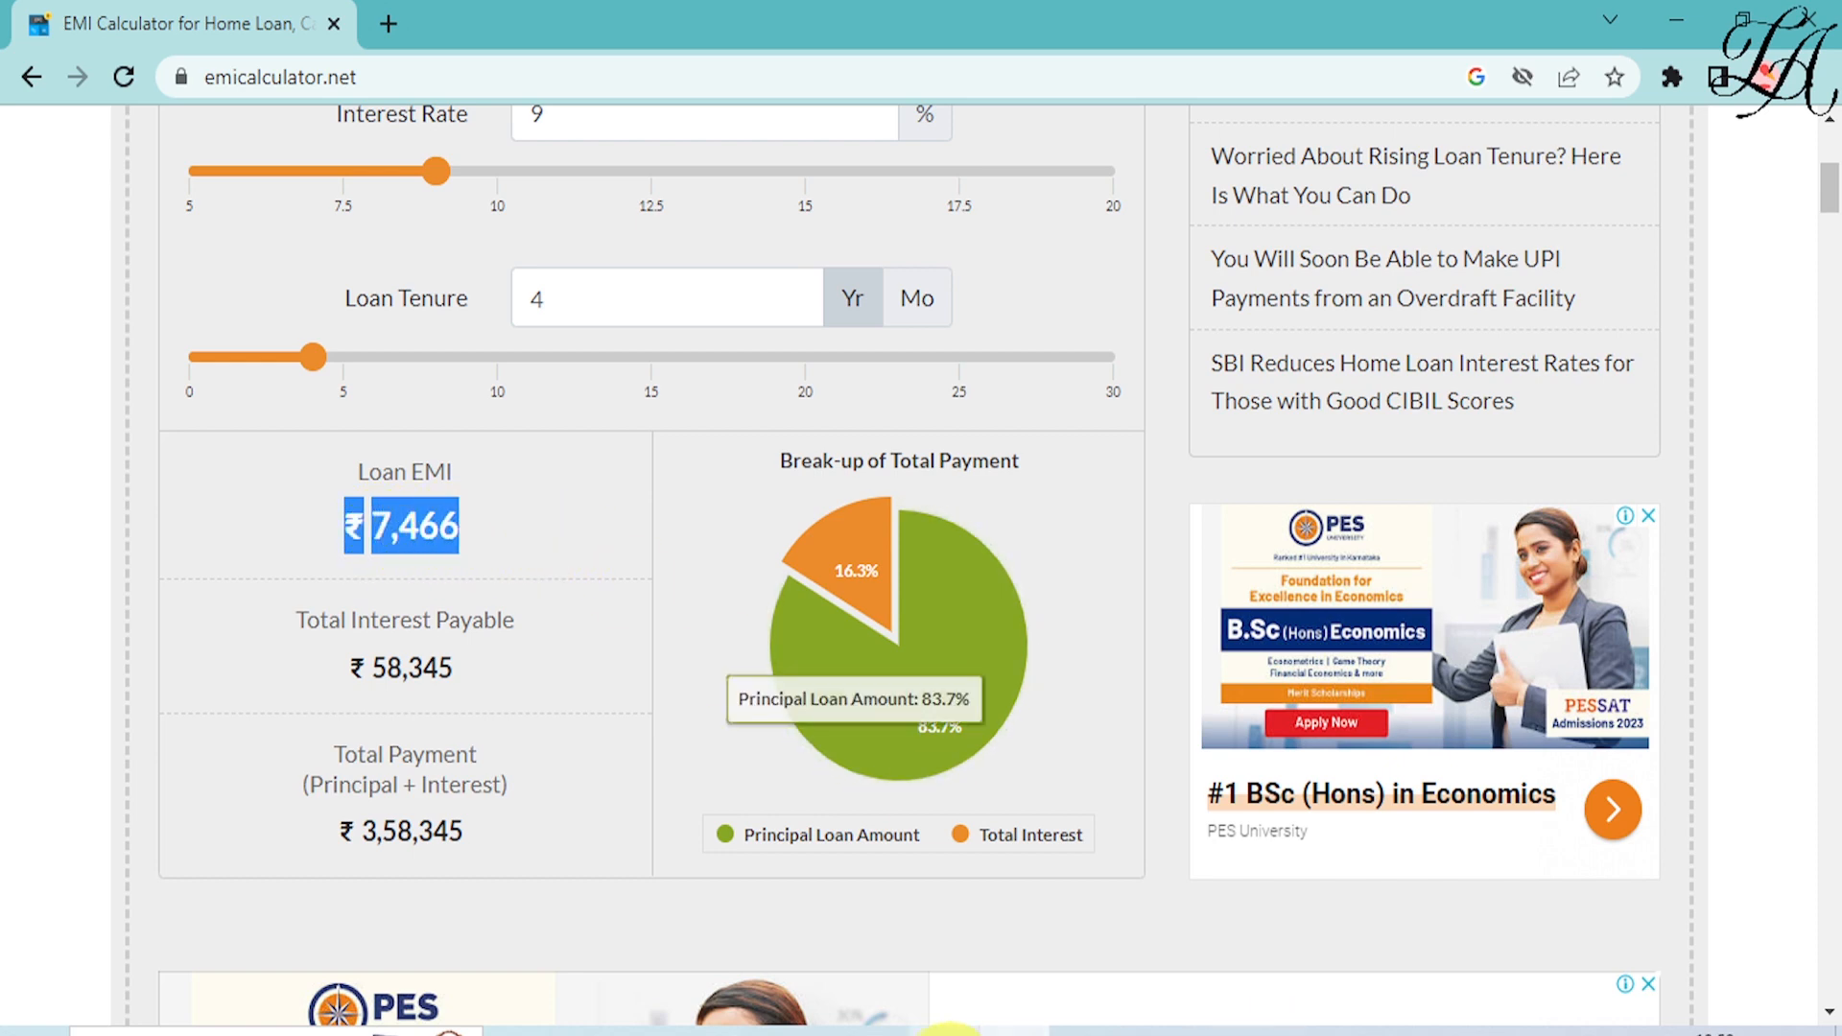
click(945, 1029)
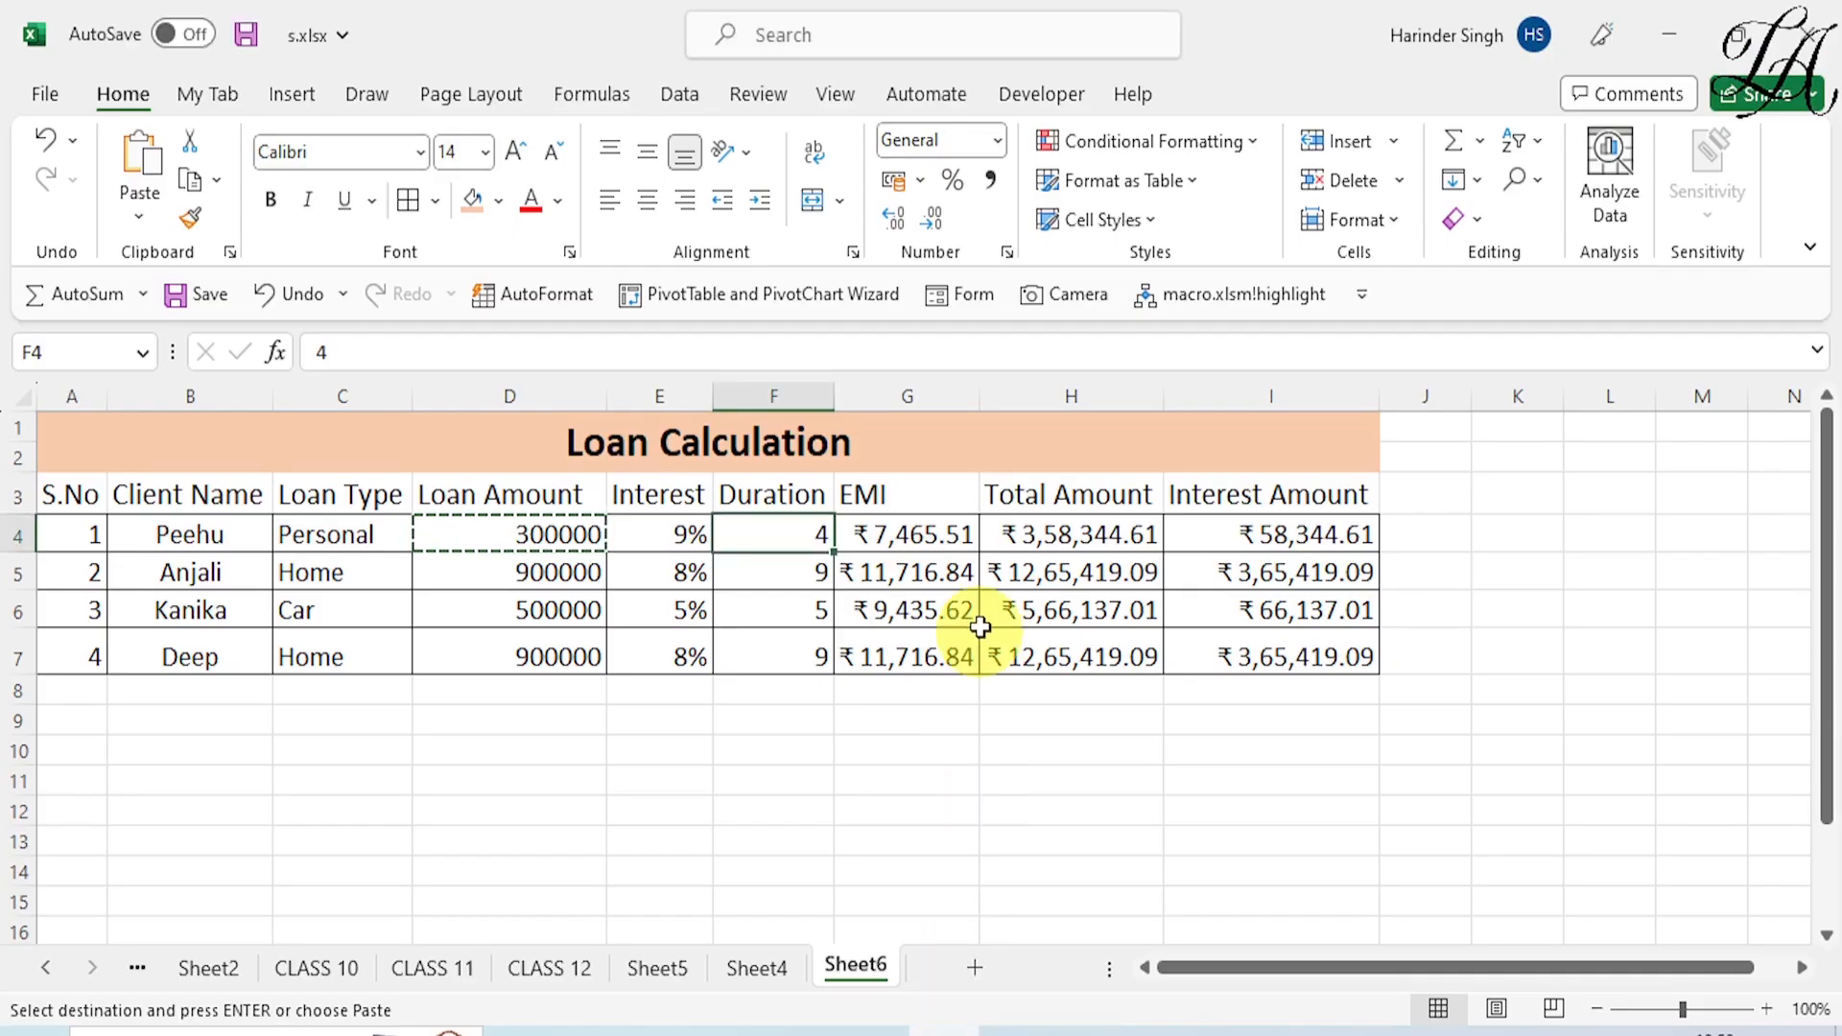
click(911, 532)
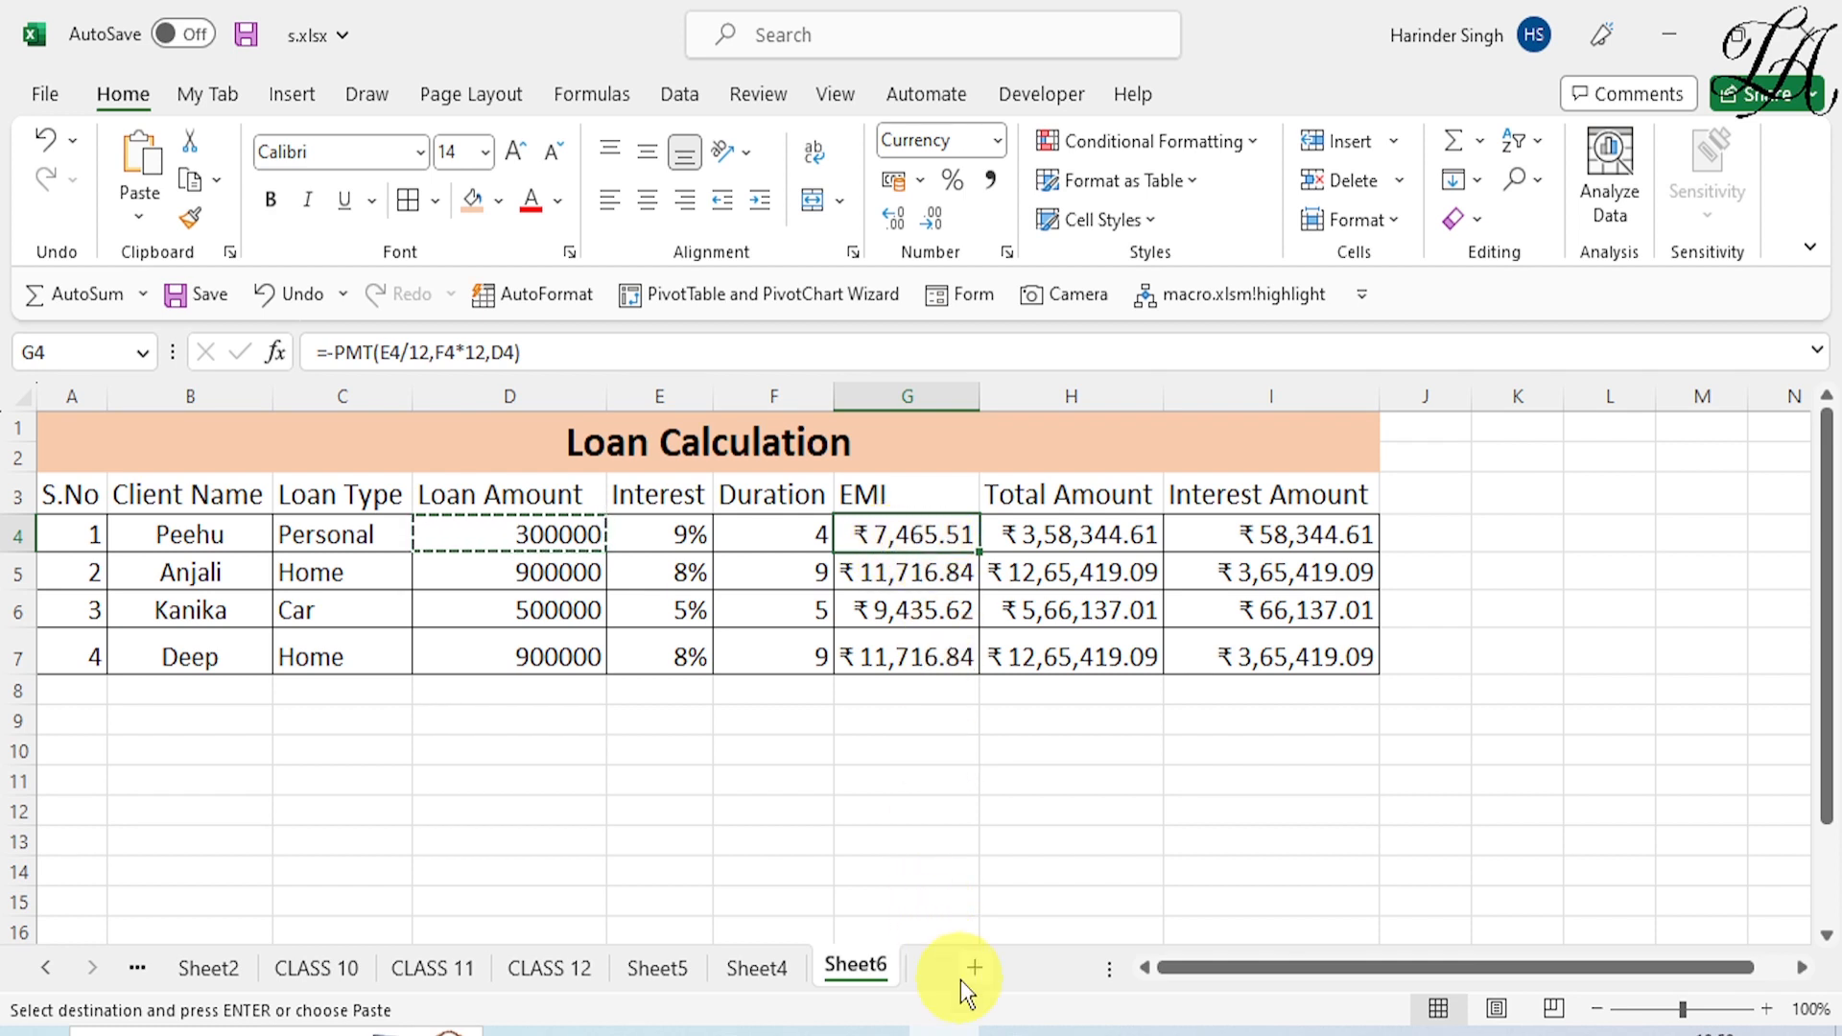
click(1013, 1033)
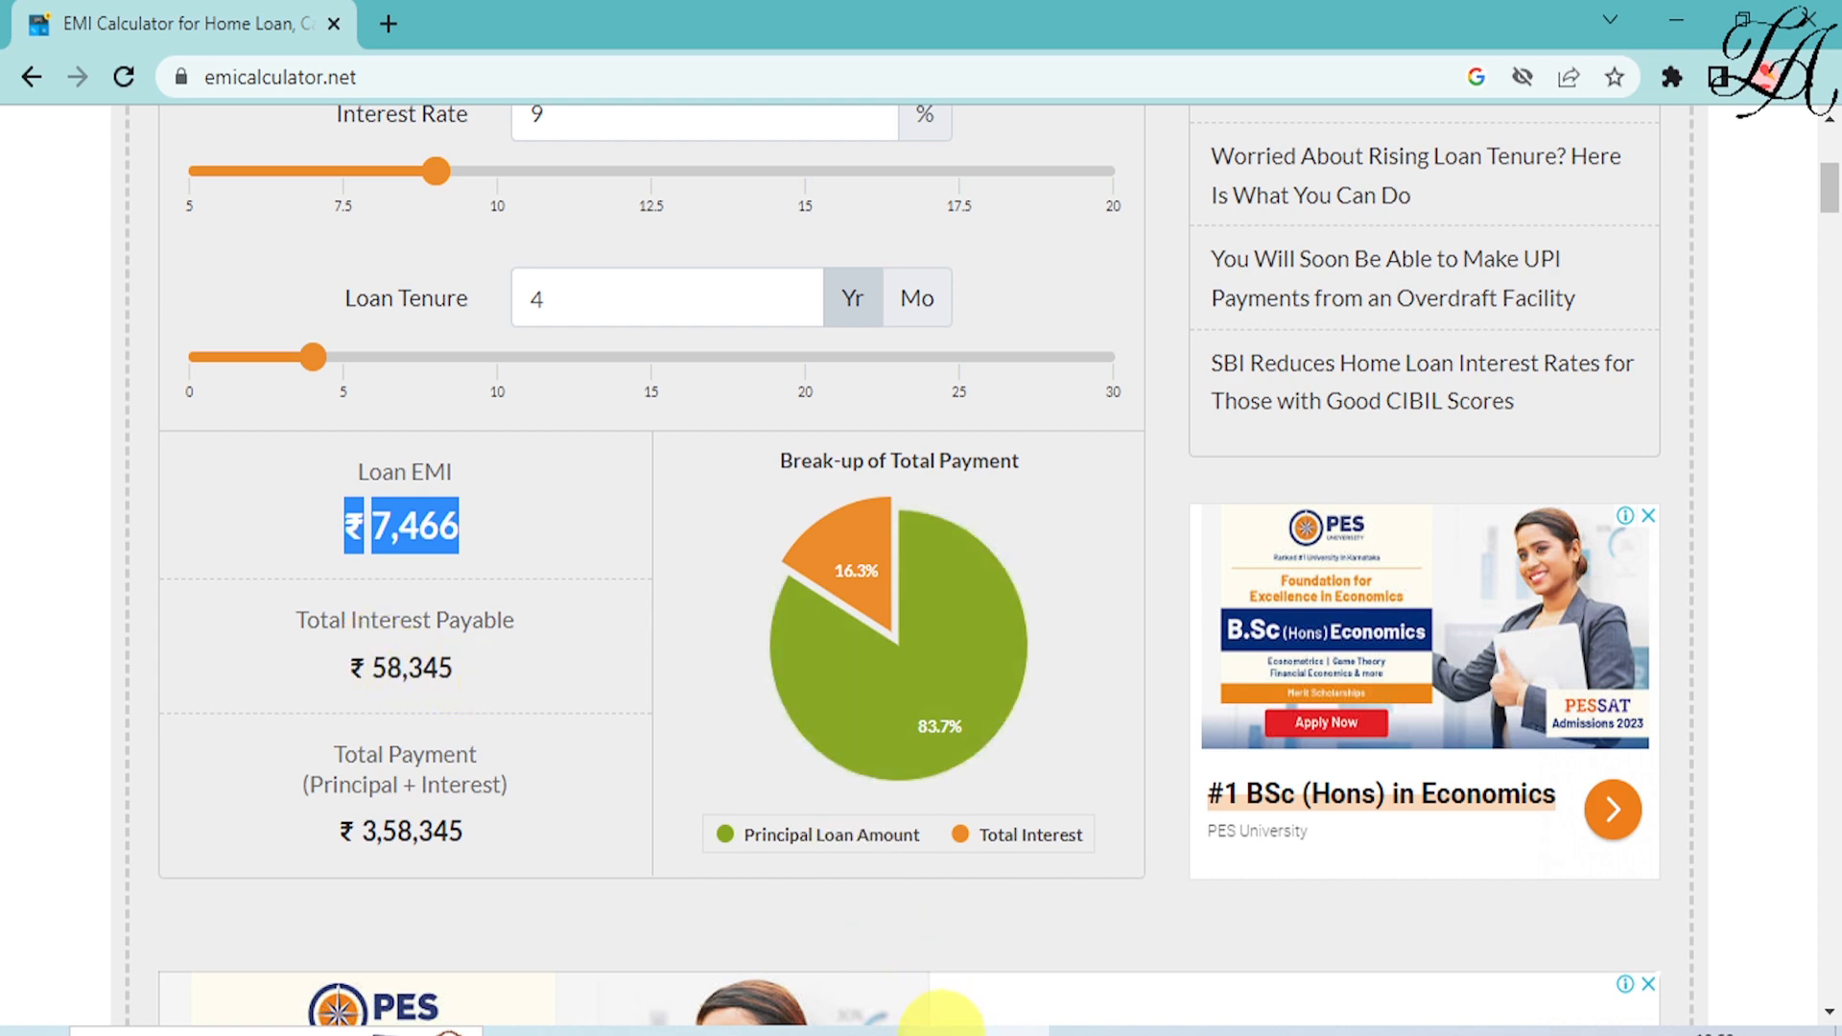
click(944, 1033)
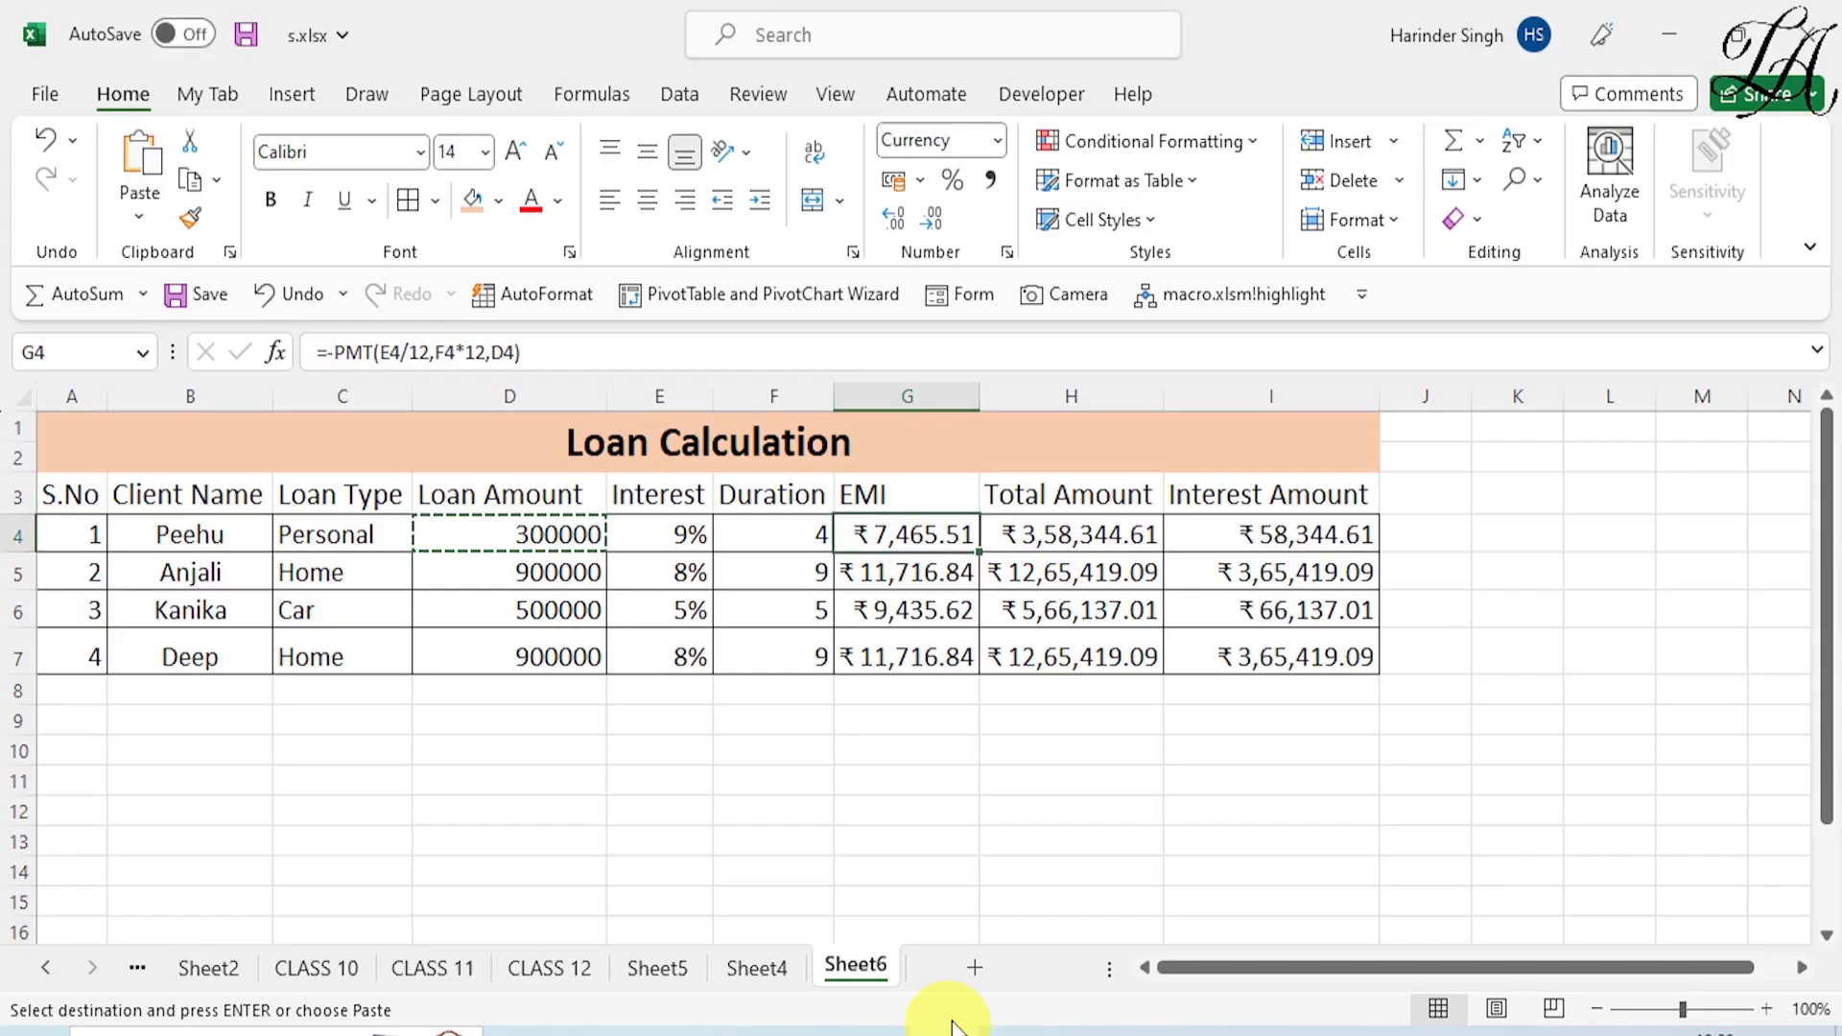
Step: Compare the first client's Interest Amount in I4 and Total Amount in H4 with the website's total interest and total payment
click(1259, 538)
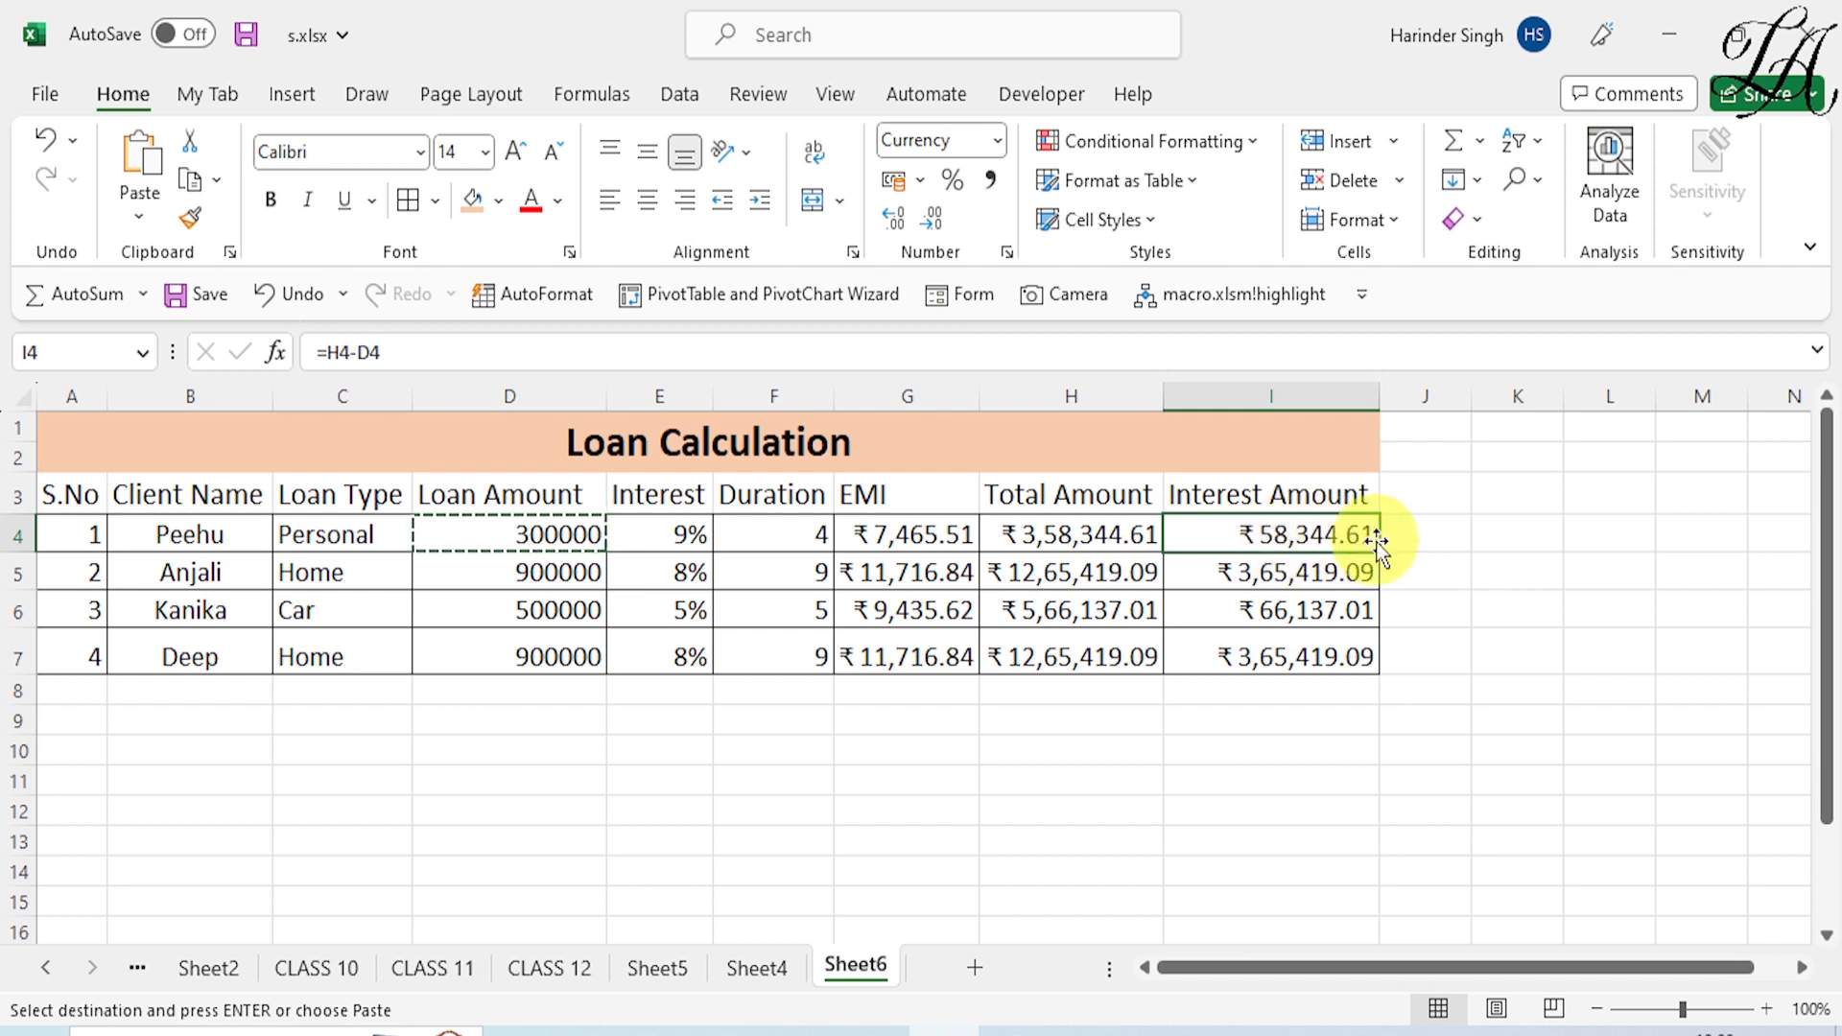
click(1040, 1025)
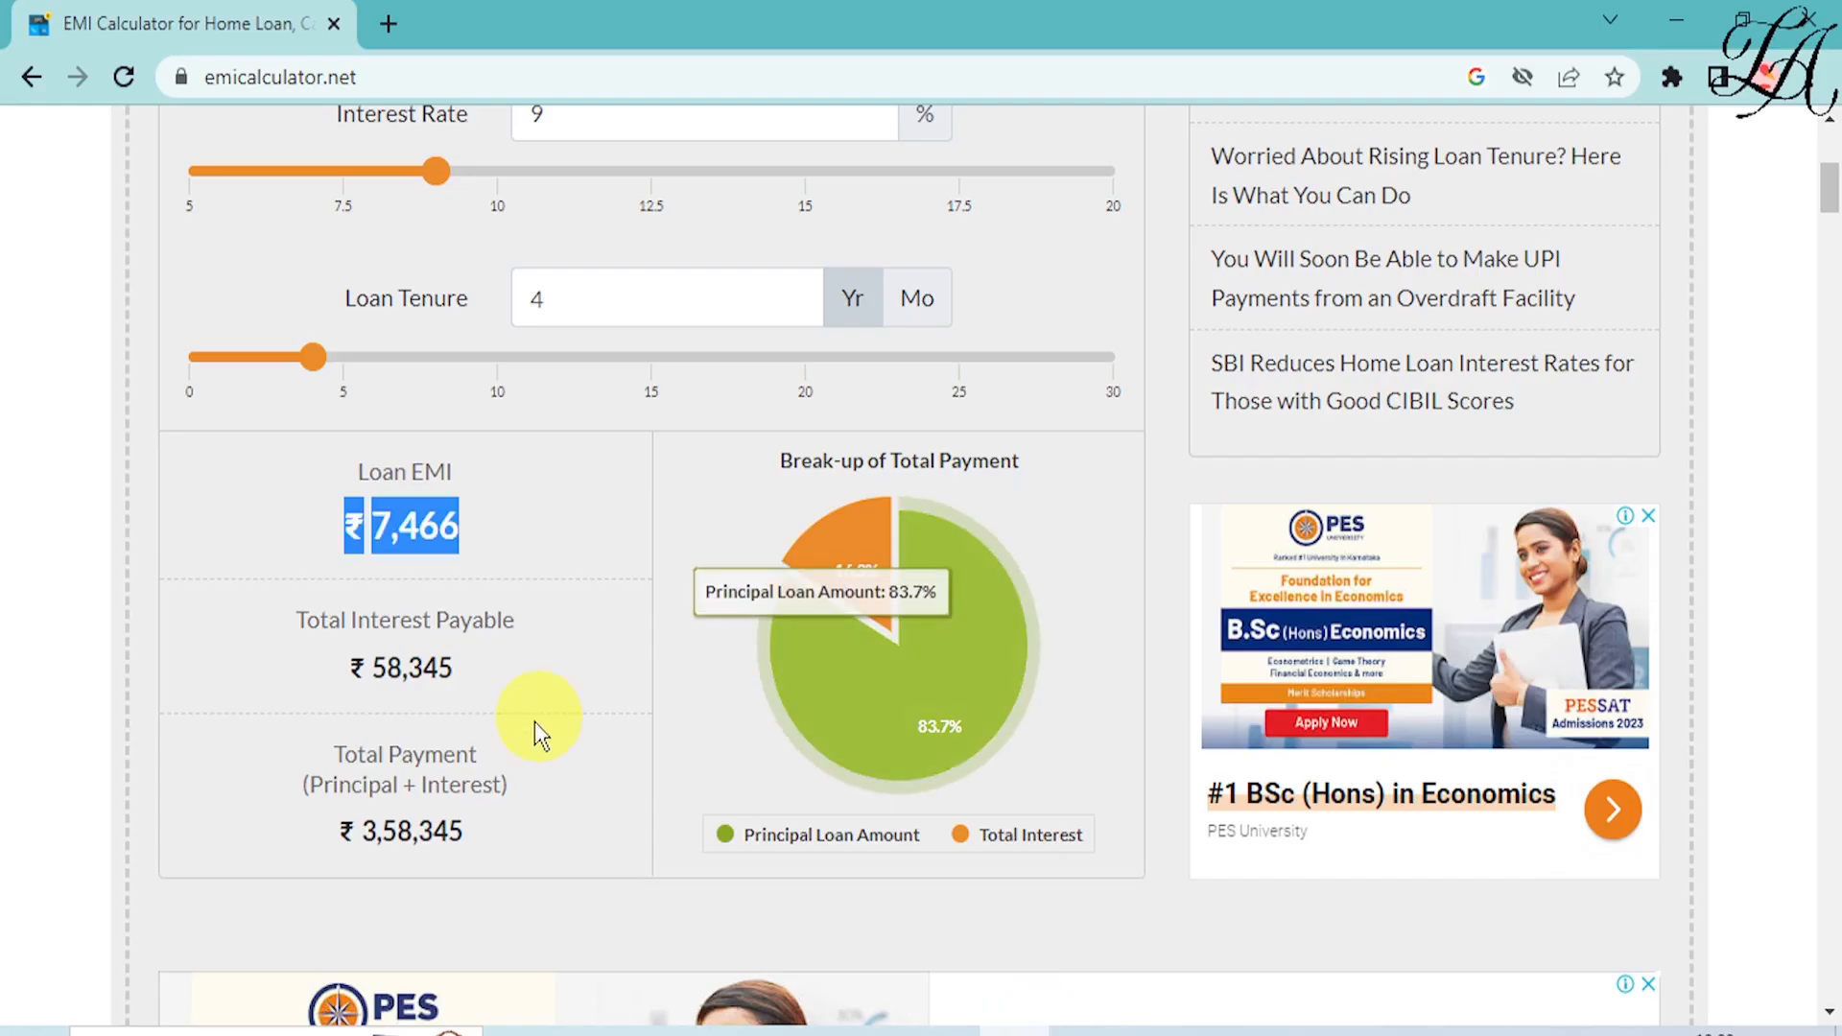
drag(343, 842, 501, 824)
click(518, 847)
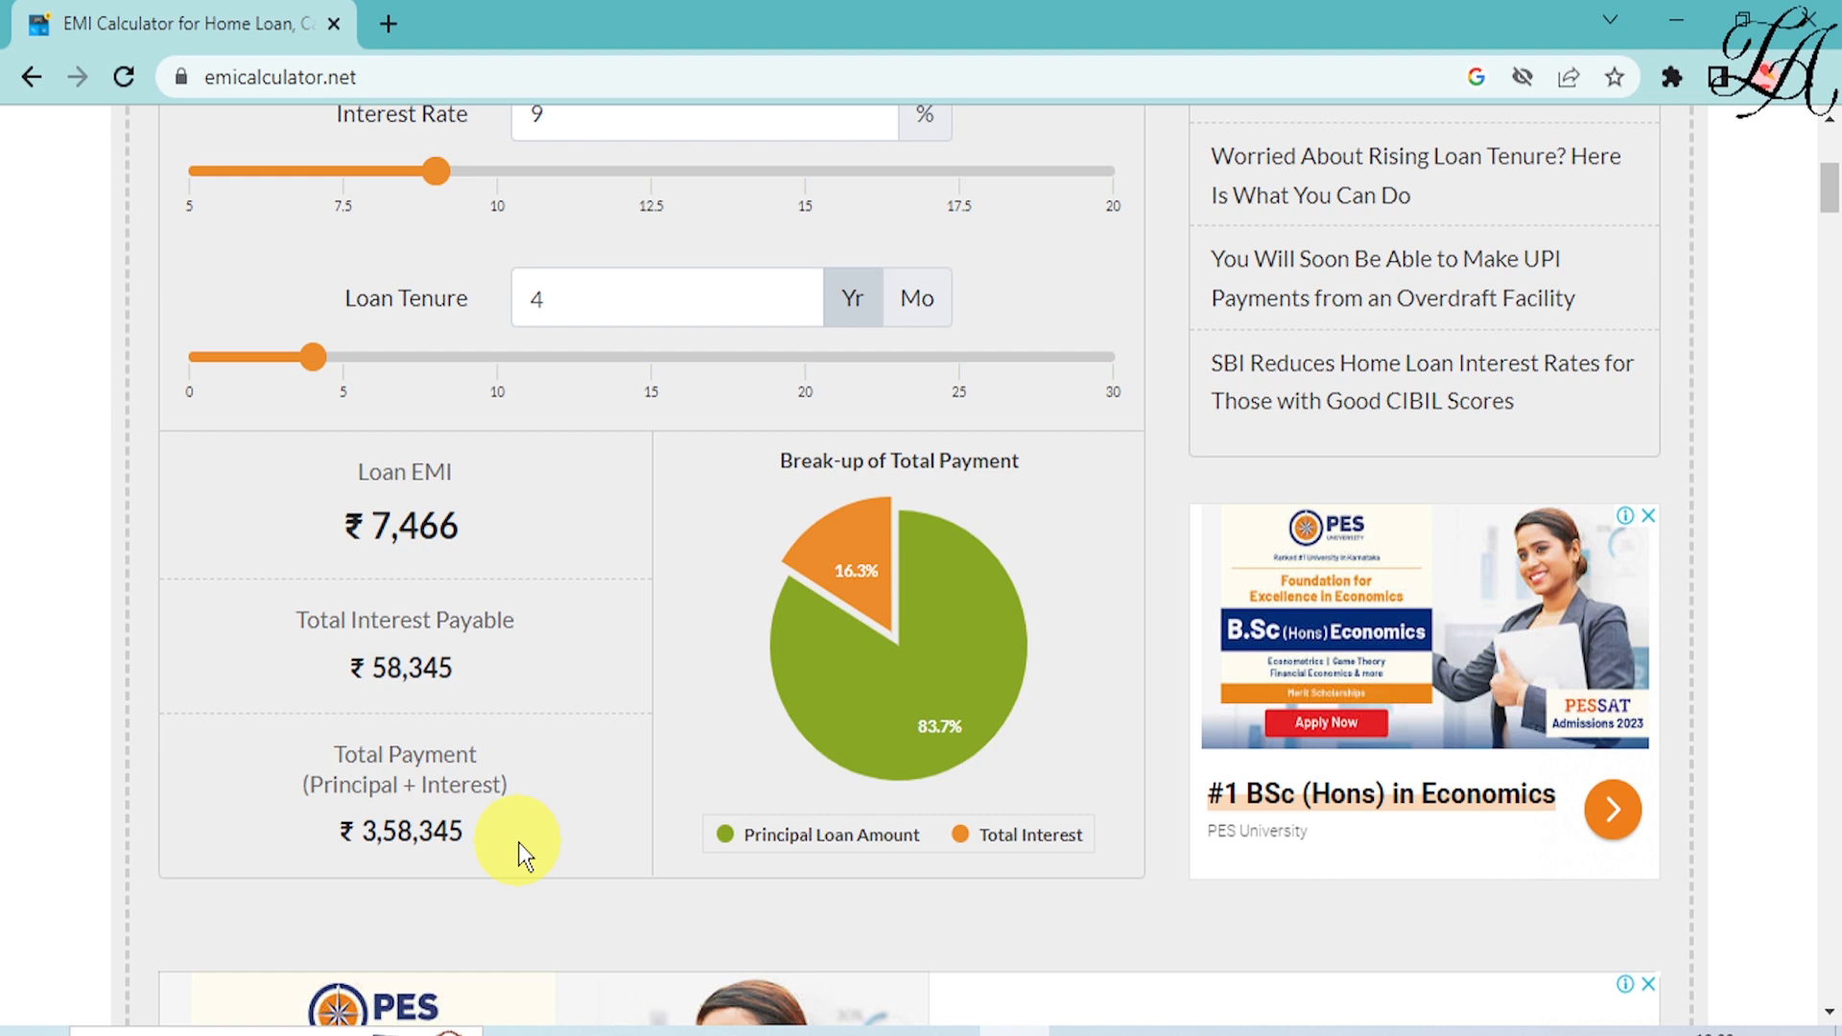
scroll(519, 855, down, 3)
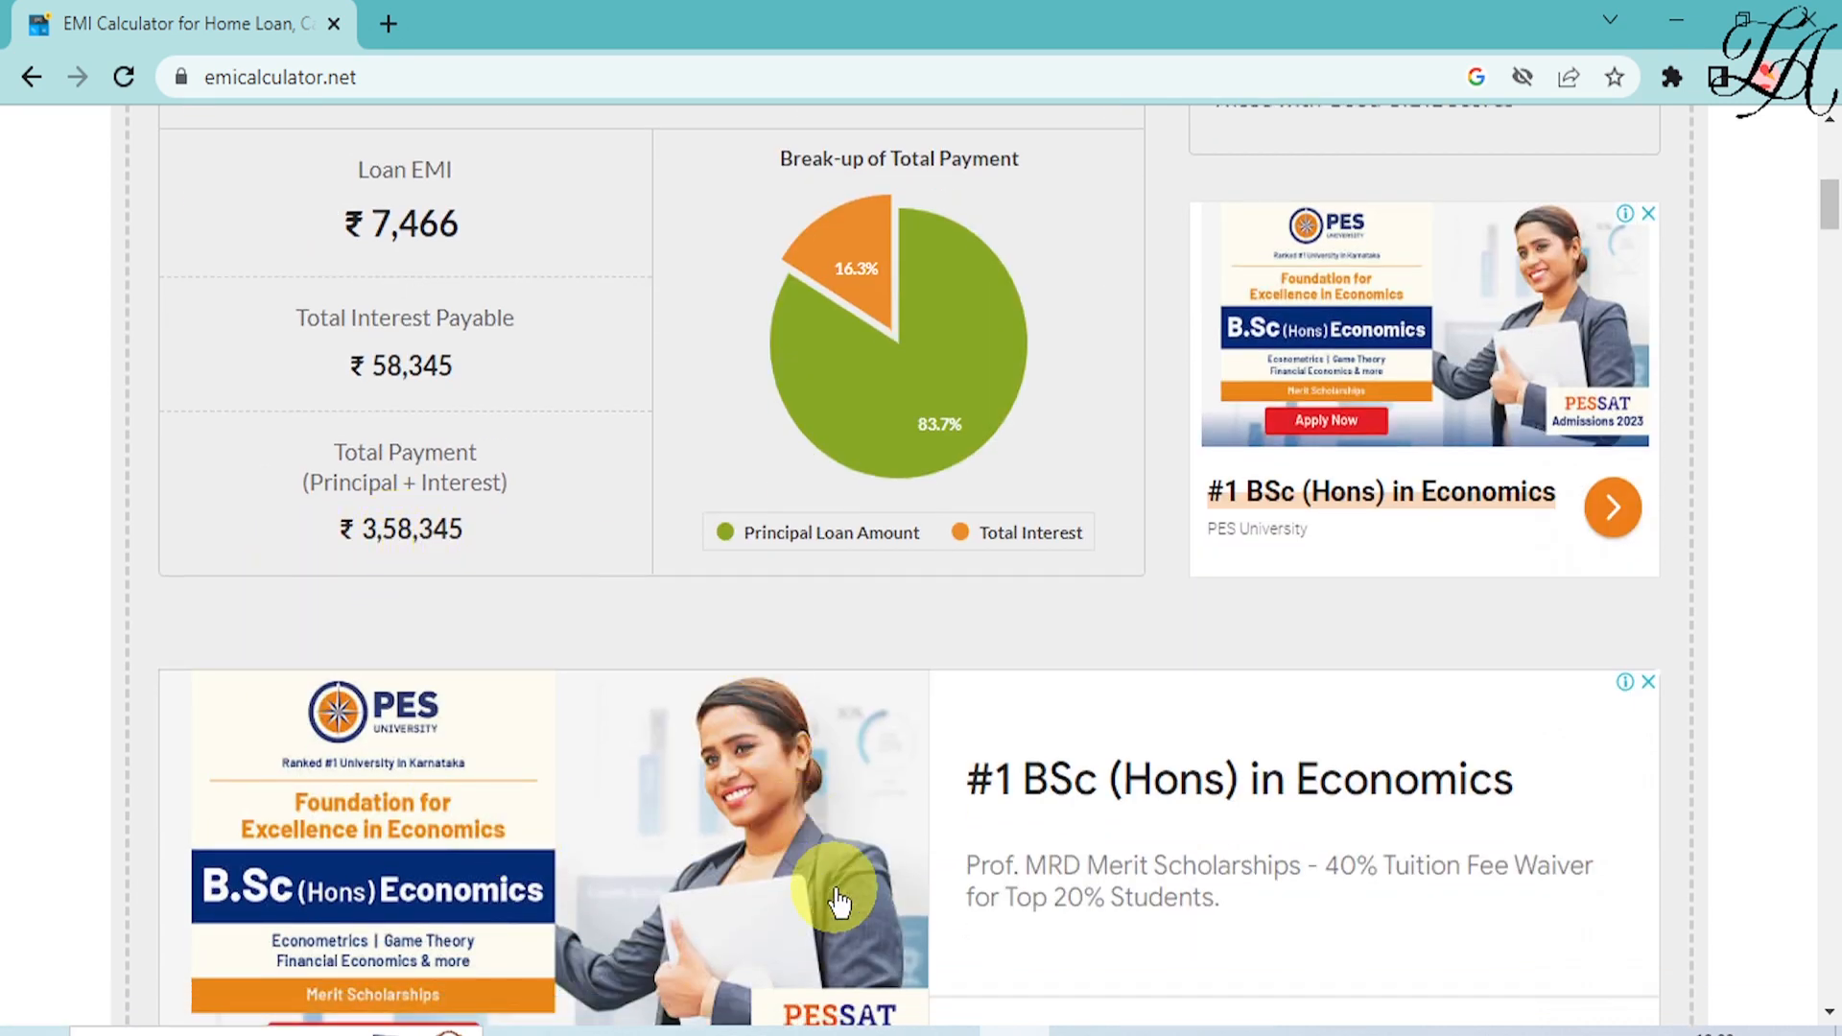
click(945, 1032)
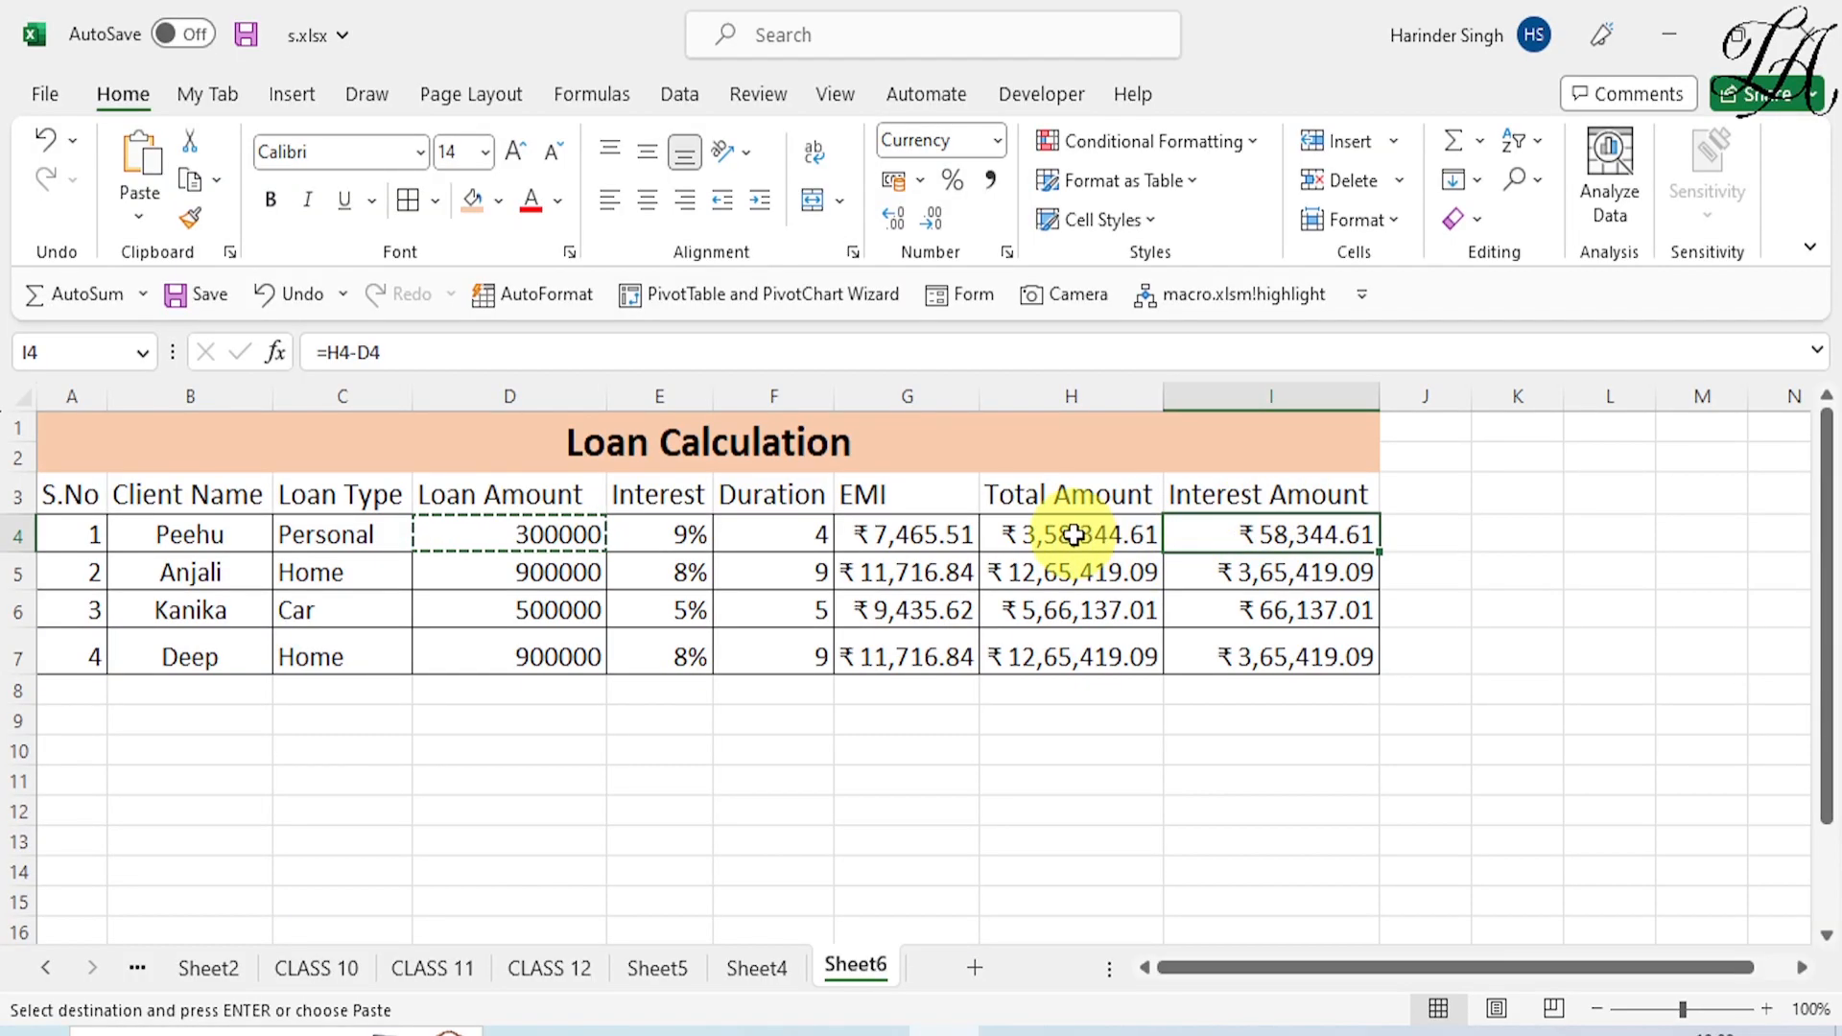
click(1139, 542)
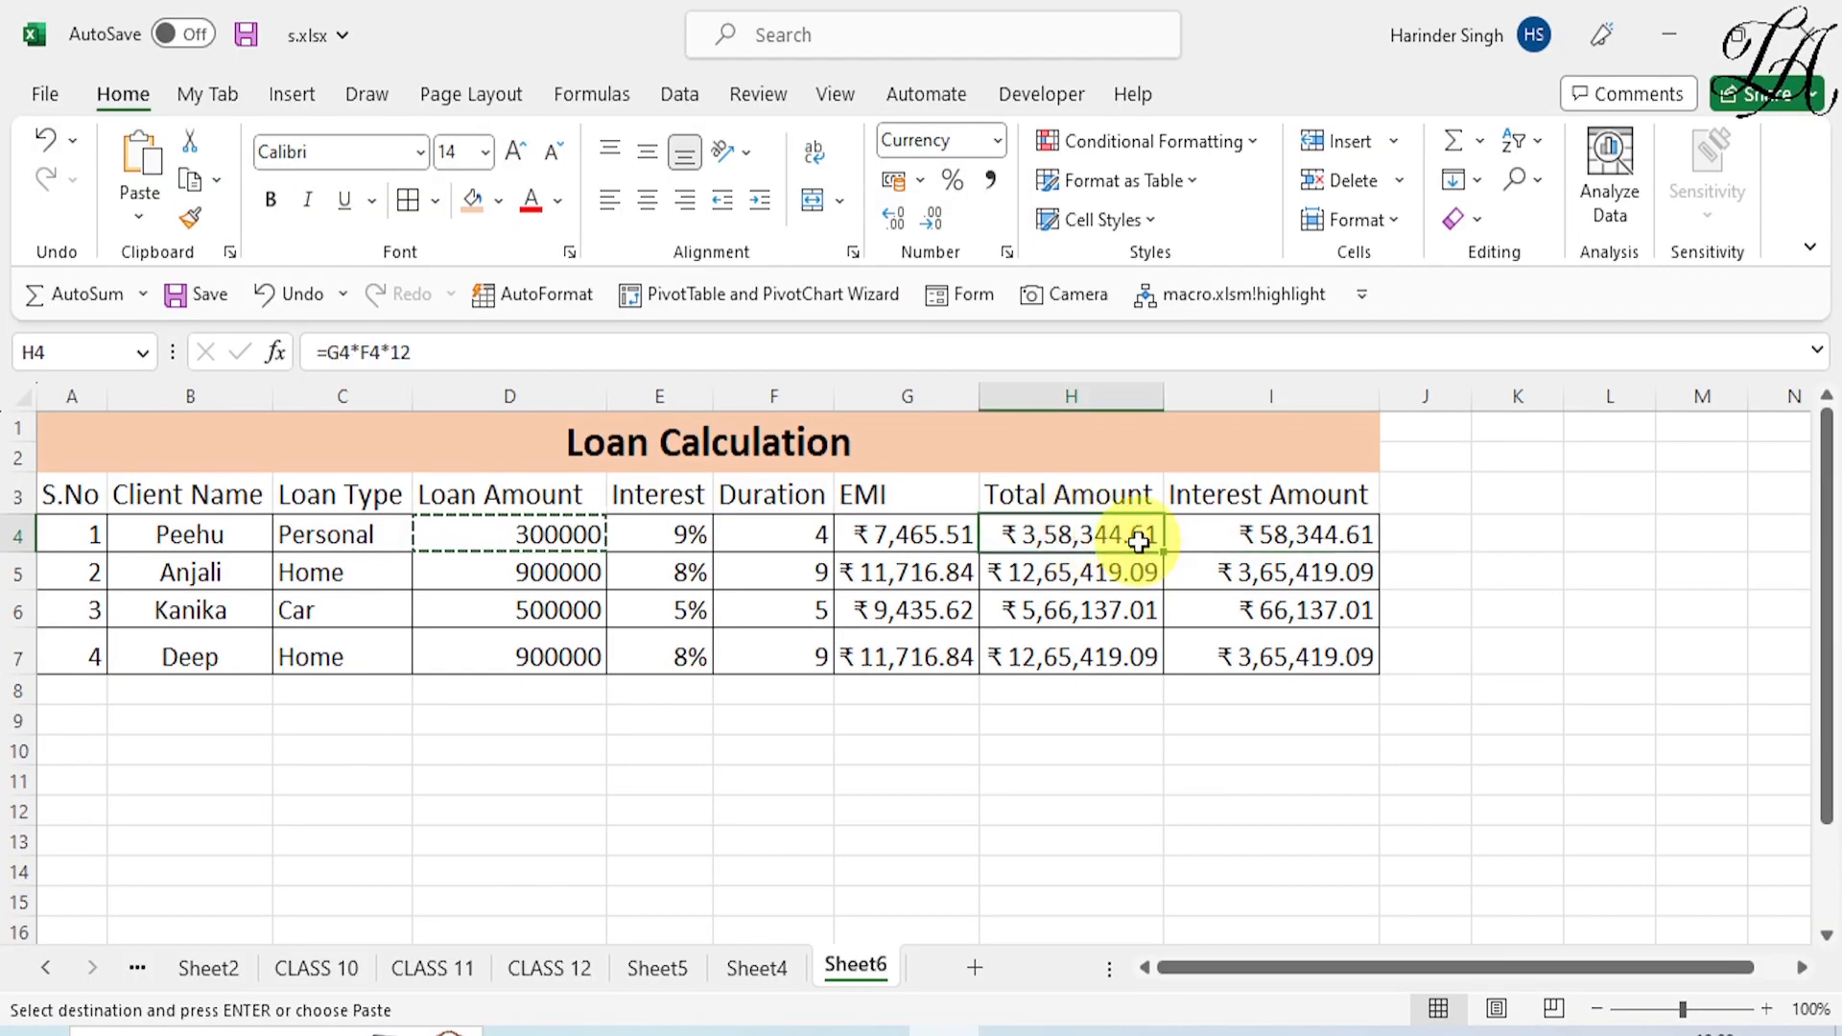
click(950, 772)
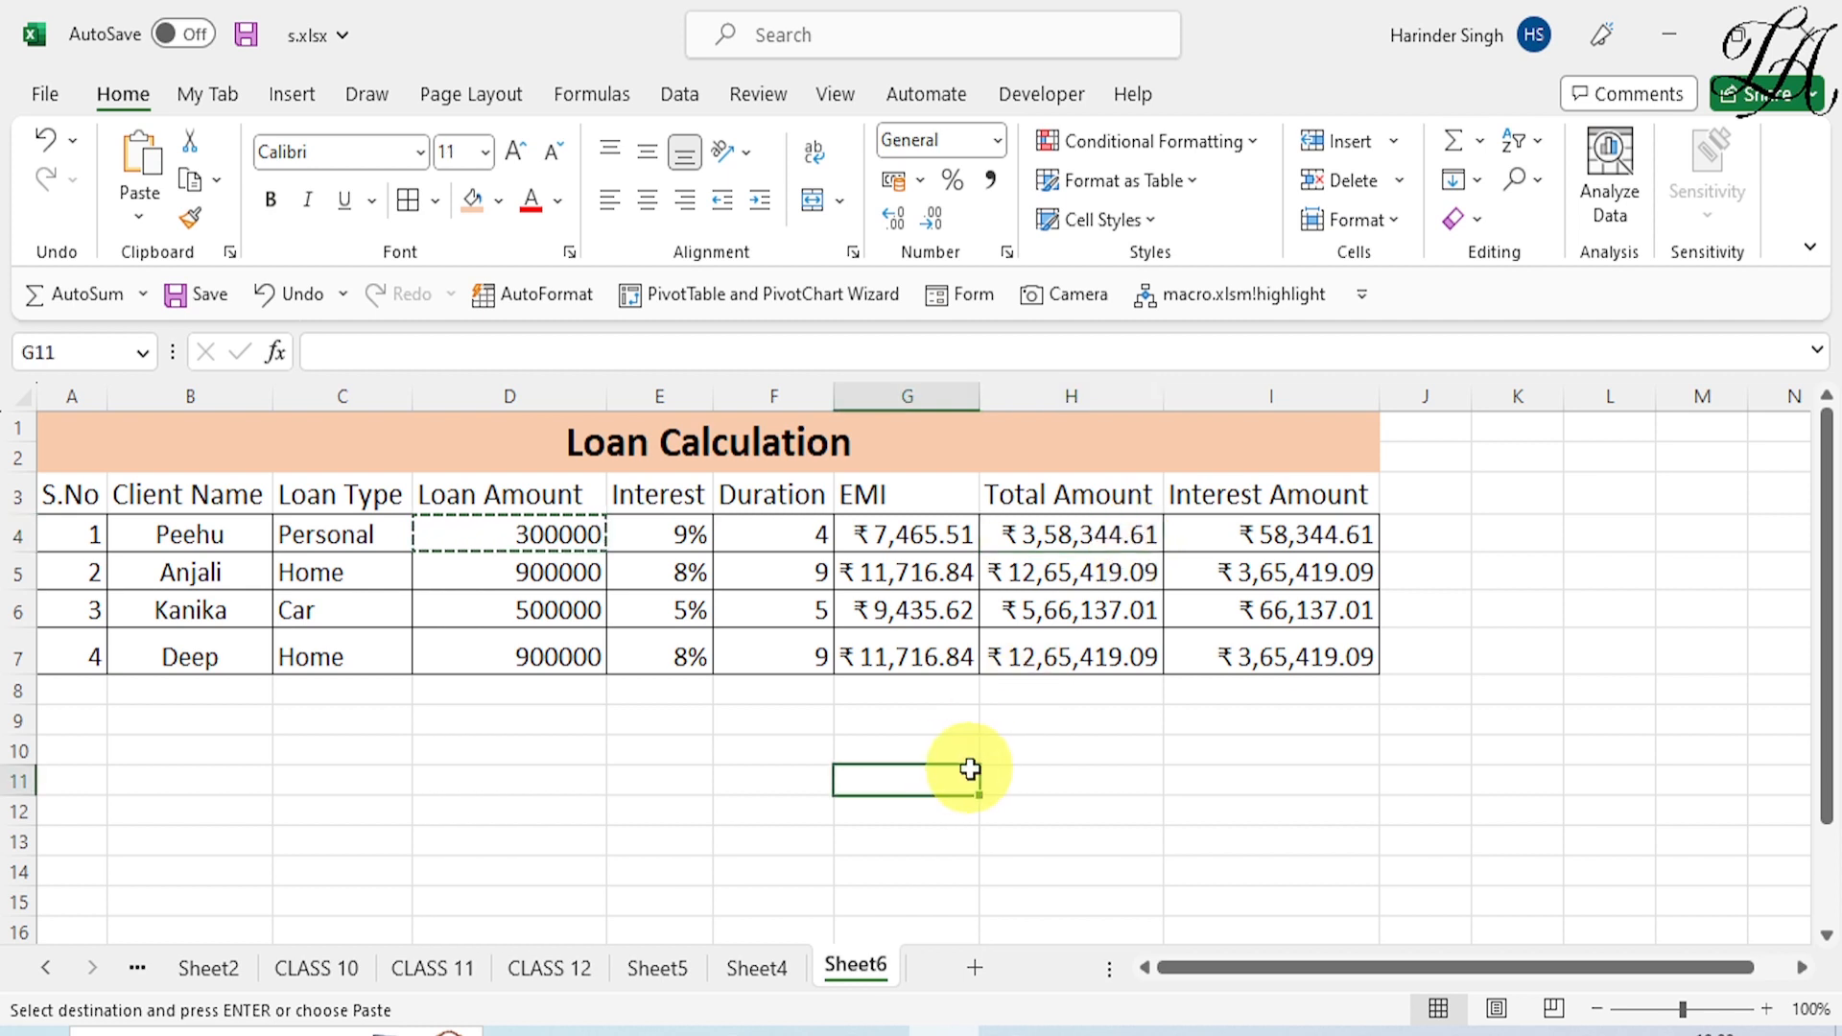